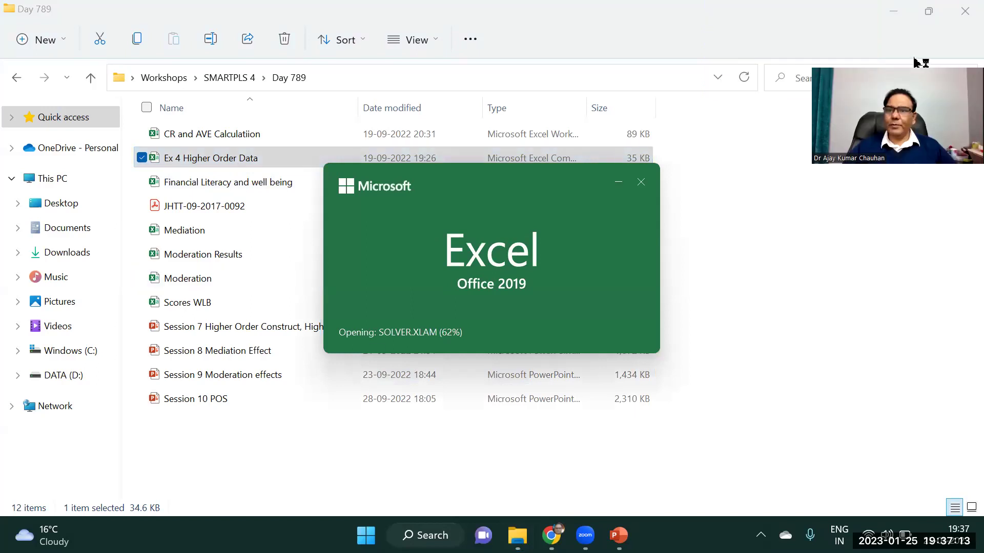
- Minimize the open windows to reach the desktop and launch SmartPLS 4
{"action": "left_click", "coordinate": [900, 16]}
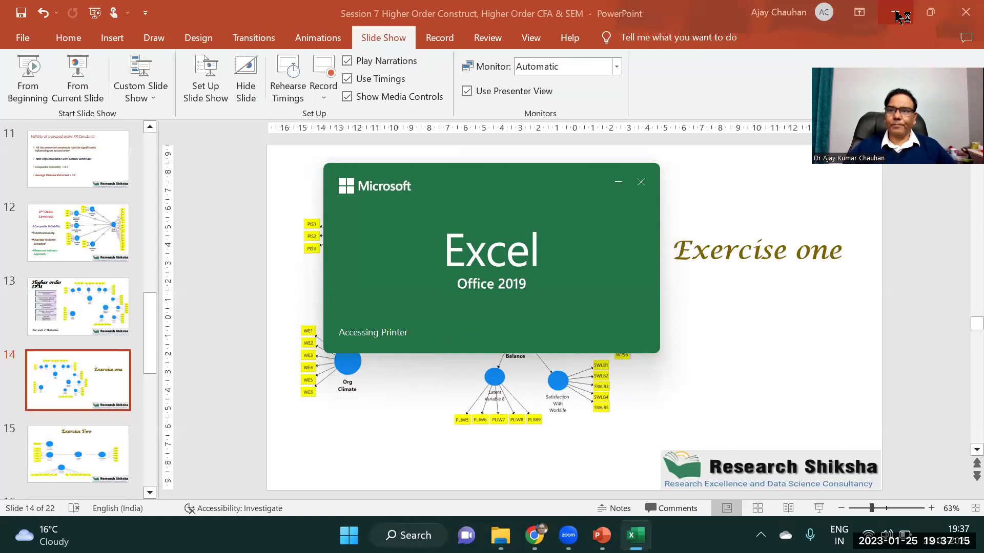
{"action": "left_click", "coordinate": [902, 16]}
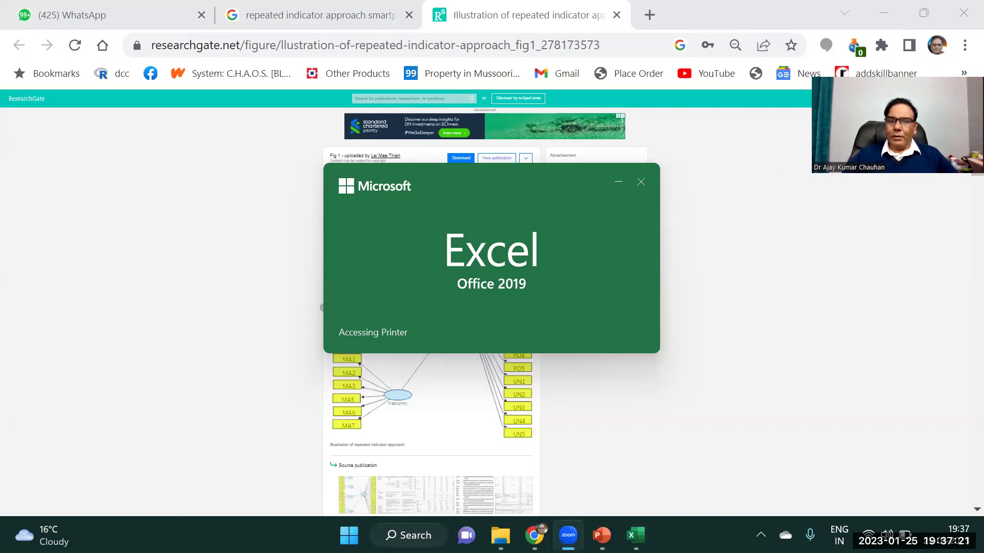
{"action": "left_click", "coordinate": [883, 14]}
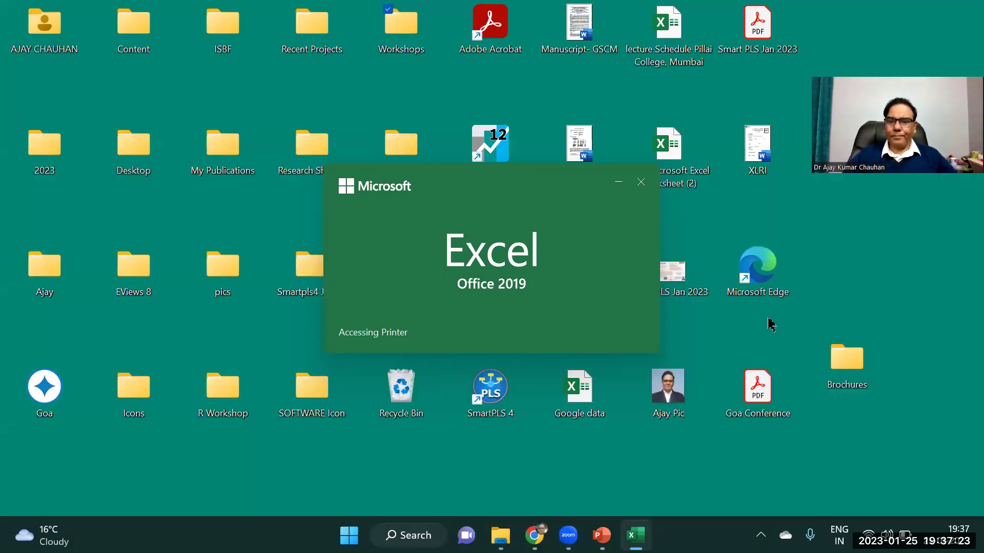
{"action": "double_click", "coordinate": [495, 387]}
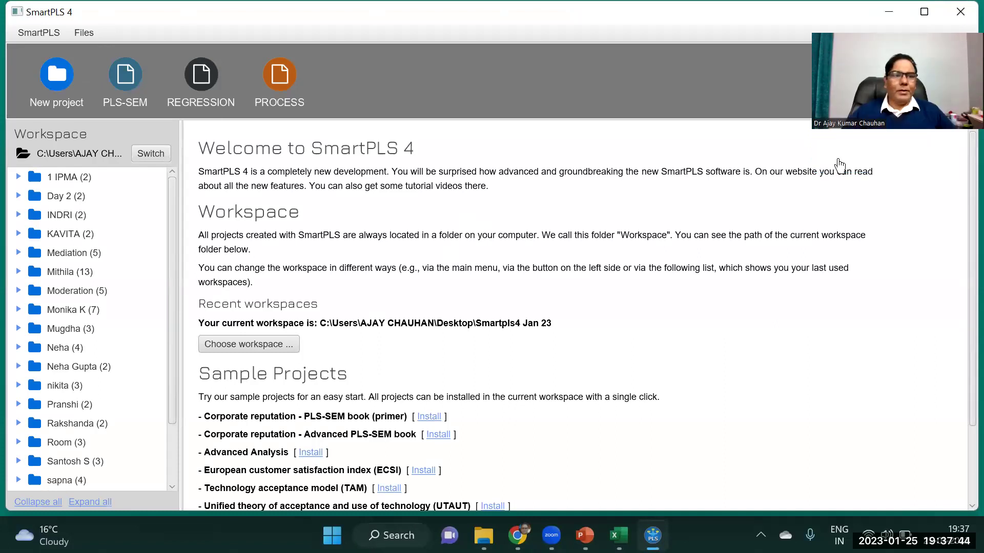
- Create a new project named "2 Higher Order"
{"action": "left_click", "coordinate": [62, 83]}
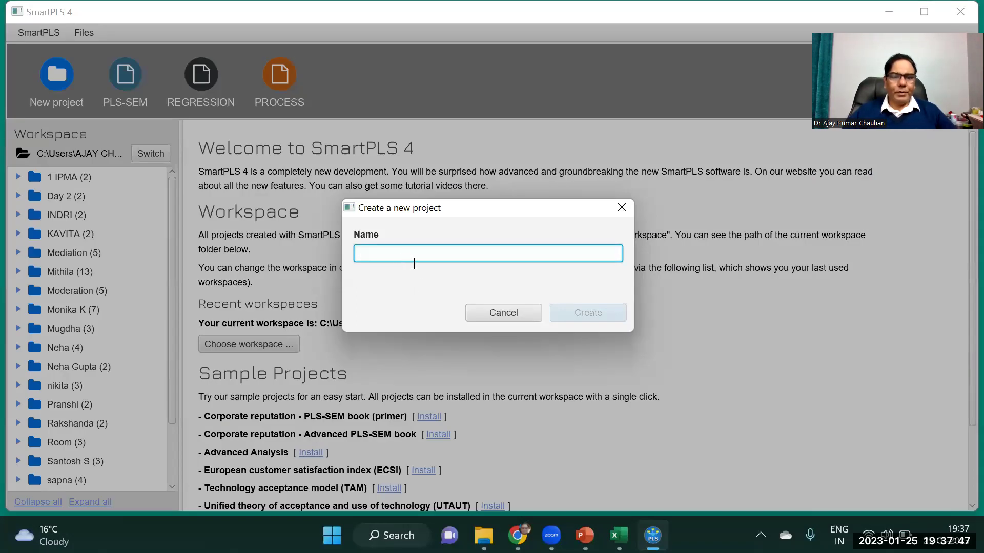
{"action": "type", "text": "2 Hi"}
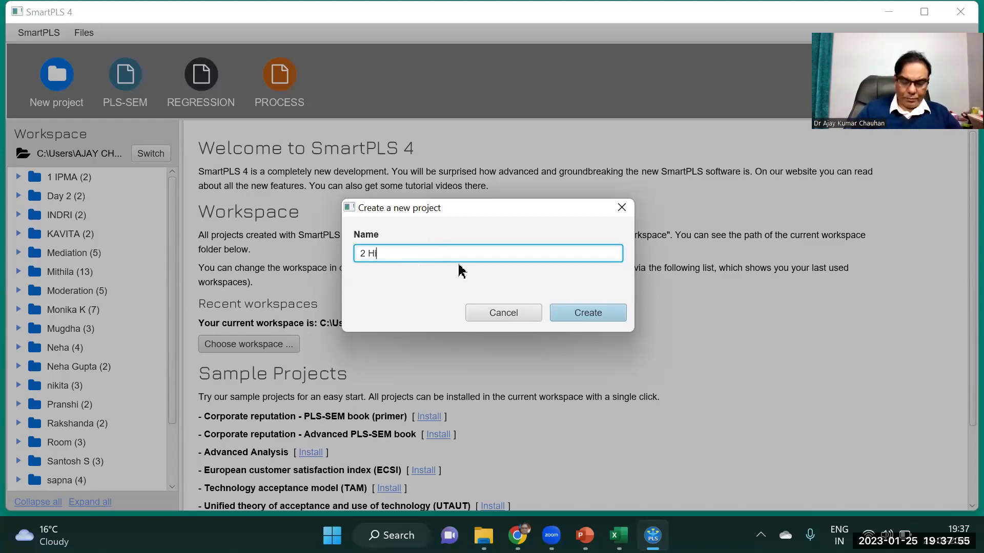
{"action": "type", "text": "rder"}
{"action": "left_click", "coordinate": [579, 311]}
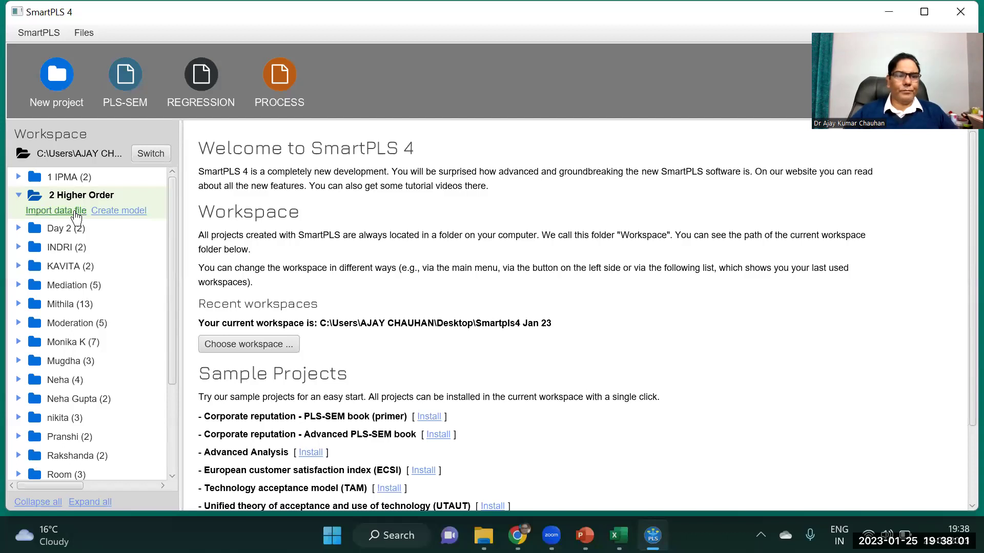
- Choose the data file Ex 4 Higher Order Data from Workshops > SMARTPLS 4 > Day 789 for import into the 2 Higher Order project
{"action": "left_click", "coordinate": [72, 212]}
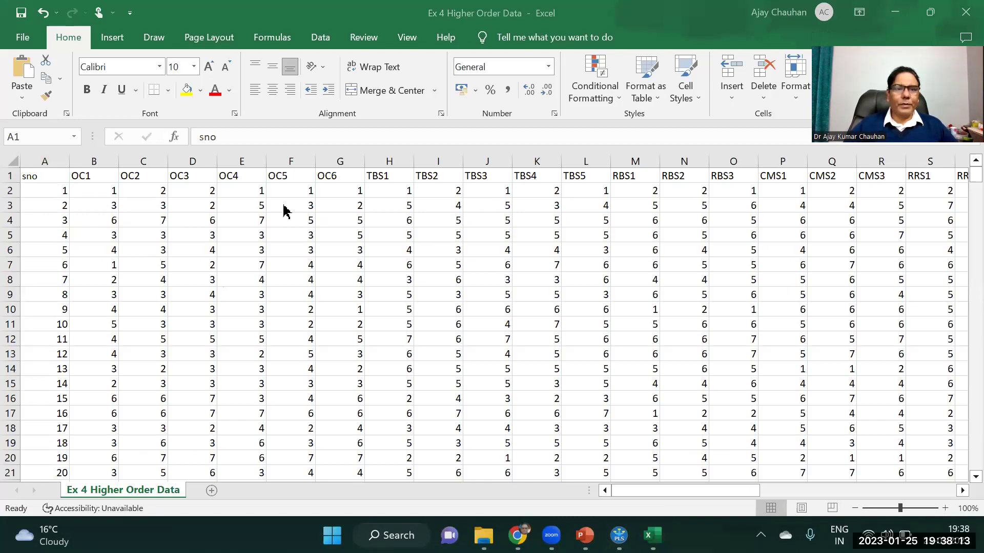
{"action": "key", "text": "alt+Tab"}
{"action": "left_click_drag", "start_coordinate": [756, 163], "coordinate": [757, 263]}
{"action": "scroll", "coordinate": [457, 235], "scroll_direction": "down", "scroll_amount": 1}
{"action": "double_click", "coordinate": [203, 186]}
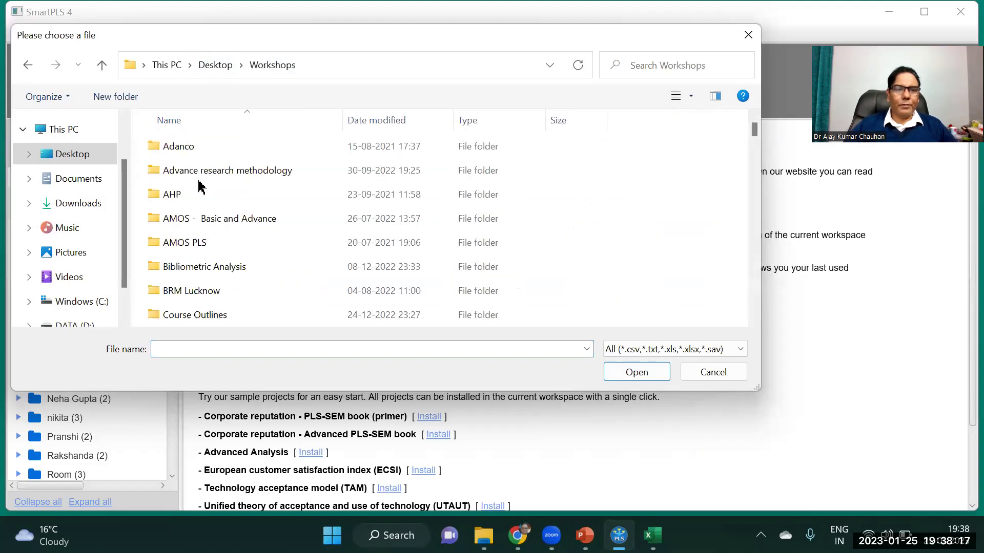
{"action": "left_click", "coordinate": [755, 223]}
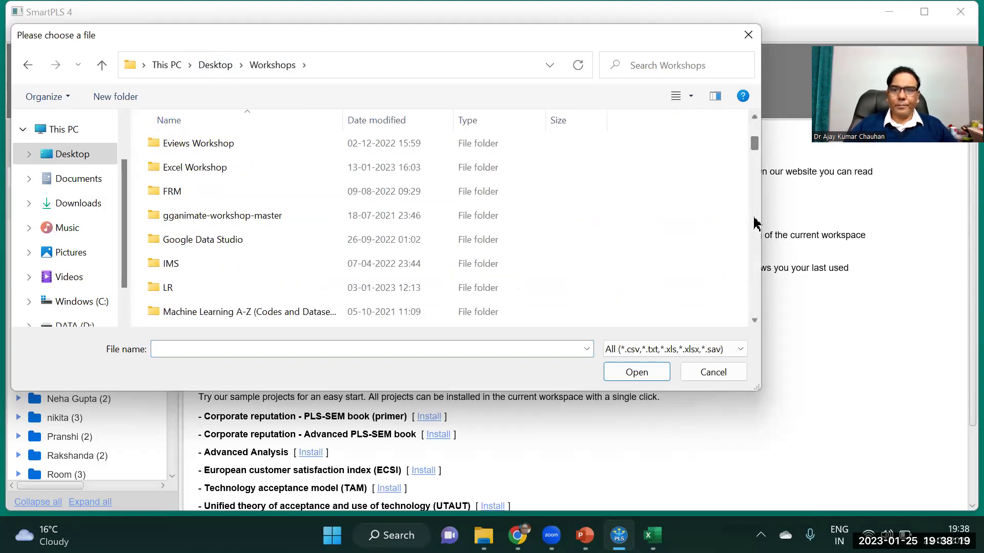
{"action": "left_click", "coordinate": [756, 223]}
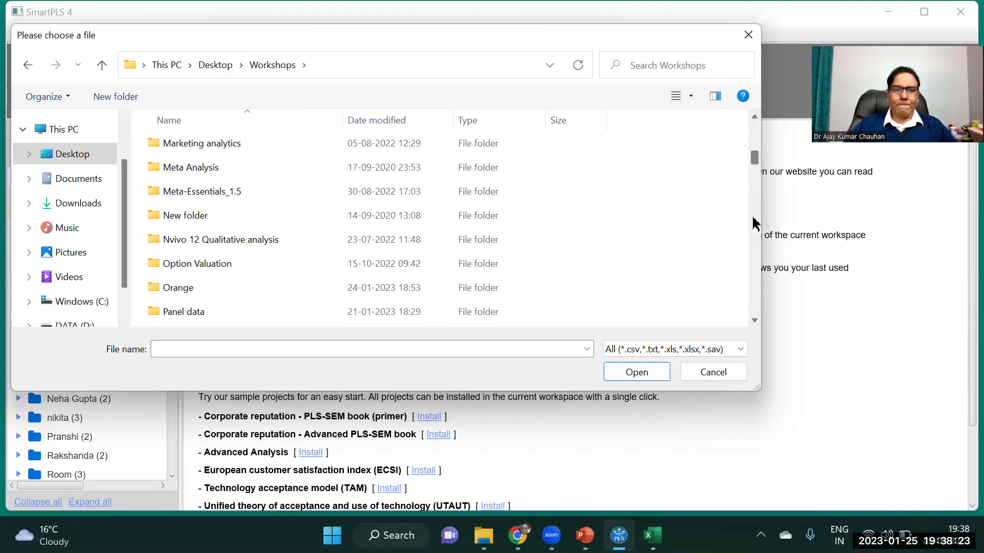
{"action": "left_click", "coordinate": [755, 223]}
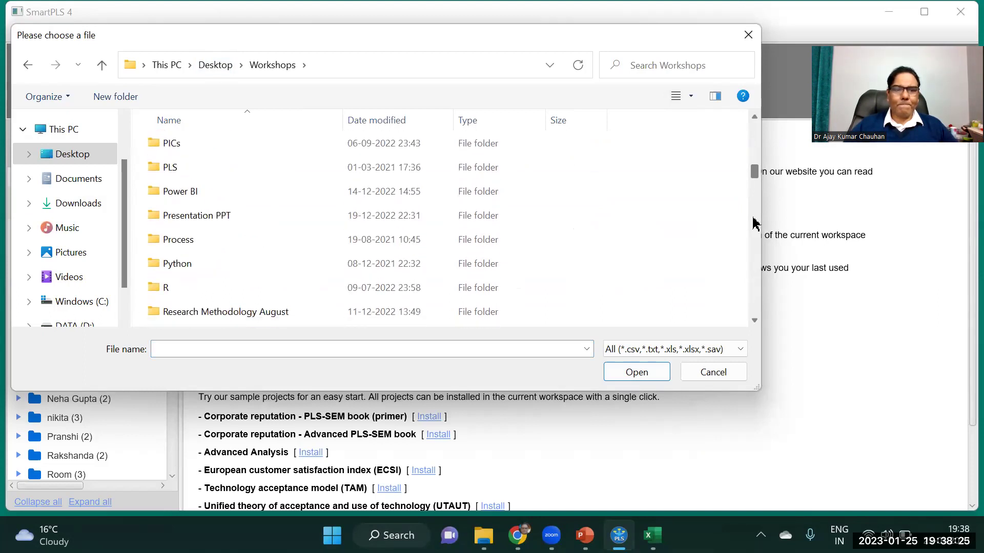
{"action": "left_click", "coordinate": [755, 224]}
{"action": "double_click", "coordinate": [177, 263]}
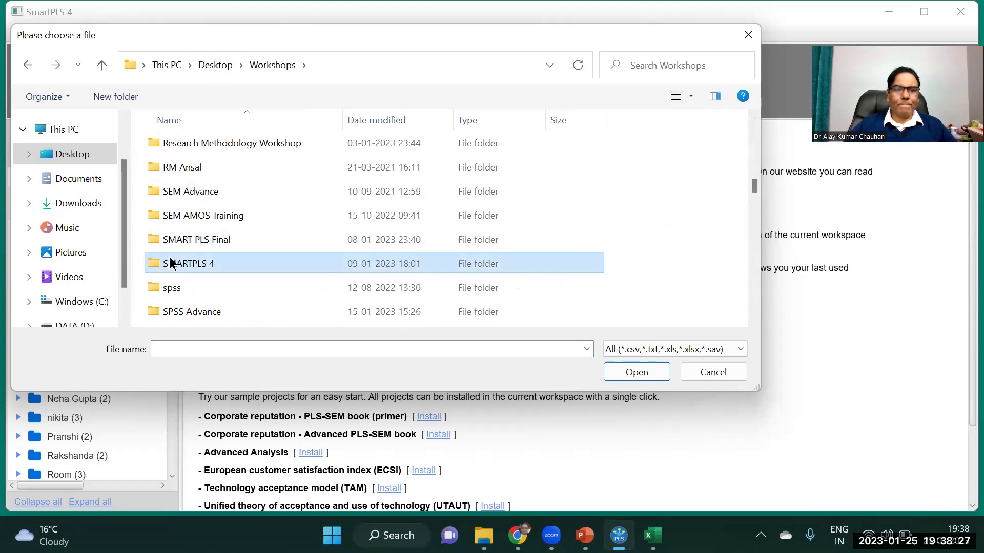
{"action": "double_click", "coordinate": [187, 265]}
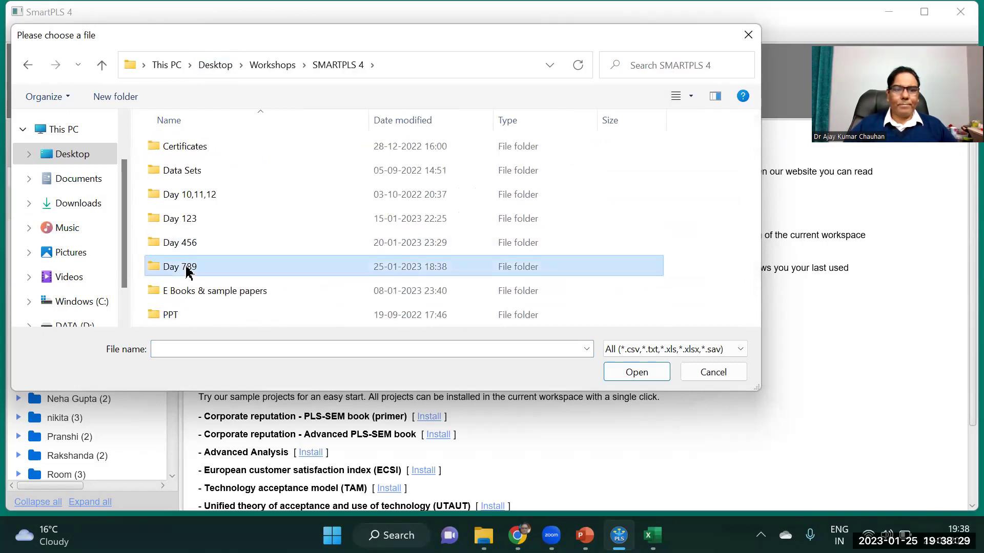
{"action": "double_click", "coordinate": [197, 170]}
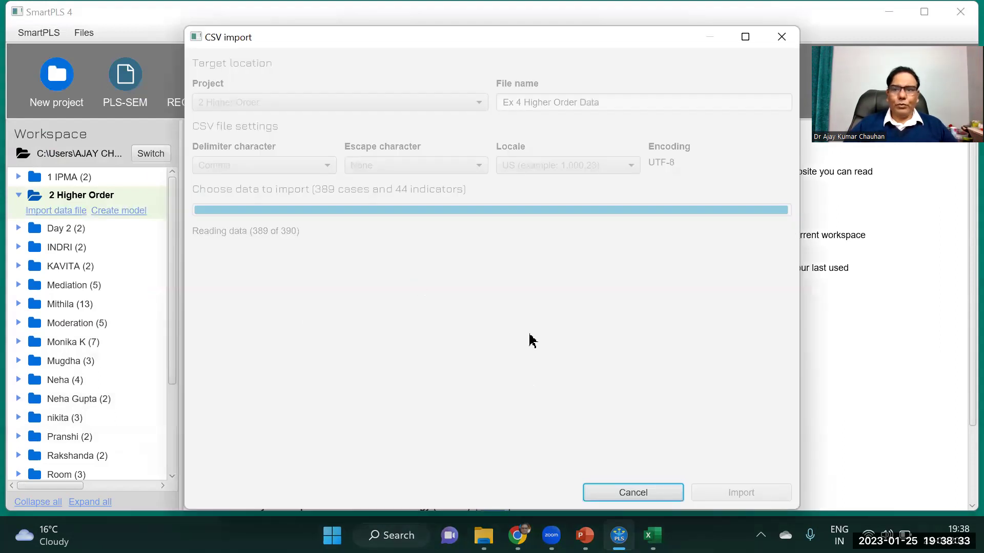
- Import all indicators of the data file with the preset CSV settings and return to the workspace overview
{"action": "double_click", "coordinate": [518, 41]}
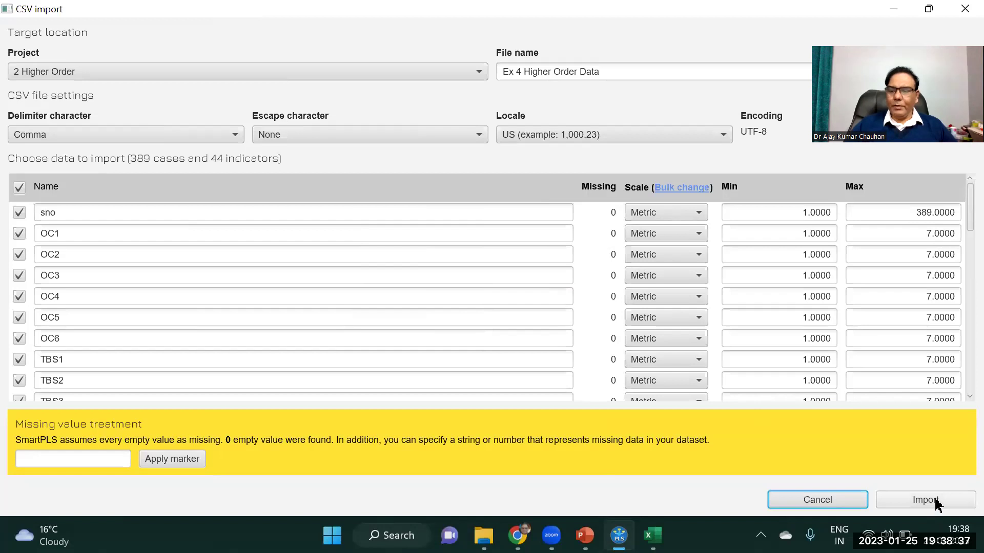
{"action": "left_click", "coordinate": [934, 503]}
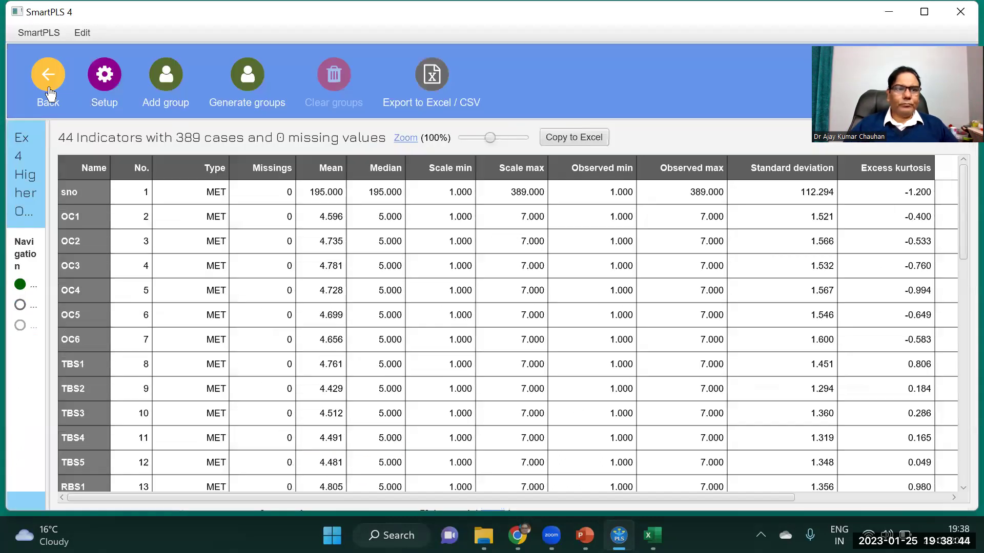
{"action": "left_click", "coordinate": [49, 90]}
- Create a PLS-SEM model named "CFA 2nd order" in the 2 Higher Order project
{"action": "left_click", "coordinate": [58, 215]}
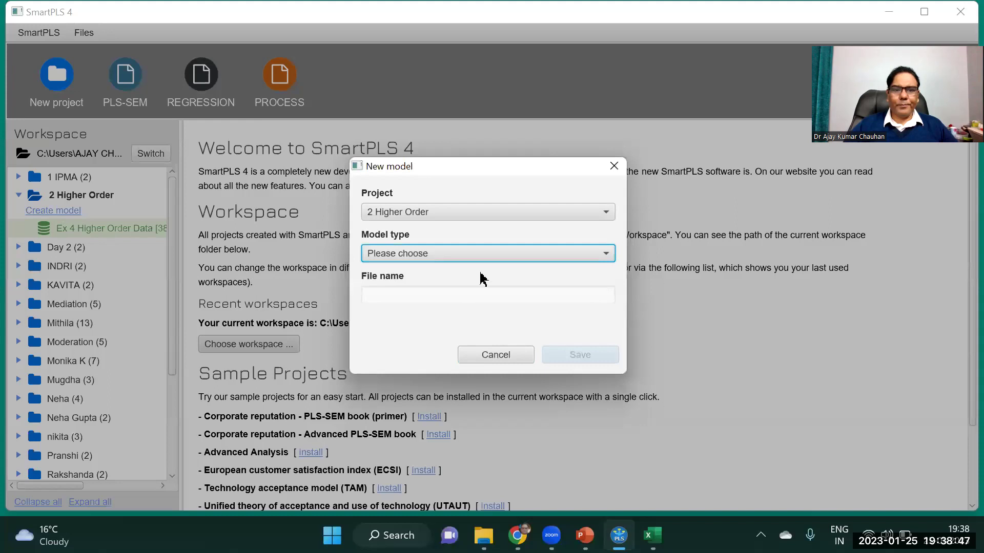
{"action": "left_click", "coordinate": [478, 258]}
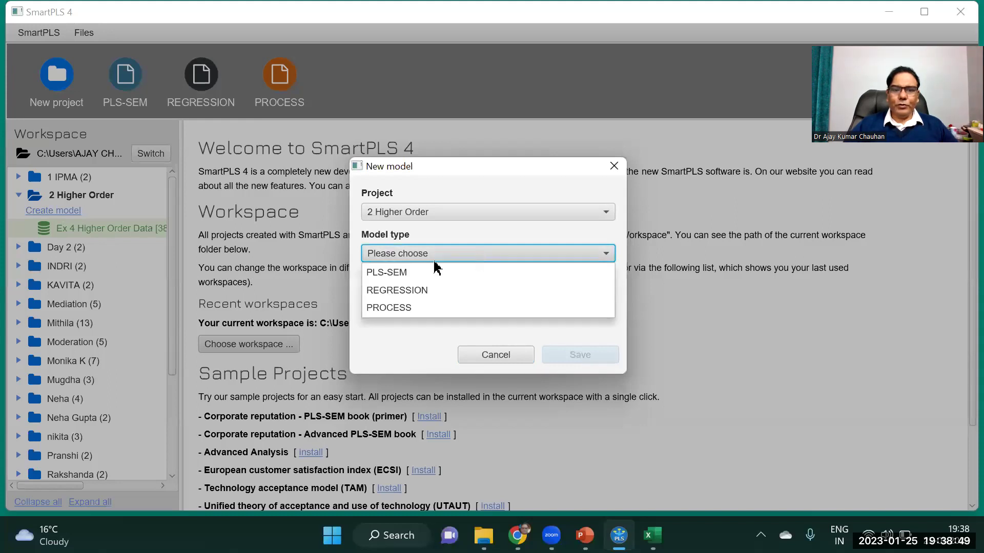
{"action": "left_click", "coordinate": [391, 271]}
{"action": "type", "text": "CFA"}
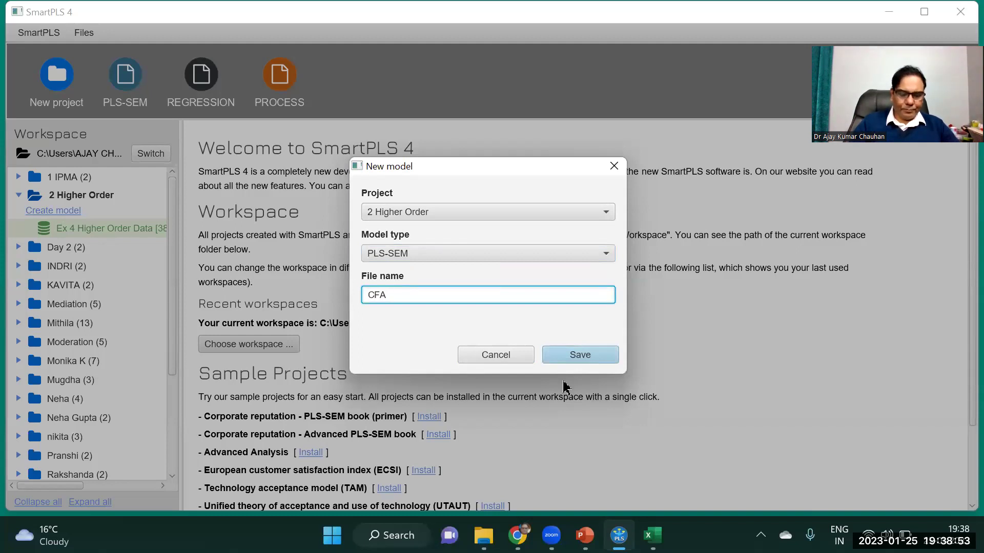
{"action": "type", "text": " 2nd order"}
{"action": "left_click", "coordinate": [590, 358]}
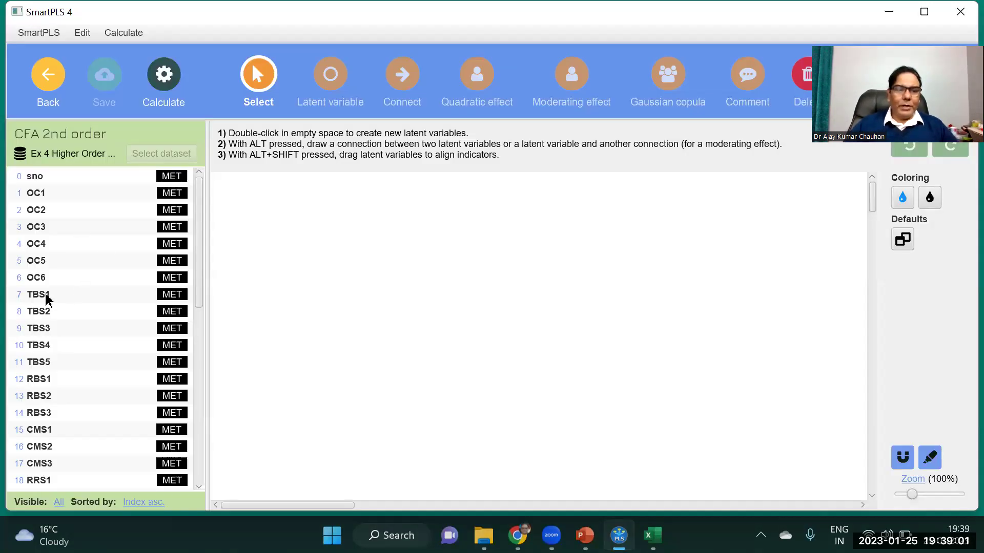
- Check the Exercise one slide in PowerPoint and create the latent variable TBS from indicators TBS1 to TBS5 in the canvas's upper-left area
{"action": "left_click", "coordinate": [47, 299]}
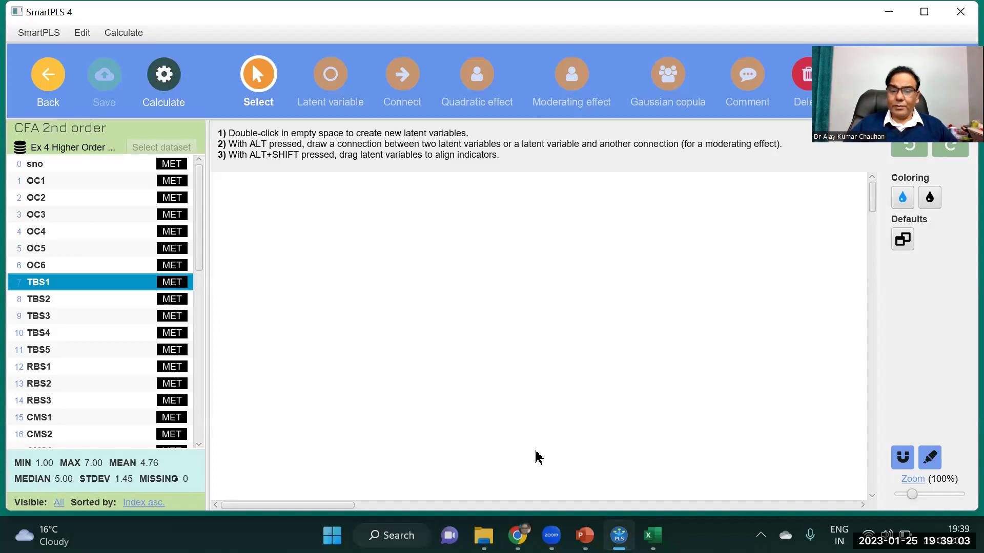
{"action": "key", "text": "alt+Tab"}
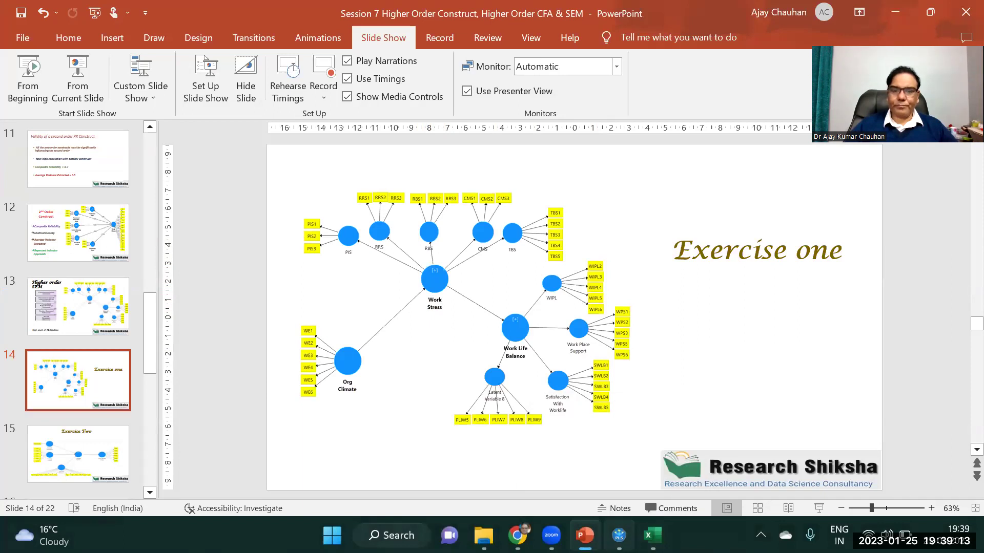
{"action": "left_click", "coordinate": [618, 535]}
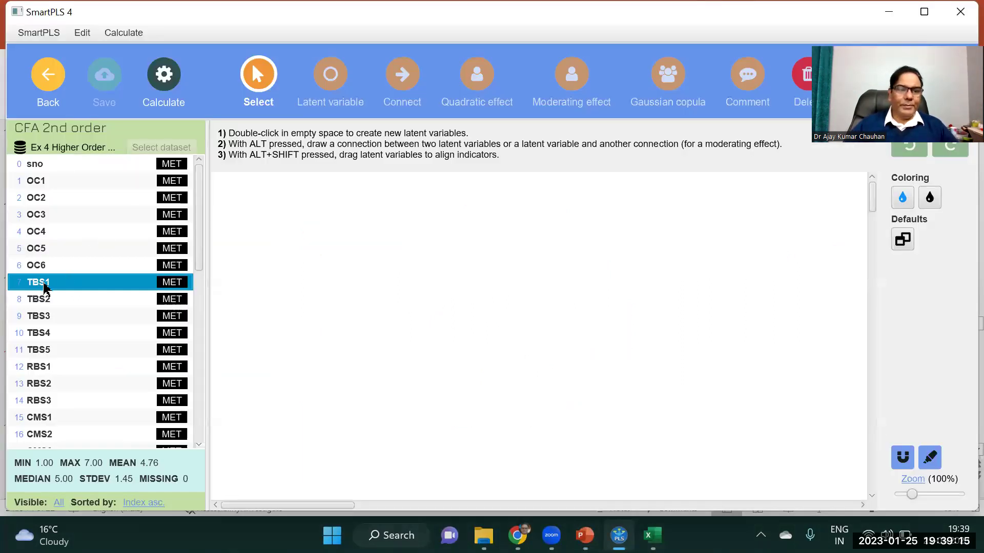
{"action": "key", "text": "shift+Down"}
{"action": "key", "text": "shift+Down"}
{"action": "key", "text": "shift+Down"}
{"action": "key", "text": "shift+Down"}
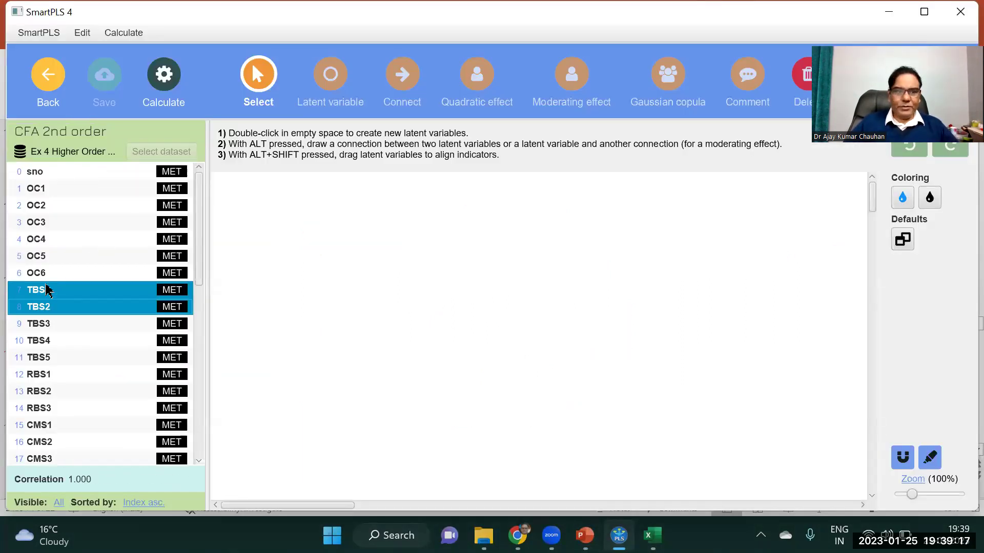
{"action": "left_click_drag", "start_coordinate": [67, 325], "coordinate": [279, 237]}
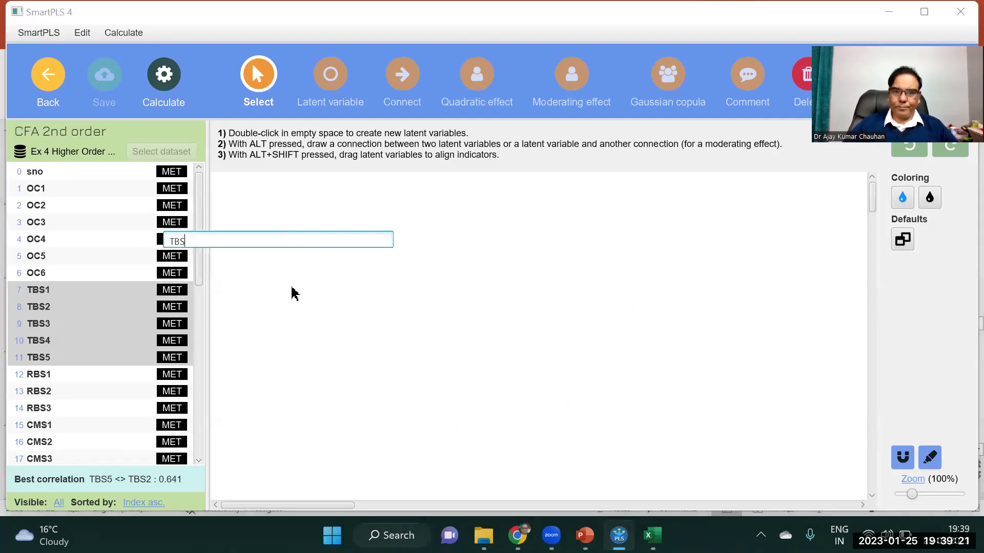
{"action": "key", "text": "Return"}
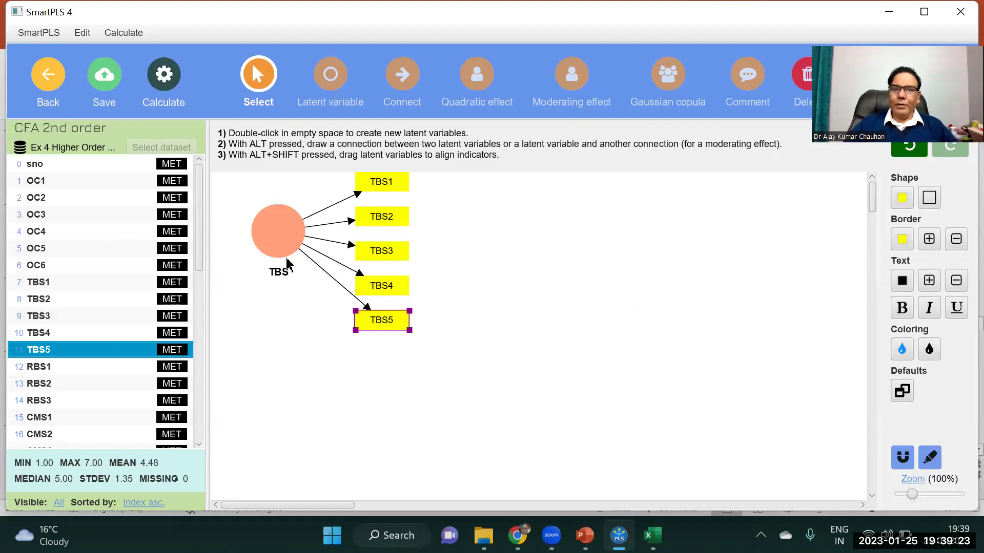
{"action": "left_click", "coordinate": [278, 231]}
{"action": "left_click_drag", "start_coordinate": [277, 231], "coordinate": [317, 275]}
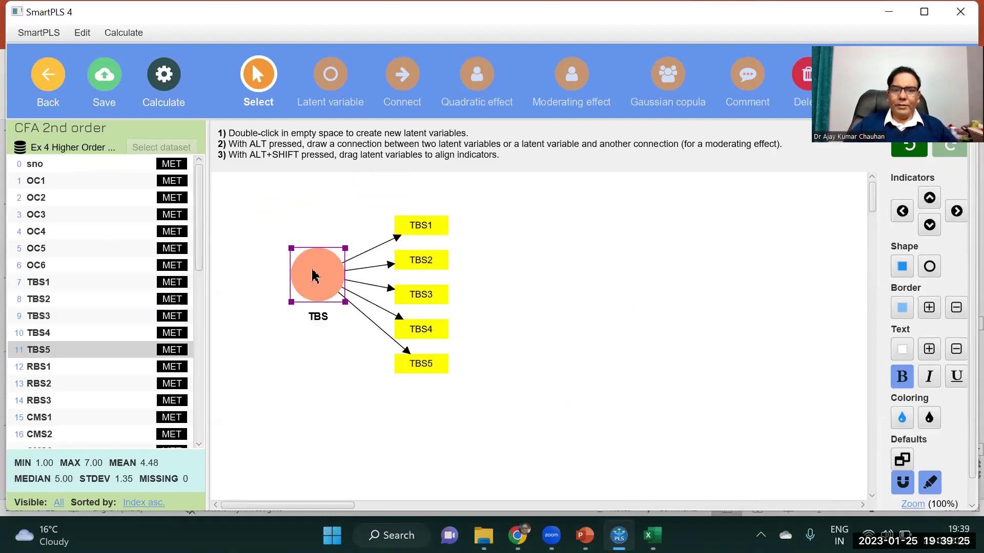
{"action": "key", "text": "Delete"}
{"action": "key", "text": "ctrl+z"}
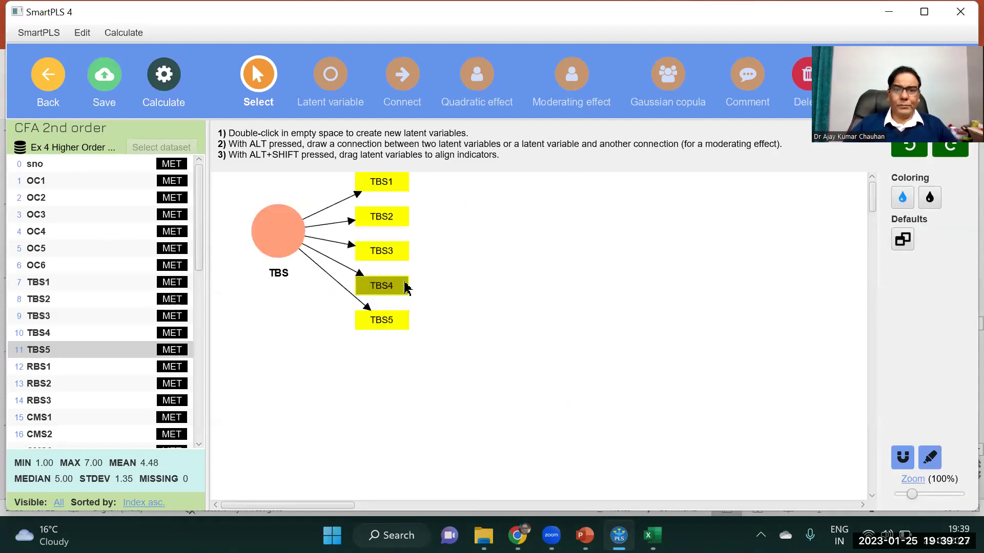
- Hide the indicators of the TBS construct and move it slightly up and to the right
{"action": "left_click", "coordinate": [270, 224]}
{"action": "right_click", "coordinate": [270, 224]}
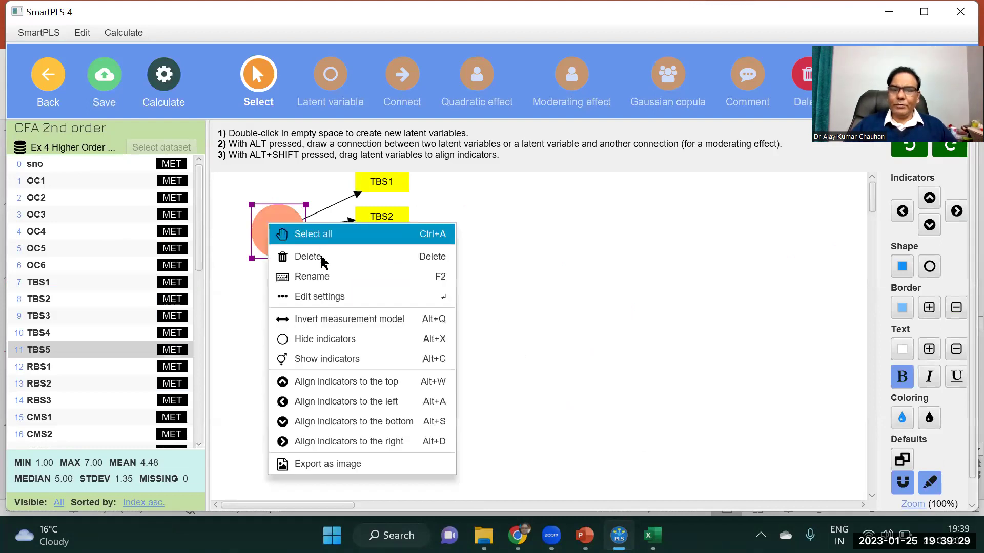
{"action": "left_click", "coordinate": [330, 338]}
{"action": "left_click_drag", "start_coordinate": [302, 211], "coordinate": [322, 188]}
- Create the latent variable RBS from indicators RBS1 to RBS3, level with TBS on its right side
{"action": "left_click", "coordinate": [41, 367]}
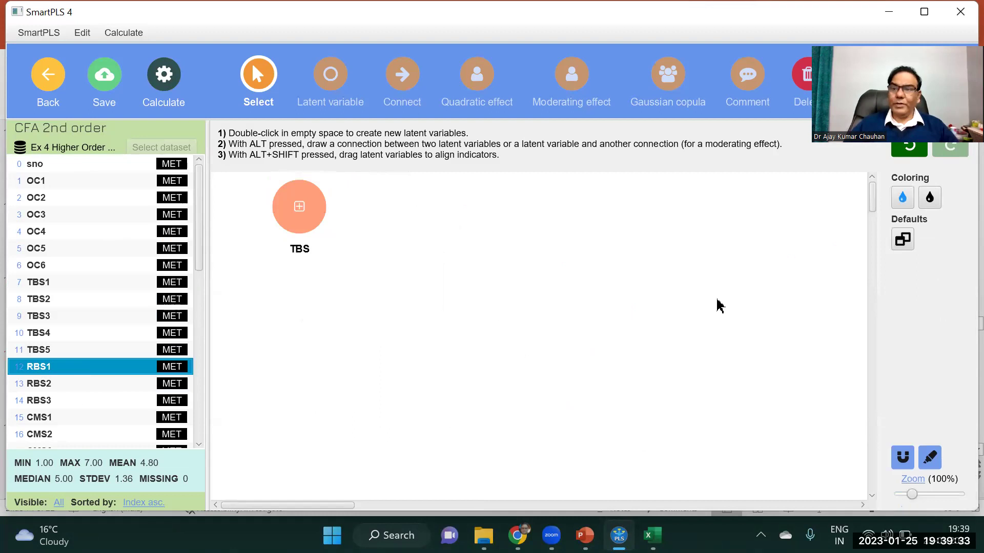
{"action": "key", "text": "shift+Down"}
{"action": "key", "text": "shift+Down"}
{"action": "key", "text": "shift+Down"}
{"action": "key", "text": "shift+Up"}
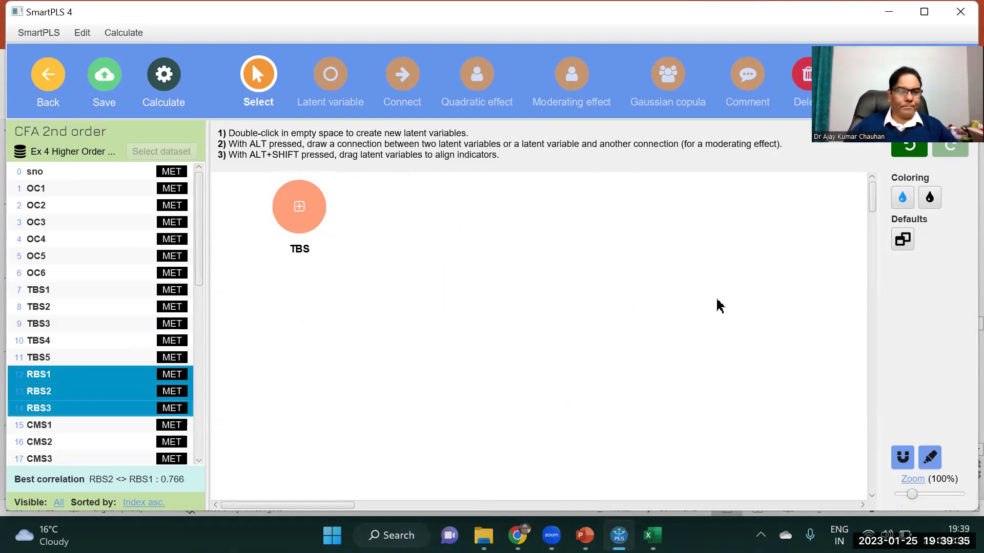
{"action": "left_click_drag", "start_coordinate": [96, 378], "coordinate": [409, 210]}
{"action": "left_click", "coordinate": [493, 263]}
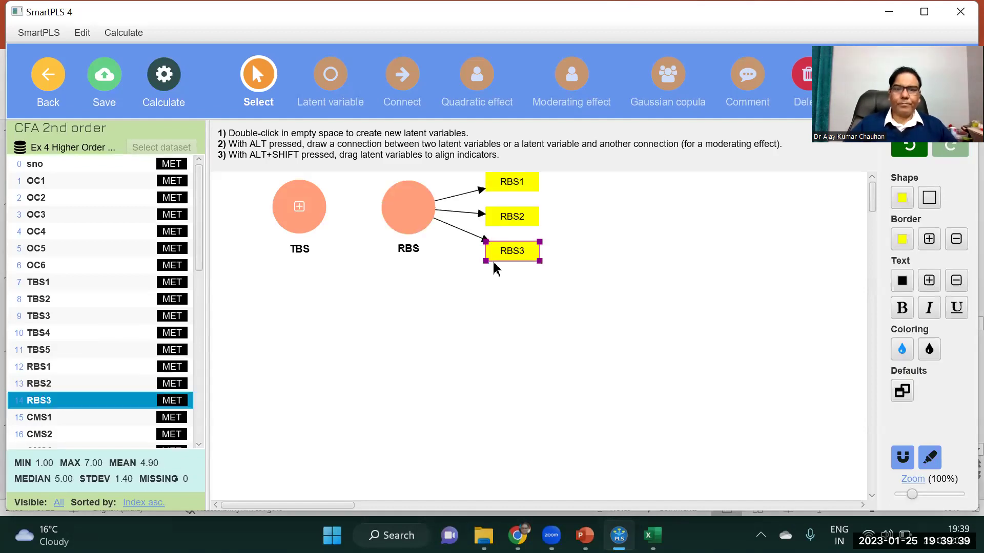
- Hide the indicators of the RBS construct
{"action": "left_click", "coordinate": [424, 208]}
{"action": "right_click", "coordinate": [419, 204]}
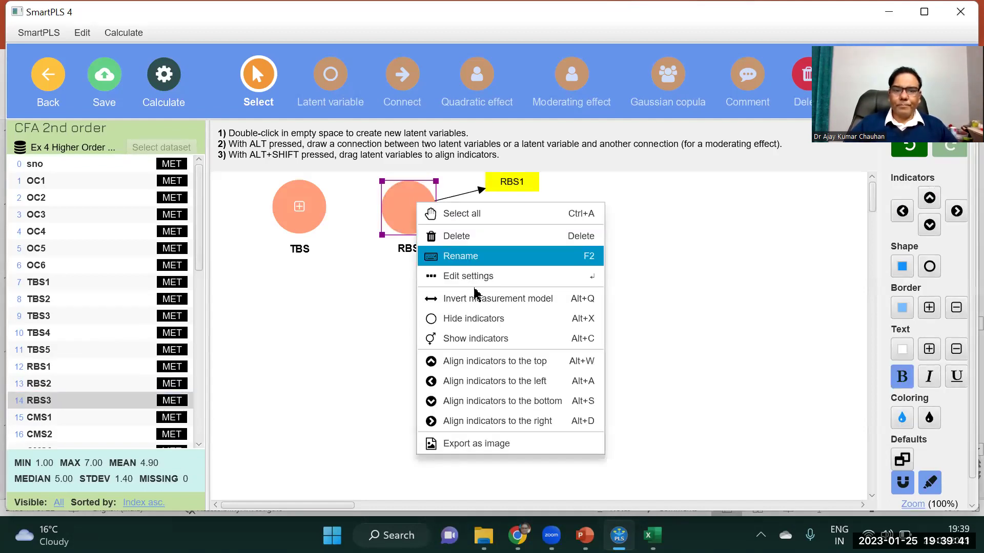
{"action": "left_click", "coordinate": [469, 319]}
- Create the latent variable CMS from indicators CMS1 to CMS3 on the canvas, to the right of RBS
{"action": "left_click", "coordinate": [47, 418]}
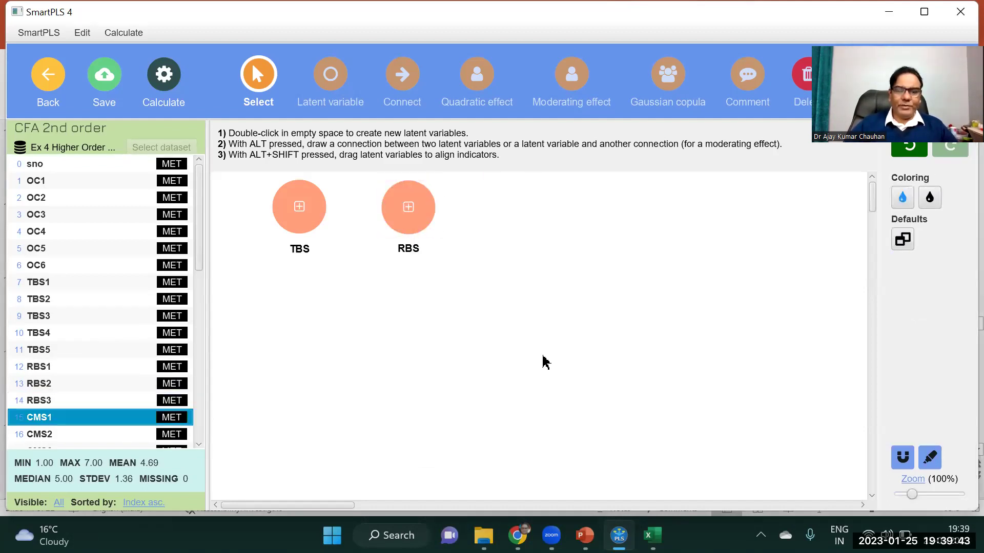
{"action": "key", "text": "shift+Down"}
{"action": "key", "text": "shift+Down"}
{"action": "key", "text": "shift+Down"}
{"action": "key", "text": "shift+Down"}
{"action": "key", "text": "shift+Down"}
{"action": "key", "text": "shift+Down"}
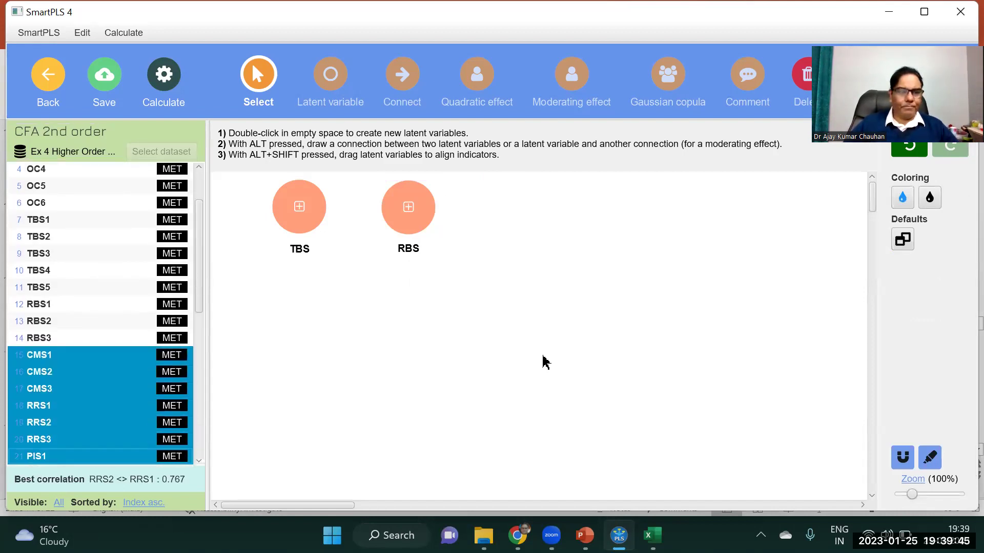
{"action": "key", "text": "shift+Up"}
{"action": "key", "text": "shift+Up"}
{"action": "key", "text": "shift+Up"}
{"action": "key", "text": "shift+Up"}
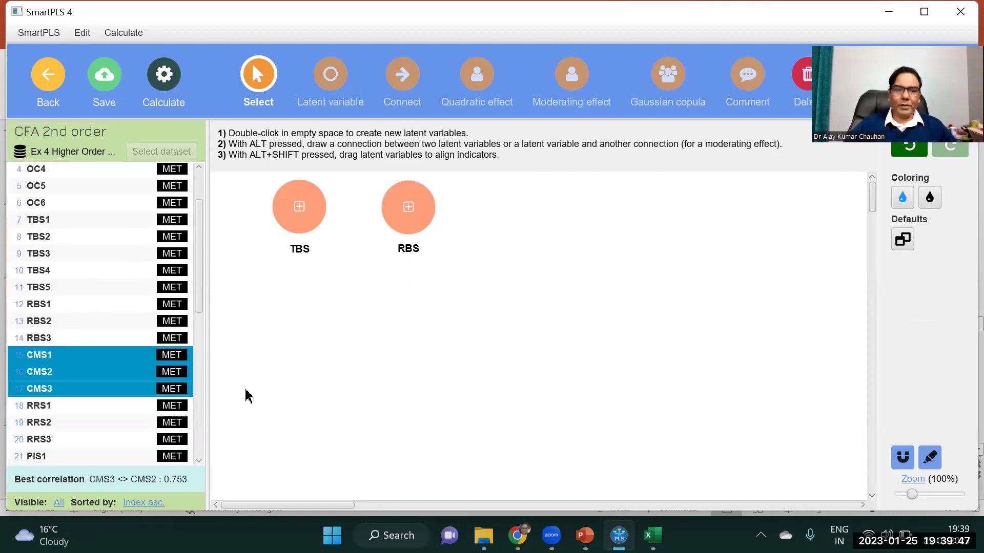
{"action": "left_click_drag", "start_coordinate": [81, 378], "coordinate": [551, 201]}
{"action": "key", "text": "Return"}
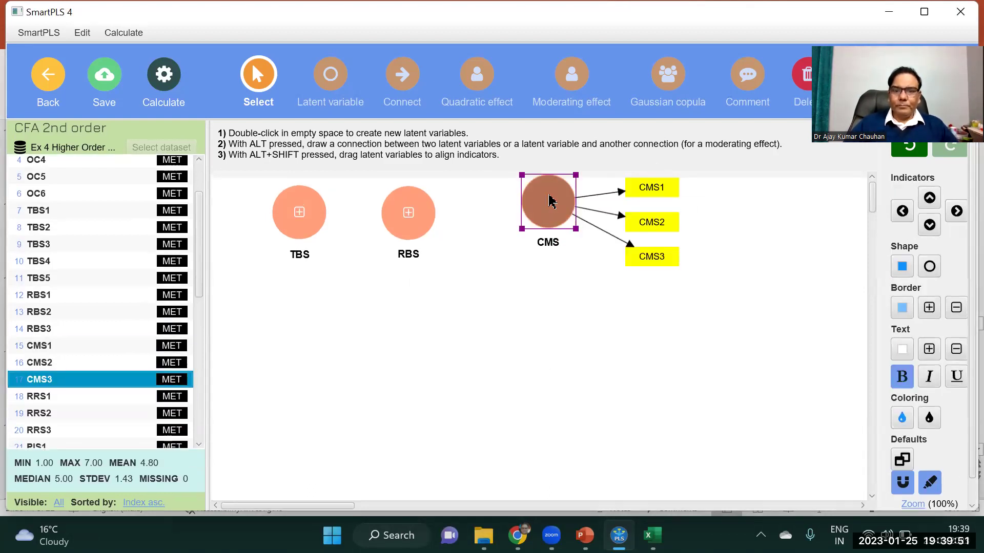
- Hide the indicators of the CMS construct and move it closer to RBS, level with it
{"action": "right_click", "coordinate": [549, 201]}
{"action": "left_click", "coordinate": [609, 316]}
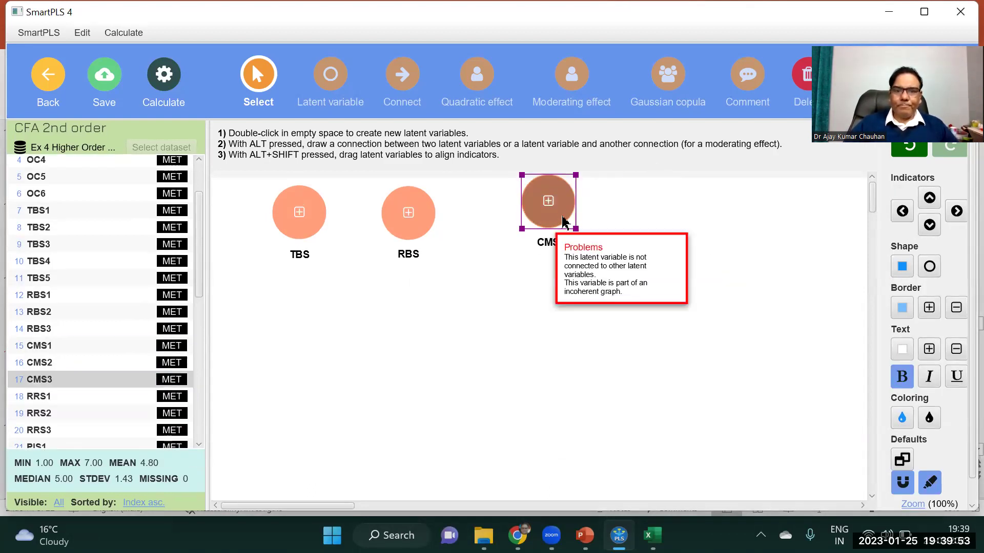
{"action": "left_click_drag", "start_coordinate": [547, 204], "coordinate": [505, 207]}
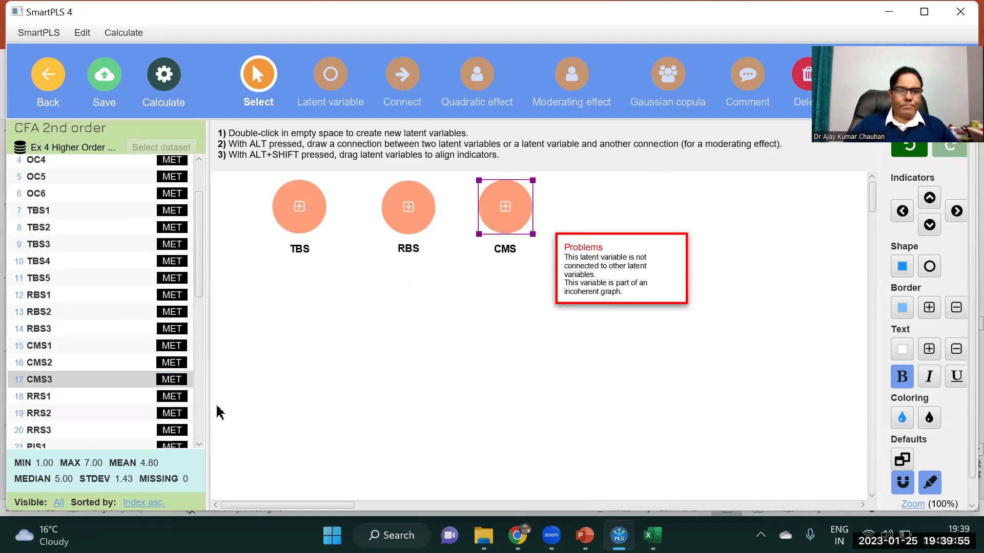
- Create the latent variable RRS from indicators RRS1 to RRS3 on the canvas, to the right of CMS
{"action": "left_click", "coordinate": [41, 401]}
{"action": "key", "text": "shift+Down"}
{"action": "key", "text": "shift+Down"}
{"action": "key", "text": "shift+Down"}
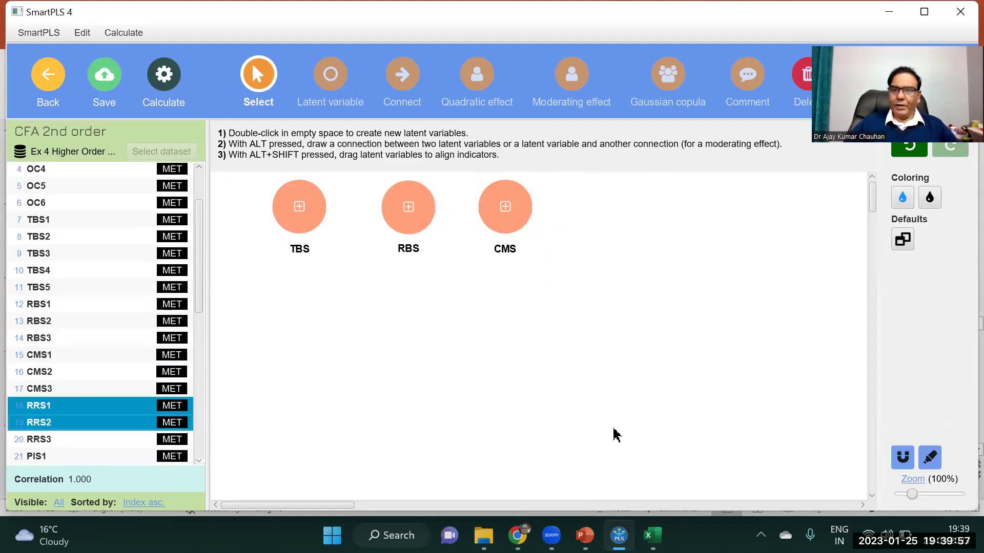
{"action": "key", "text": "shift+Up"}
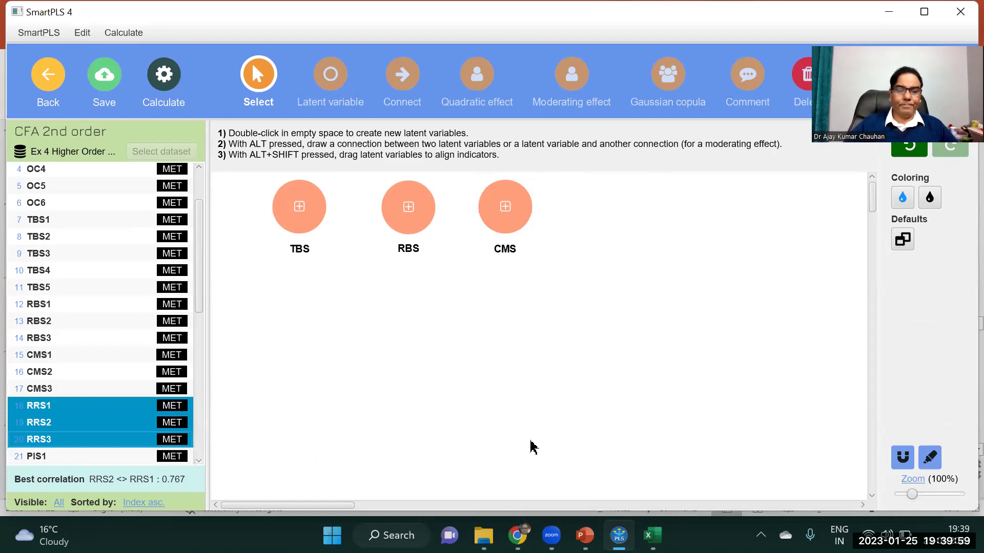
{"action": "double_click", "coordinate": [630, 202]}
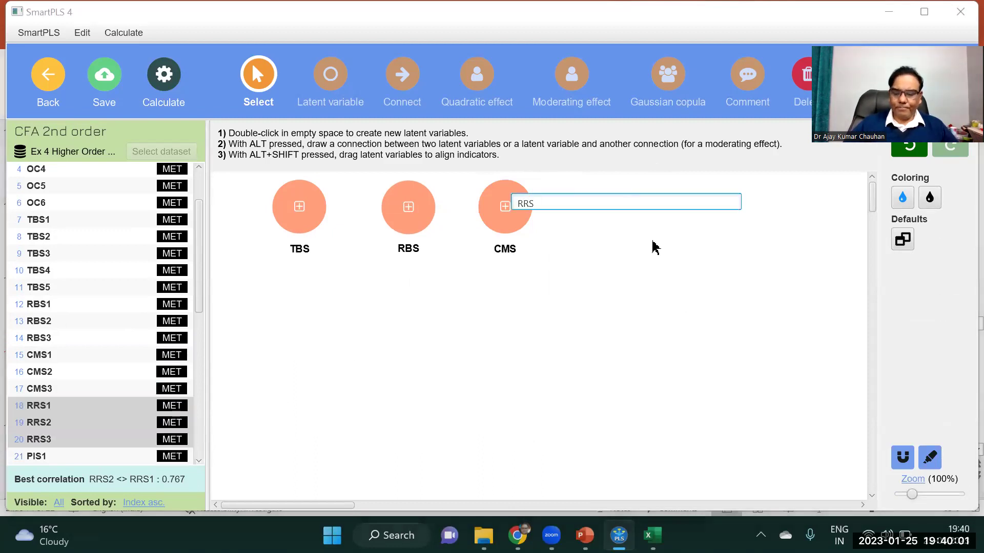
{"action": "key", "text": "Return"}
- Hide the indicators of the RRS construct
{"action": "left_click", "coordinate": [629, 201]}
{"action": "right_click", "coordinate": [640, 211]}
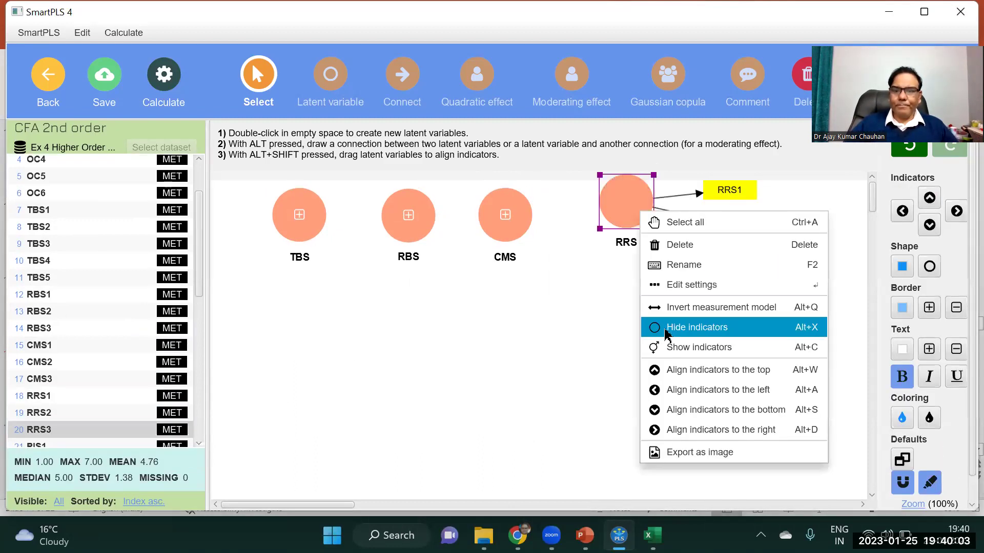
{"action": "left_click", "coordinate": [667, 334]}
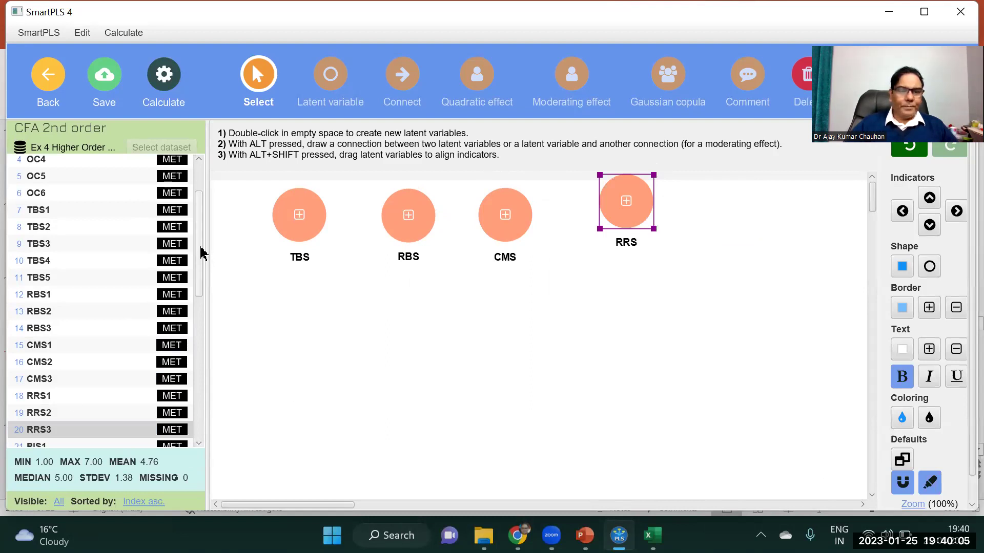
- Create the latent variable PIS from indicators PIS1 to PIS3 on the canvas, to the right of RRS
{"action": "left_click_drag", "start_coordinate": [201, 256], "coordinate": [199, 307]}
{"action": "left_click", "coordinate": [48, 331]}
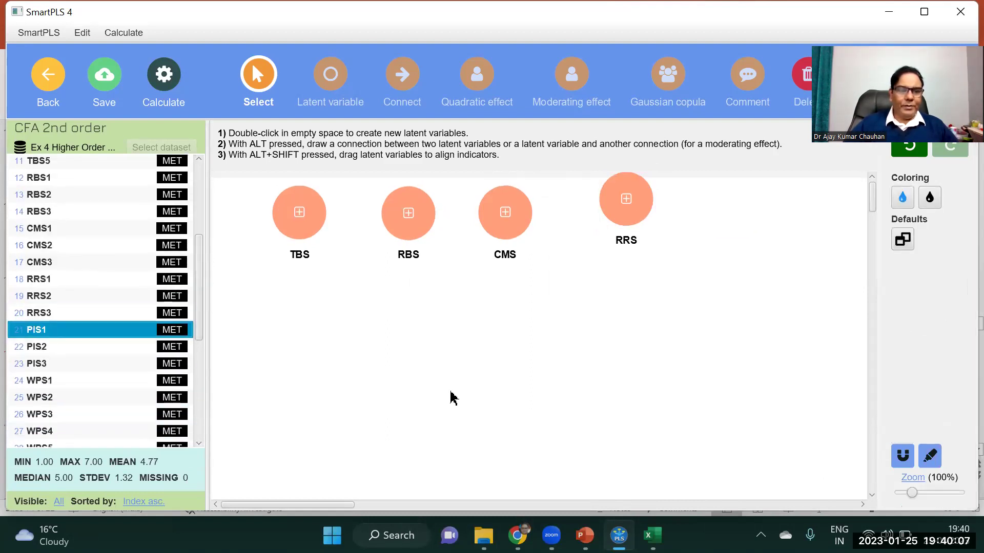
{"action": "key", "text": "shift+Down"}
{"action": "key", "text": "shift+Down"}
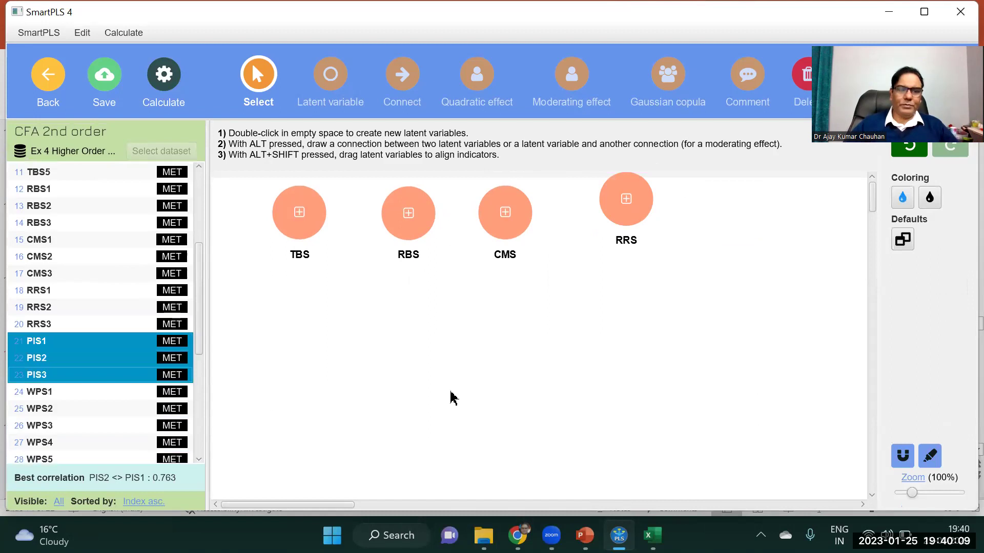
{"action": "left_click_drag", "start_coordinate": [40, 359], "coordinate": [730, 206]}
{"action": "key", "text": "Return"}
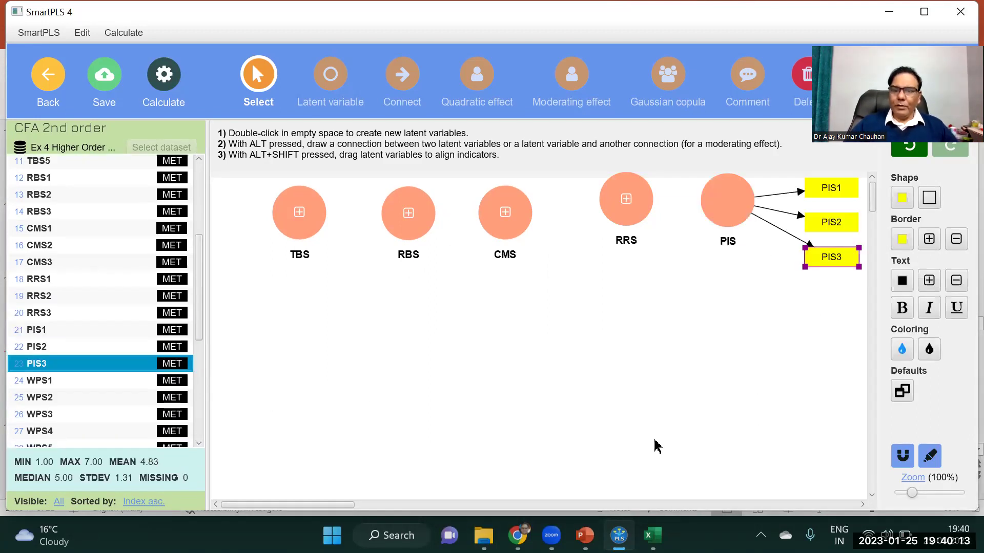
- Check the Exercise one slide in PowerPoint and hide the indicators of the PIS construct in SmartPLS
{"action": "key", "text": "alt+Tab"}
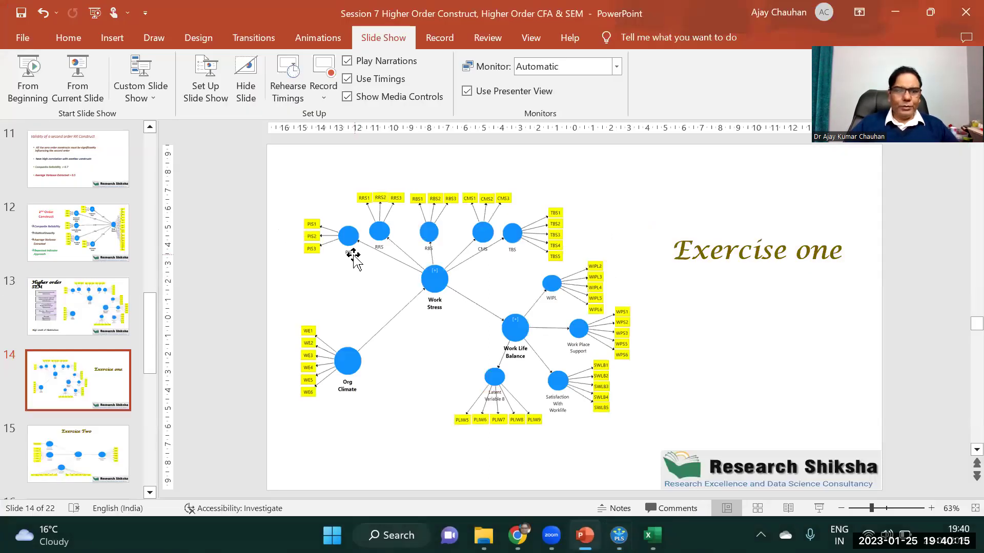
{"action": "left_click", "coordinate": [98, 307]}
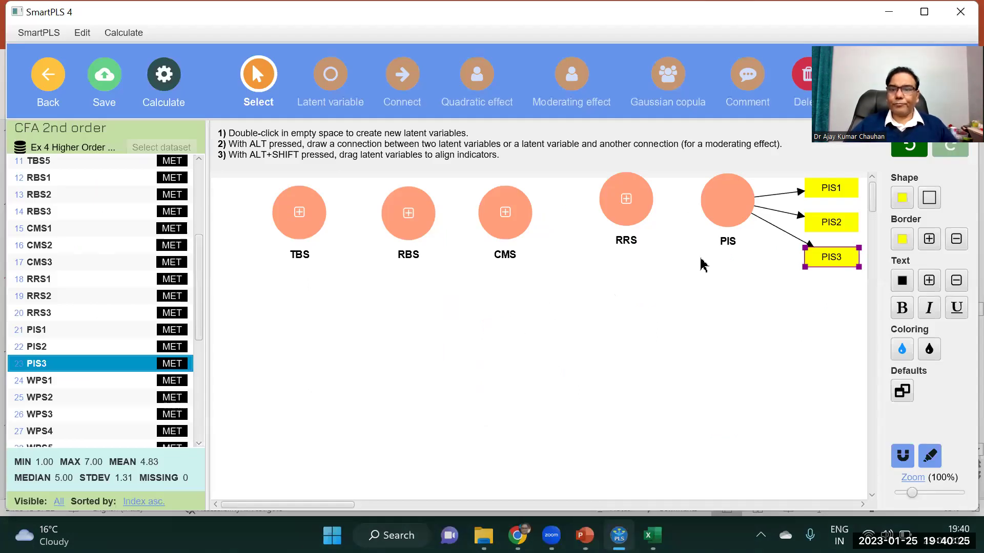
{"action": "left_click", "coordinate": [733, 213]}
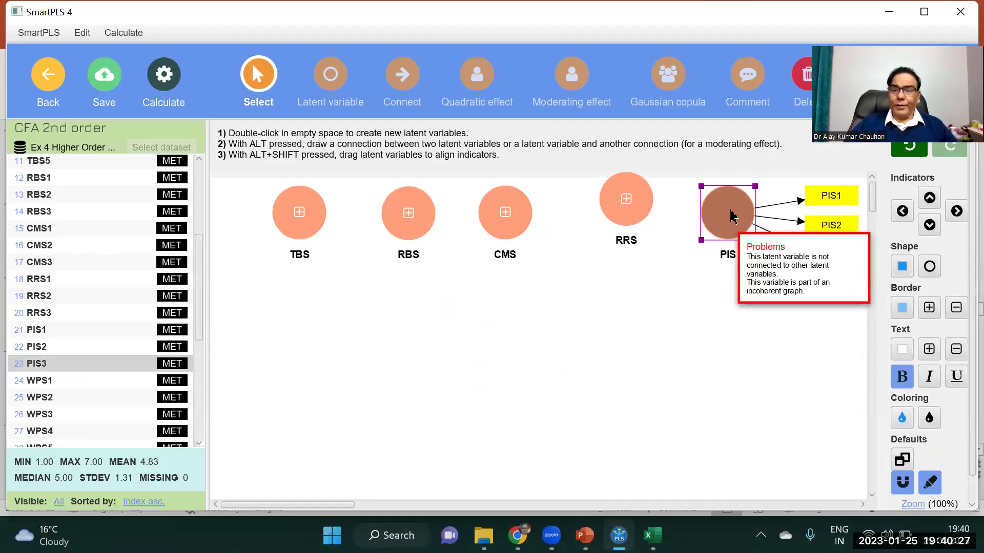
{"action": "right_click", "coordinate": [731, 212]}
{"action": "left_click", "coordinate": [789, 328]}
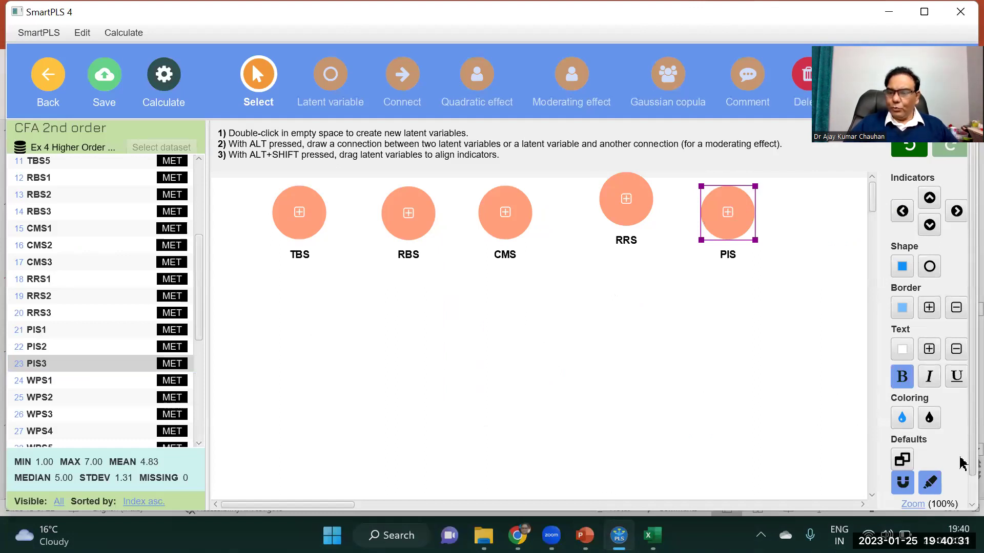
- Rearrange the constructs into one vertical column near the canvas's left edge, in the order TBS, RBS, CMS, RRS, PIS
{"action": "scroll", "coordinate": [933, 502], "scroll_direction": "down", "scroll_amount": 1}
{"action": "left_click_drag", "start_coordinate": [914, 497], "coordinate": [912, 498]}
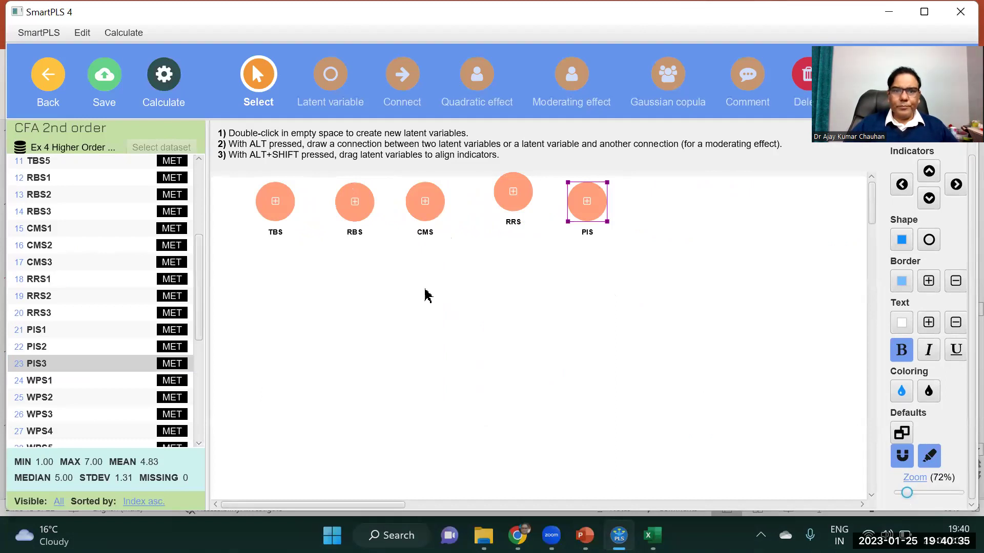
{"action": "left_click_drag", "start_coordinate": [363, 210], "coordinate": [324, 277]}
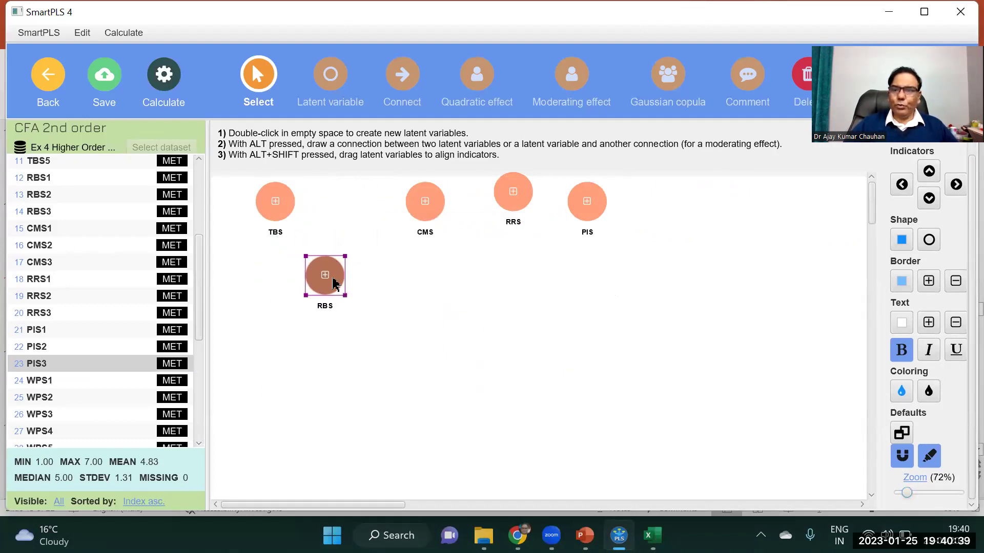
{"action": "left_click_drag", "start_coordinate": [267, 207], "coordinate": [317, 208]}
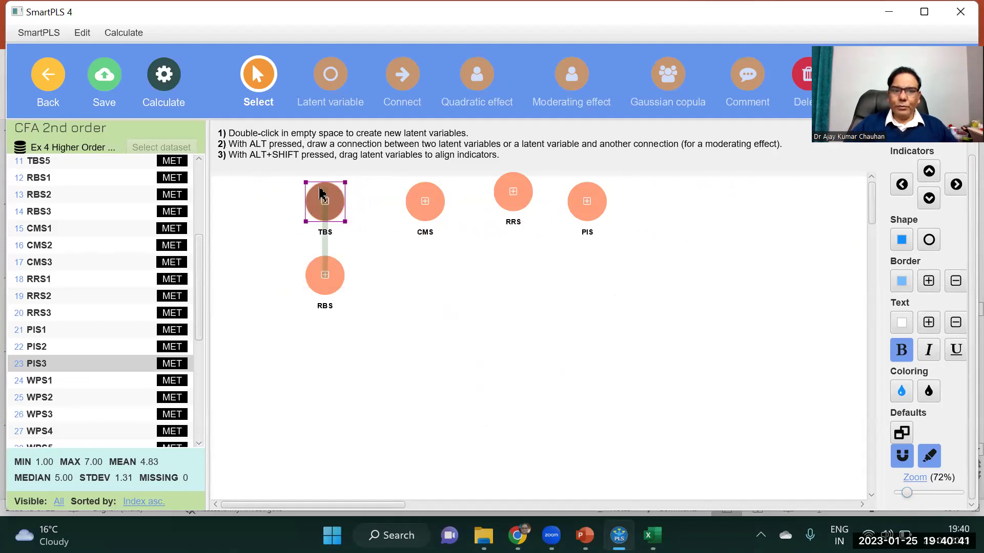
{"action": "left_click_drag", "start_coordinate": [439, 202], "coordinate": [336, 350]}
{"action": "left_click_drag", "start_coordinate": [509, 187], "coordinate": [324, 409]}
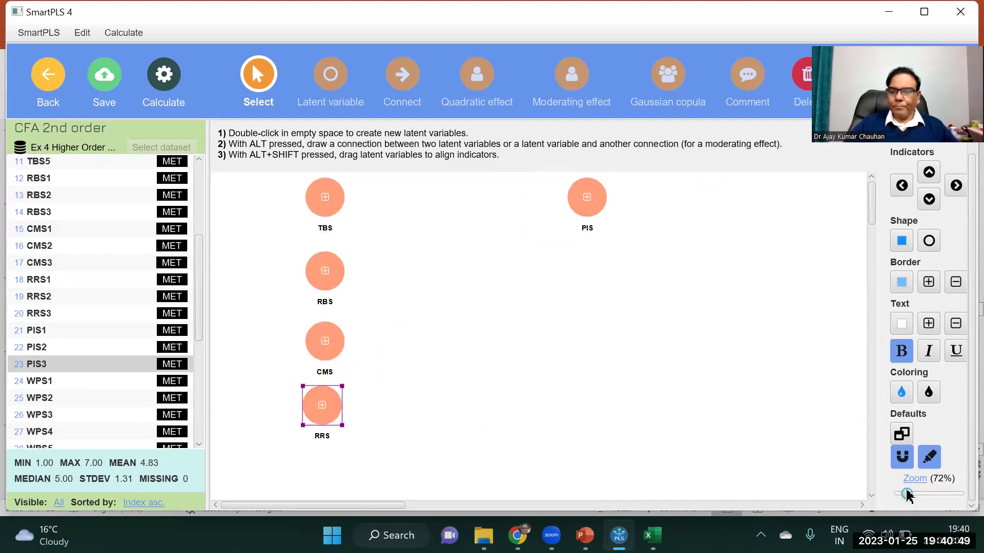
{"action": "left_click_drag", "start_coordinate": [907, 494], "coordinate": [905, 493]}
{"action": "left_click_drag", "start_coordinate": [521, 199], "coordinate": [314, 424]}
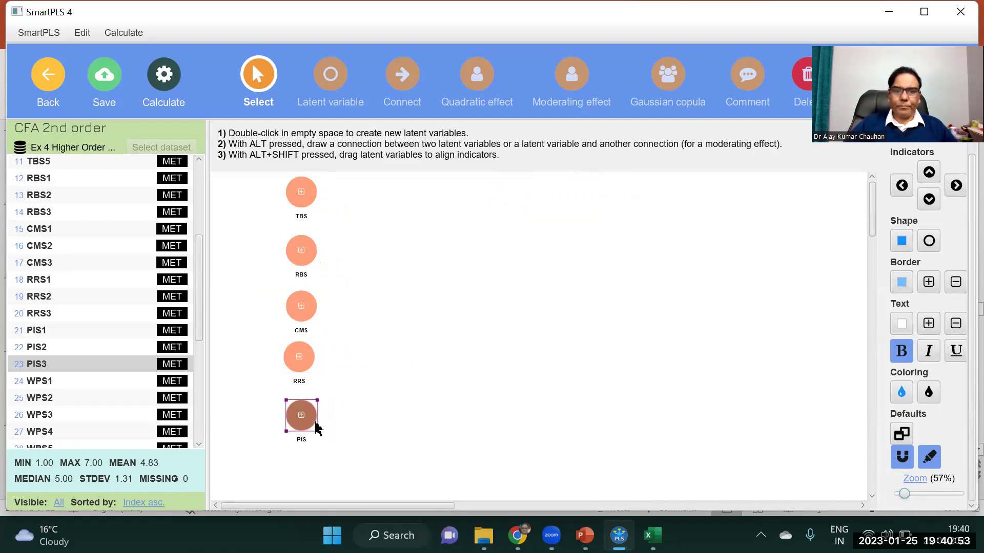
- Show the indicators of the TBS construct and align them to its left side
{"action": "right_click", "coordinate": [304, 193]}
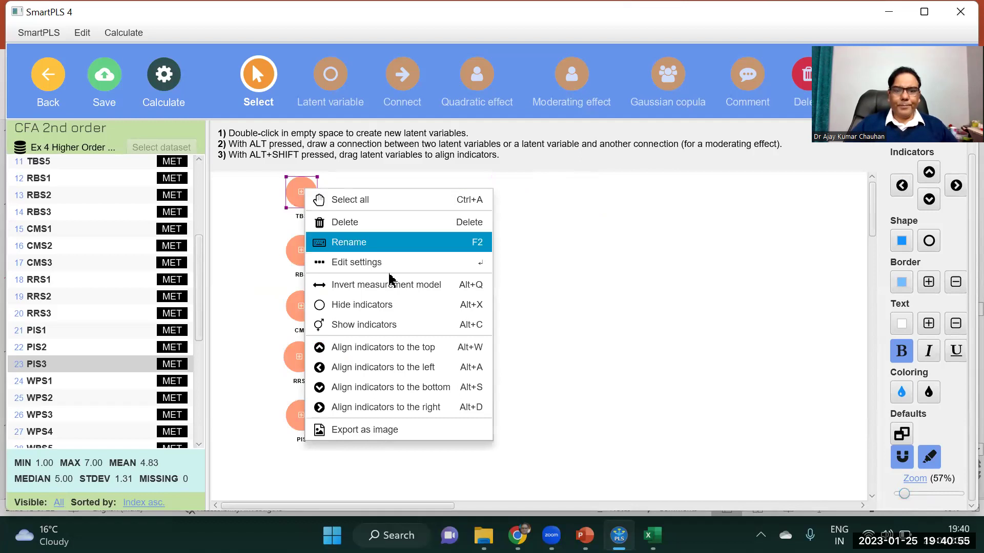
{"action": "left_click", "coordinate": [372, 325]}
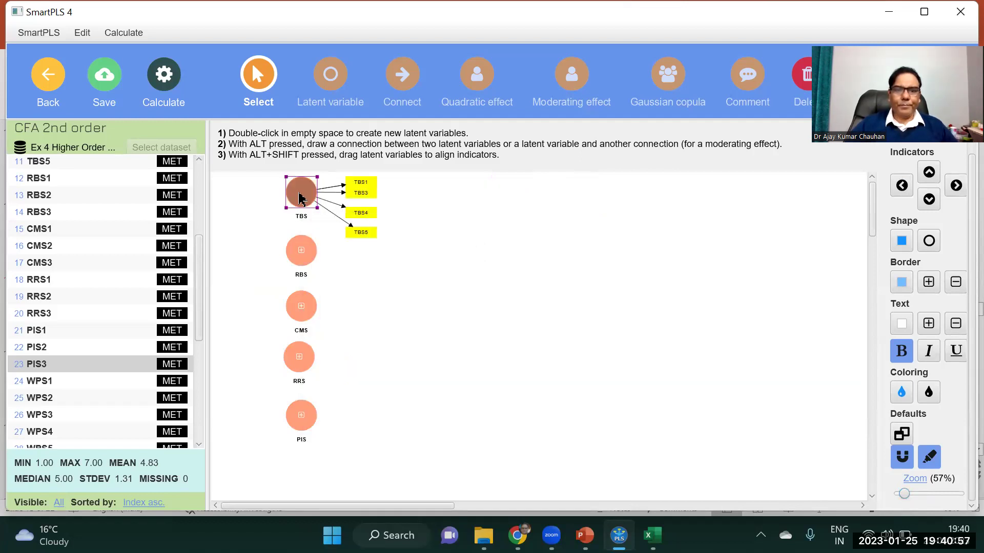
{"action": "right_click", "coordinate": [300, 192]}
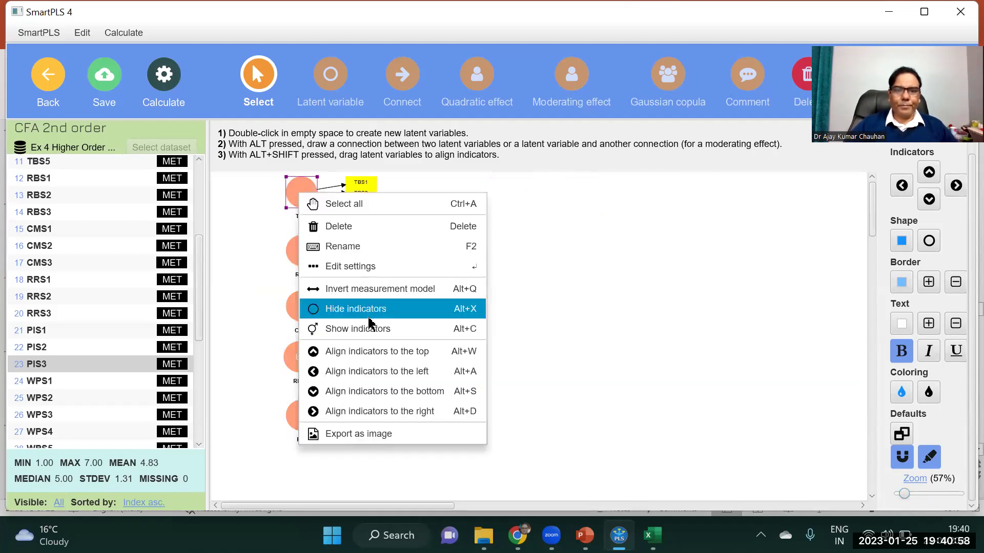
{"action": "left_click", "coordinate": [379, 372]}
- Space RBS, CMS, RRS and PIS evenly below TBS and pack the indicators TBS3 to TBS5 closer together
{"action": "left_click_drag", "start_coordinate": [301, 267], "coordinate": [301, 321]}
{"action": "left_click", "coordinate": [302, 368]}
{"action": "left_click_drag", "start_coordinate": [302, 368], "coordinate": [301, 387]}
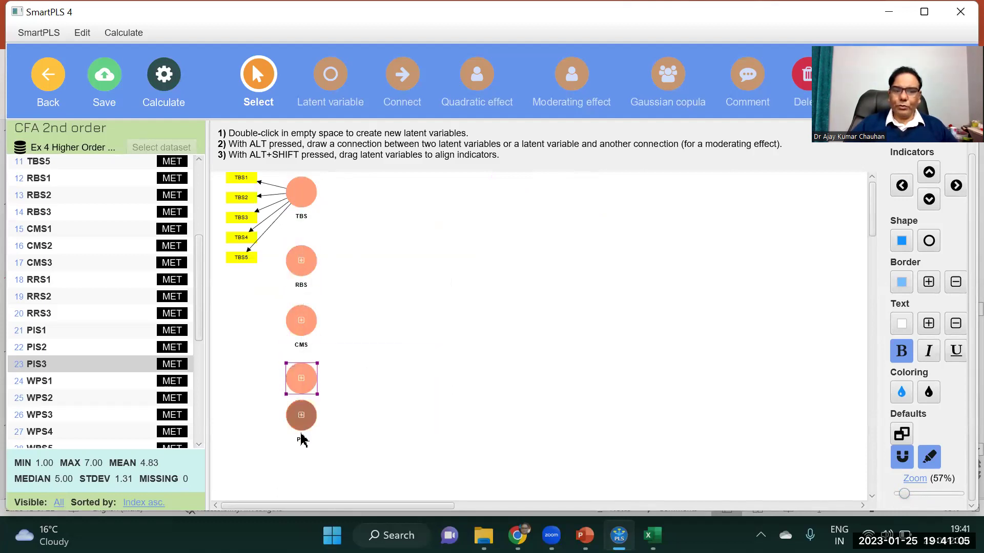
{"action": "left_click_drag", "start_coordinate": [314, 427], "coordinate": [314, 449]}
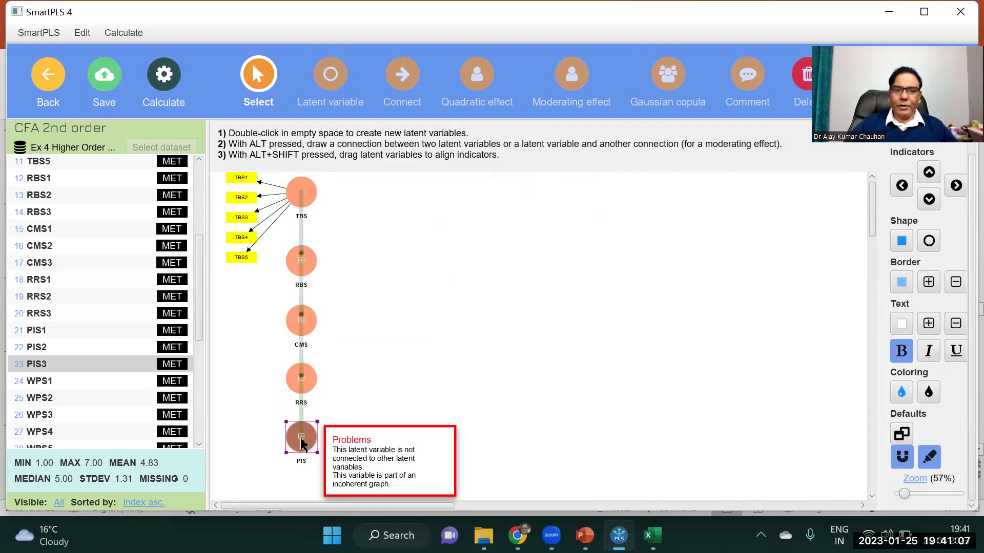
{"action": "mouse_move", "coordinate": [241, 221]}
{"action": "left_mouse_down"}
{"action": "mouse_move", "coordinate": [239, 241]}
{"action": "mouse_move", "coordinate": [239, 231]}
{"action": "left_mouse_up"}
{"action": "left_click_drag", "start_coordinate": [240, 260], "coordinate": [246, 245]}
- Show the indicators of the RBS construct and align them to its left side
{"action": "left_click", "coordinate": [301, 260]}
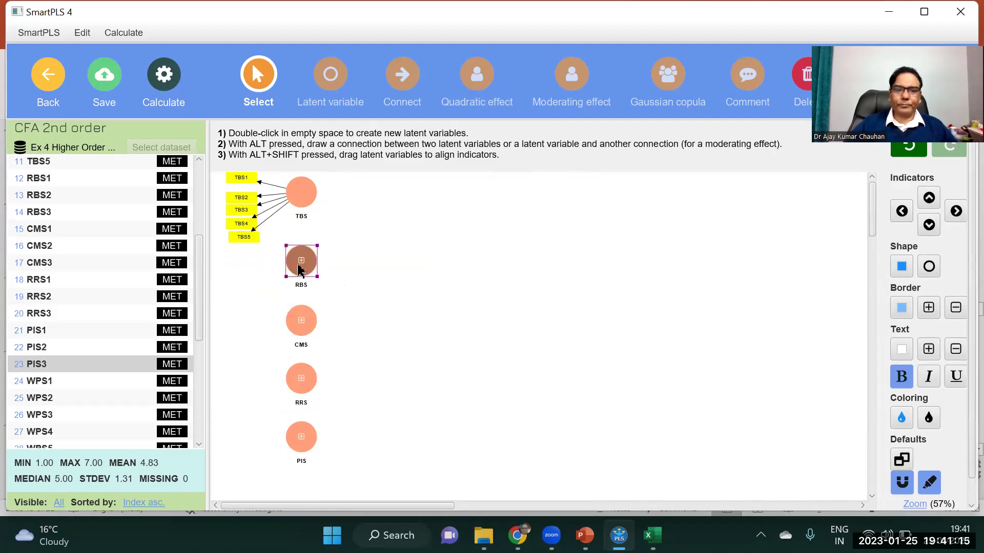
{"action": "right_click", "coordinate": [301, 263]}
{"action": "left_click", "coordinate": [357, 399]}
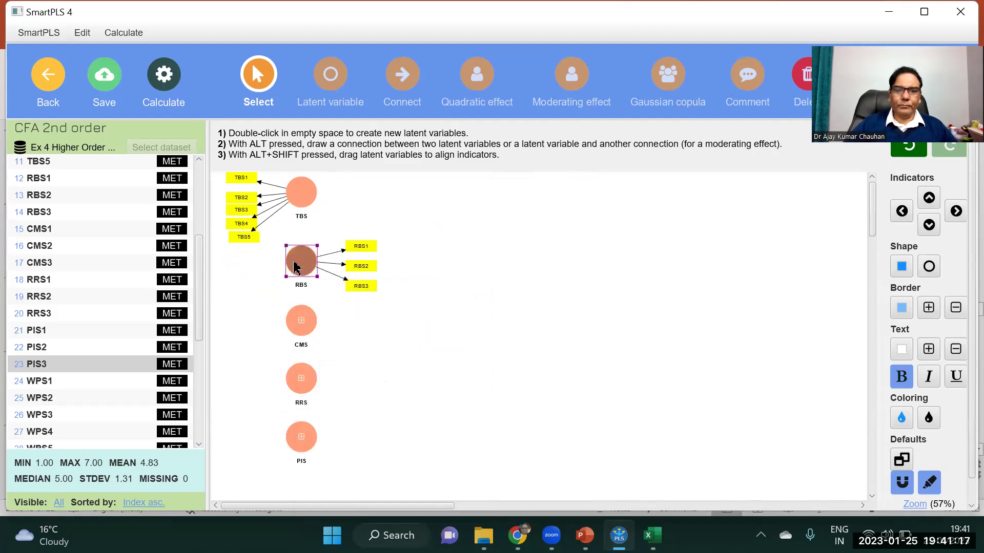
{"action": "right_click", "coordinate": [294, 263]}
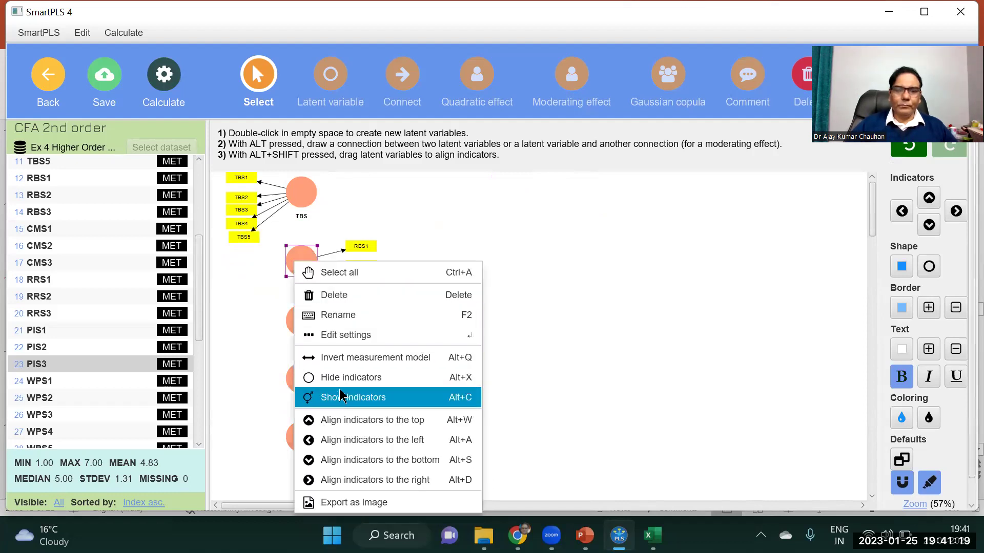
{"action": "left_click", "coordinate": [358, 440]}
- Align the indicators of the CMS construct to its left side
{"action": "left_click", "coordinate": [301, 320]}
{"action": "right_click", "coordinate": [300, 321]}
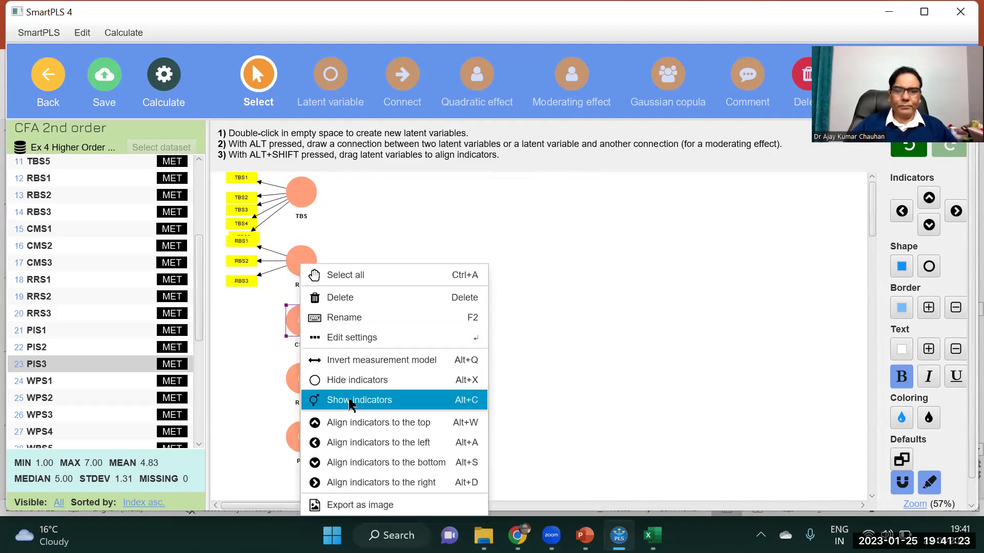
{"action": "left_click", "coordinate": [387, 444]}
- Show the indicators of the RRS construct and align them to its left side
{"action": "left_click", "coordinate": [300, 377]}
{"action": "right_click", "coordinate": [303, 377]}
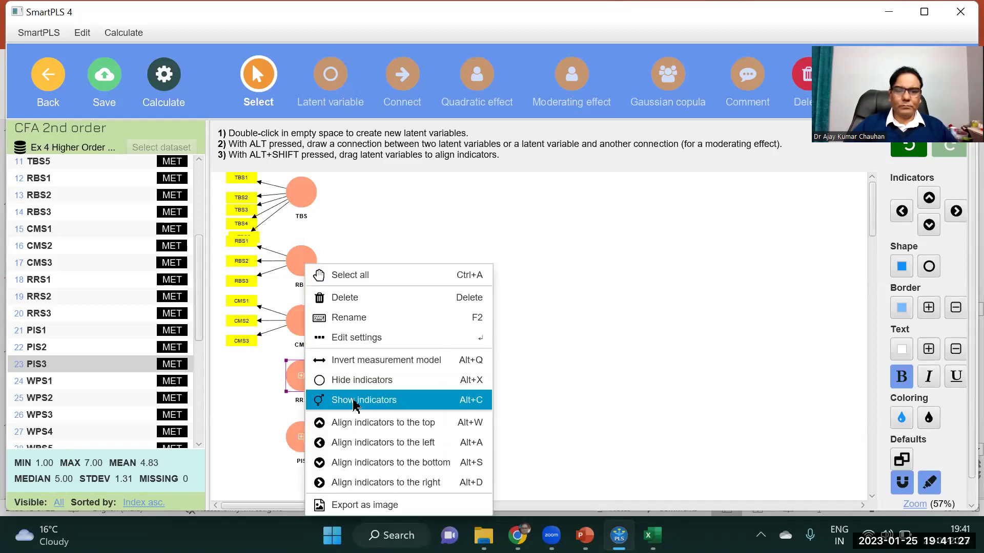
{"action": "left_click", "coordinate": [357, 401]}
{"action": "right_click", "coordinate": [300, 377]}
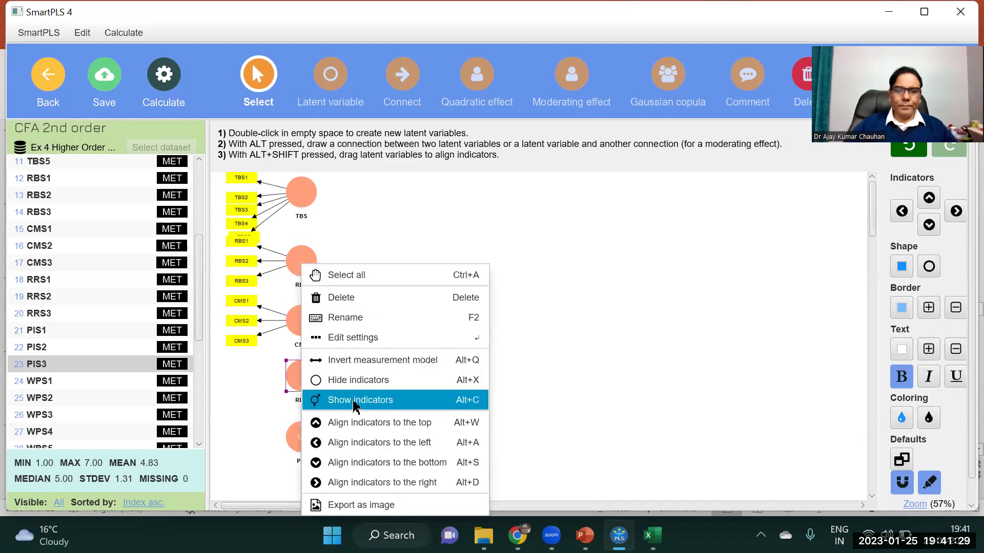
{"action": "left_click", "coordinate": [350, 443]}
- Show the indicators of the PIS construct and align them to its left side
{"action": "left_click", "coordinate": [303, 438]}
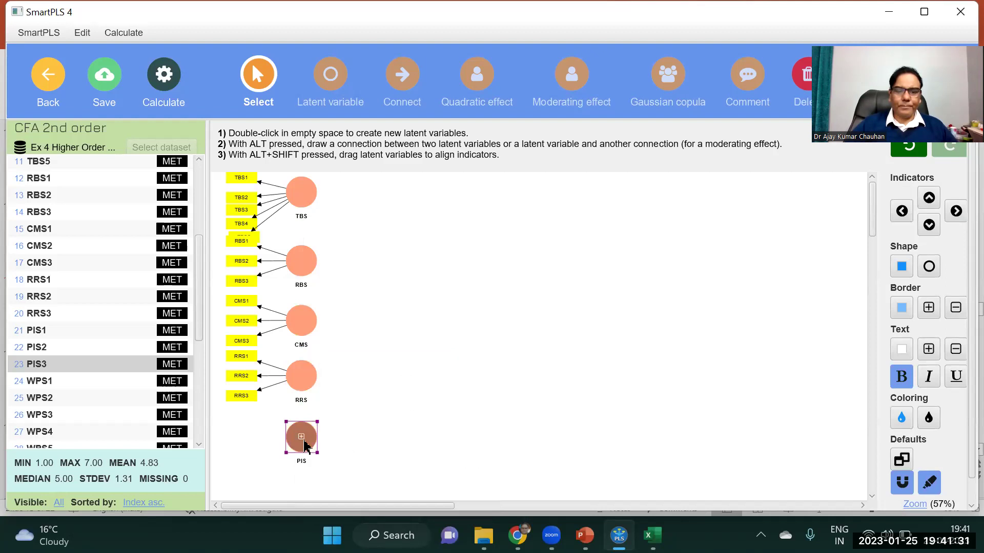
{"action": "right_click", "coordinate": [304, 436]}
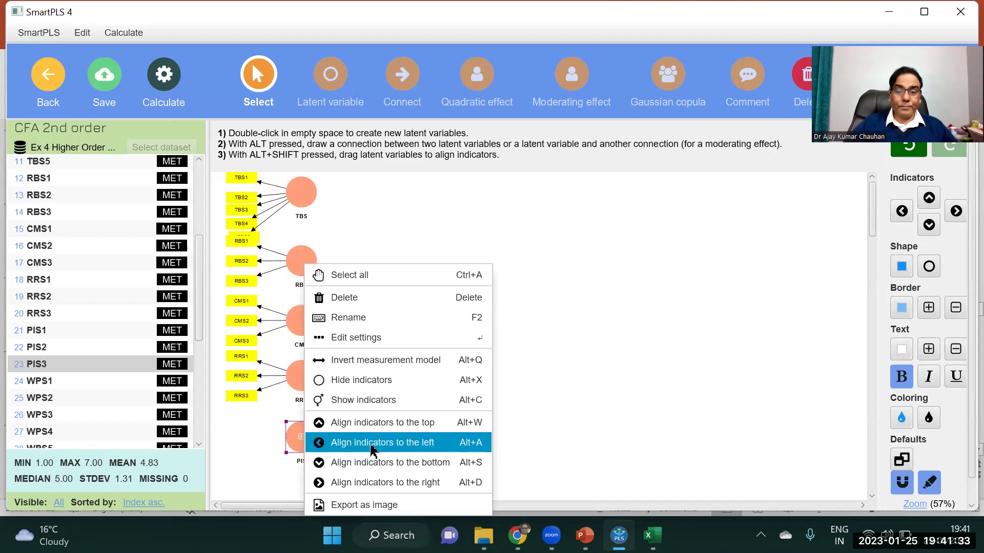
{"action": "left_click", "coordinate": [371, 443]}
{"action": "right_click", "coordinate": [340, 408]}
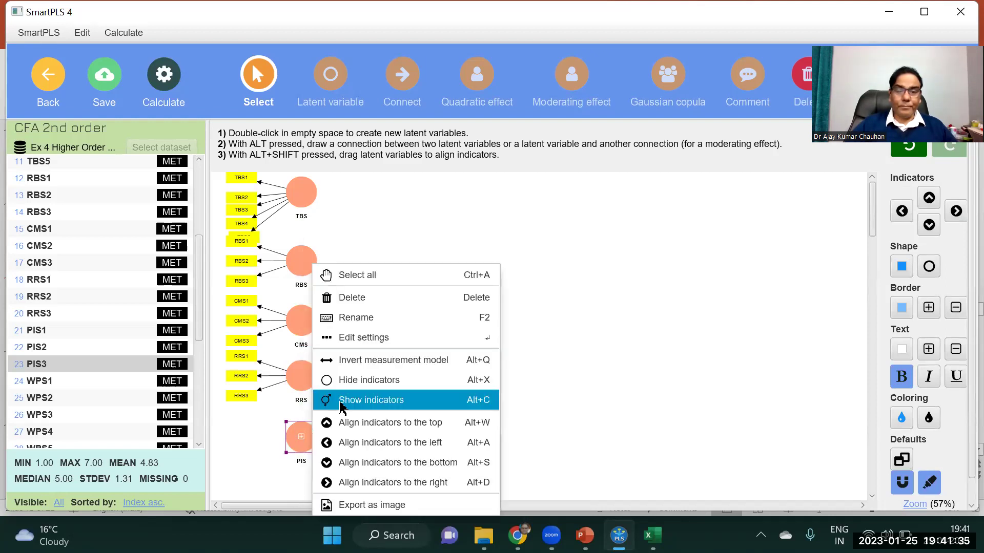
{"action": "left_click", "coordinate": [359, 398]}
- Pack the indicators of RBS, CMS, RRS and PIS closer together and shift the RBS, CMS and RRS constructs slightly down for clear gaps
{"action": "left_click_drag", "start_coordinate": [241, 461], "coordinate": [242, 338]}
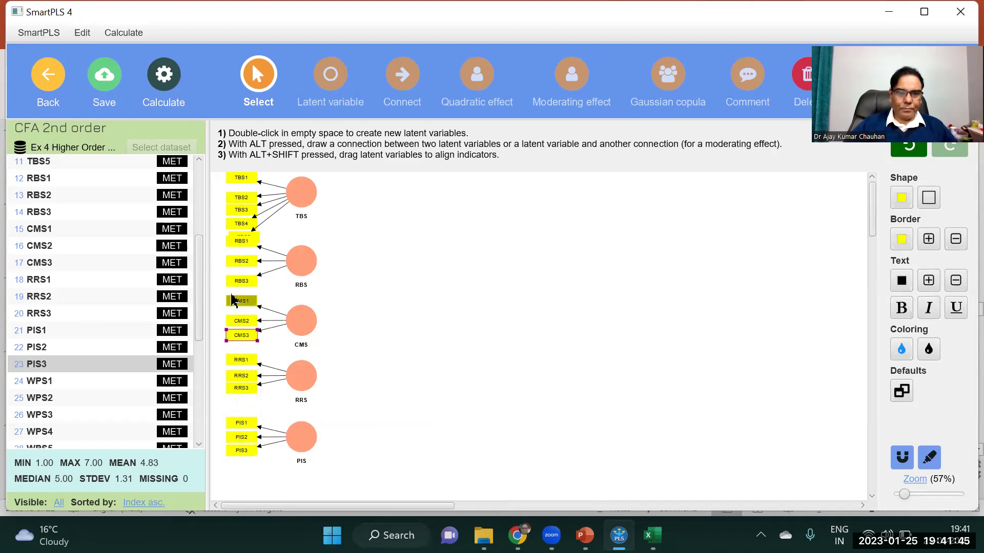
{"action": "left_click_drag", "start_coordinate": [241, 303], "coordinate": [244, 283]}
{"action": "left_click_drag", "start_coordinate": [241, 241], "coordinate": [241, 251]}
{"action": "left_click_drag", "start_coordinate": [301, 264], "coordinate": [301, 275]}
{"action": "left_click_drag", "start_coordinate": [292, 325], "coordinate": [292, 332]}
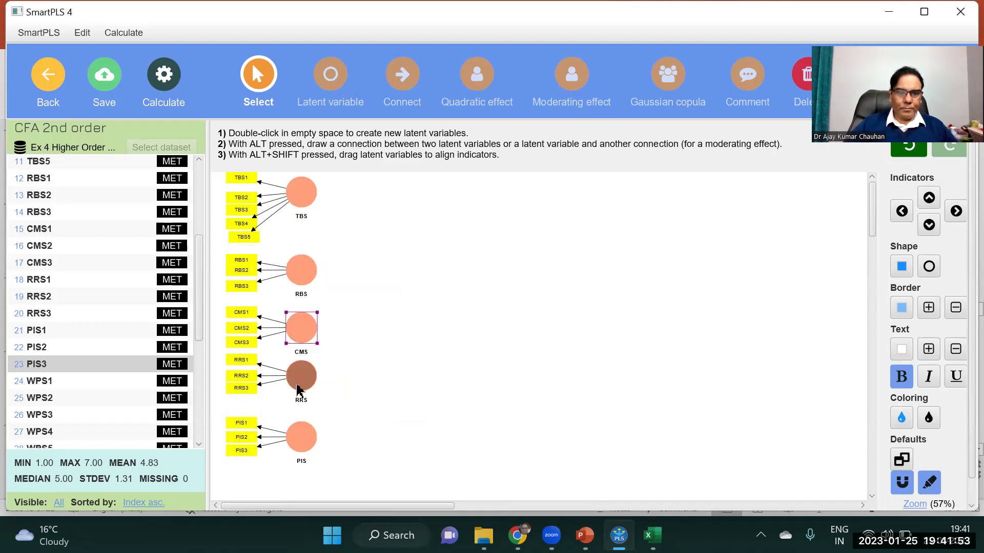
{"action": "left_click_drag", "start_coordinate": [299, 387], "coordinate": [300, 394]}
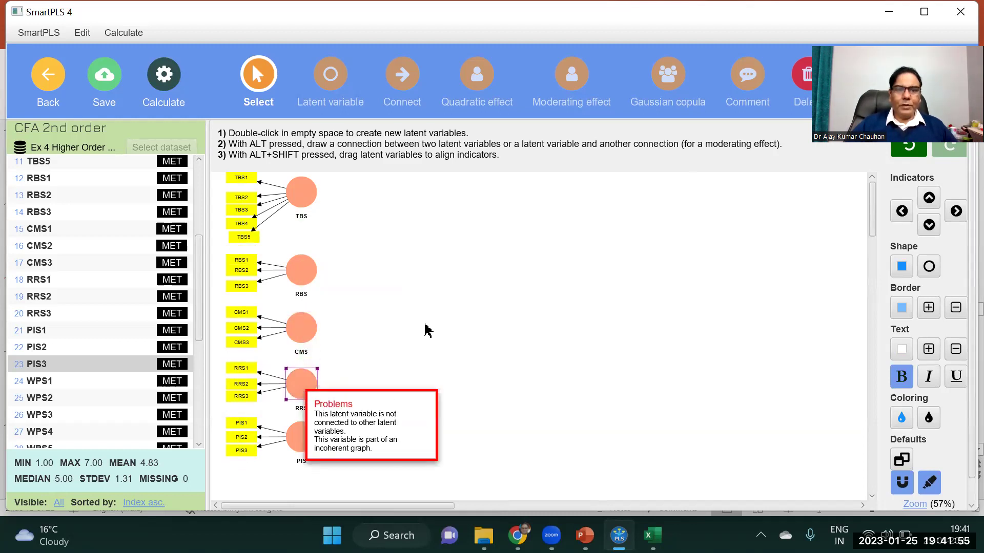
{"action": "left_click", "coordinate": [444, 300]}
- Move TBS1 closer to TBS2 and line up TBS1 and TBS5 with the other TBS indicators
{"action": "left_click_drag", "start_coordinate": [240, 178], "coordinate": [244, 182]}
{"action": "left_click", "coordinate": [399, 268]}
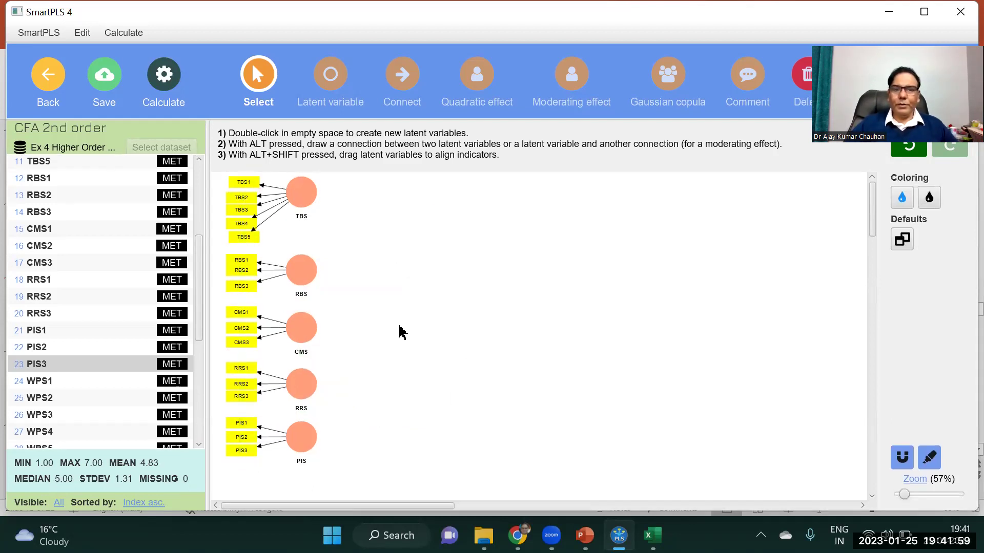
{"action": "left_click_drag", "start_coordinate": [245, 237], "coordinate": [243, 236]}
{"action": "left_click_drag", "start_coordinate": [245, 183], "coordinate": [242, 183]}
{"action": "left_click", "coordinate": [488, 325]}
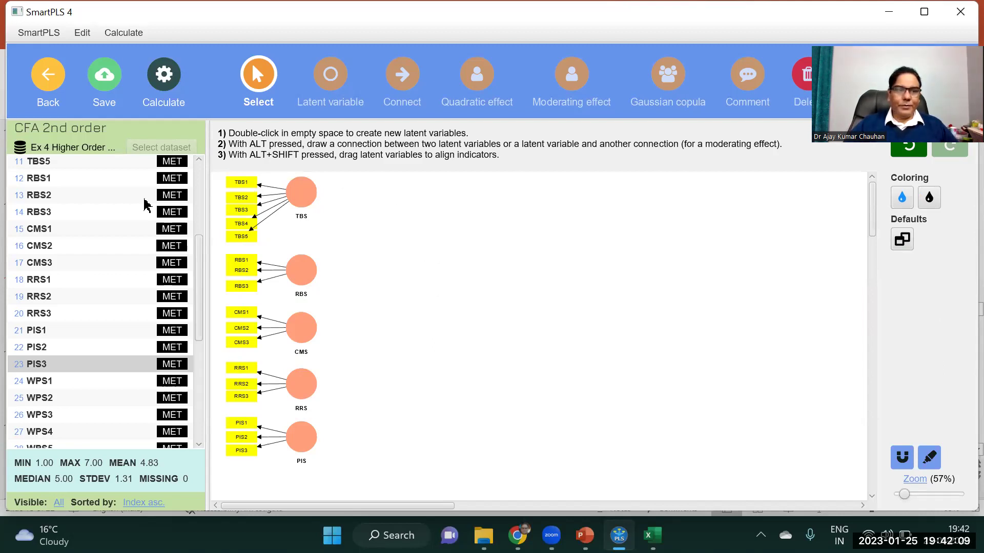
- Select the indicators TBS1 to PIS3 and create a latent variable named Work Stress from them, well to the right of the first-order constructs
{"action": "left_click", "coordinate": [44, 366]}
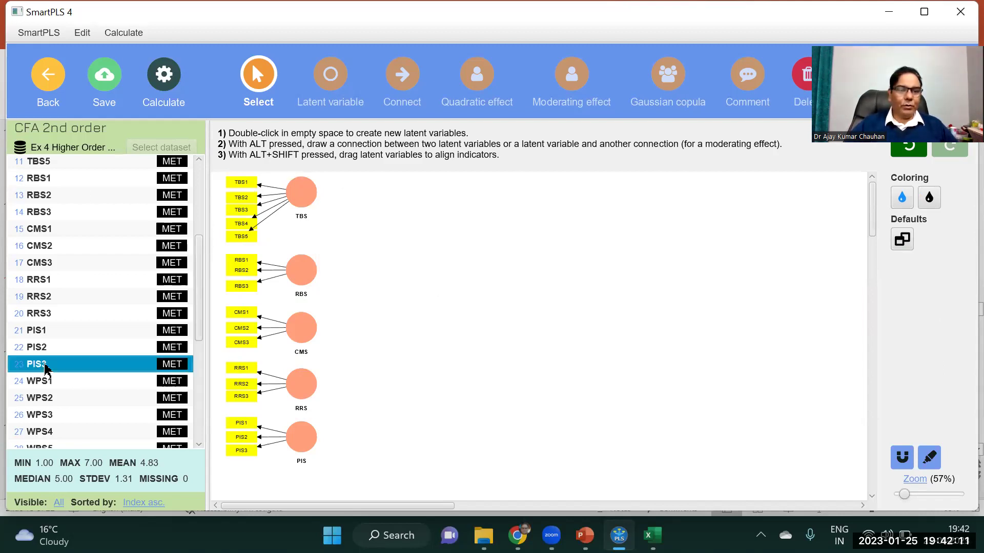
{"action": "key", "text": "shift+Up"}
{"action": "key", "text": "shift+Up"}
{"action": "key", "text": "shift+Up"}
{"action": "key", "text": "shift+Up"}
{"action": "key", "text": "shift+Up"}
{"action": "key", "text": "shift+Up"}
{"action": "key", "text": "shift+Up"}
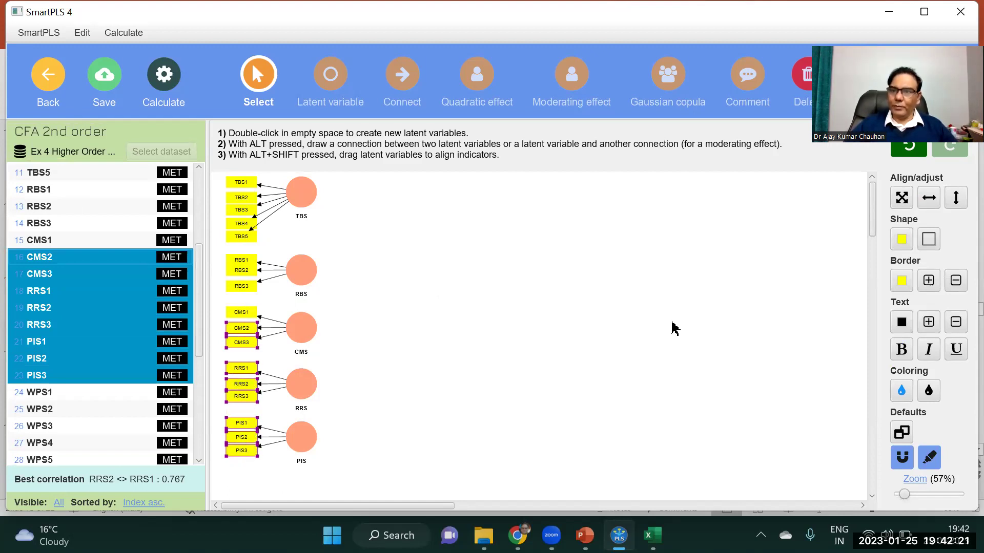
{"action": "key", "text": "shift+Up"}
{"action": "key", "text": "shift+Up"}
{"action": "key", "text": "shift+Up"}
{"action": "key", "text": "shift+Up"}
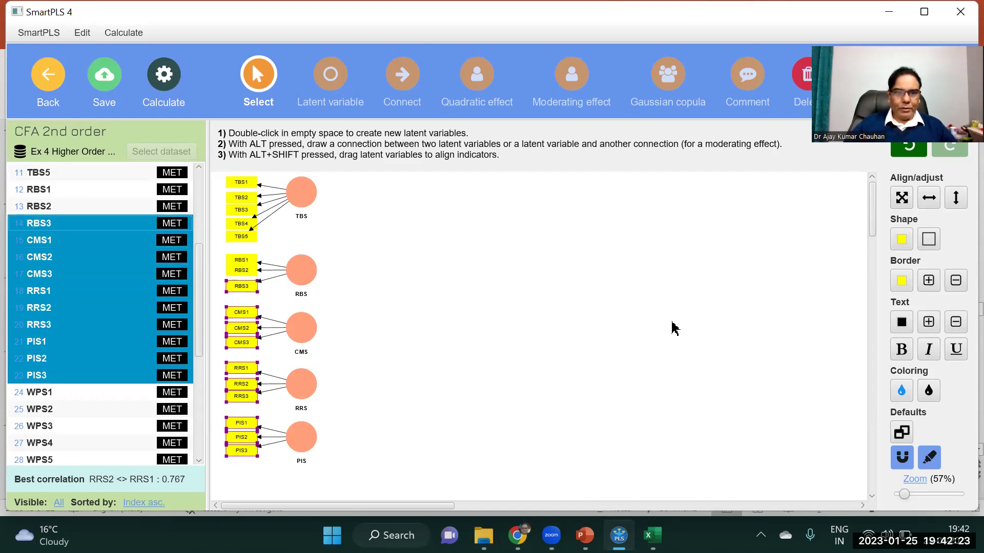
{"action": "key", "text": "shift+Up"}
{"action": "key", "text": "shift+Up"}
{"action": "key", "text": "shift+Up"}
{"action": "key", "text": "shift+Up"}
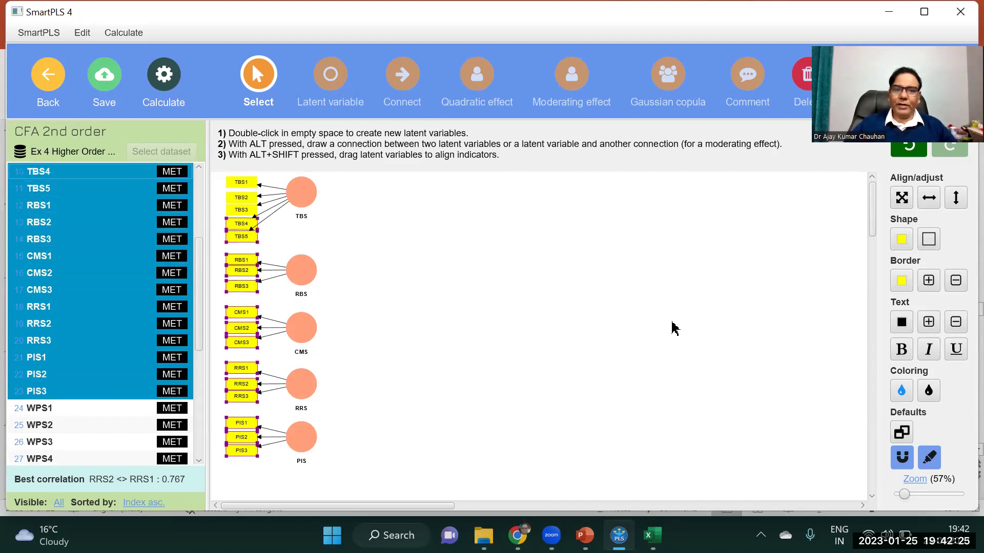
{"action": "key", "text": "shift+Up"}
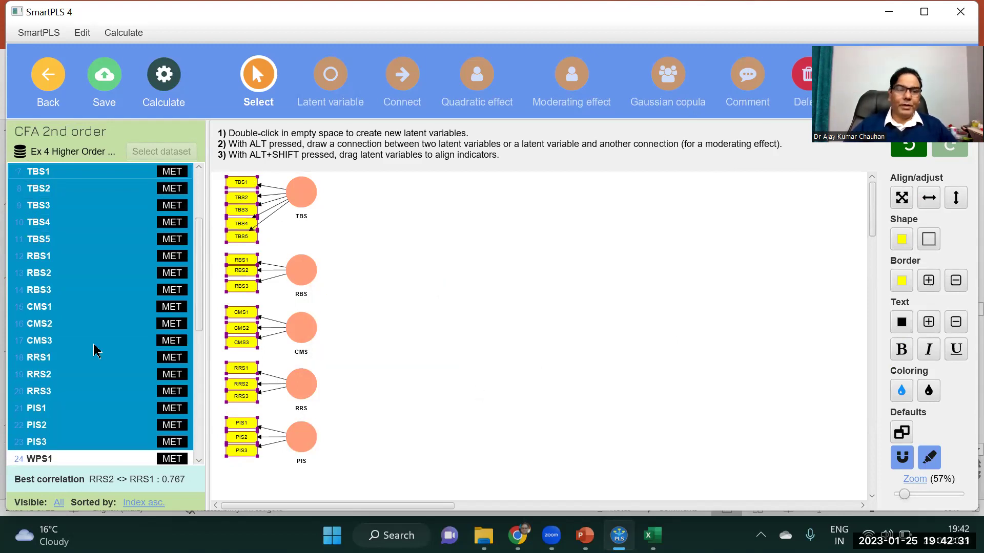
{"action": "double_click", "coordinate": [542, 331]}
{"action": "type", "text": "Alpha"}
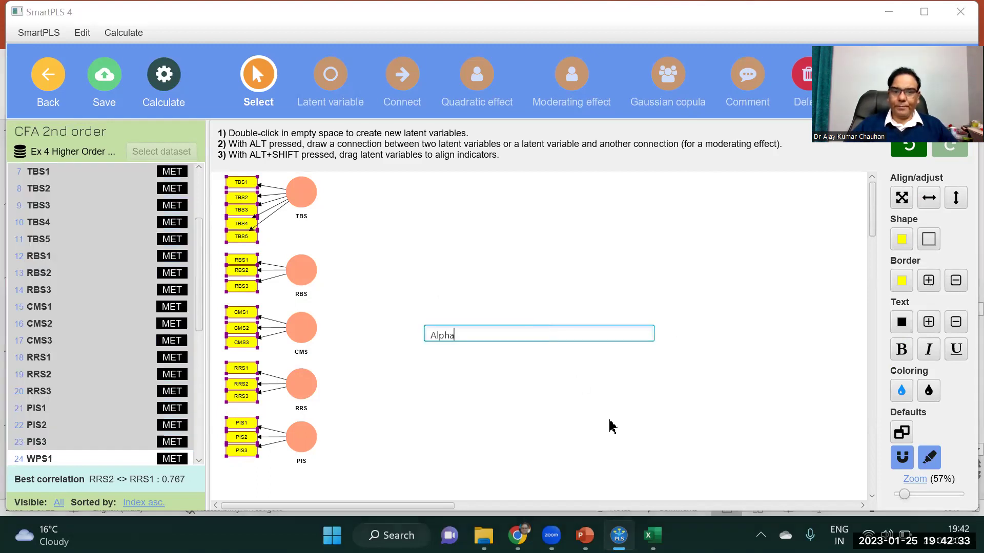
{"action": "key", "text": "BackSpace"}
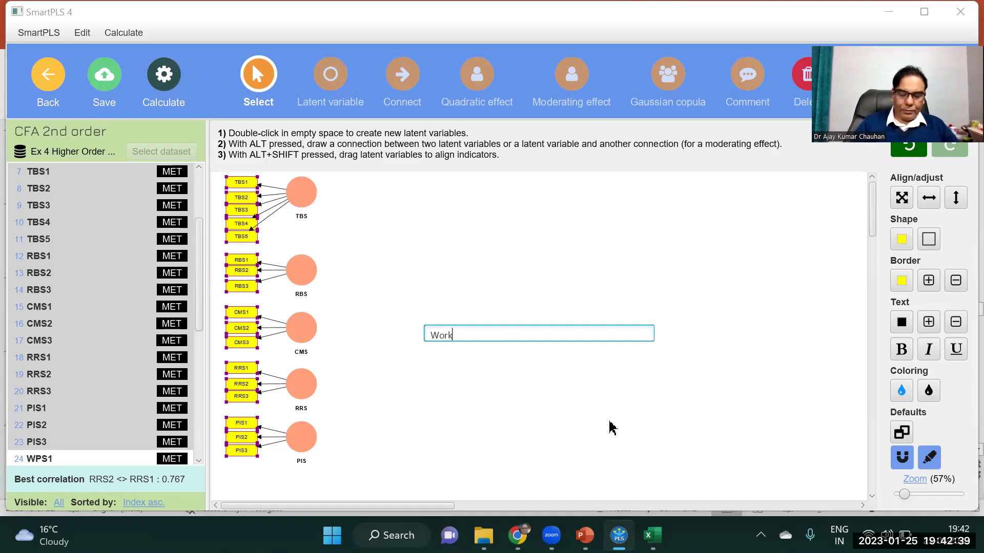
{"action": "type", "text": "Work Stress"}
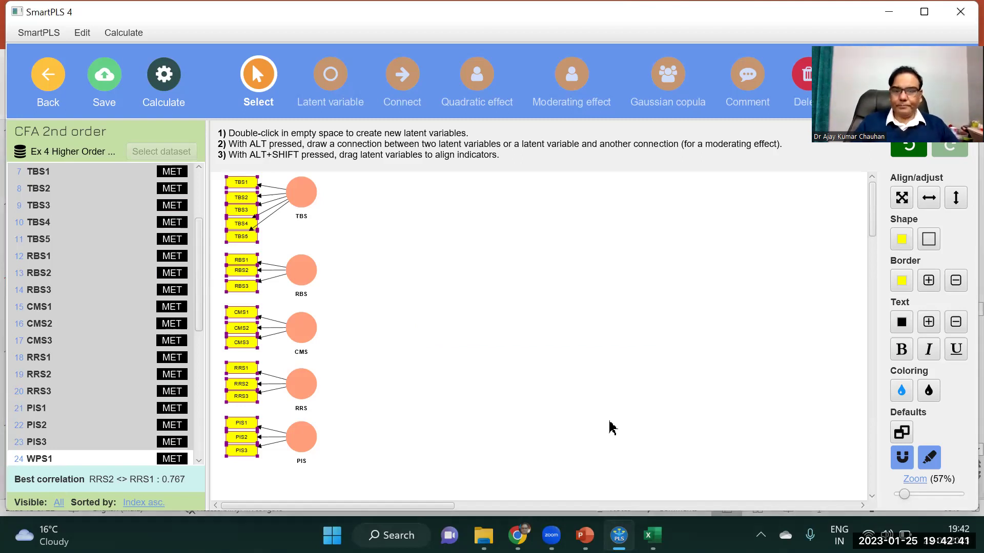
{"action": "key", "text": "Return"}
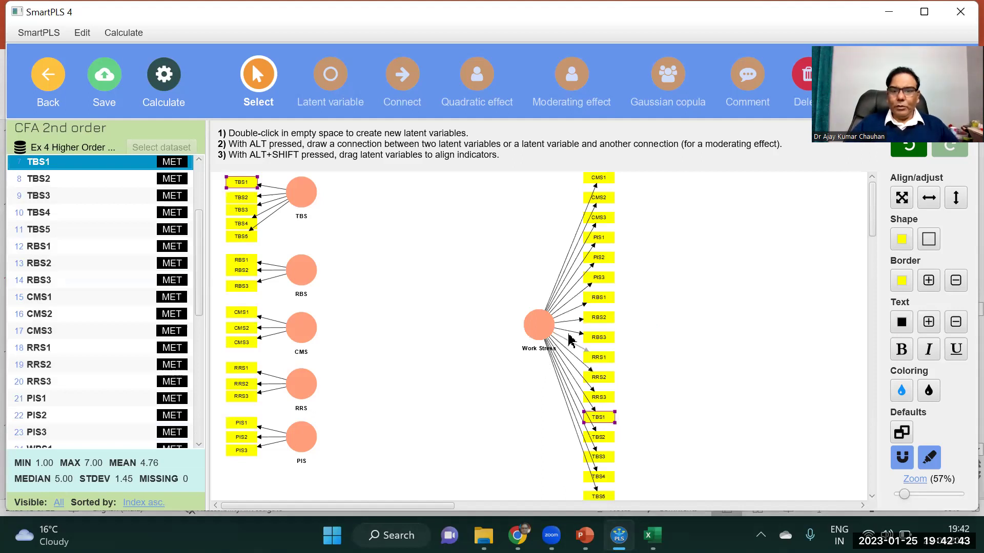
- Pack the upper Work Stress indicators, CMS1 to RBS2, closer together
{"action": "left_click", "coordinate": [606, 301]}
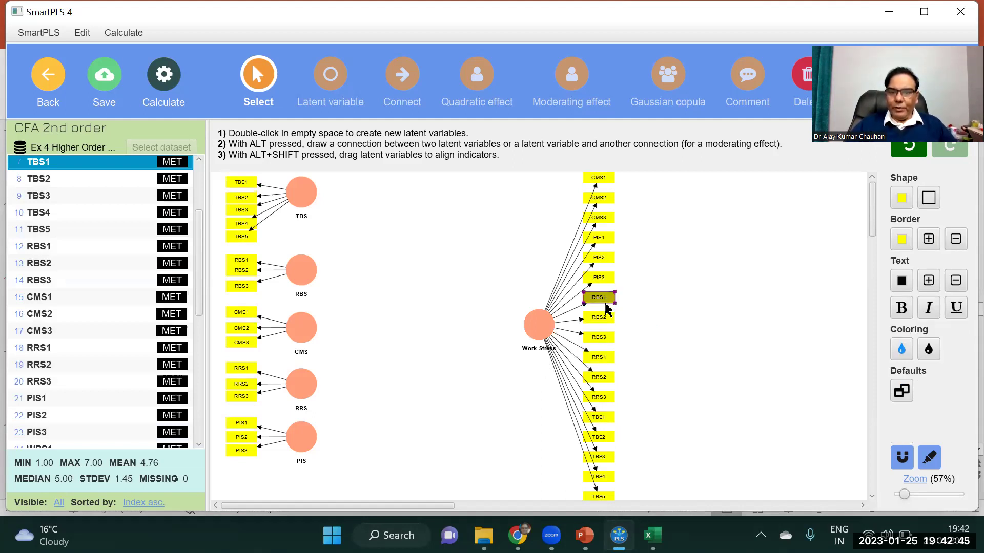
{"action": "left_click_drag", "start_coordinate": [608, 284], "coordinate": [599, 246]}
{"action": "left_click_drag", "start_coordinate": [606, 204], "coordinate": [603, 233]}
{"action": "left_click_drag", "start_coordinate": [607, 180], "coordinate": [610, 224]}
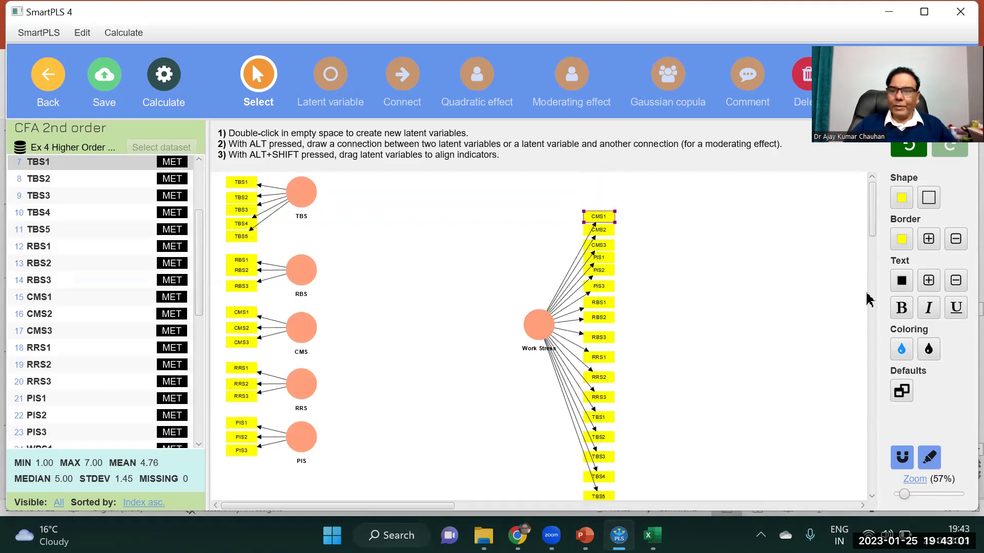
- Pack the Work Stress indicators RBS3 to TBS5 closer together and move the construct with its indicators slightly up and to the right
{"action": "scroll", "coordinate": [872, 219], "scroll_direction": "down", "scroll_amount": 2}
{"action": "mouse_move", "coordinate": [610, 270]}
{"action": "left_mouse_down"}
{"action": "mouse_move", "coordinate": [608, 260]}
{"action": "mouse_move", "coordinate": [605, 283]}
{"action": "mouse_move", "coordinate": [605, 275]}
{"action": "left_mouse_up"}
{"action": "left_click_drag", "start_coordinate": [604, 310], "coordinate": [605, 291]}
{"action": "left_click_drag", "start_coordinate": [603, 327], "coordinate": [605, 305]}
{"action": "left_click_drag", "start_coordinate": [603, 347], "coordinate": [603, 328]}
{"action": "left_click_drag", "start_coordinate": [604, 367], "coordinate": [600, 338]}
{"action": "left_click_drag", "start_coordinate": [601, 388], "coordinate": [603, 355]}
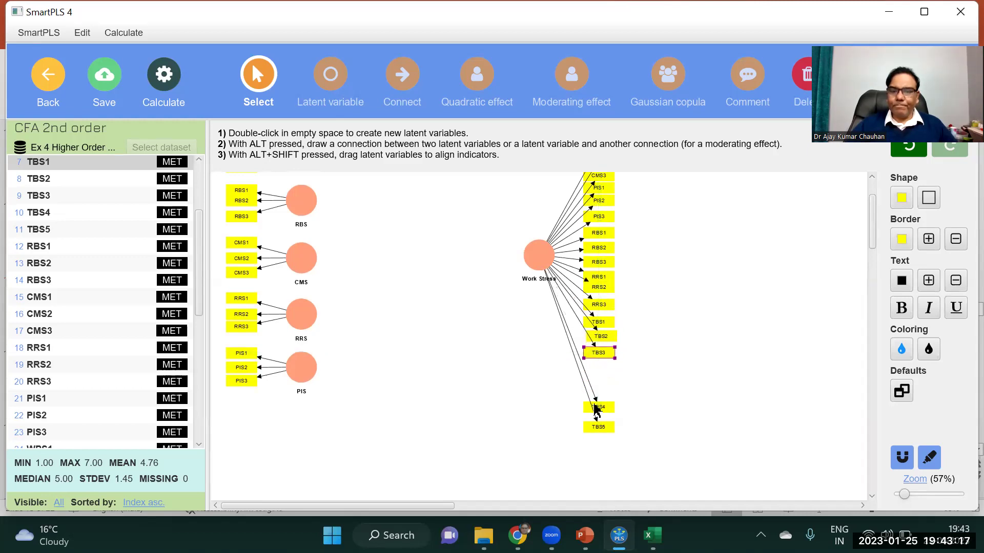
{"action": "left_click_drag", "start_coordinate": [598, 406], "coordinate": [599, 367]}
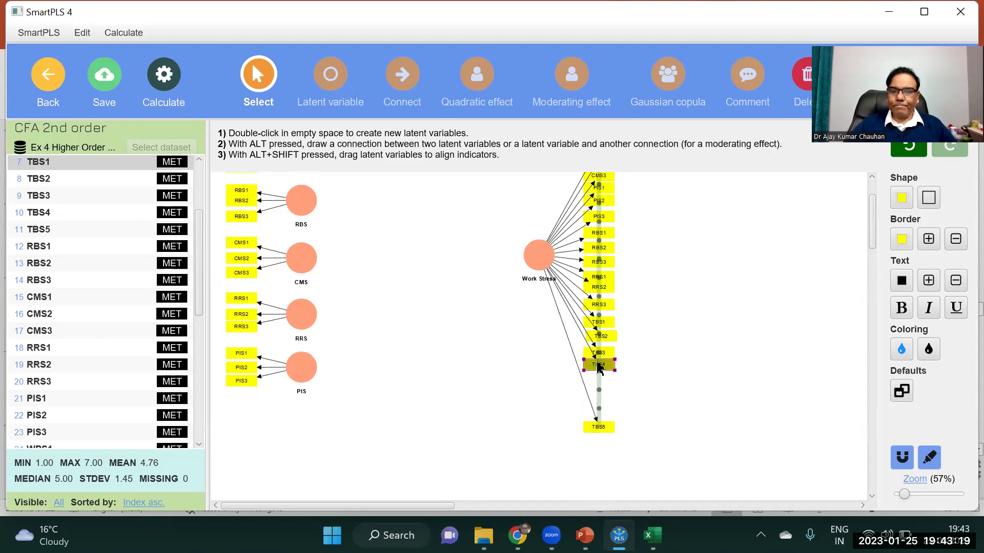
{"action": "left_click_drag", "start_coordinate": [597, 427], "coordinate": [599, 380]}
{"action": "left_click_drag", "start_coordinate": [872, 240], "coordinate": [874, 222]}
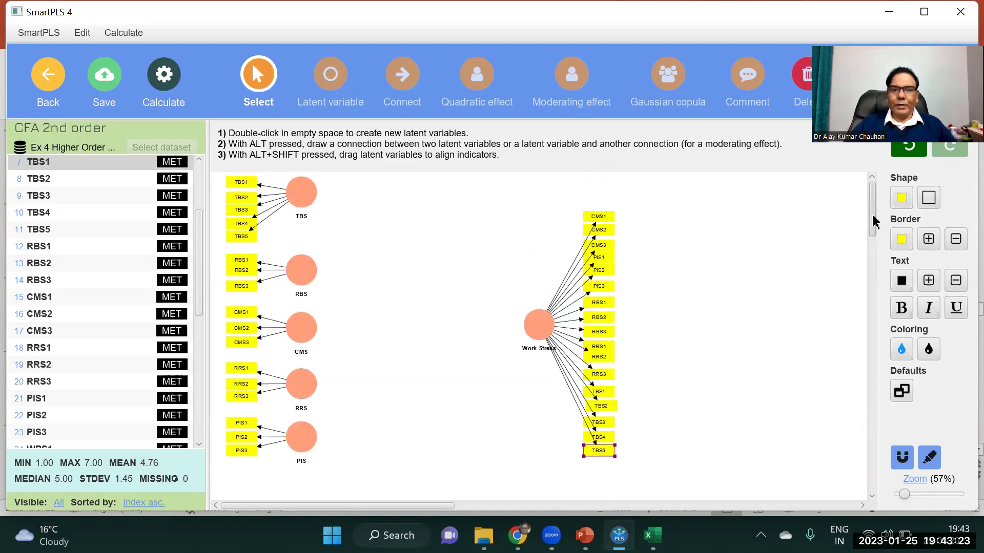
{"action": "scroll", "coordinate": [845, 264], "scroll_direction": "down", "scroll_amount": 1}
{"action": "mouse_move", "coordinate": [547, 310]}
{"action": "left_mouse_down"}
{"action": "mouse_move", "coordinate": [555, 283]}
{"action": "mouse_move", "coordinate": [552, 297]}
{"action": "left_mouse_up"}
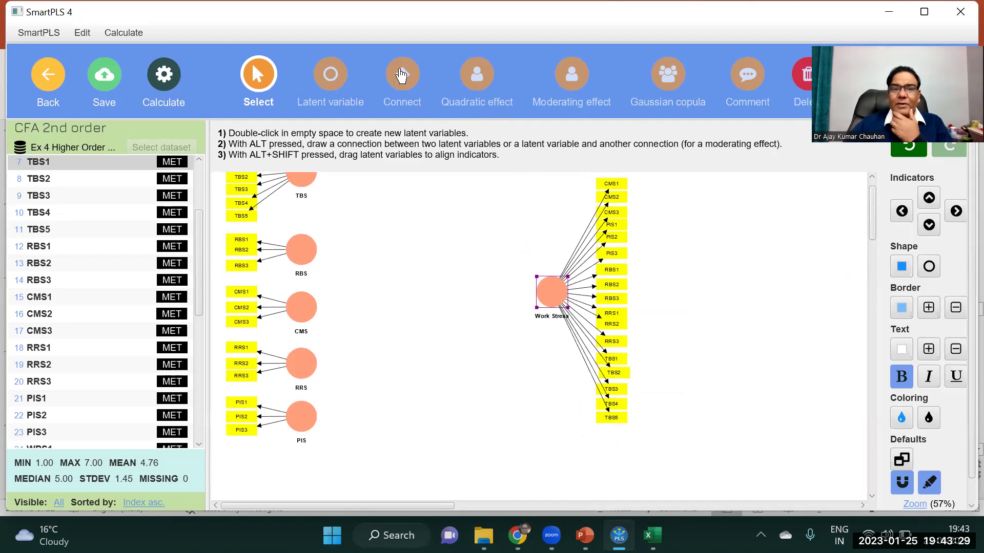
- Connect Work Stress with paths pointing to TBS, RBS, CMS, RRS and PIS
{"action": "left_click", "coordinate": [402, 76]}
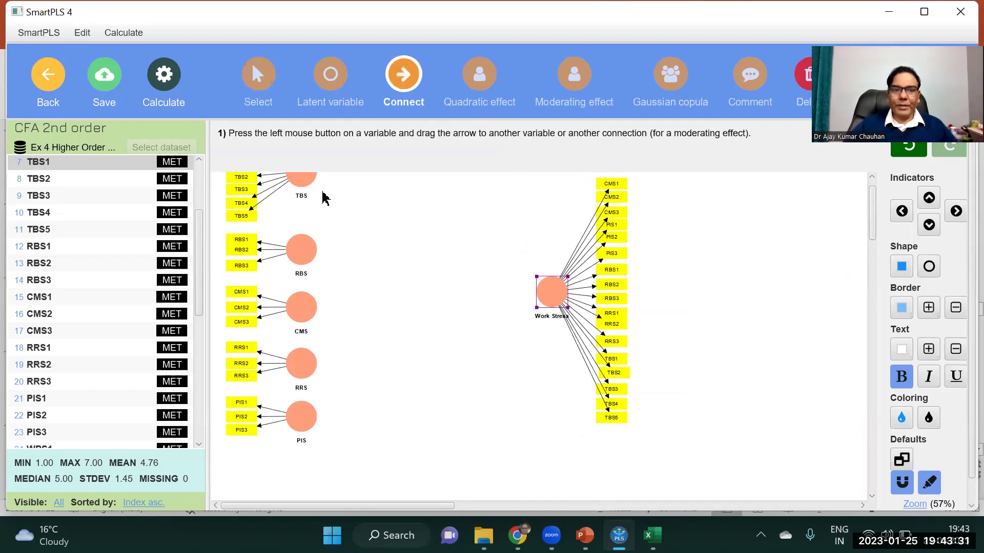
{"action": "left_click_drag", "start_coordinate": [544, 288], "coordinate": [315, 184]}
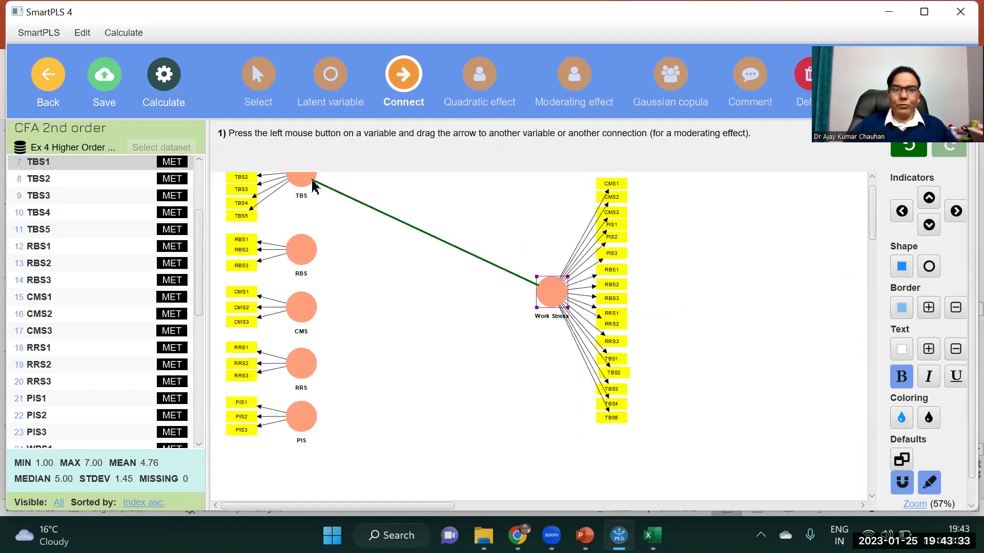
{"action": "left_click_drag", "start_coordinate": [544, 290], "coordinate": [301, 259]}
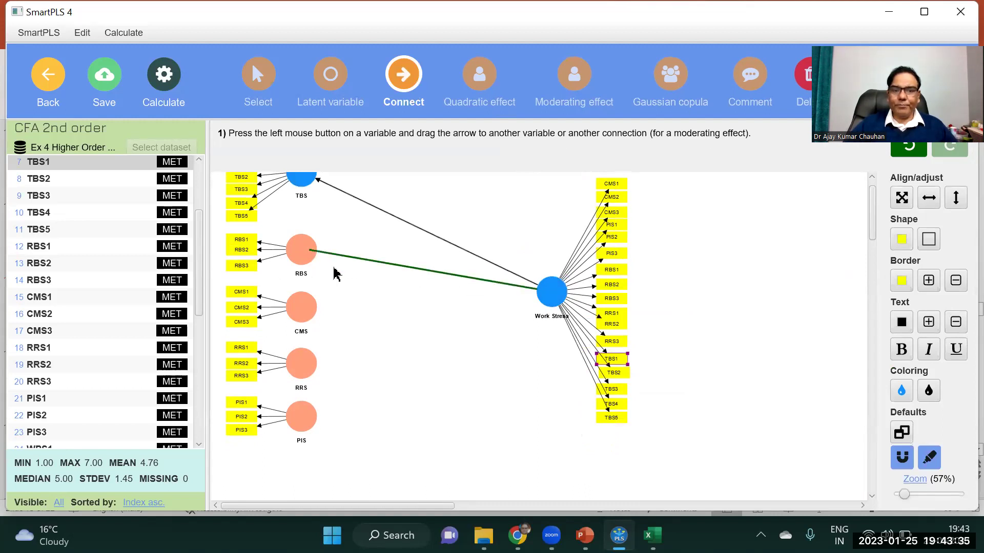
{"action": "mouse_move", "coordinate": [546, 290]}
{"action": "left_mouse_down"}
{"action": "mouse_move", "coordinate": [399, 310]}
{"action": "mouse_move", "coordinate": [309, 309]}
{"action": "left_mouse_up"}
{"action": "left_click_drag", "start_coordinate": [540, 298], "coordinate": [302, 364]}
{"action": "left_click_drag", "start_coordinate": [549, 290], "coordinate": [308, 419]}
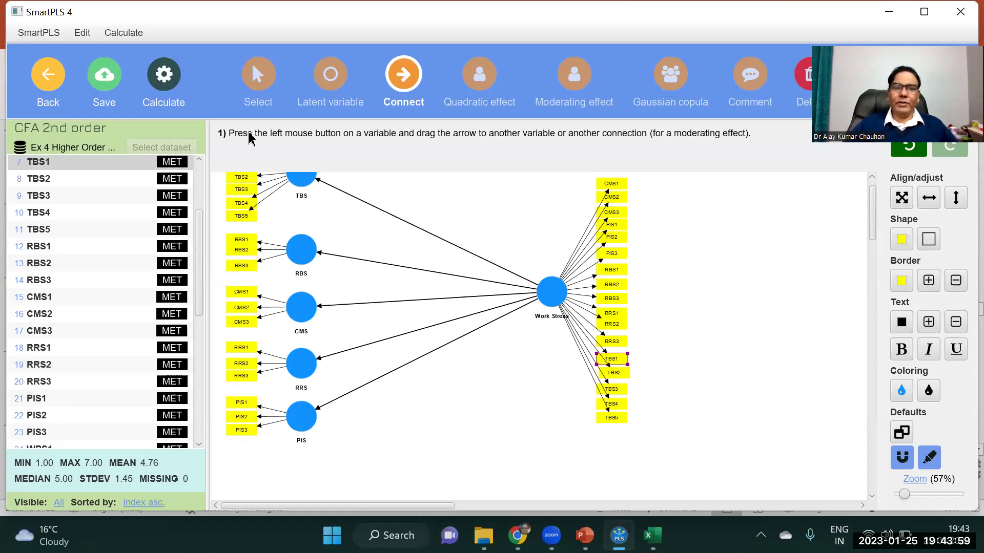
- Run the consistent PLS-SEM algorithm with the Path weighting scheme, Standardized results and Default initial weight, opening the report
{"action": "left_click", "coordinate": [165, 83]}
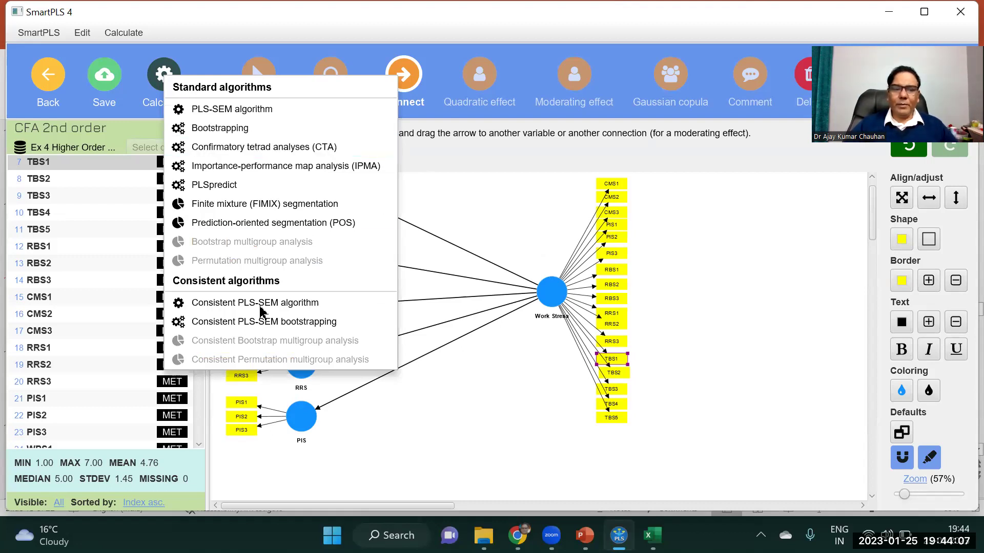
{"action": "left_click", "coordinate": [668, 259]}
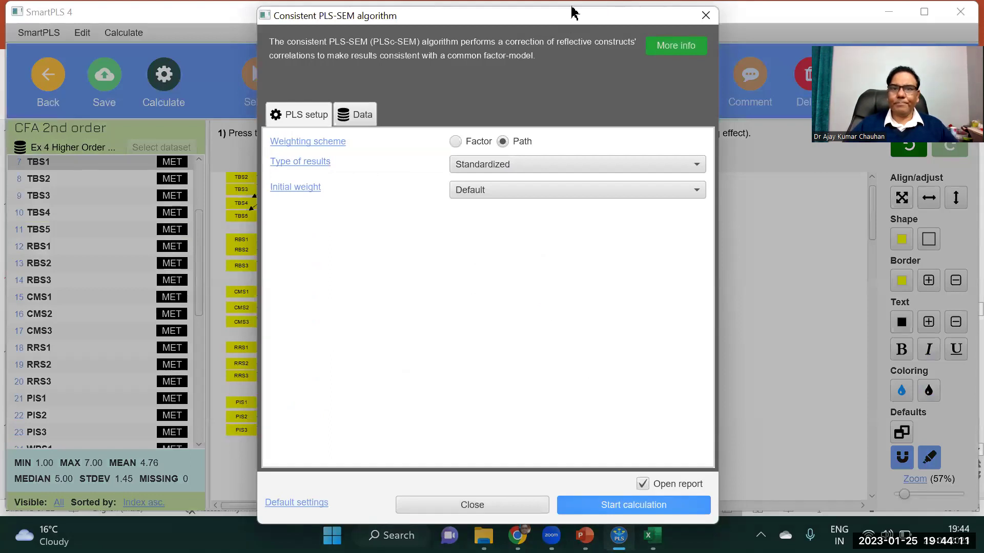
{"action": "left_click_drag", "start_coordinate": [572, 12], "coordinate": [583, 5]}
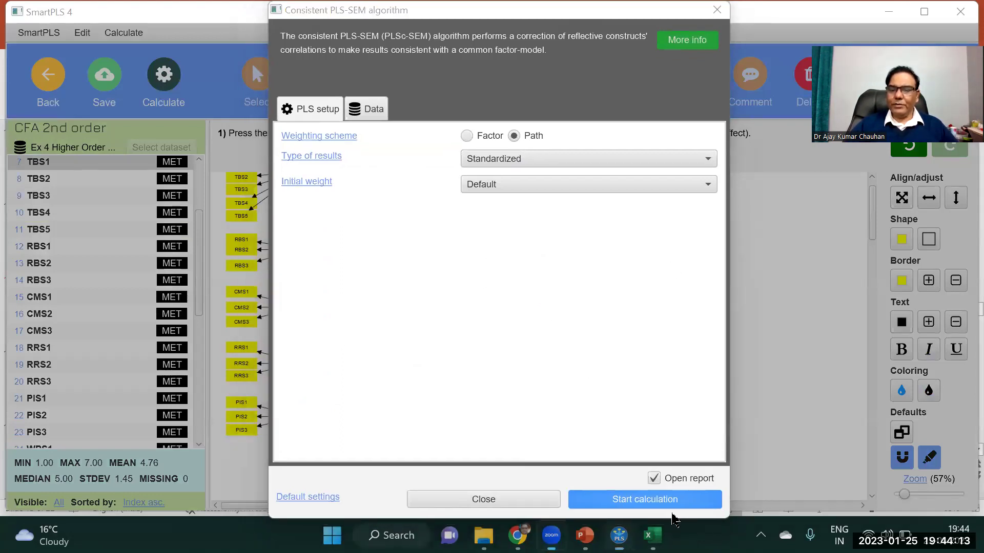
{"action": "left_click", "coordinate": [679, 504]}
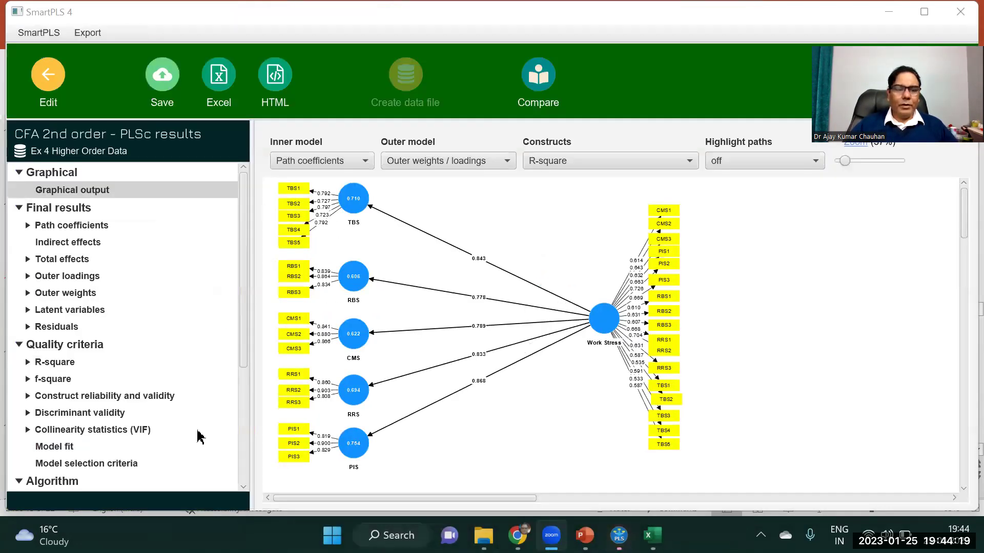
- Examine the construct reliability and validity overview and the outer model's collinearity statistics (VIF)
{"action": "left_click", "coordinate": [59, 396]}
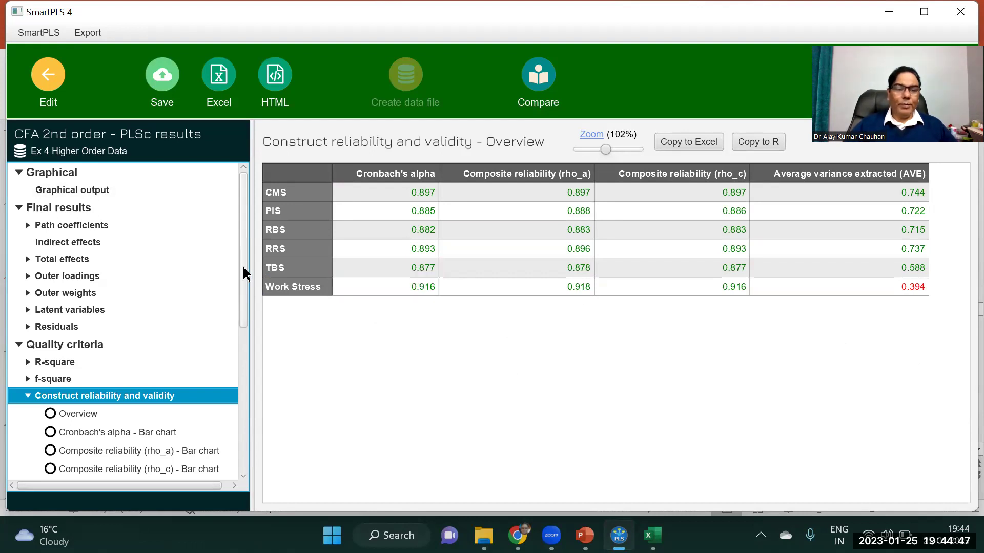
{"action": "left_click_drag", "start_coordinate": [246, 276], "coordinate": [263, 374]}
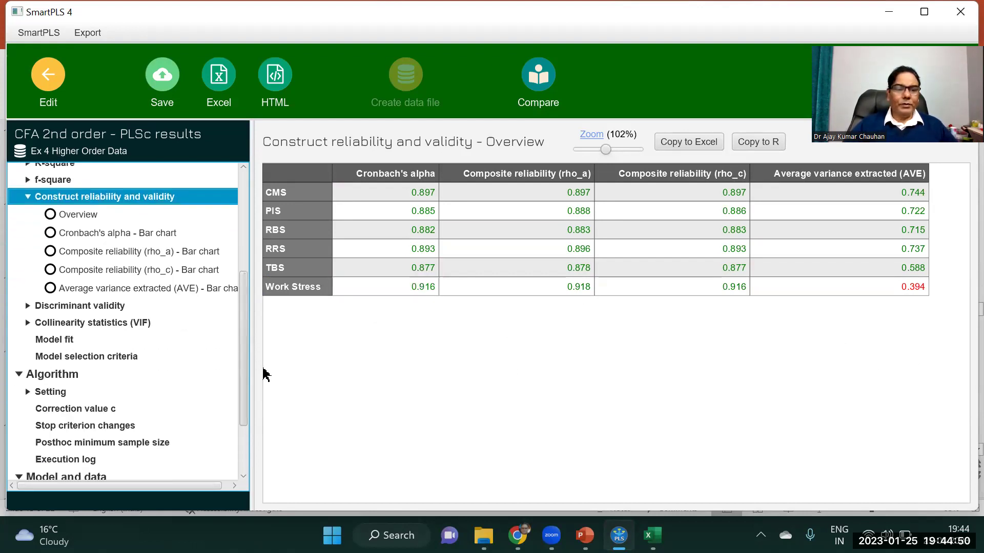
{"action": "left_click", "coordinate": [67, 325]}
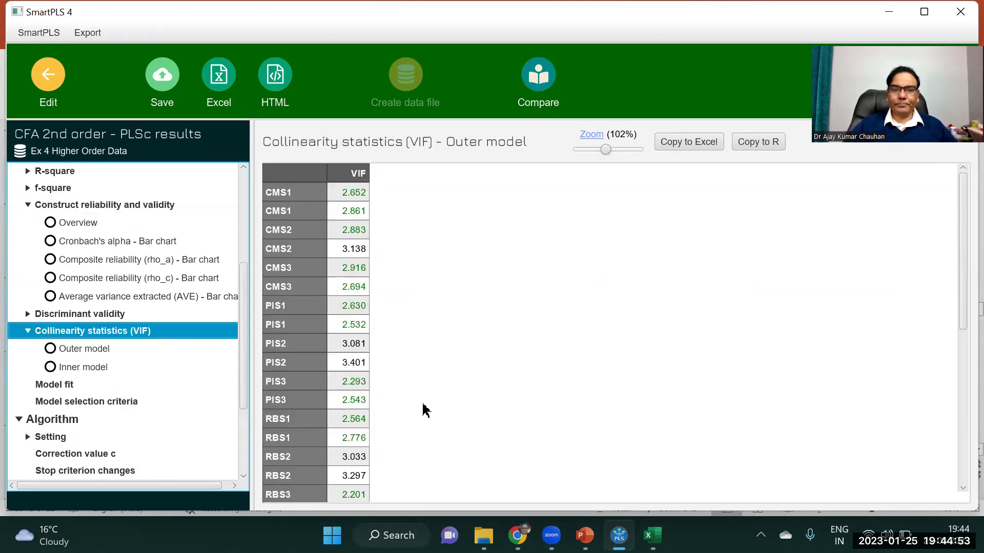
{"action": "left_click_drag", "start_coordinate": [962, 209], "coordinate": [931, 456]}
{"action": "left_click_drag", "start_coordinate": [927, 264], "coordinate": [921, 169]}
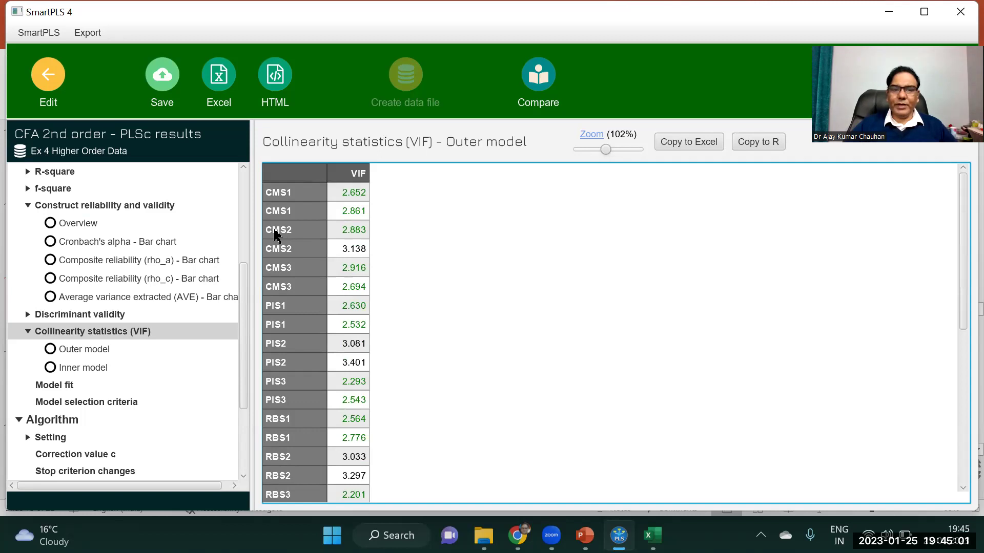
- Examine the collinearity statistics (VIF) of all outer model indicators and of the inner model's constructs
{"action": "left_click", "coordinate": [351, 235]}
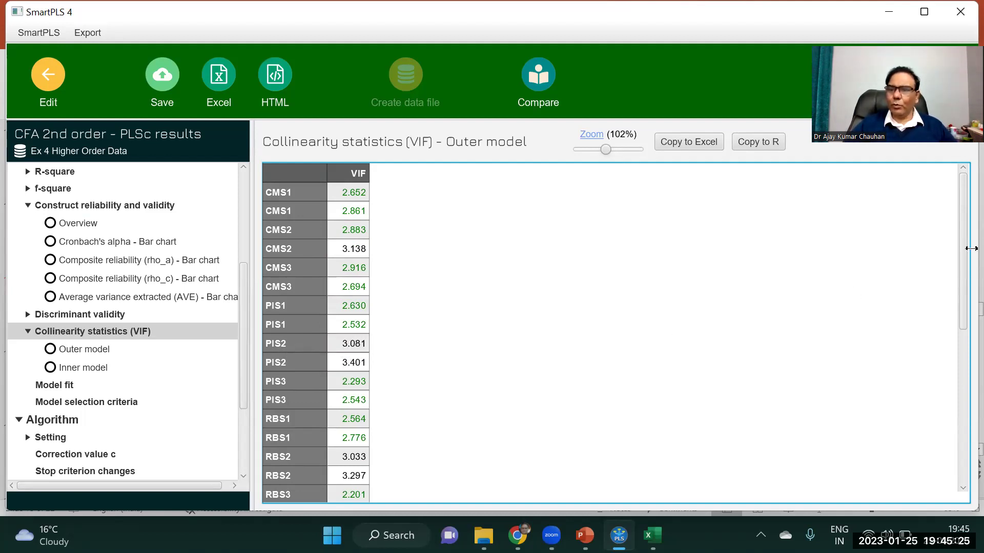
{"action": "left_click_drag", "start_coordinate": [961, 285], "coordinate": [953, 470]}
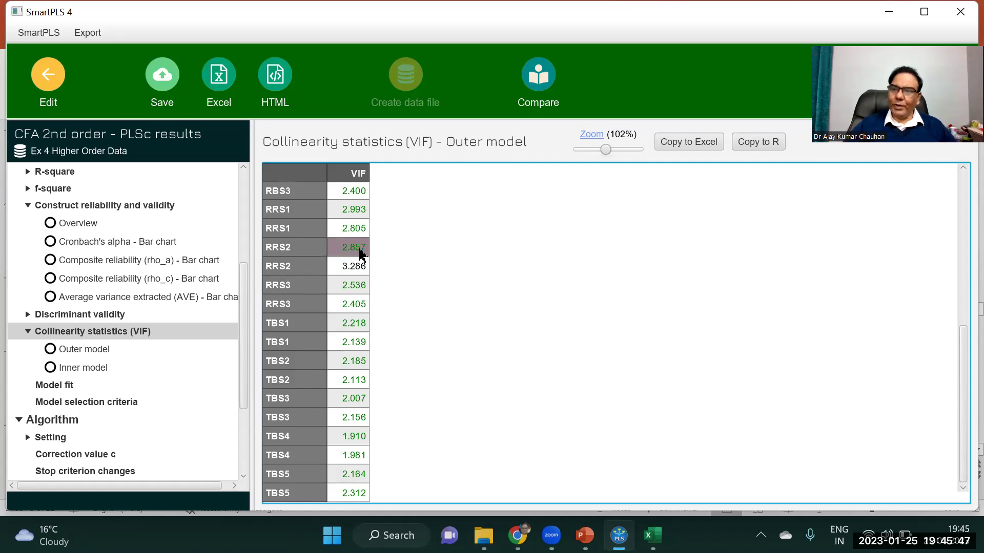
{"action": "left_click", "coordinate": [355, 270]}
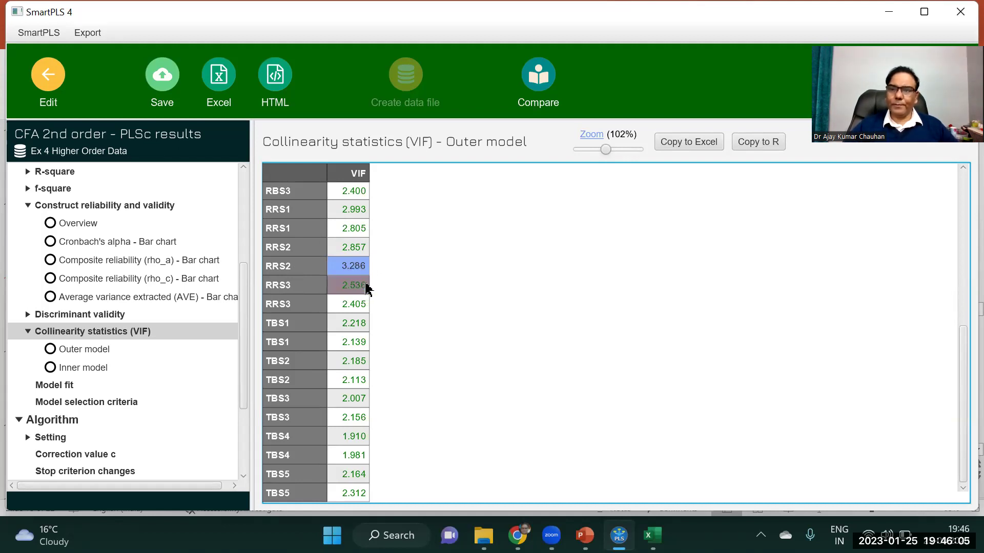
{"action": "left_click", "coordinate": [62, 353]}
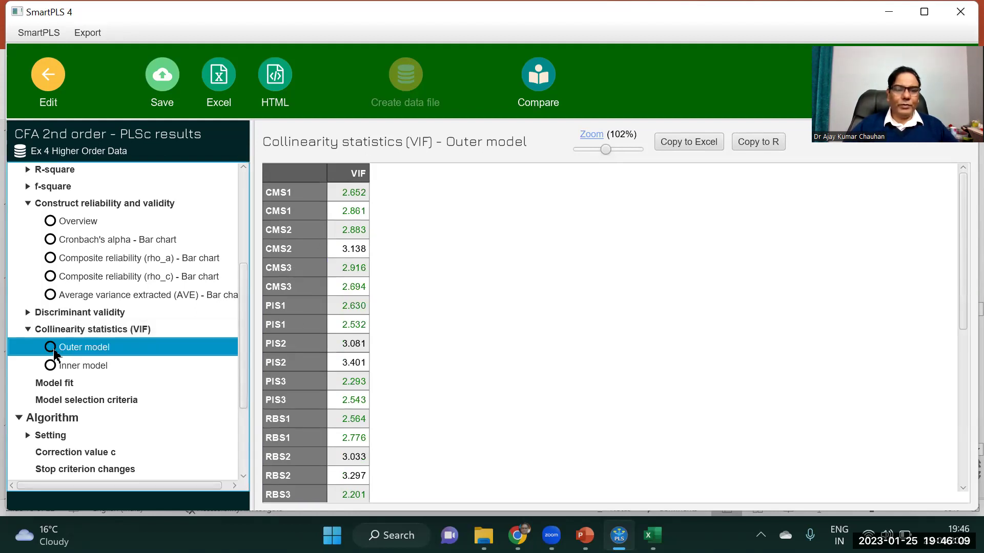
{"action": "left_click", "coordinate": [52, 369]}
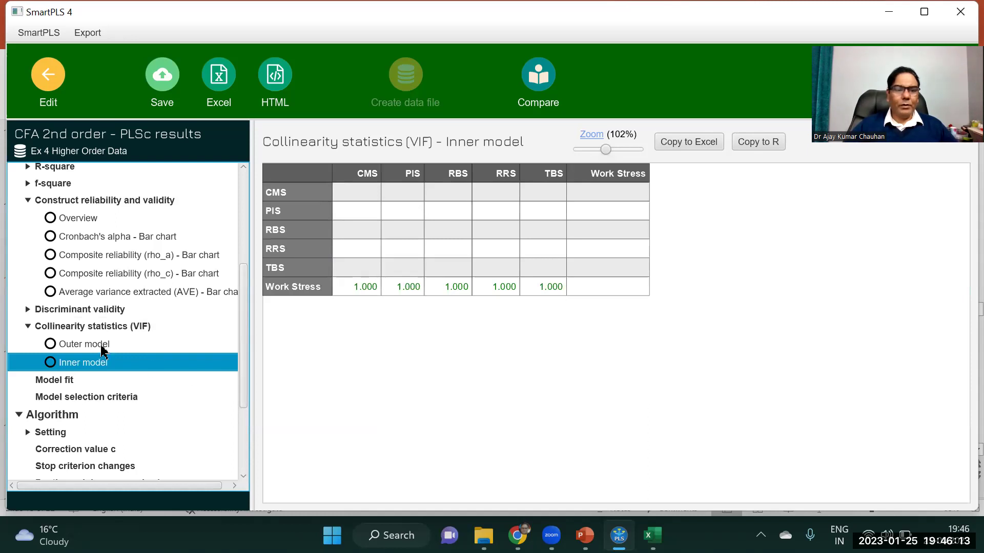
{"action": "left_click", "coordinate": [59, 326]}
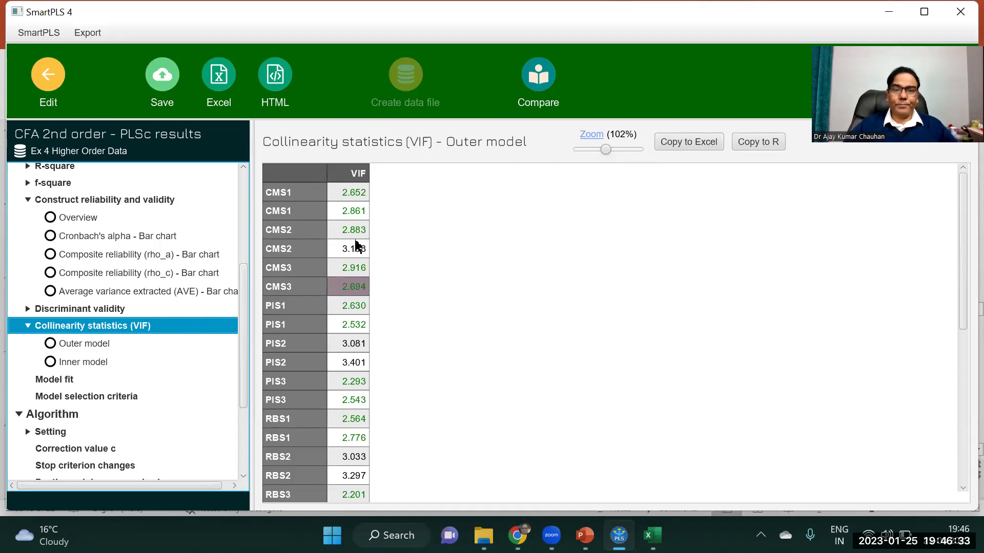
- Examine the outer loadings list for every indicator on its first-order construct and on Work Stress
{"action": "left_click_drag", "start_coordinate": [248, 286], "coordinate": [242, 219]}
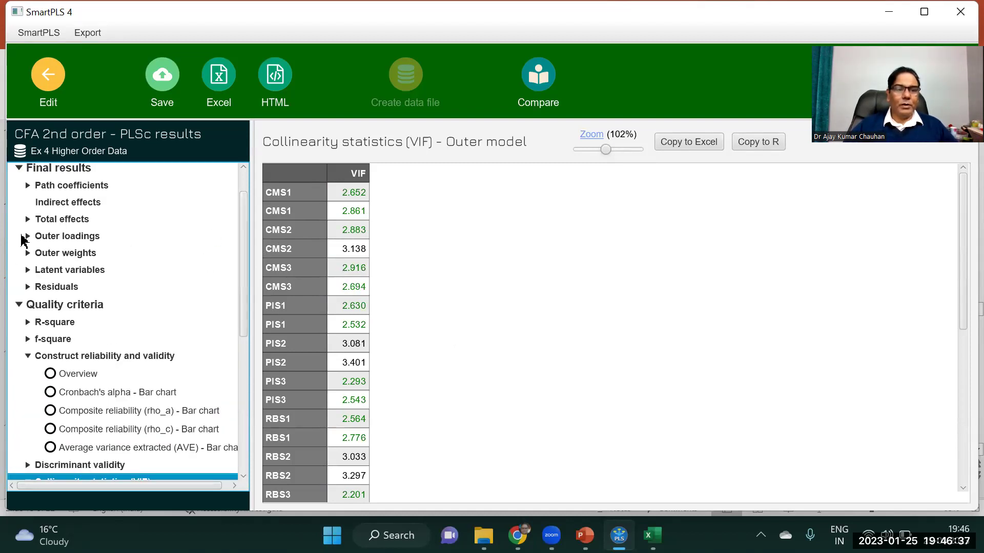
{"action": "left_click", "coordinate": [27, 237]}
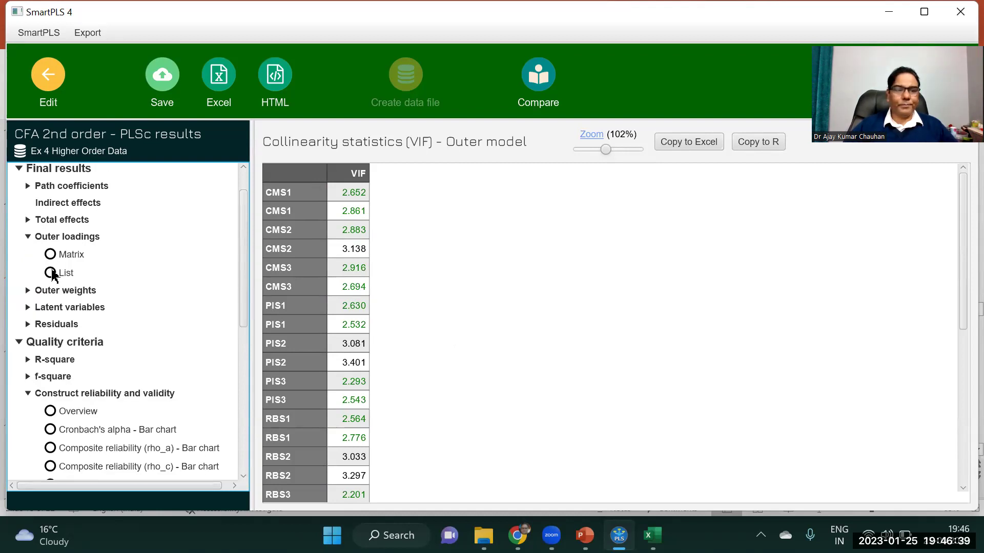
{"action": "left_click", "coordinate": [53, 273]}
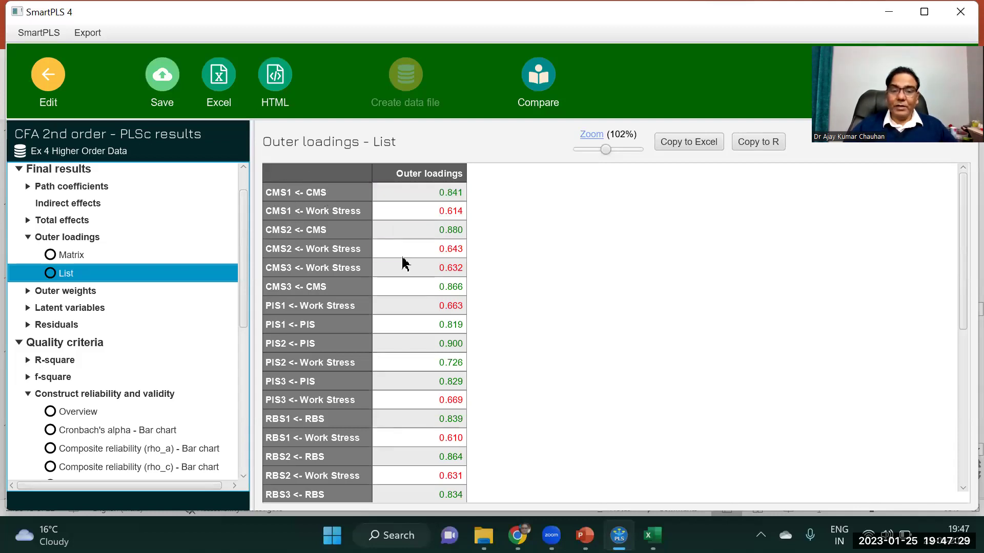
{"action": "left_click_drag", "start_coordinate": [962, 260], "coordinate": [961, 468]}
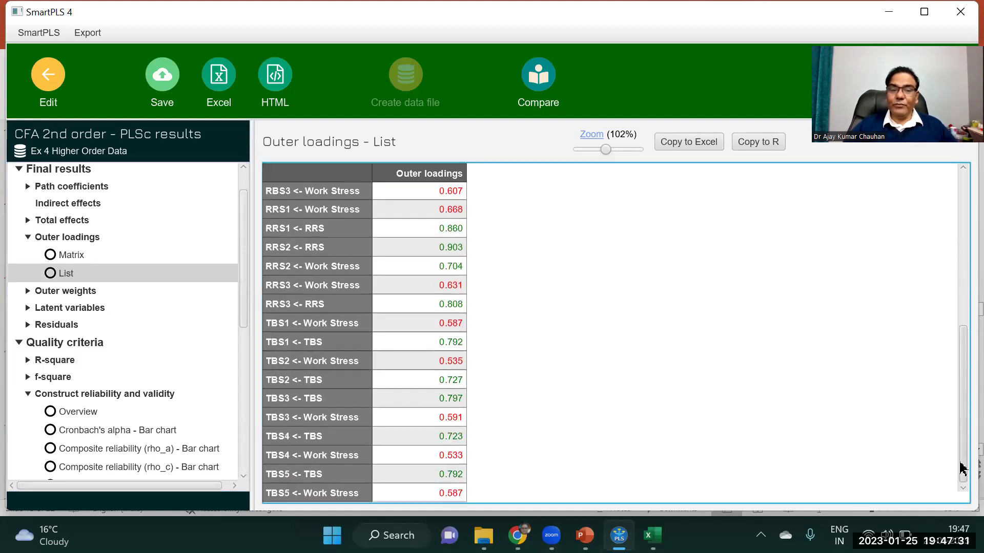
{"action": "left_click_drag", "start_coordinate": [960, 395], "coordinate": [959, 186]}
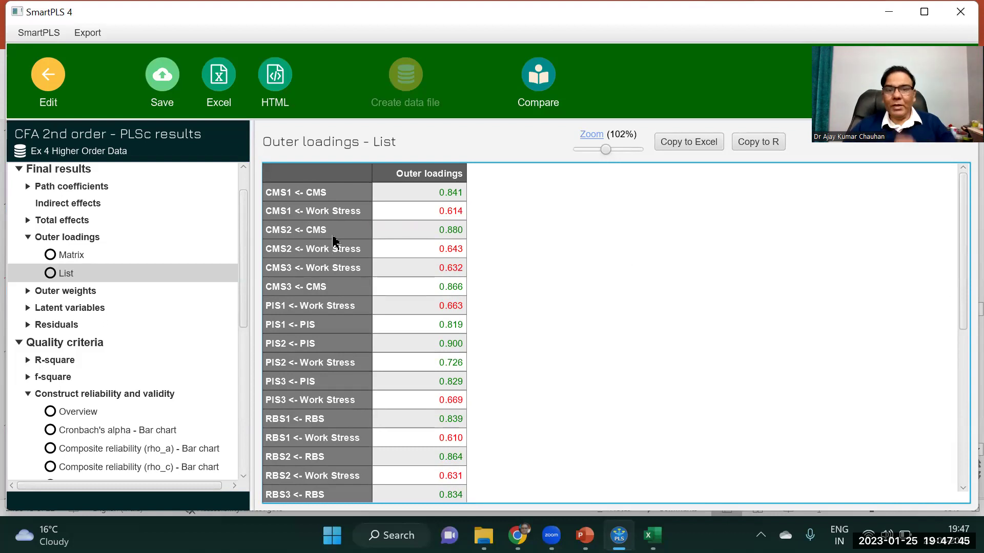
{"action": "left_click", "coordinate": [409, 211]}
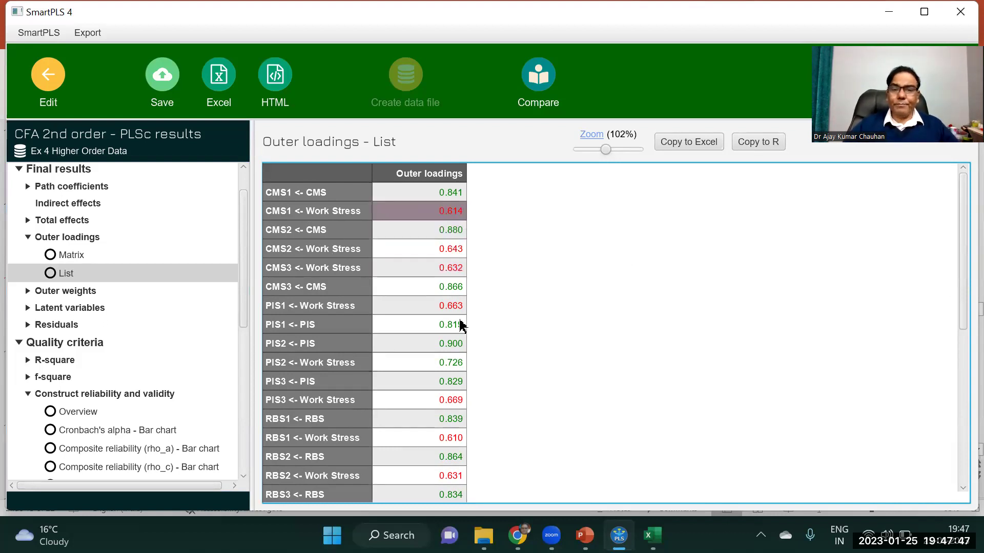
{"action": "left_click", "coordinate": [500, 293]}
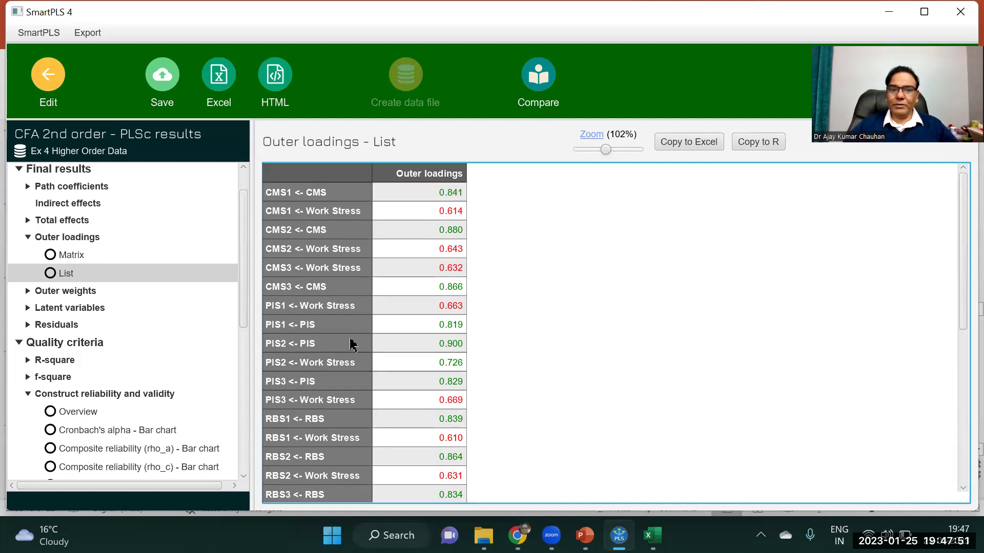
- Copy the outer loadings list into a new blank Excel workbook at A1 and widen the label column to fit its text
{"action": "left_click", "coordinate": [692, 143]}
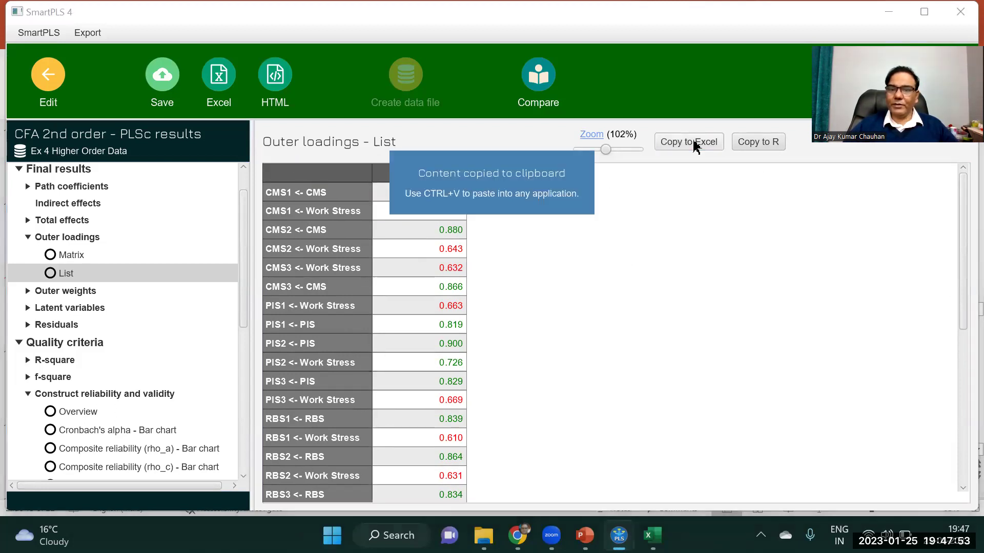
{"action": "key", "text": "alt+Tab"}
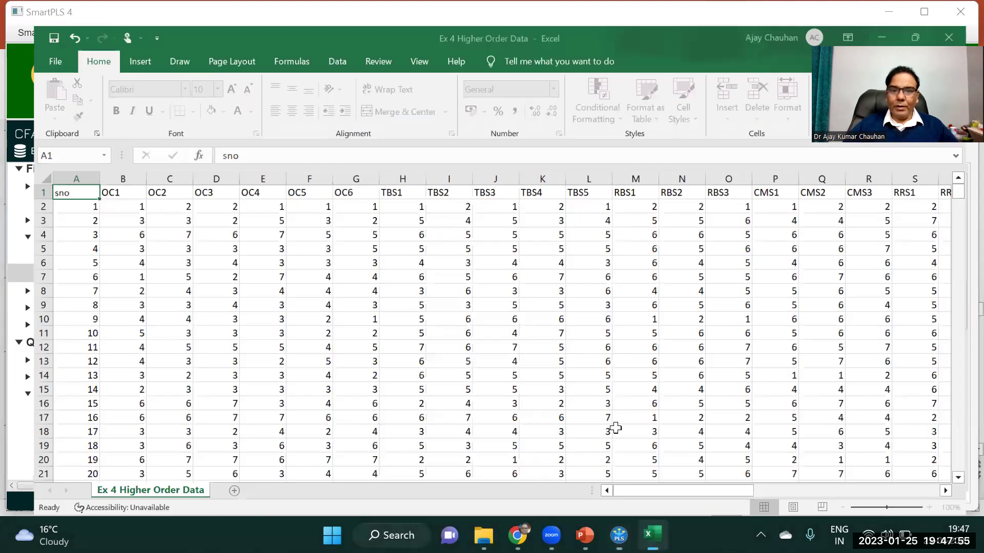
{"action": "left_click", "coordinate": [23, 37]}
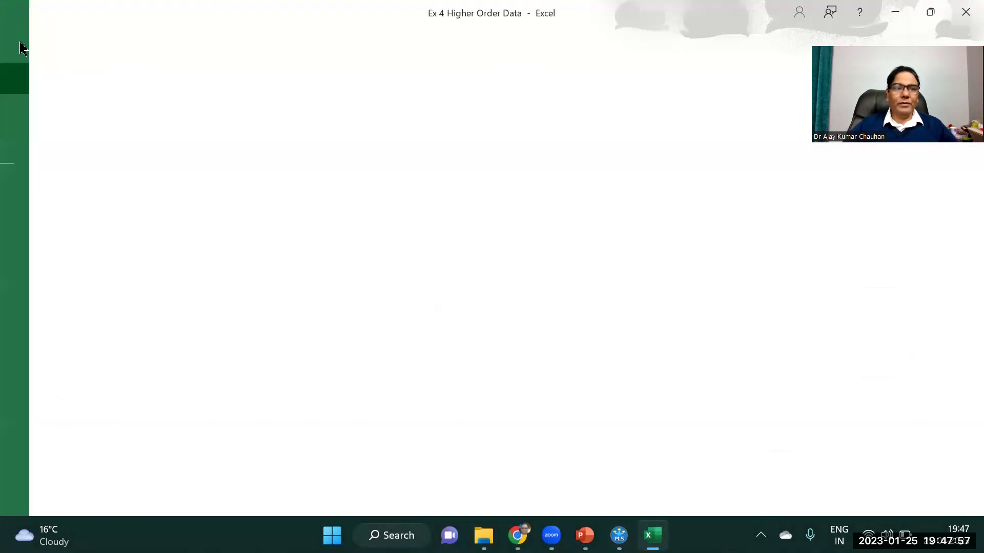
{"action": "left_click", "coordinate": [46, 111]}
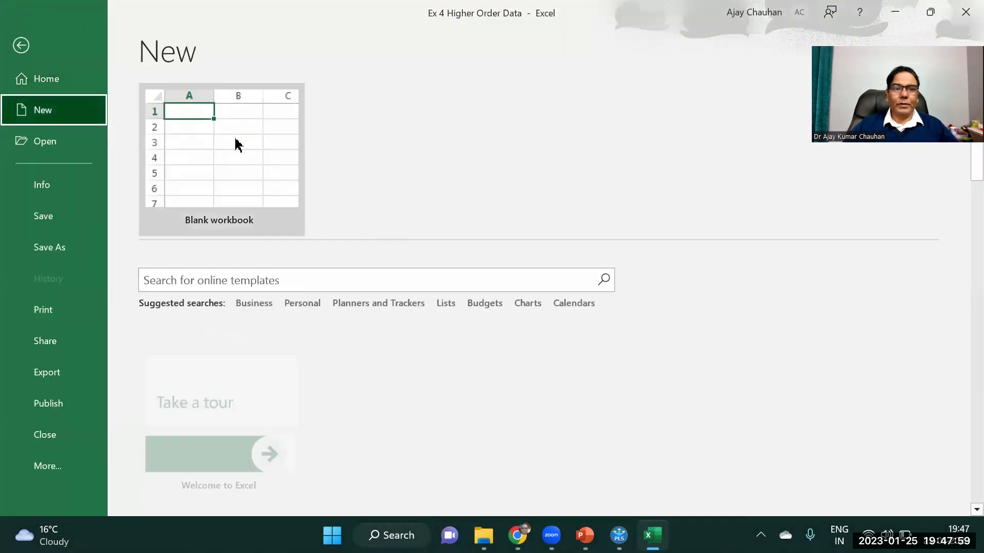
{"action": "left_click", "coordinate": [235, 139]}
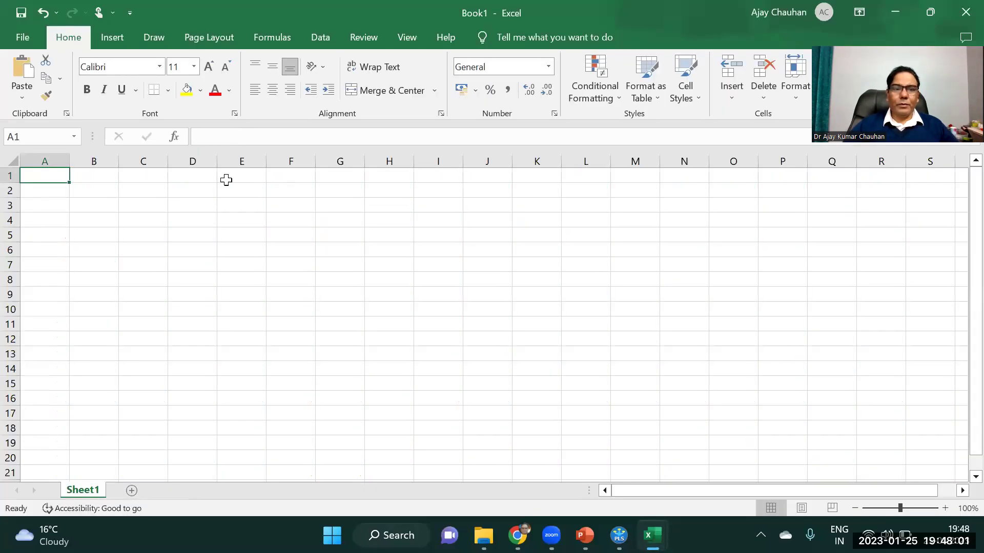
{"action": "key", "text": "ctrl+v"}
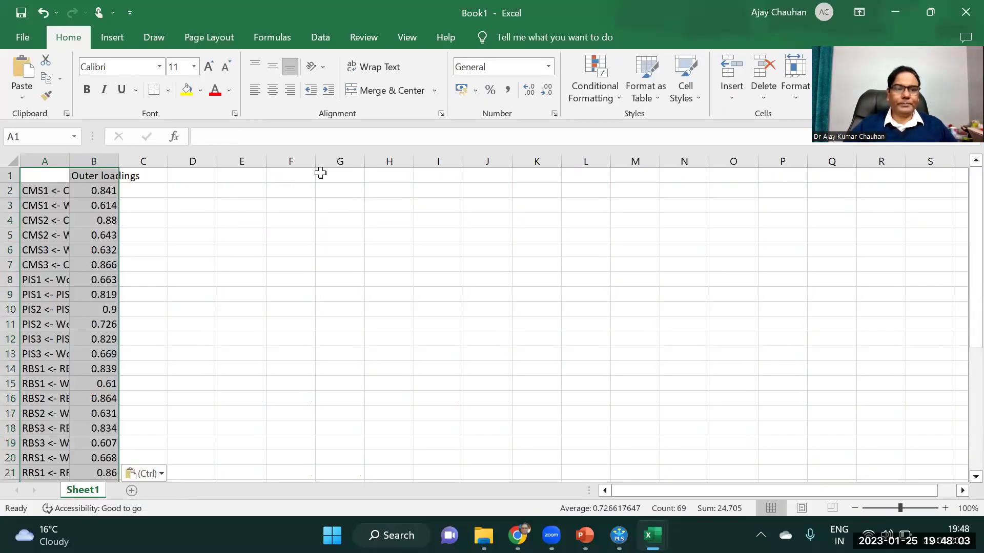
{"action": "double_click", "coordinate": [67, 161]}
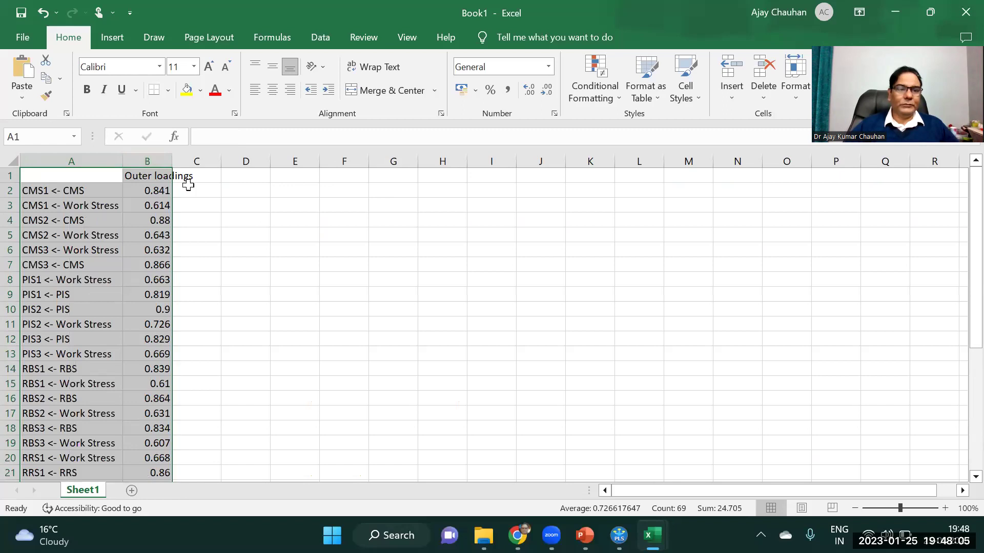
- Delete the rows with the Work Stress loadings of CMS1 to CMS3, PIS1 to PIS3 and RBS1
{"action": "left_click", "coordinate": [76, 207]}
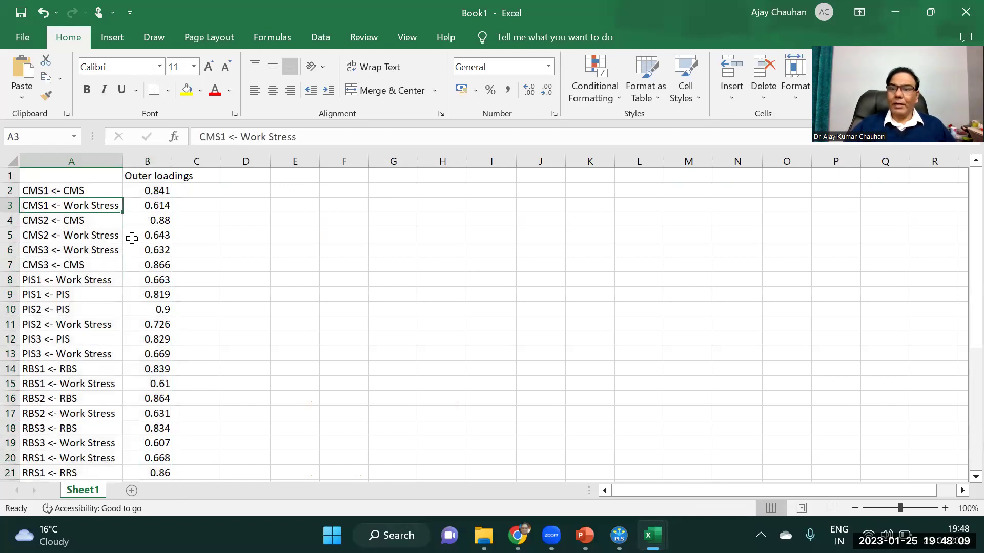
{"action": "left_click", "coordinate": [9, 206]}
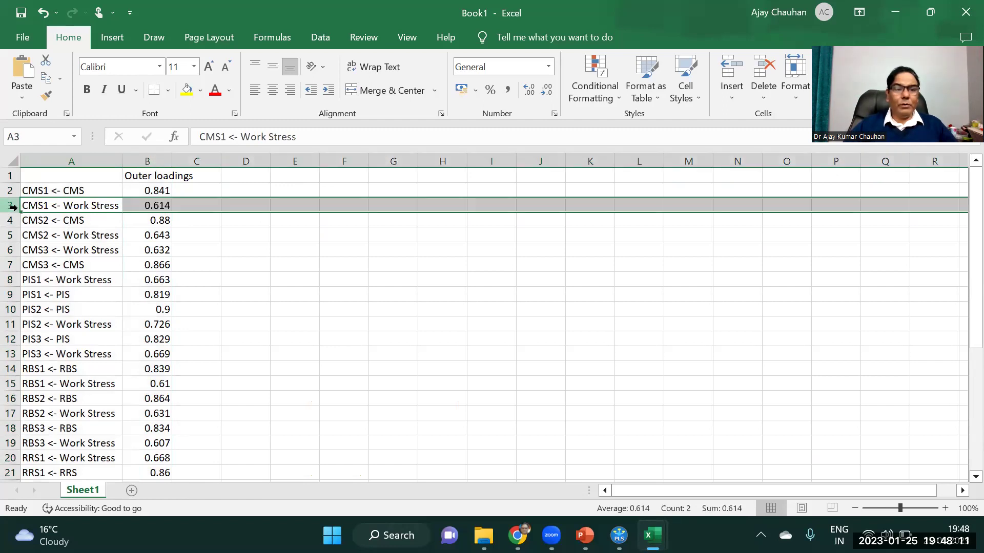
{"action": "left_click", "coordinate": [12, 235], "text": "ctrl"}
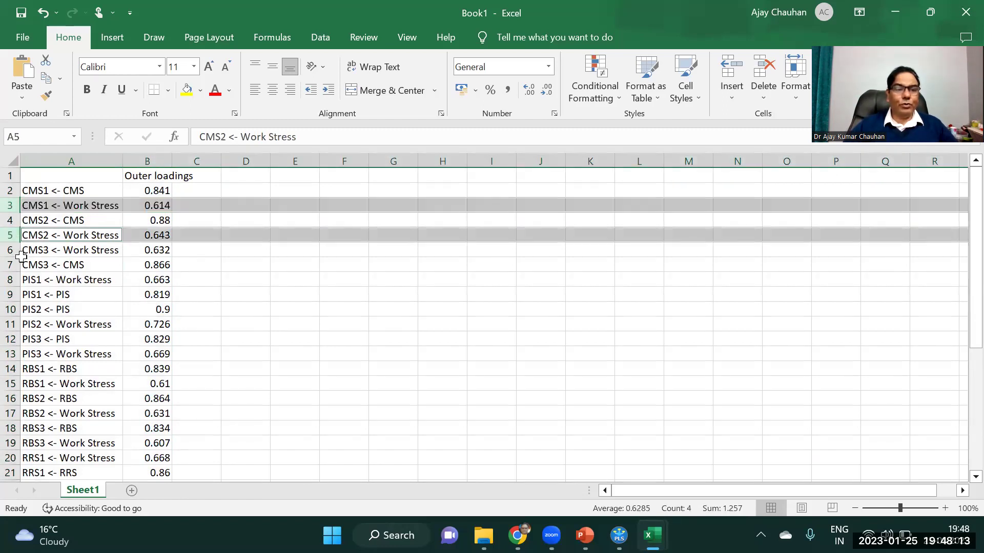
{"action": "left_click", "coordinate": [11, 250], "text": "ctrl"}
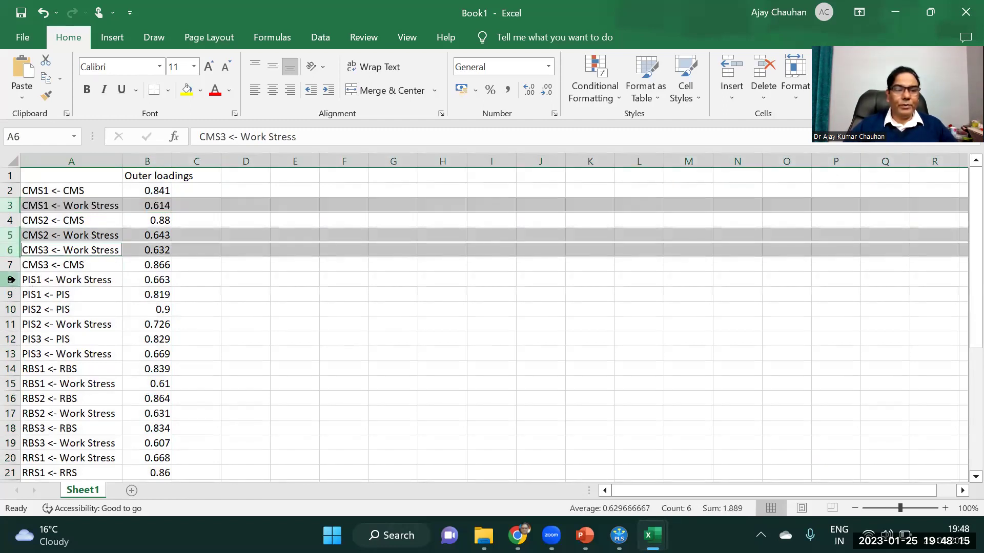
{"action": "left_click", "coordinate": [12, 281], "text": "ctrl"}
{"action": "left_click", "coordinate": [12, 324], "text": "ctrl"}
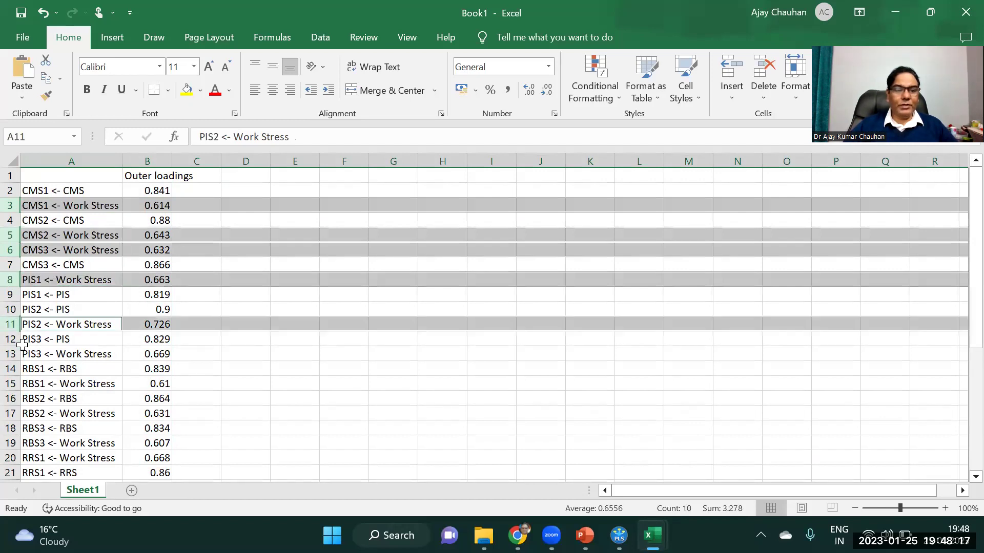
{"action": "left_click", "coordinate": [10, 354], "text": "ctrl"}
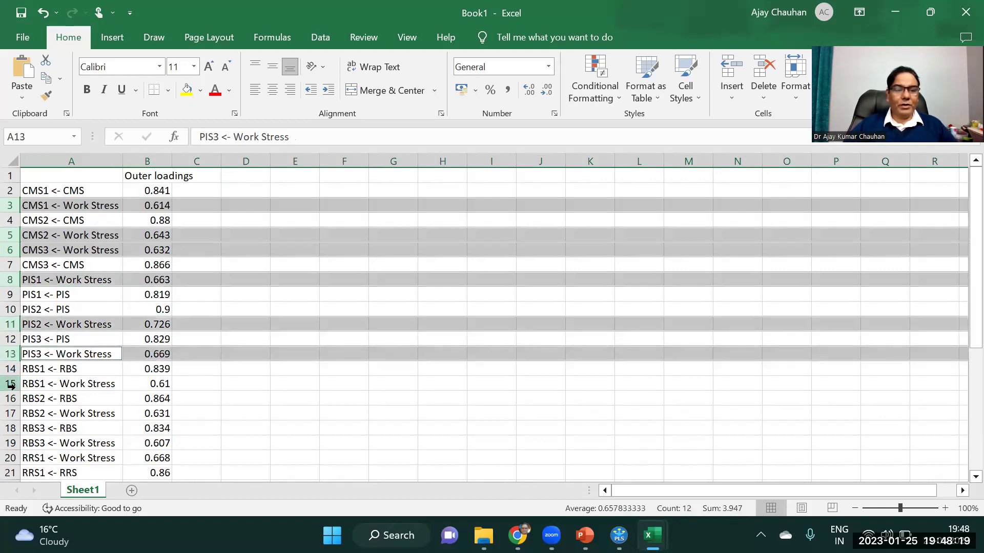
{"action": "left_click", "coordinate": [11, 385], "text": "ctrl"}
{"action": "right_click", "coordinate": [12, 385]}
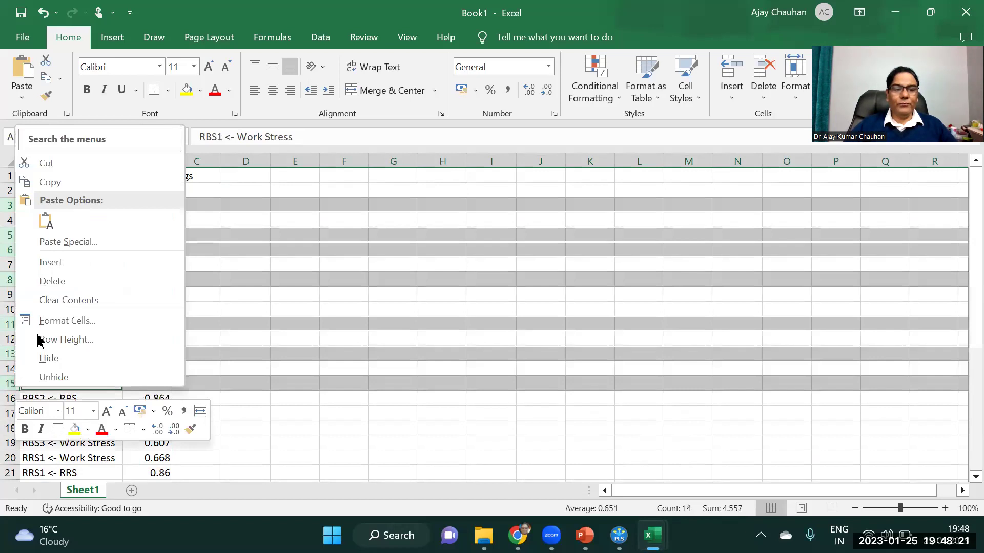
{"action": "left_click", "coordinate": [57, 282]}
{"action": "left_click", "coordinate": [192, 265]}
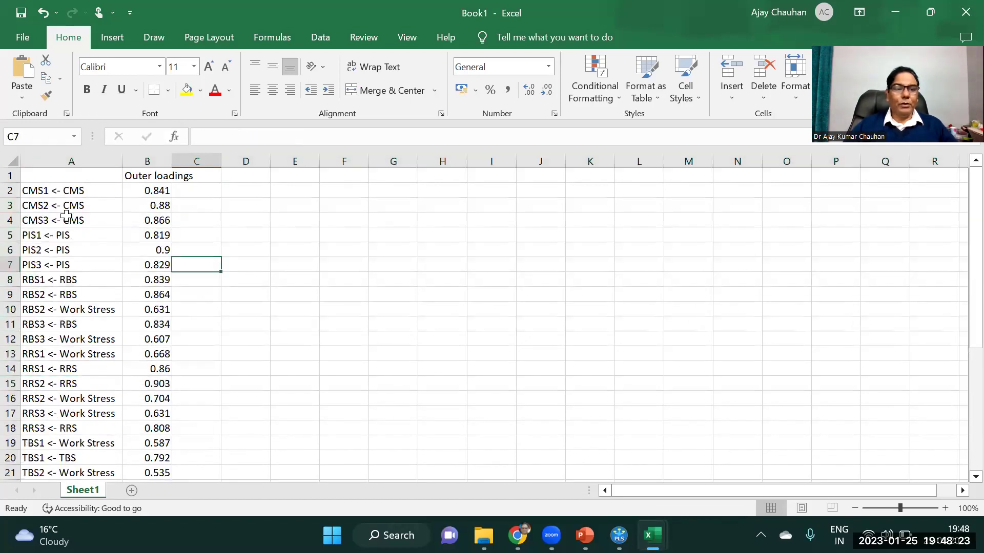
- Delete the rows with the Work Stress loadings of RBS2, RBS3 and RRS1 to RRS3
{"action": "left_click", "coordinate": [12, 309]}
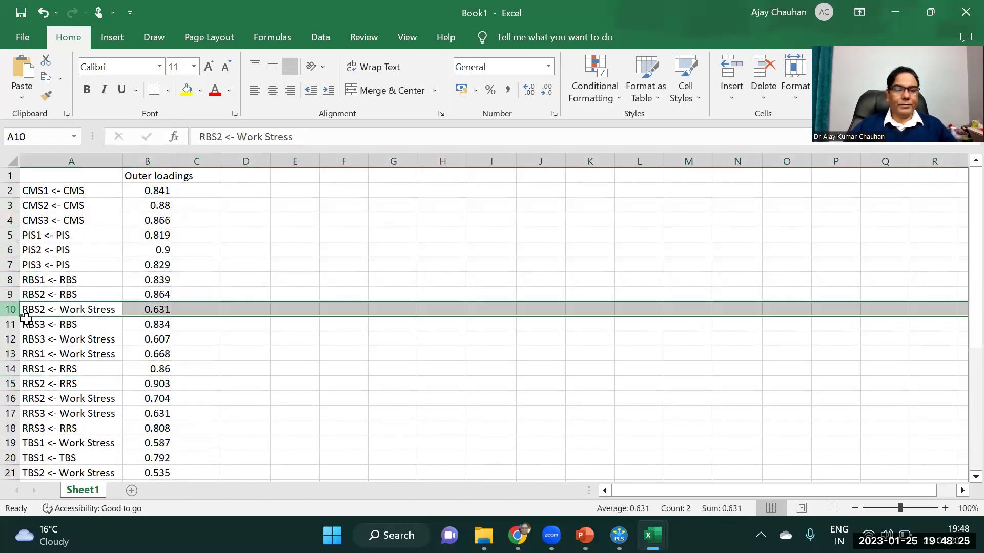
{"action": "left_click", "coordinate": [12, 340], "text": "ctrl"}
{"action": "left_click", "coordinate": [11, 354], "text": "ctrl"}
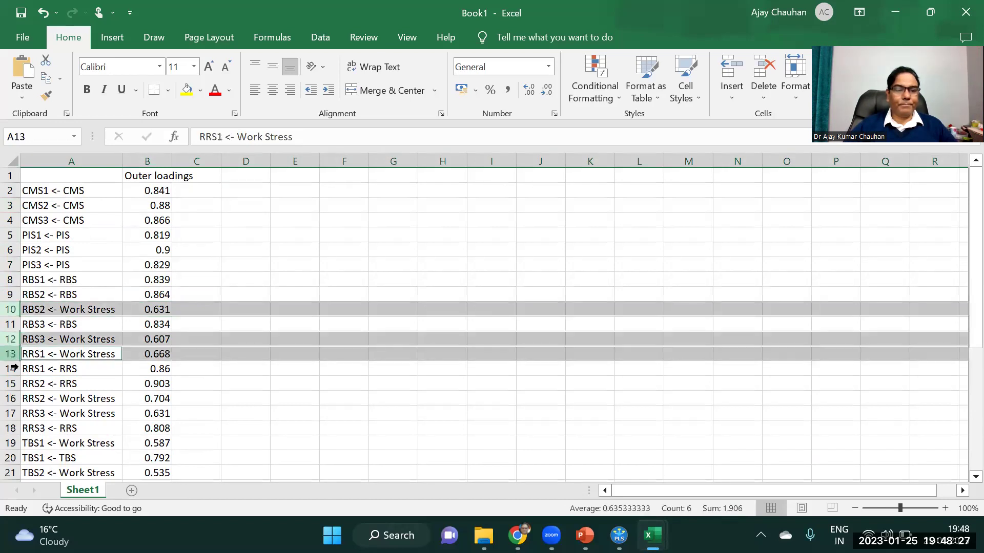
{"action": "left_click", "coordinate": [11, 413], "text": "ctrl"}
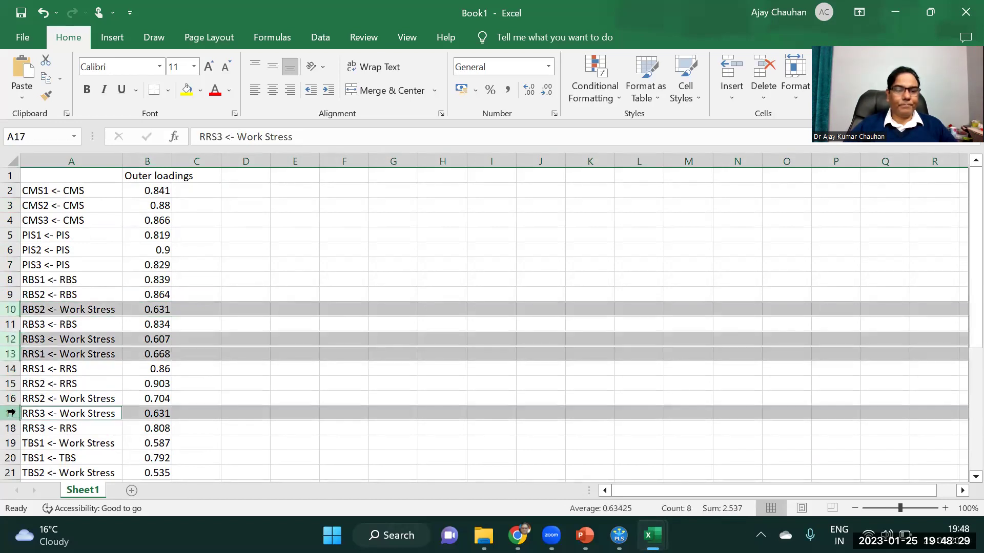
{"action": "left_click", "coordinate": [16, 400], "text": "ctrl"}
{"action": "right_click", "coordinate": [16, 400]}
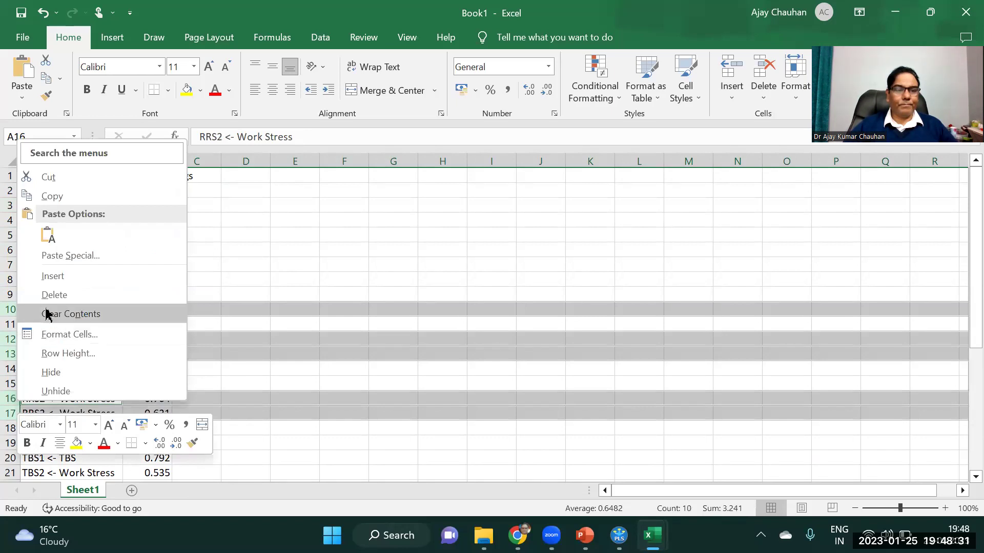
{"action": "left_click", "coordinate": [53, 296]}
{"action": "left_click", "coordinate": [231, 441]}
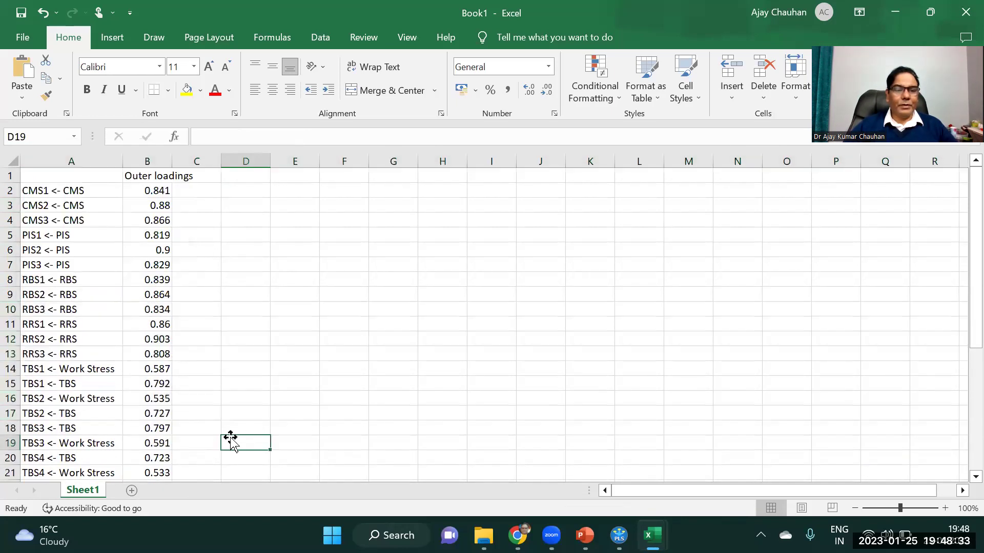
- Delete the rows with the Work Stress loadings of TBS1 to TBS5
{"action": "left_click", "coordinate": [11, 368]}
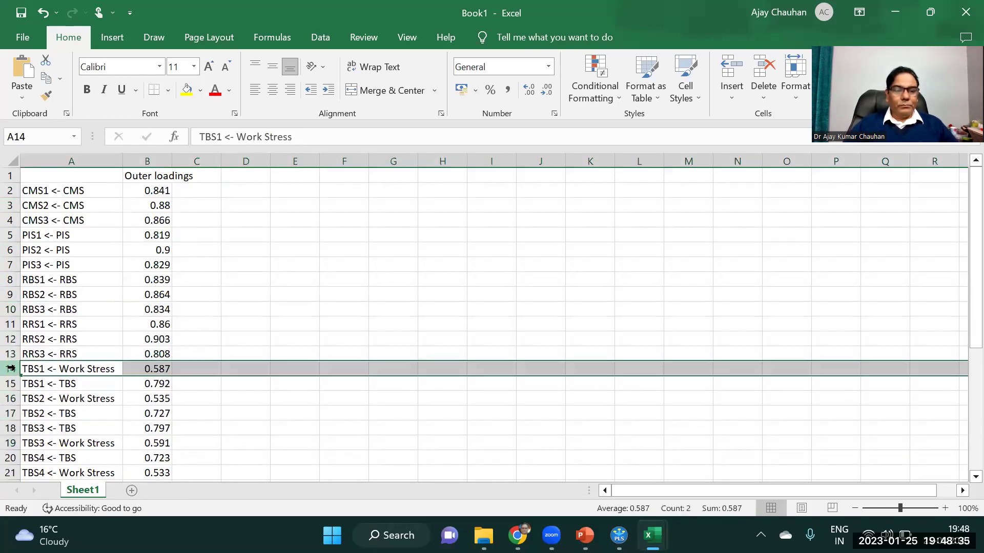
{"action": "left_click", "coordinate": [15, 400], "text": "ctrl"}
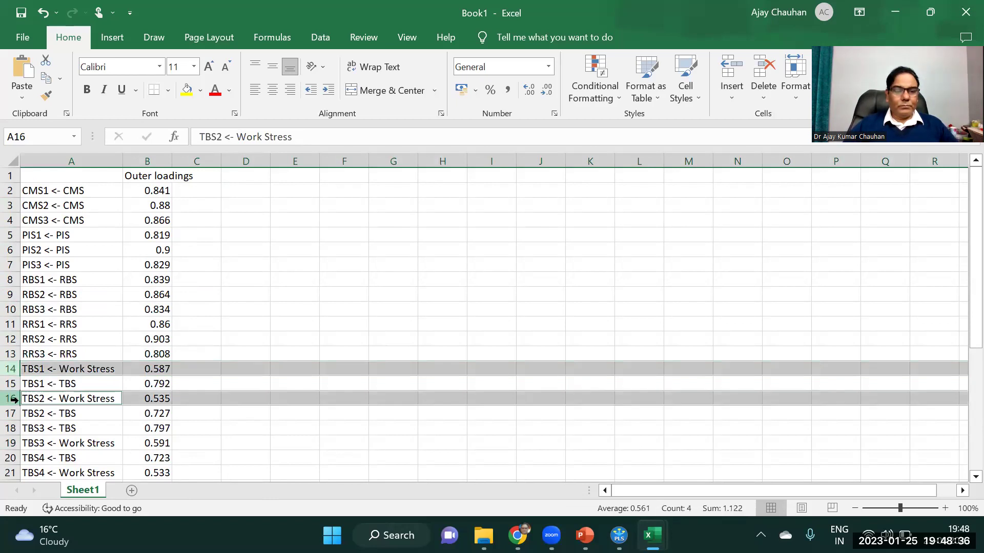
{"action": "left_click", "coordinate": [11, 443], "text": "ctrl"}
{"action": "left_click", "coordinate": [11, 473], "text": "ctrl"}
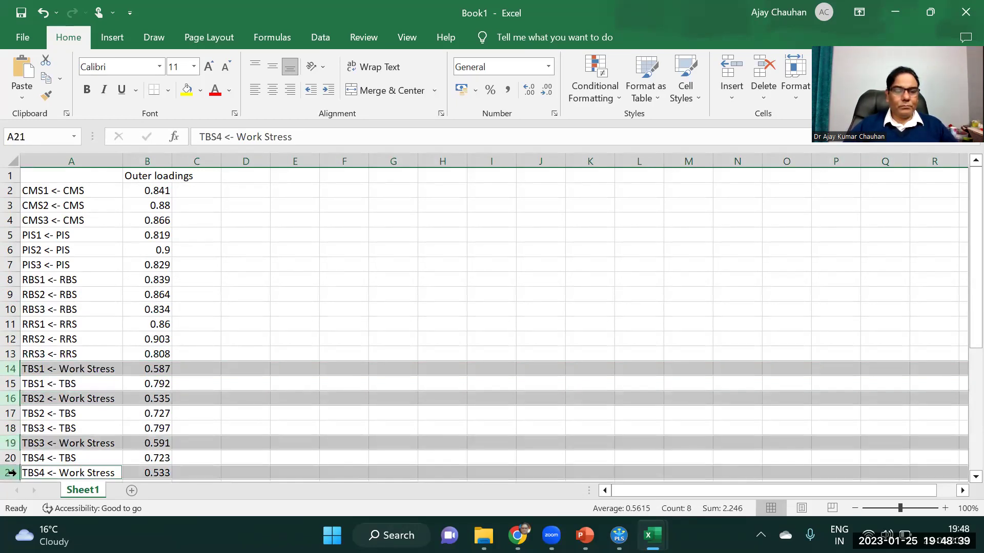
{"action": "right_click", "coordinate": [11, 369]}
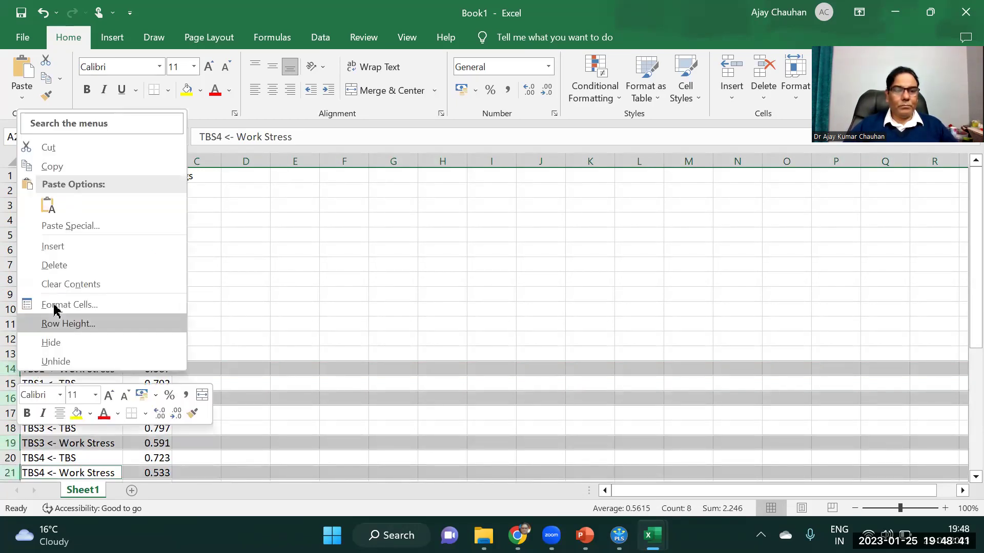
{"action": "left_click", "coordinate": [58, 264]}
{"action": "left_click", "coordinate": [334, 353]}
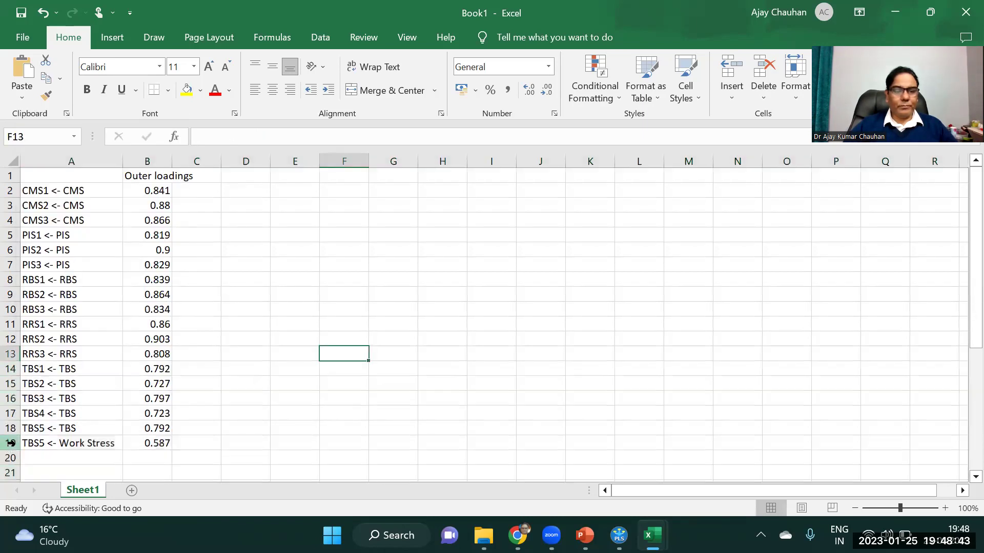
{"action": "left_click", "coordinate": [11, 443]}
{"action": "right_click", "coordinate": [11, 443]}
{"action": "left_click", "coordinate": [75, 340]}
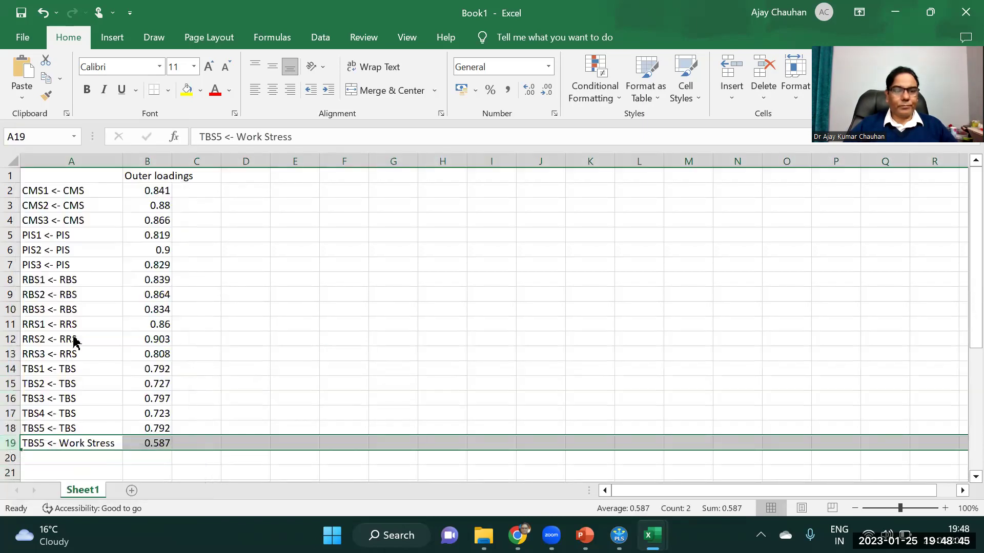
{"action": "left_click", "coordinate": [294, 368]}
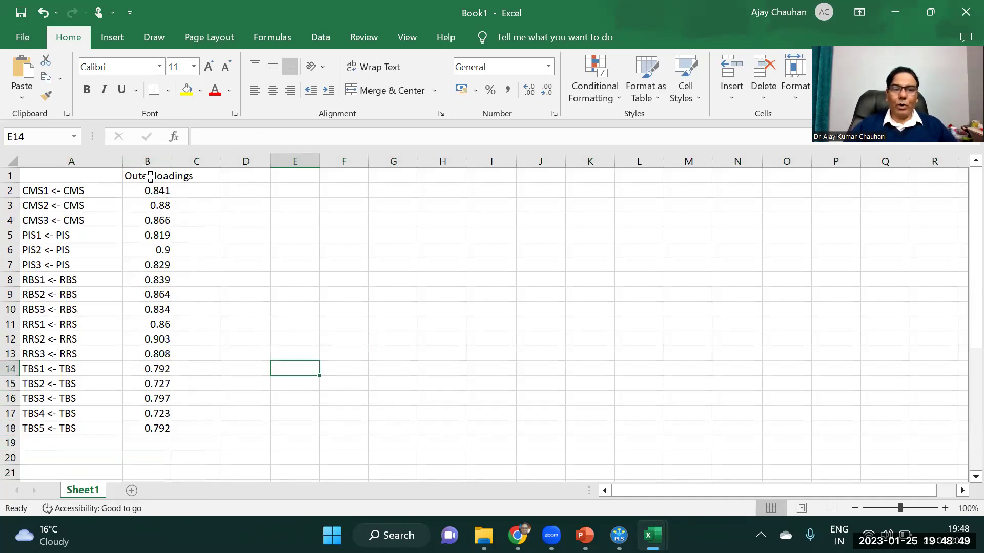
- Widen the Outer loadings column to fit its heading and center the loading values in B2:B18
{"action": "double_click", "coordinate": [173, 157]}
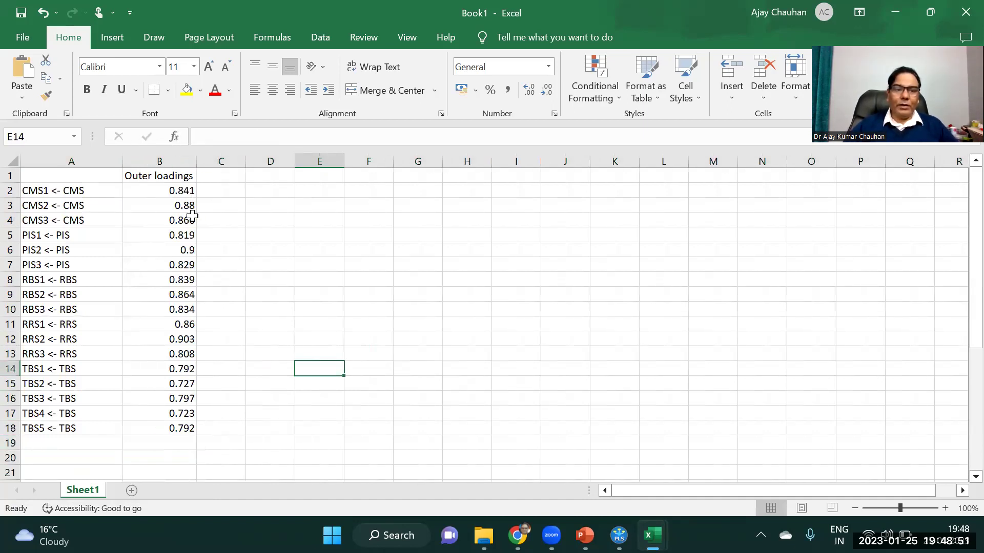
{"action": "left_click_drag", "start_coordinate": [184, 191], "coordinate": [171, 429]}
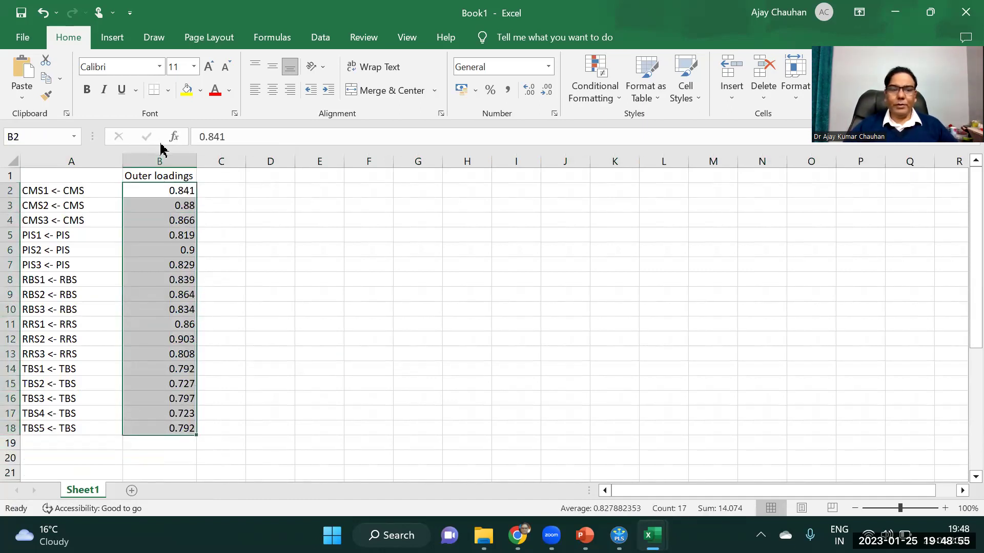
{"action": "left_click", "coordinate": [272, 90]}
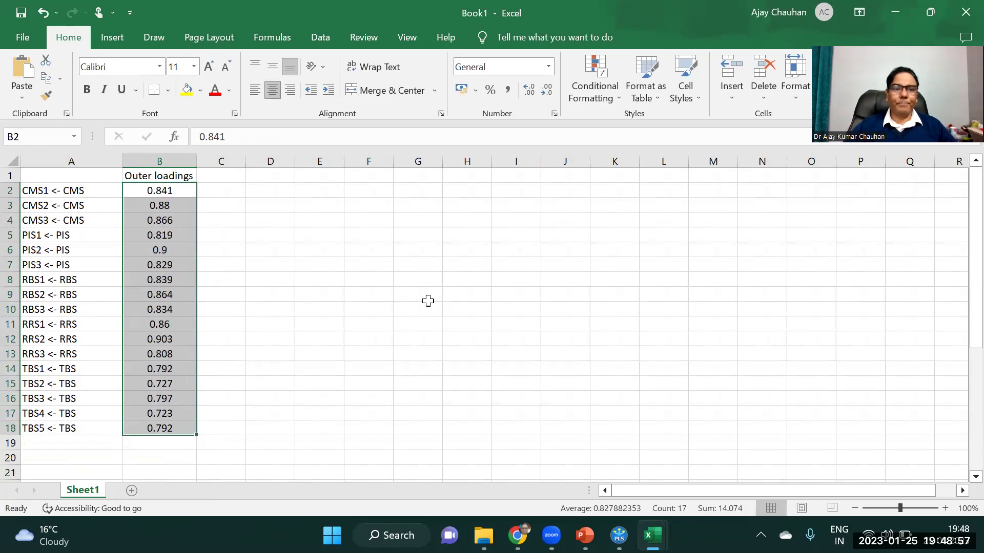
{"action": "left_click", "coordinate": [217, 233]}
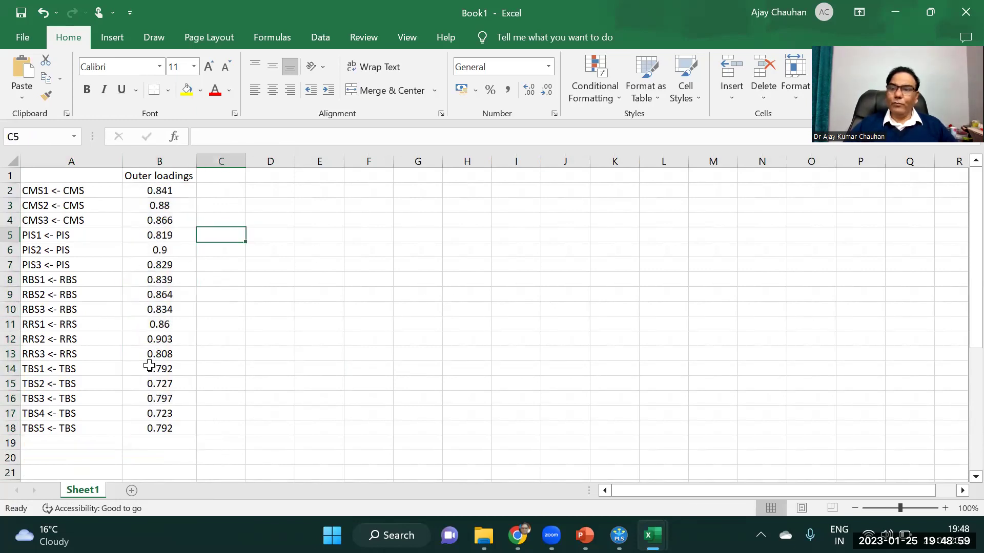
{"action": "left_click", "coordinate": [252, 296]}
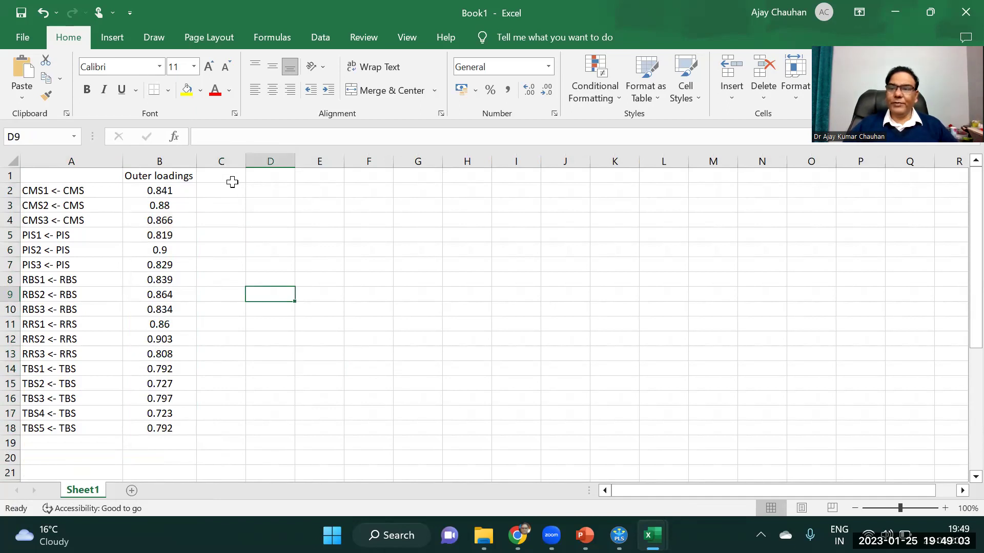
- Insert a new column before Outer loadings and head it Construct in B1
{"action": "left_click", "coordinate": [154, 162]}
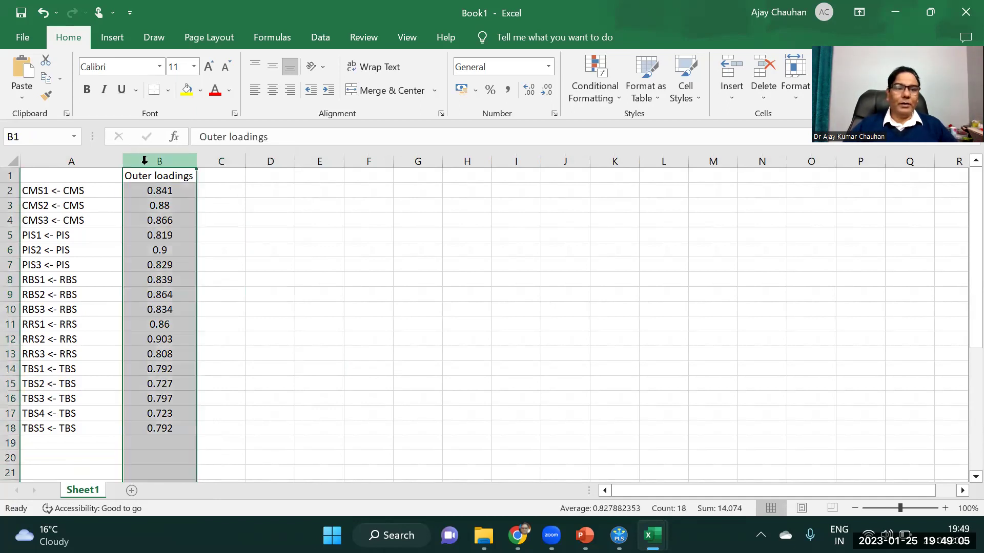
{"action": "right_click", "coordinate": [149, 163]}
{"action": "left_click", "coordinate": [197, 305]}
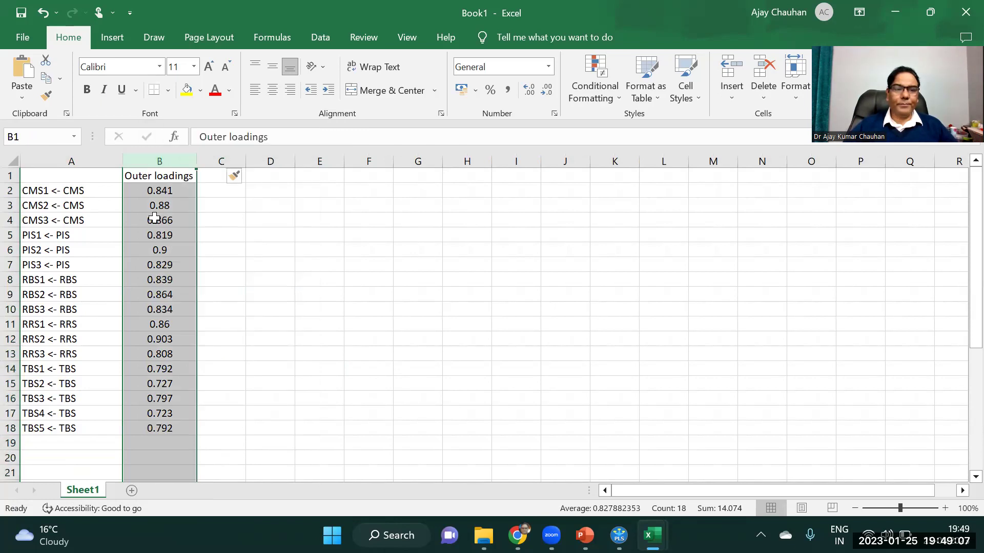
{"action": "left_click", "coordinate": [151, 180]}
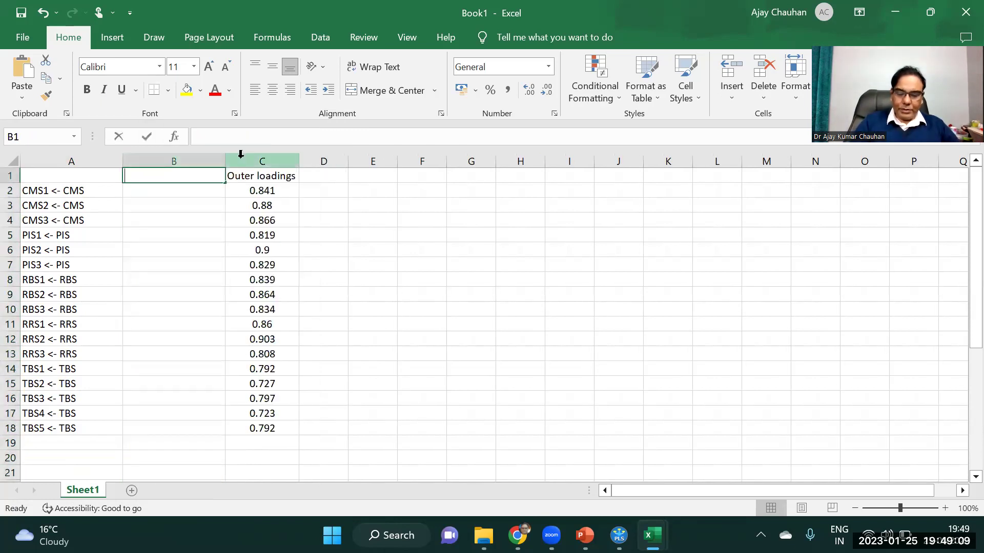
{"action": "type", "text": "Construct"}
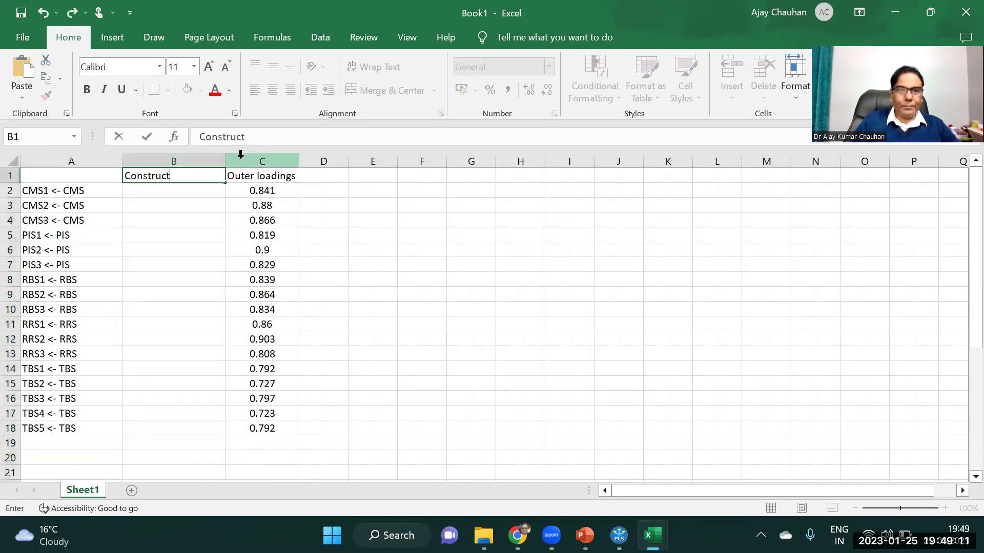
{"action": "key", "text": "ctrl+Return"}
{"action": "key", "text": "Return"}
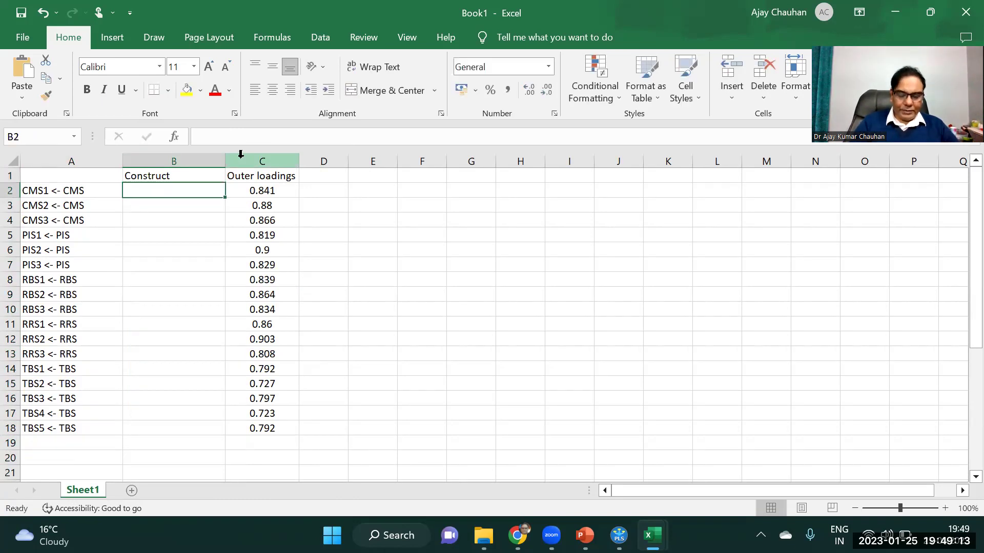
- Enter CMS in B2, Flash Fill the construct names down to B18, and narrow the Construct column slightly
{"action": "type", "text": "CMS"}
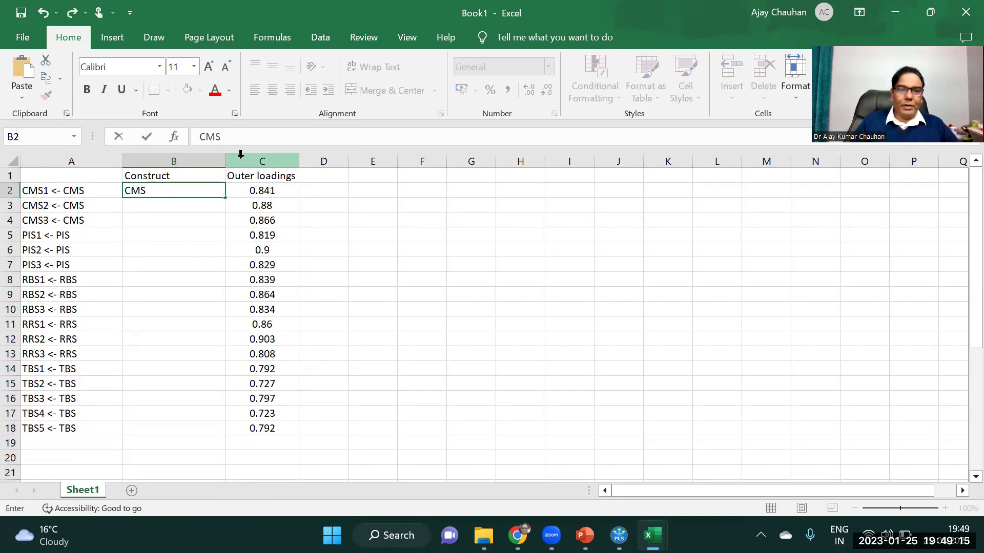
{"action": "key", "text": "Return"}
{"action": "key", "text": "ctrl+e"}
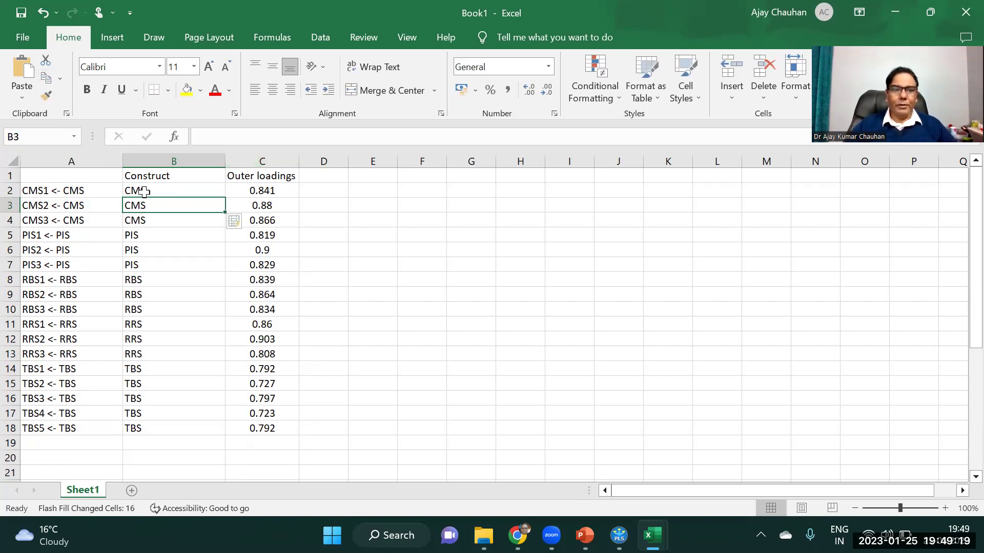
{"action": "left_click_drag", "start_coordinate": [226, 157], "coordinate": [202, 156]}
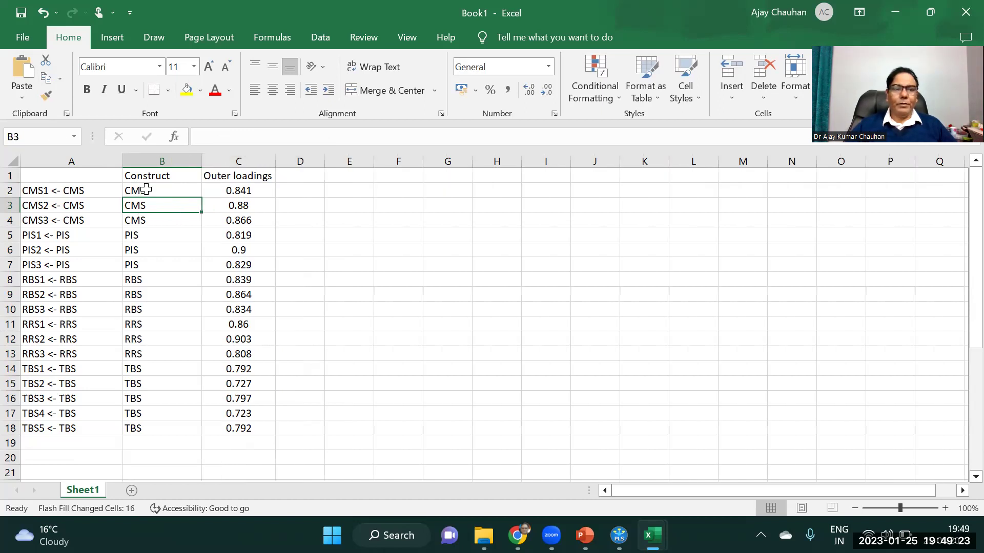
{"action": "left_click", "coordinate": [146, 190]}
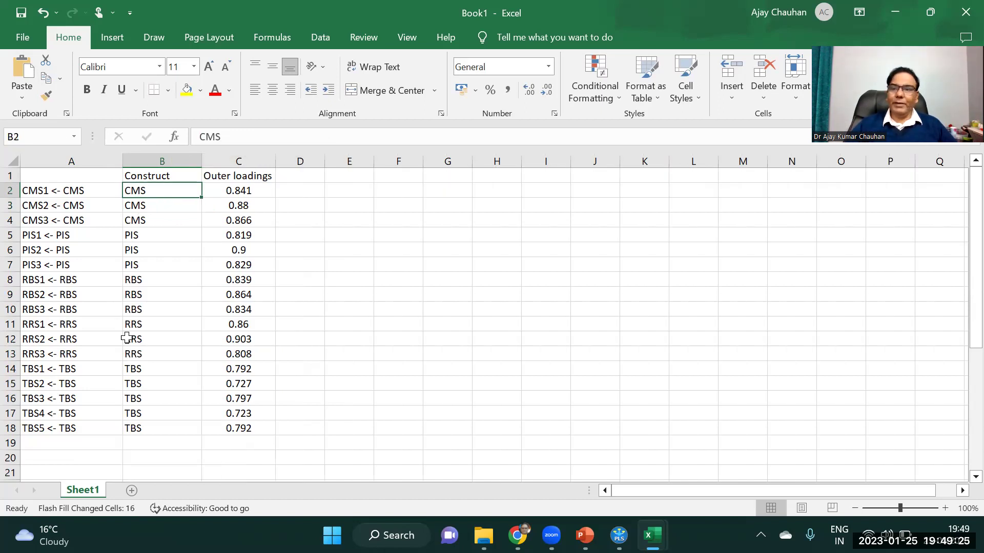
{"action": "left_click", "coordinate": [173, 382]}
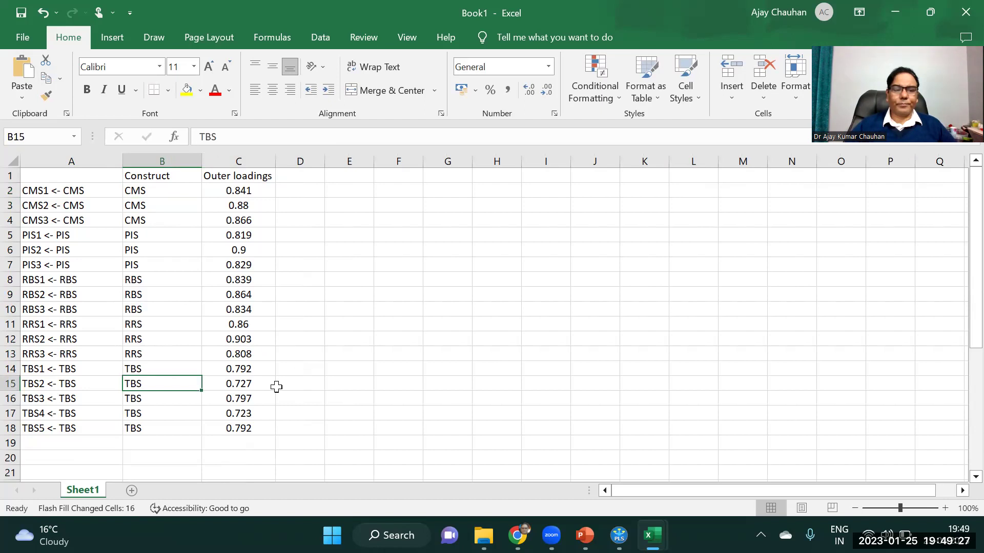
- Clear the repeated construct names in B2, B4, B5, B7, B8, B9 and B11
{"action": "left_click", "coordinate": [163, 192]}
{"action": "key", "text": "Delete"}
{"action": "left_click", "coordinate": [163, 223]}
{"action": "key", "text": "Delete"}
{"action": "left_click", "coordinate": [161, 237]}
{"action": "key", "text": "Delete"}
{"action": "left_click", "coordinate": [159, 266]}
{"action": "key", "text": "Delete"}
{"action": "left_click", "coordinate": [160, 285]}
{"action": "key", "text": "Delete"}
{"action": "left_click", "coordinate": [160, 295]}
{"action": "key", "text": "Delete"}
{"action": "left_click", "coordinate": [165, 326]}
{"action": "key", "text": "Delete"}
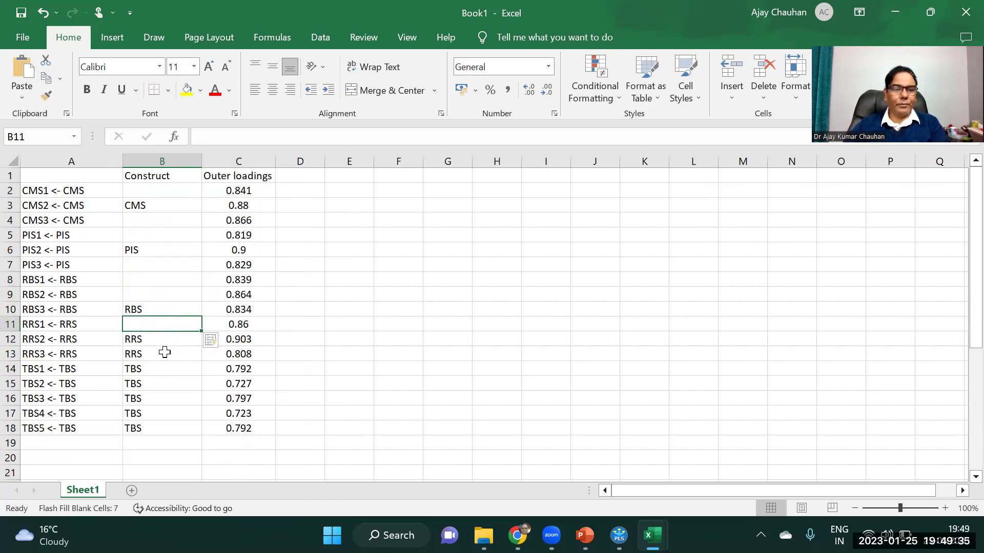
- Clear the repeated construct names in B13, B14, B16, B17 and B18
{"action": "left_click", "coordinate": [165, 354]}
{"action": "key", "text": "Delete"}
{"action": "left_click", "coordinate": [160, 388]}
{"action": "left_click", "coordinate": [152, 369]}
{"action": "key", "text": "Delete"}
{"action": "left_click", "coordinate": [160, 398]}
{"action": "key", "text": "Delete"}
{"action": "left_click", "coordinate": [160, 414]}
{"action": "key", "text": "Delete"}
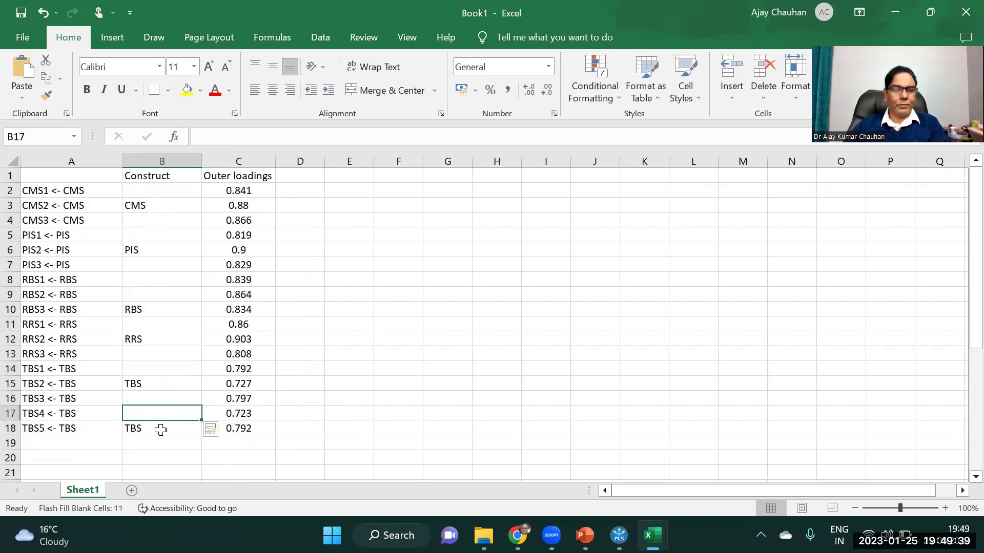
{"action": "left_click", "coordinate": [160, 428]}
{"action": "key", "text": "Delete"}
{"action": "left_click", "coordinate": [344, 396]}
{"action": "left_click", "coordinate": [134, 426]}
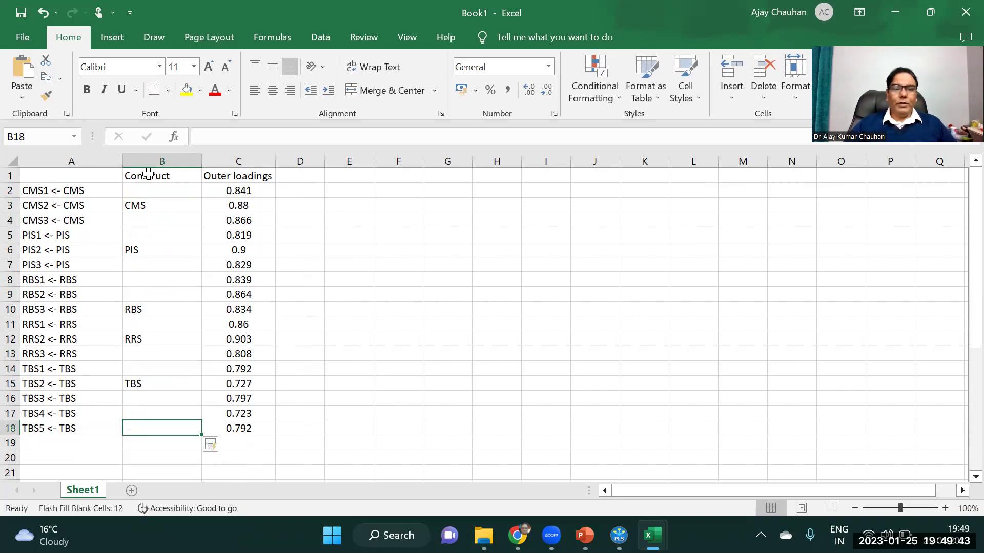
- Add the column headings CR in D1 and AVE in E1
{"action": "left_click", "coordinate": [304, 179]}
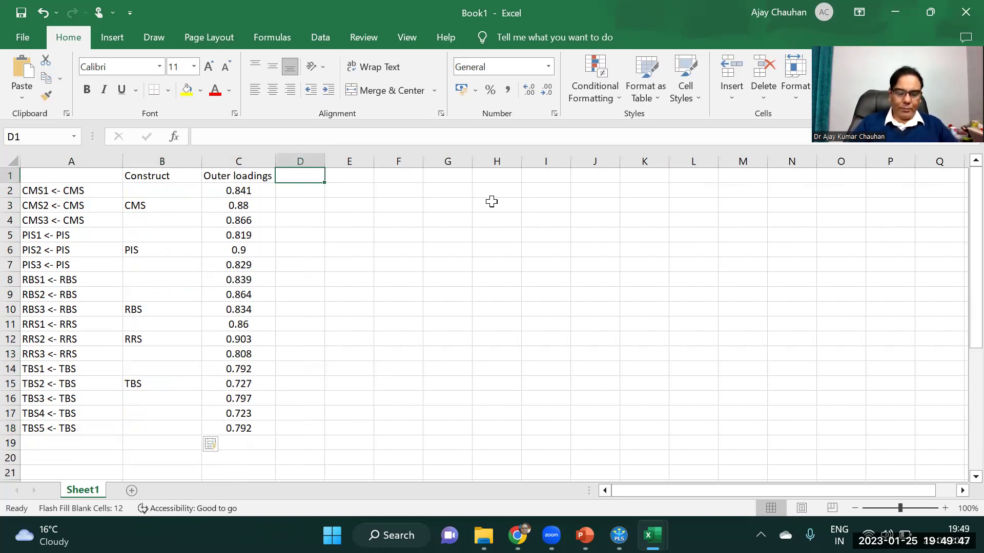
{"action": "type", "text": "CR"}
{"action": "key", "text": "Tab"}
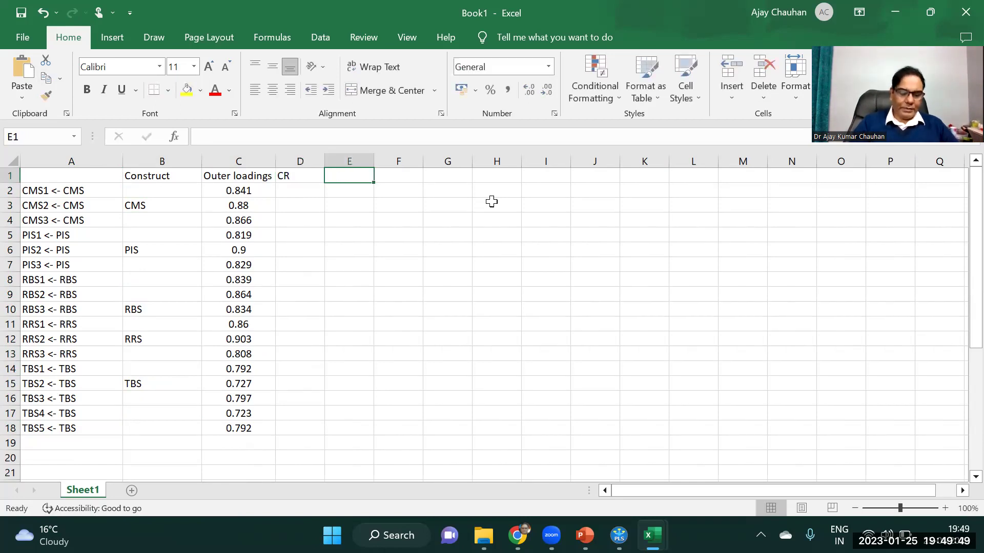
{"action": "type", "text": "AVE"}
{"action": "left_click", "coordinate": [438, 230]}
{"action": "left_click", "coordinate": [297, 175]}
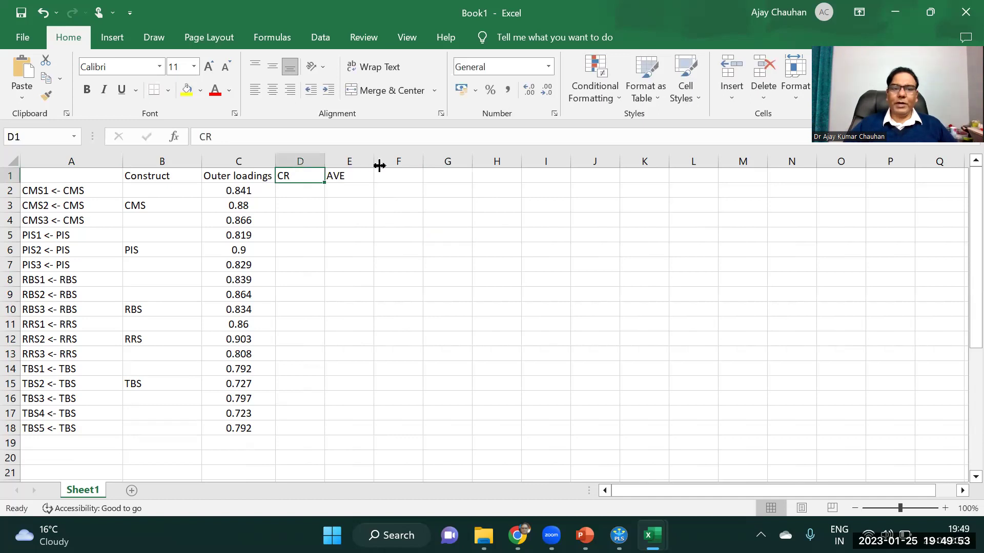
{"action": "left_click", "coordinate": [350, 176]}
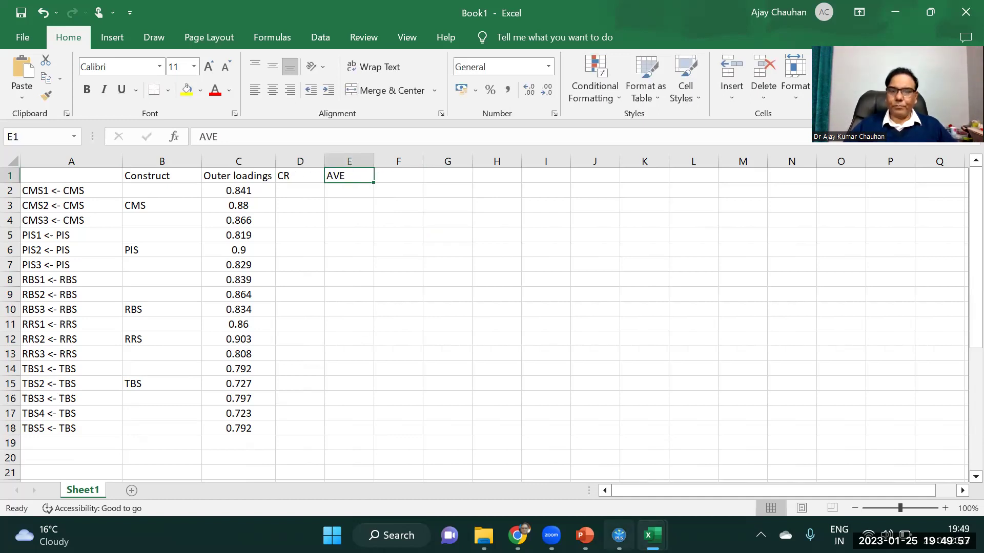
- Switch to SmartPLS 4, return to the CFA 2nd order model and run the standard Bootstrapping algorithm
{"action": "left_click", "coordinate": [619, 536]}
{"action": "left_click", "coordinate": [60, 92]}
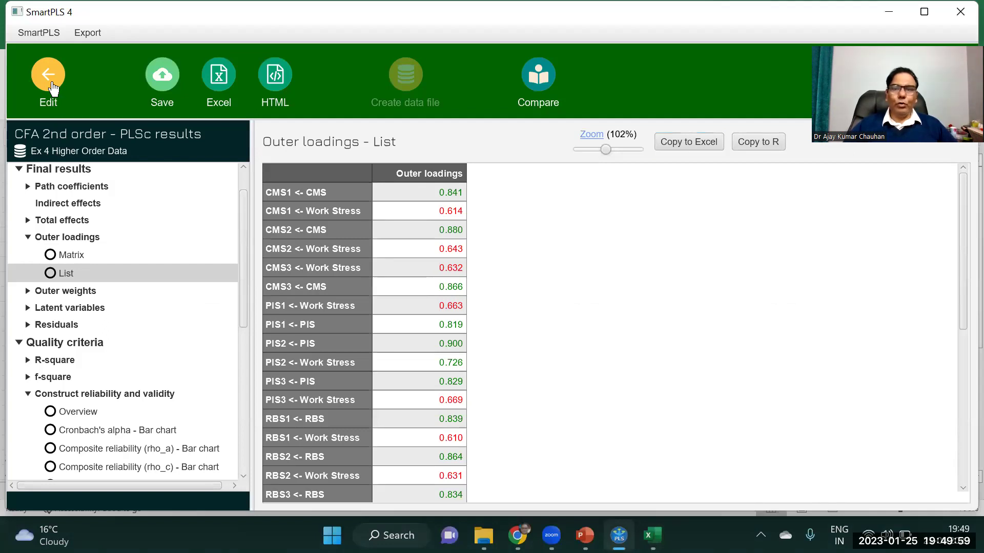
{"action": "left_click", "coordinate": [169, 79]}
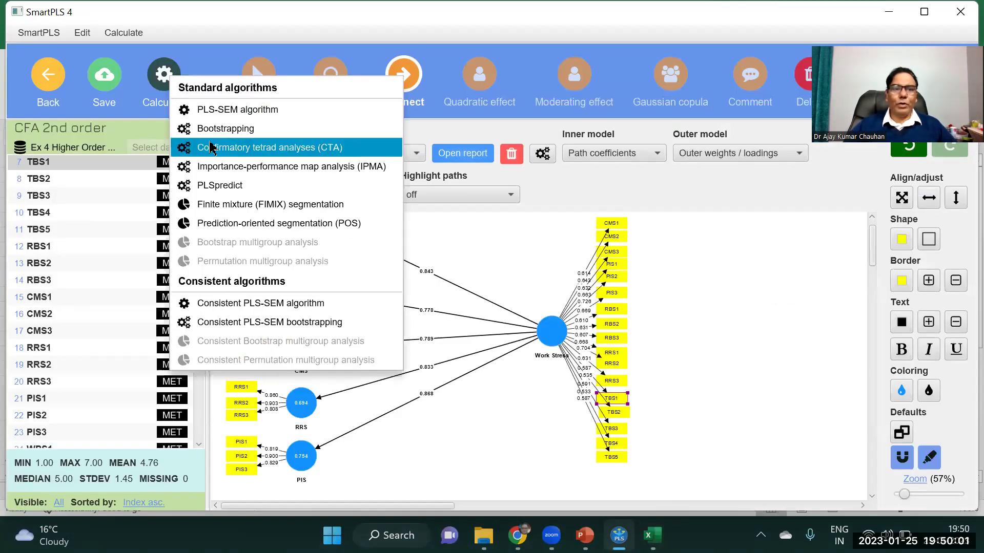
{"action": "left_click", "coordinate": [232, 131]}
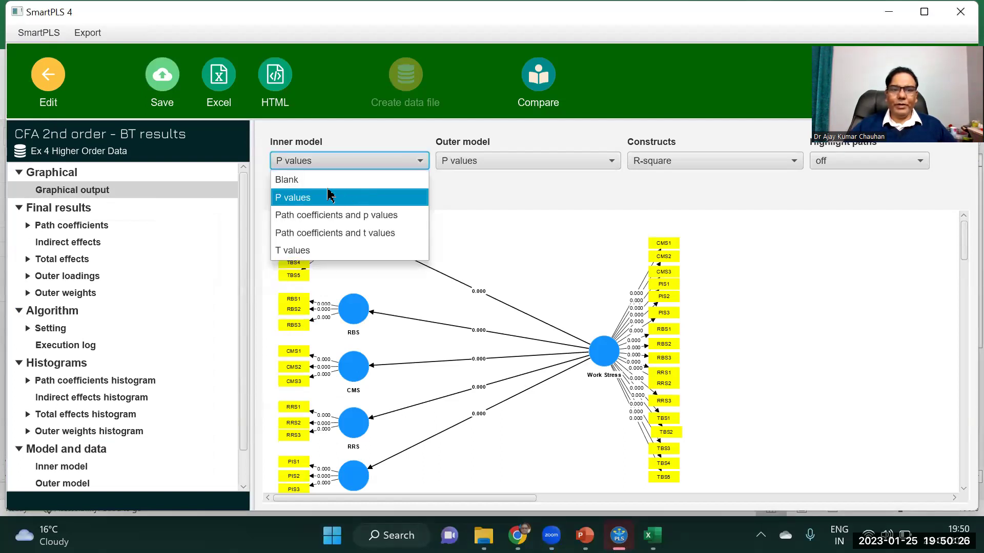
- Show path coefficients and p values for the inner model in the bootstrapping graphical output
{"action": "left_click", "coordinate": [343, 215]}
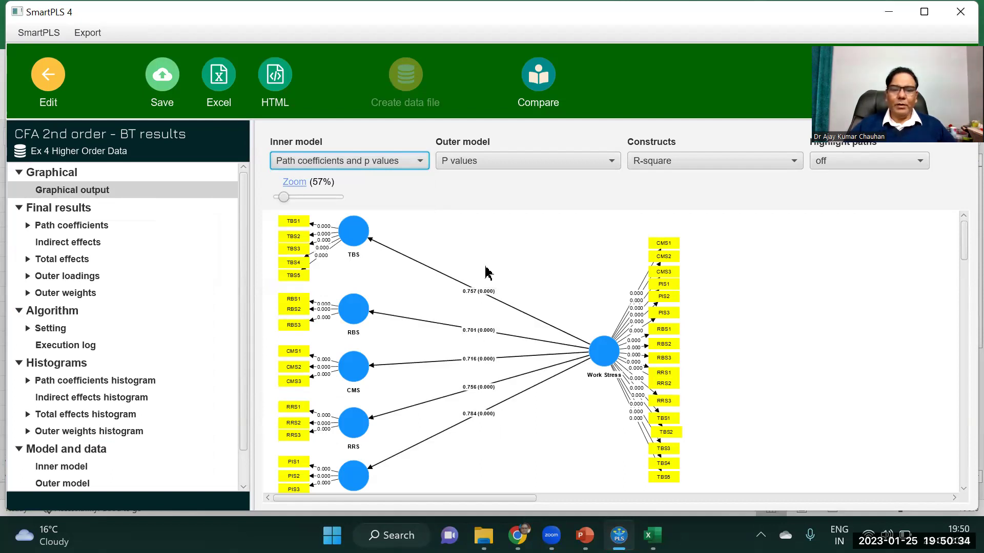
{"action": "left_click", "coordinate": [154, 98]}
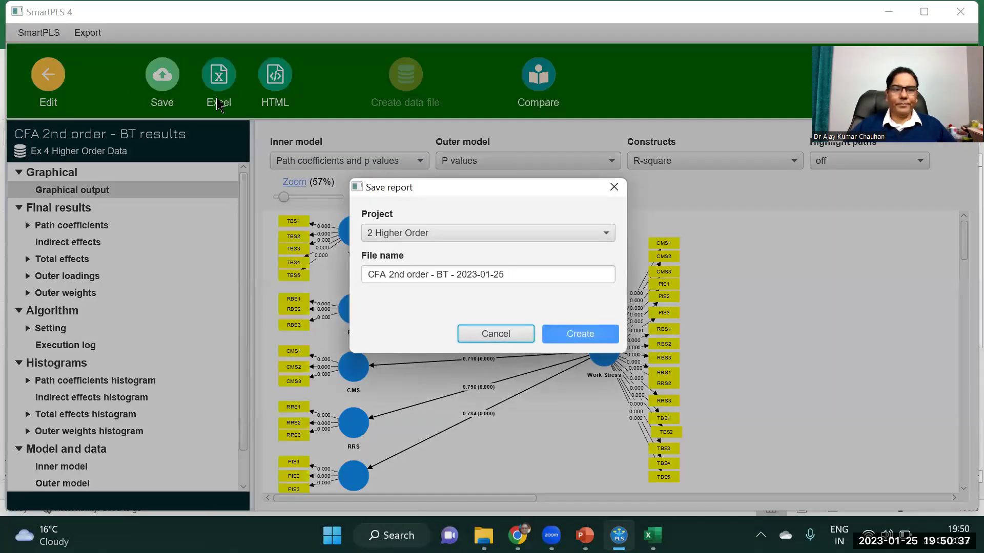
{"action": "left_click", "coordinate": [614, 187]}
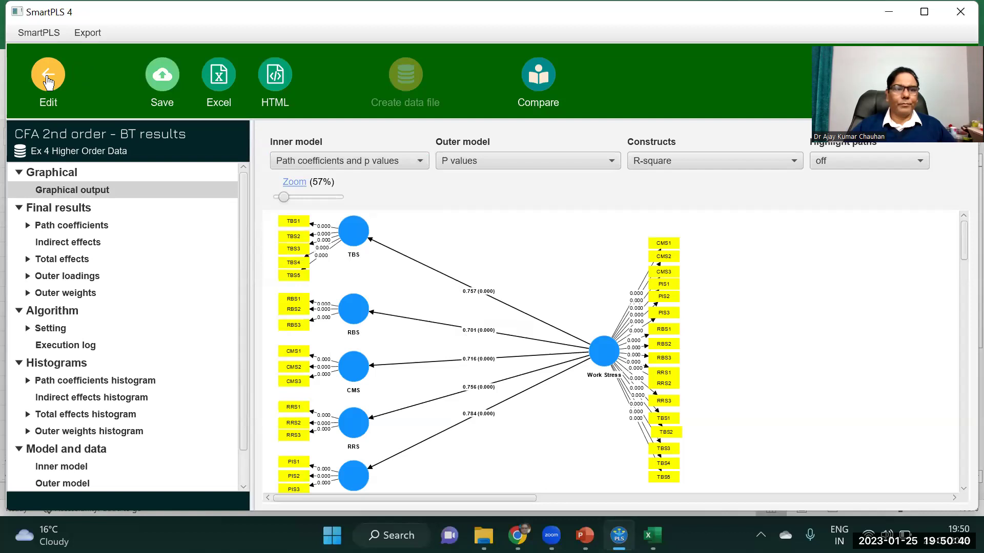
- Return to the CFA 2nd order model and run the Consistent PLS-SEM algorithm
{"action": "left_click", "coordinate": [49, 74]}
{"action": "left_click", "coordinate": [163, 74]}
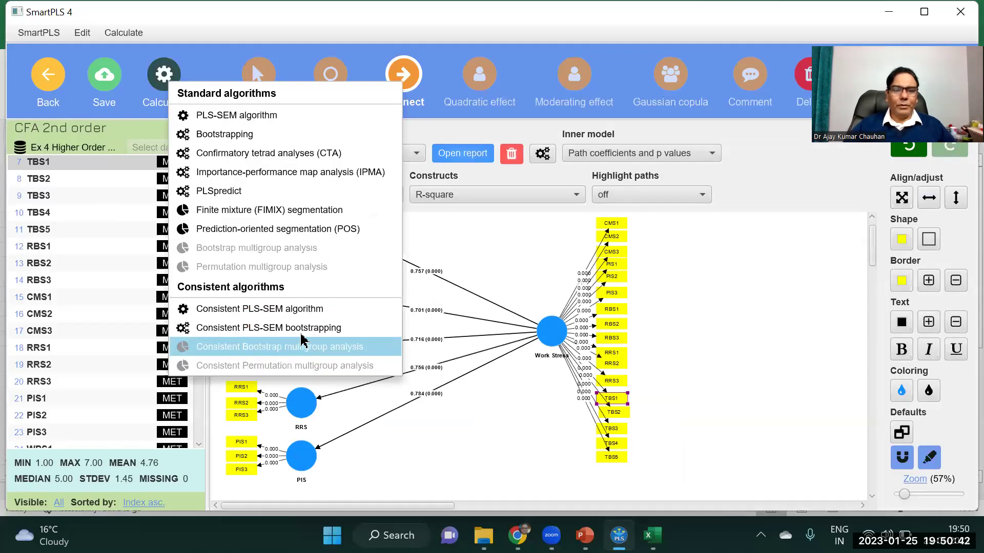
{"action": "left_click", "coordinate": [297, 309]}
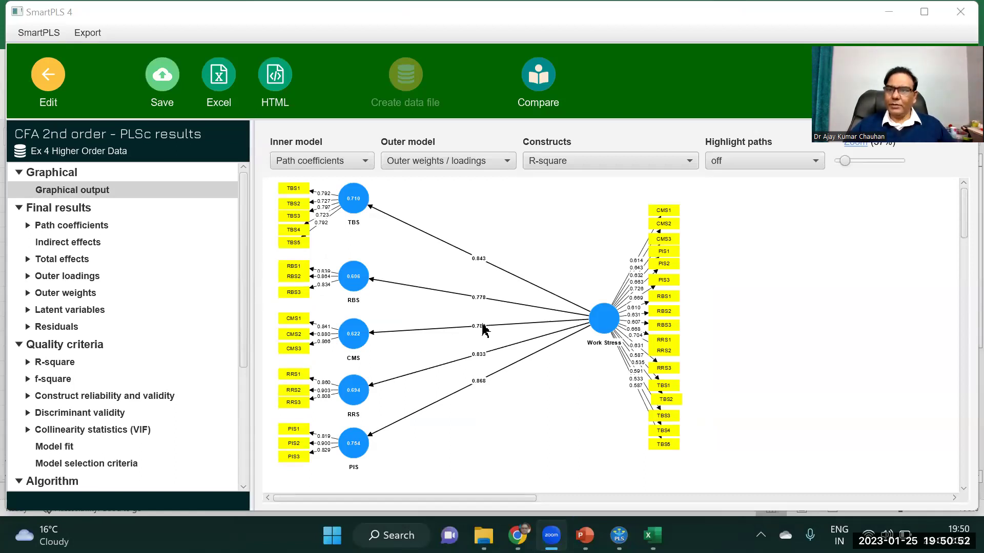
- Copy the path coefficients matrix for Excel, switch to the Book1 workbook in Excel and paste it at H1
{"action": "left_click", "coordinate": [49, 226]}
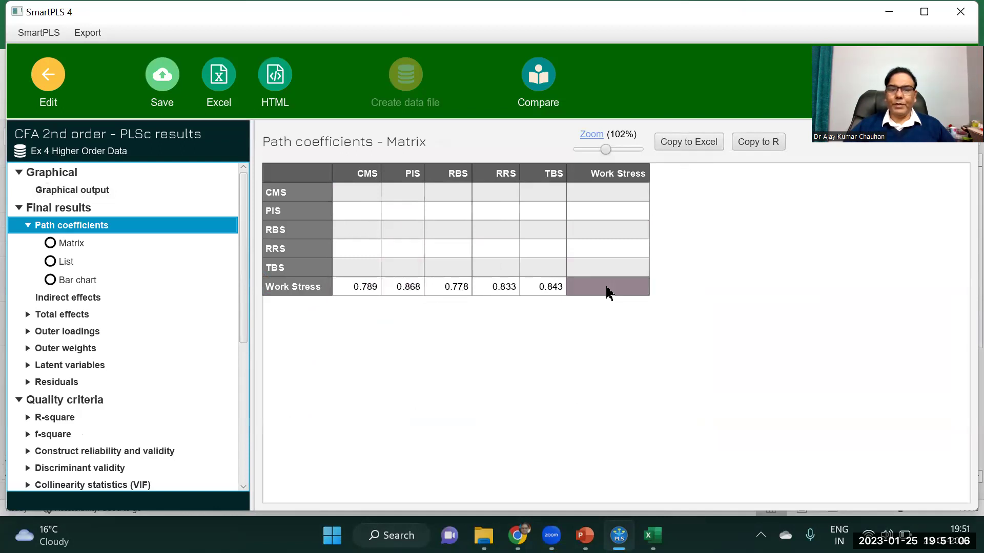
{"action": "left_click", "coordinate": [701, 144]}
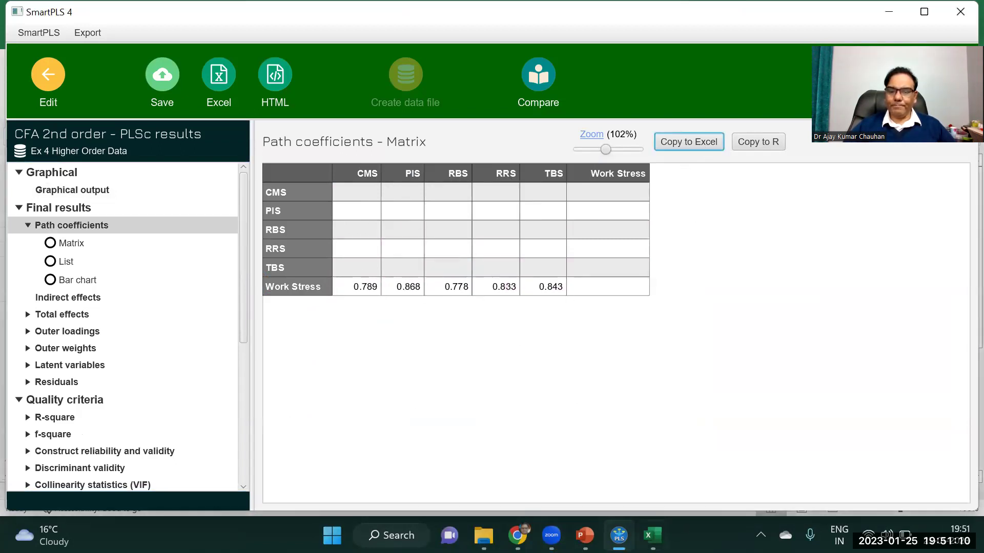
{"action": "left_click", "coordinate": [652, 536]}
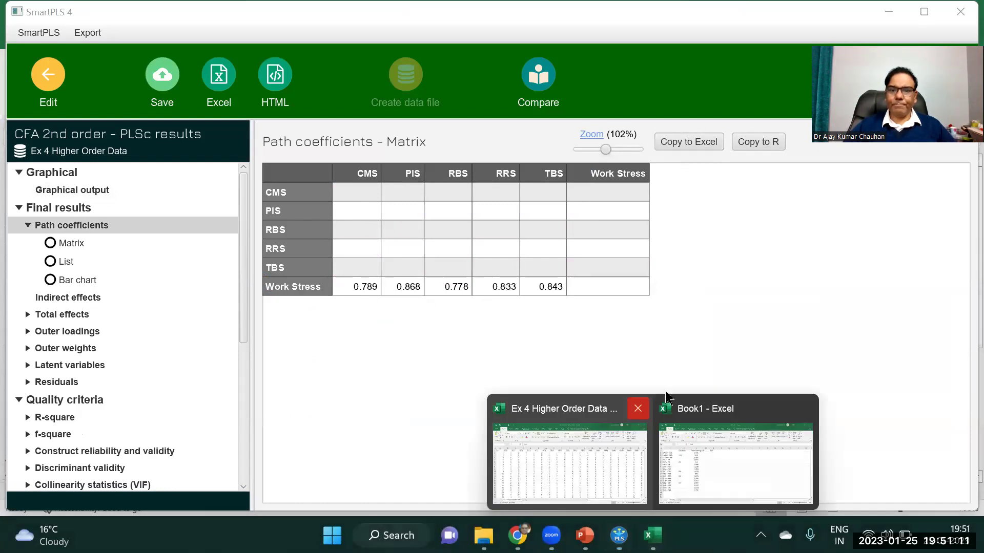
{"action": "left_click", "coordinate": [724, 452]}
{"action": "left_click", "coordinate": [499, 176]}
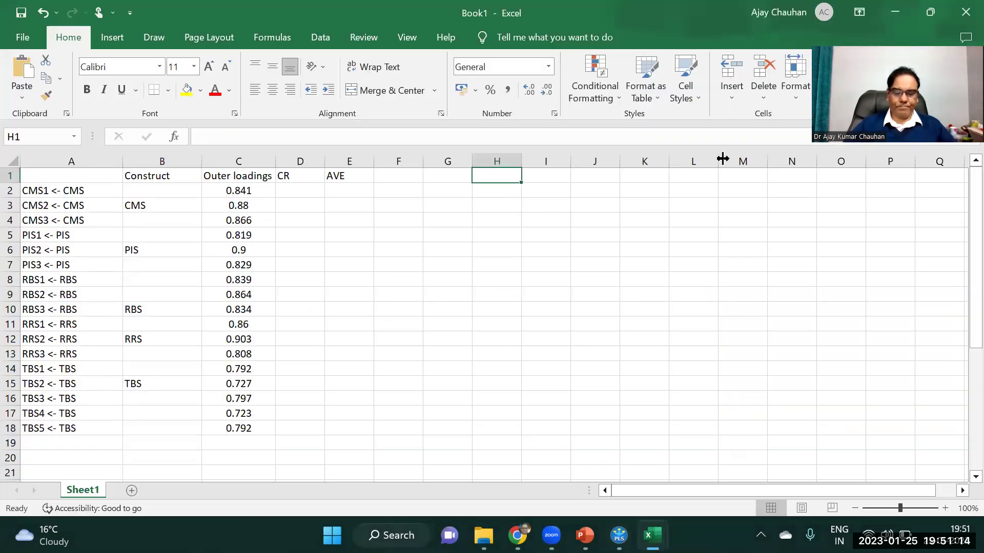
{"action": "key", "text": "ctrl+v"}
{"action": "left_click", "coordinate": [489, 393]}
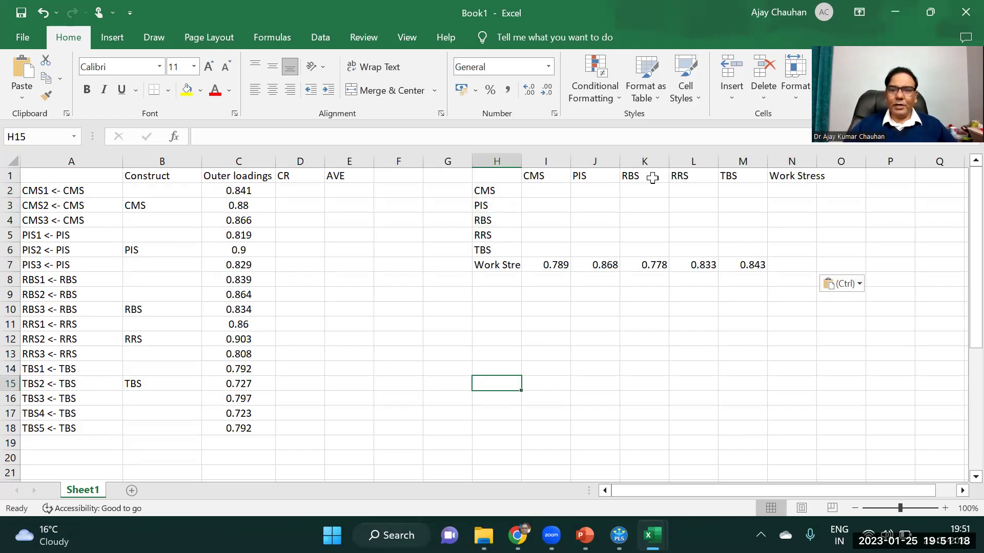
- Delete cells H2:N6 from the pasted matrix, shifting the cells below up
{"action": "left_click_drag", "start_coordinate": [559, 263], "coordinate": [752, 264]}
{"action": "left_click", "coordinate": [596, 231]}
{"action": "left_click_drag", "start_coordinate": [491, 190], "coordinate": [780, 250]}
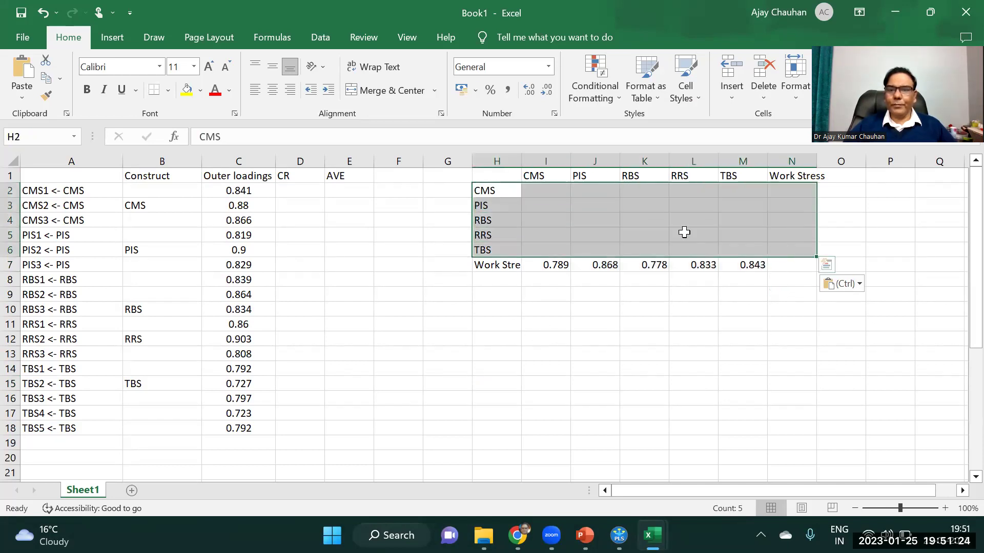
{"action": "right_click", "coordinate": [685, 231]}
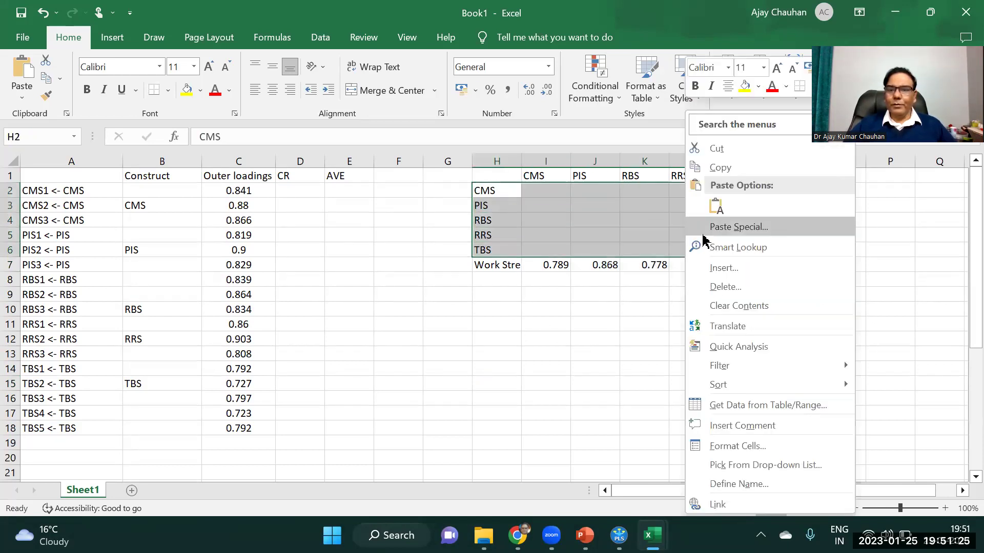
{"action": "left_click", "coordinate": [742, 288]}
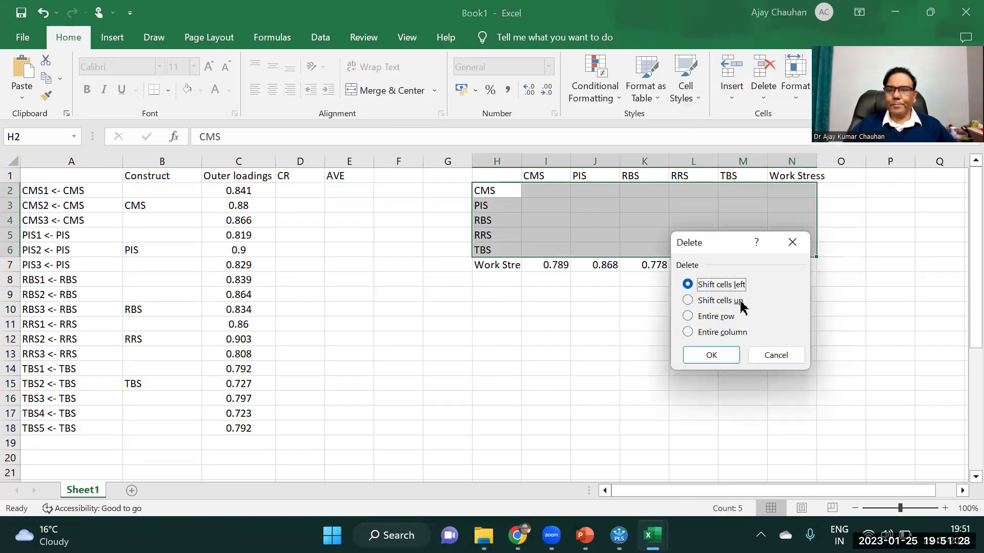
{"action": "left_click", "coordinate": [720, 302]}
{"action": "left_click", "coordinate": [712, 355]}
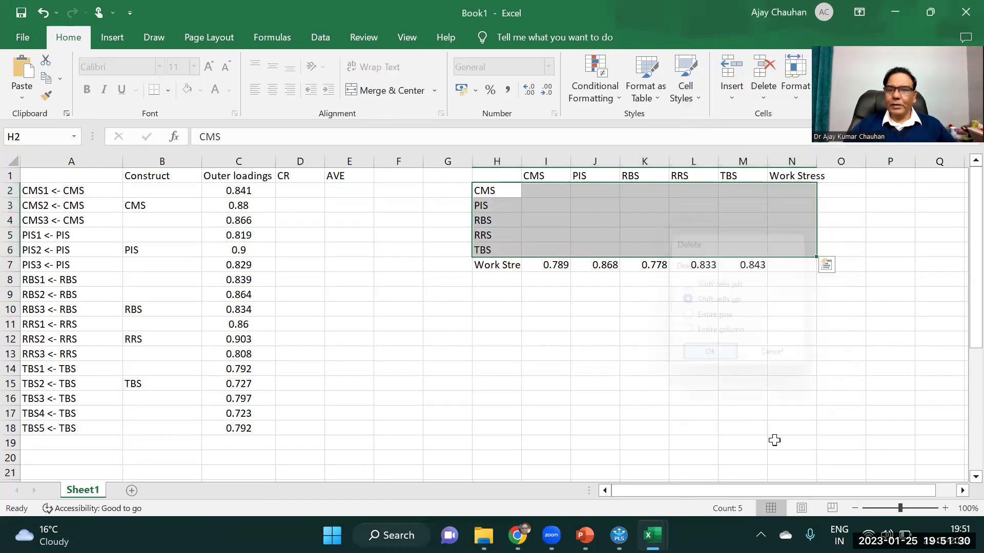
- Copy the construct names and their Work Stress coefficients in I1:M2 and paste them transposed at G1
{"action": "left_click", "coordinate": [945, 508]}
{"action": "left_click", "coordinate": [945, 508]}
{"action": "left_click_drag", "start_coordinate": [963, 229], "coordinate": [960, 156]}
{"action": "left_click_drag", "start_coordinate": [512, 180], "coordinate": [778, 204]}
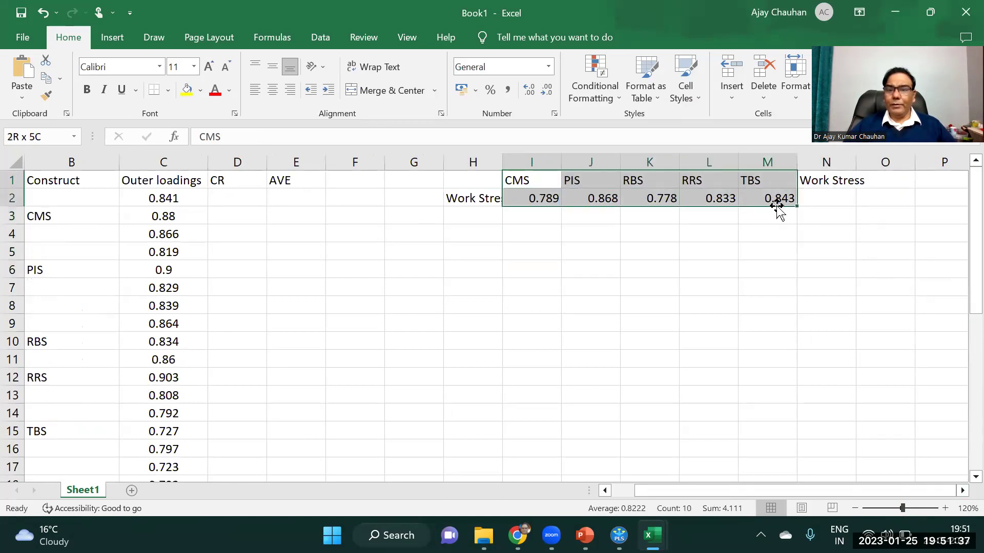
{"action": "right_click", "coordinate": [671, 195]}
{"action": "left_click", "coordinate": [692, 169]}
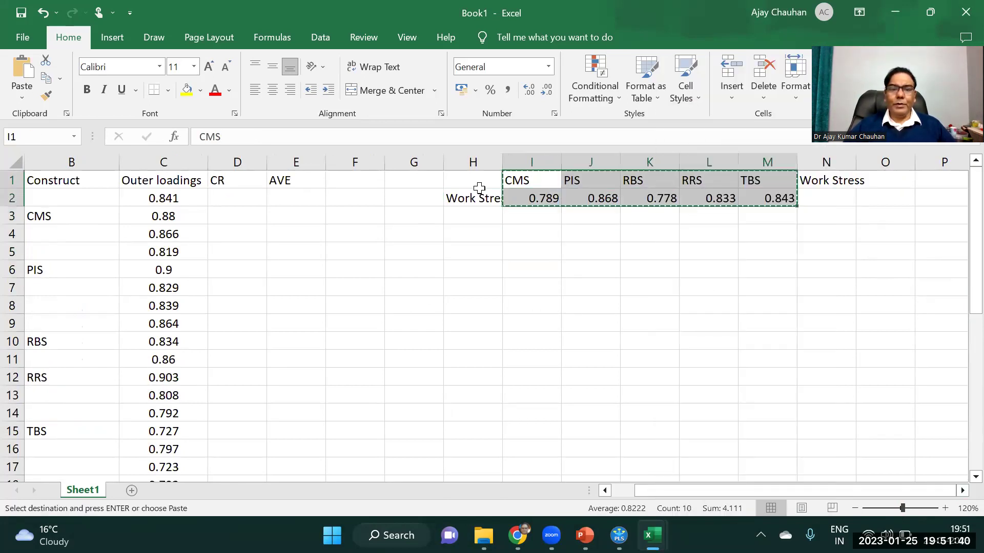
{"action": "left_click", "coordinate": [420, 180]}
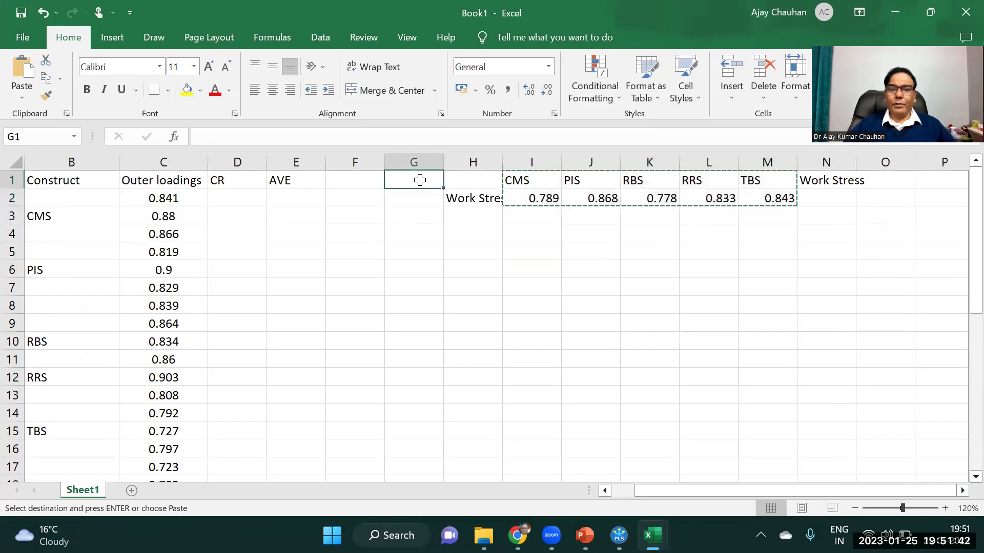
{"action": "right_click", "coordinate": [423, 182]}
{"action": "left_click", "coordinate": [473, 248]}
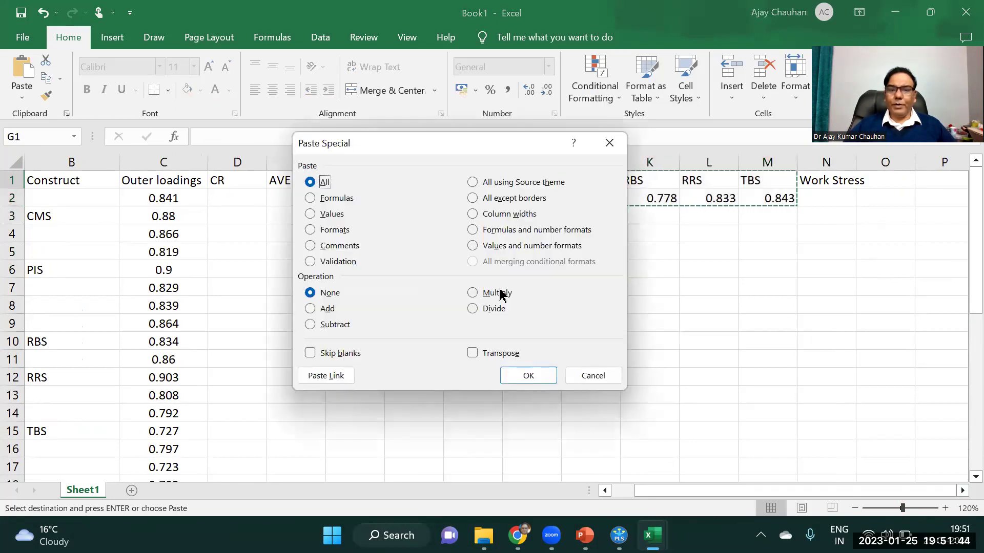
{"action": "left_click", "coordinate": [498, 353]}
{"action": "left_click", "coordinate": [523, 375]}
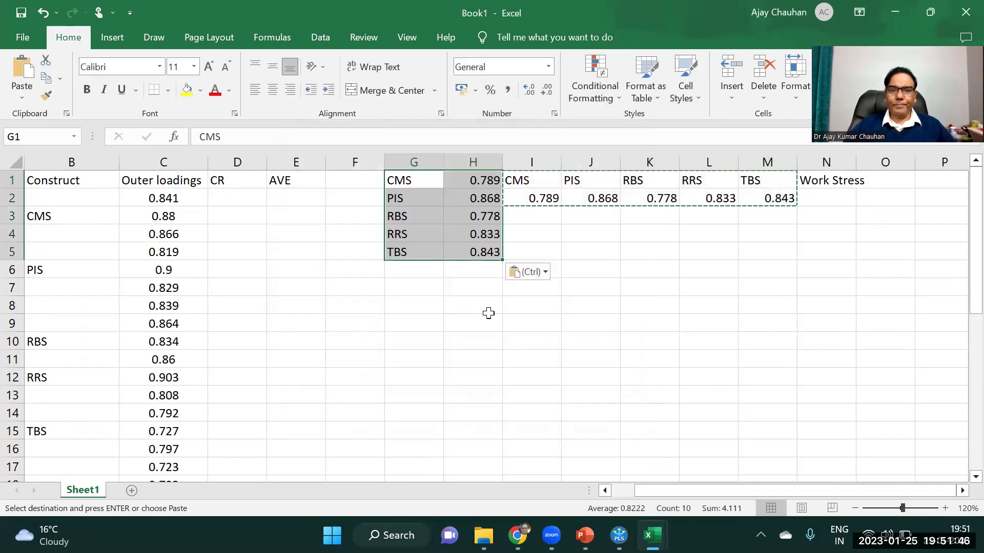
- Insert blank cells above the transposed data at G1:H1, shifting it down, and clear the original matrix in I1:O3
{"action": "left_click", "coordinate": [485, 307]}
{"action": "left_click_drag", "start_coordinate": [407, 178], "coordinate": [487, 185]}
{"action": "right_click", "coordinate": [487, 185]}
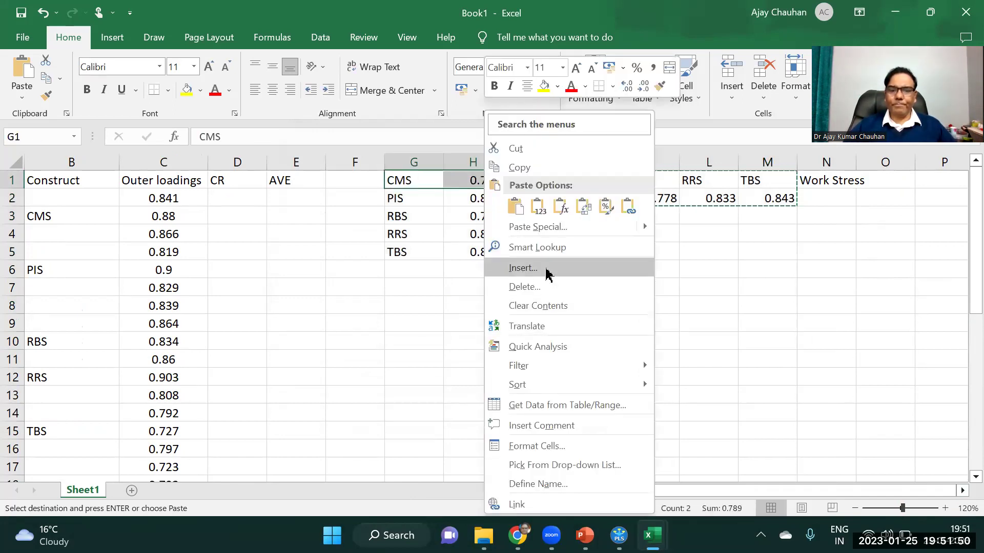
{"action": "left_click", "coordinate": [547, 275]}
{"action": "left_click", "coordinate": [533, 283]}
{"action": "left_click", "coordinate": [521, 339]}
{"action": "left_click_drag", "start_coordinate": [515, 182], "coordinate": [868, 213]}
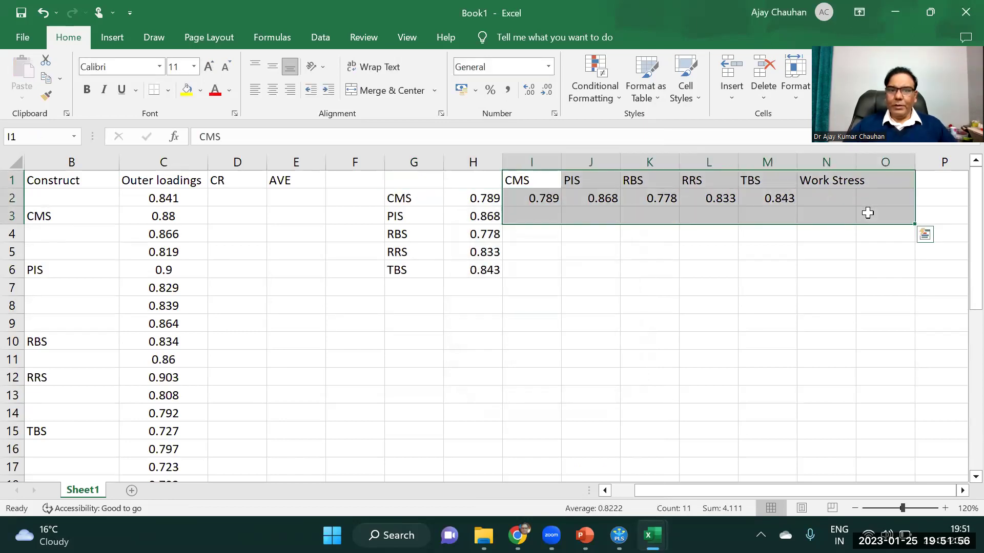
{"action": "key", "text": "Delete"}
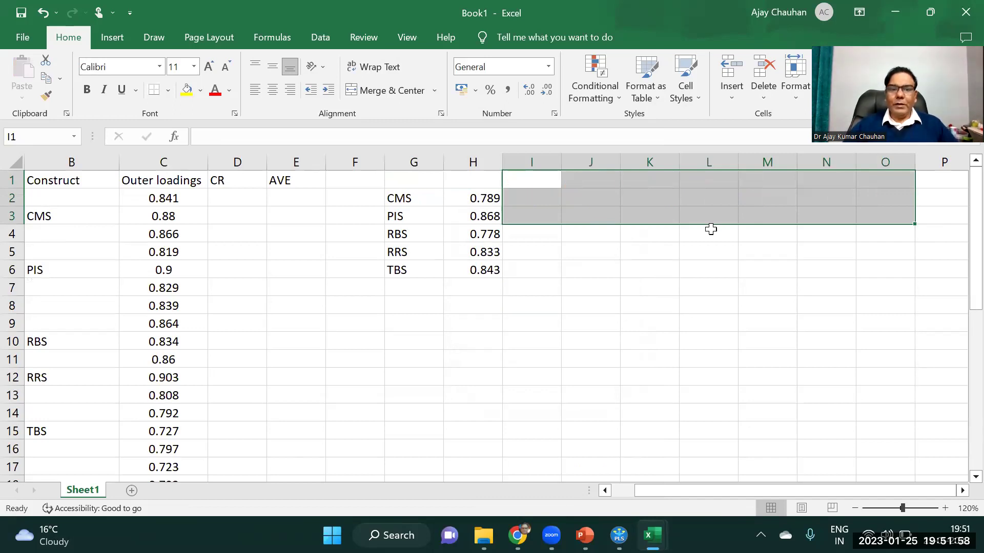
- Add the headings Construct in G1 and Construct Loadings in H1, and fit column H to its text
{"action": "left_click", "coordinate": [409, 183]}
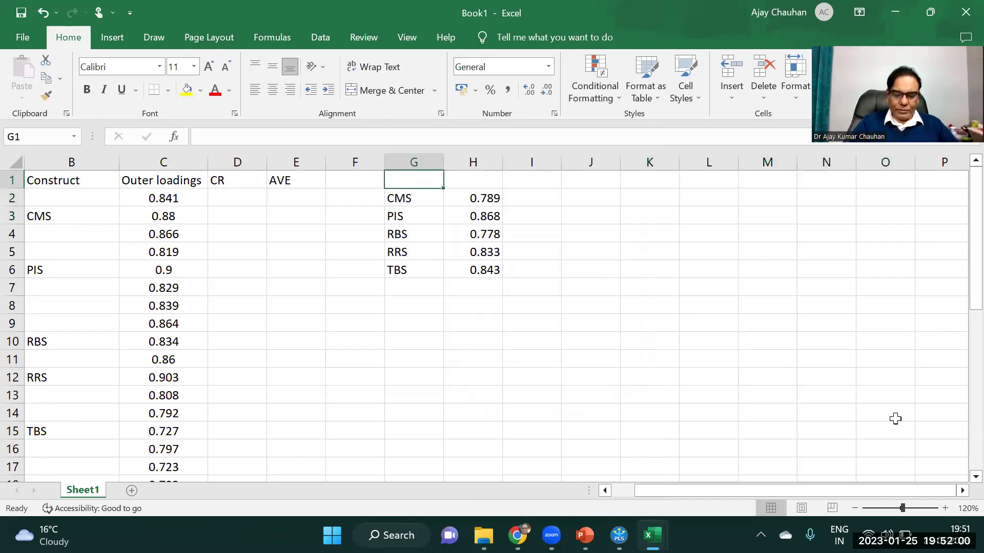
{"action": "type", "text": "Construct"}
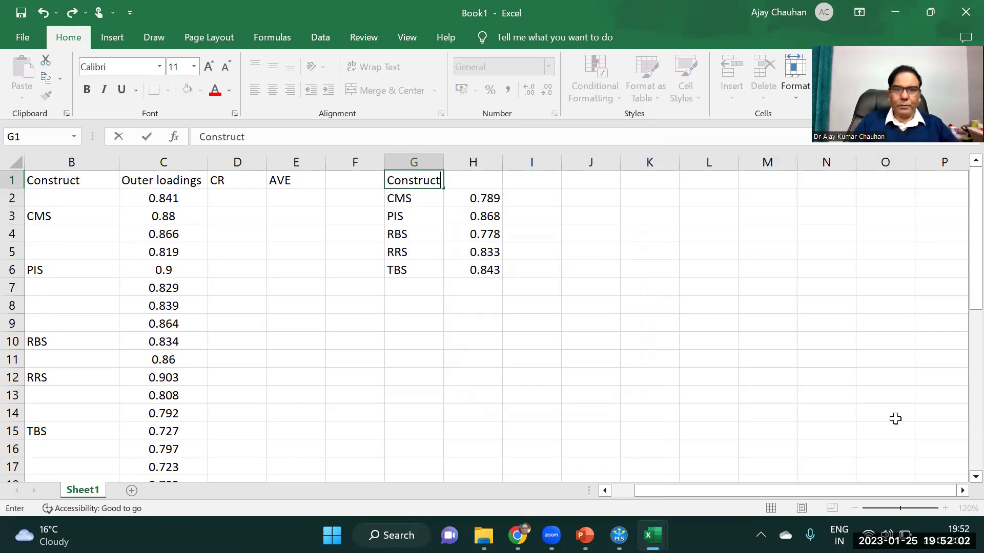
{"action": "key", "text": "Tab"}
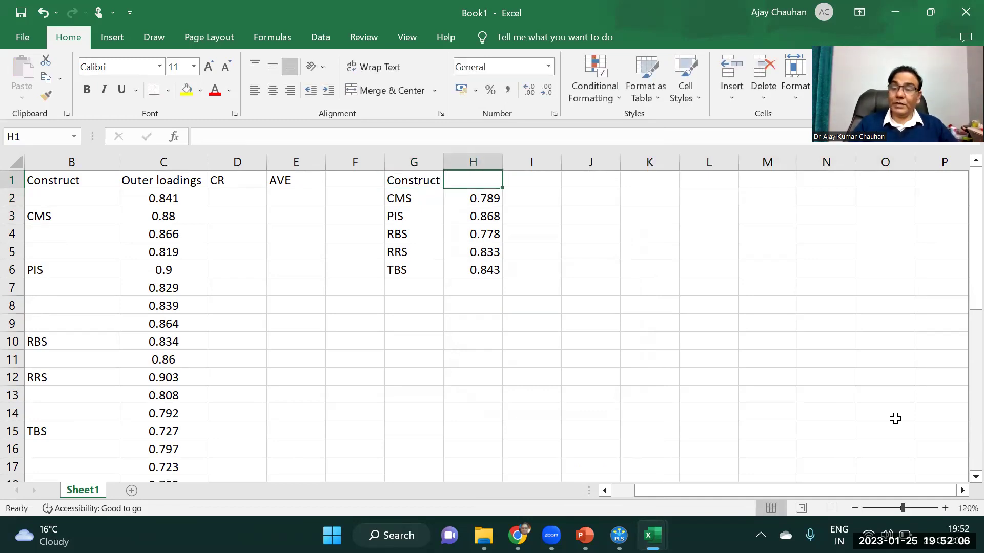
{"action": "type", "text": "C"}
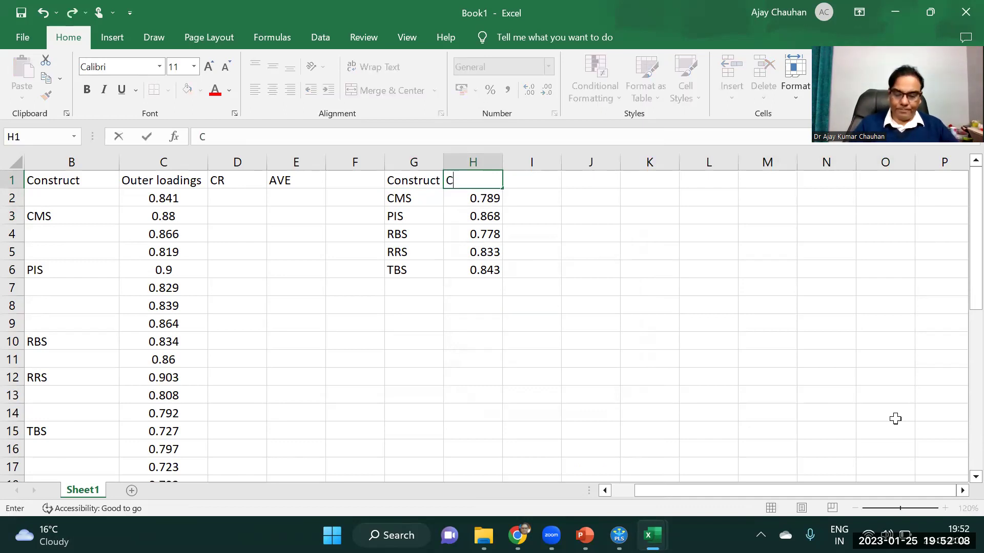
{"action": "type", "text": "onstruct Loa"}
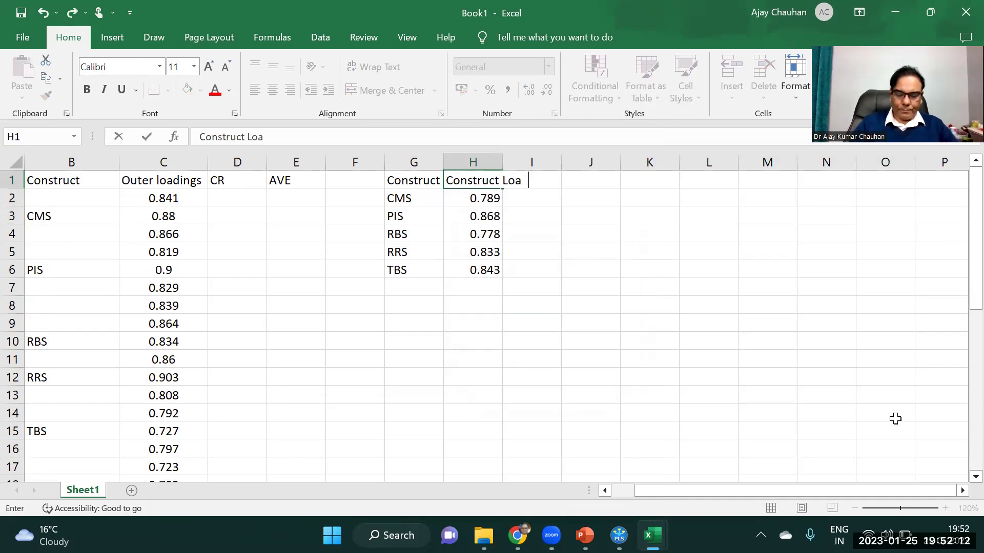
{"action": "type", "text": "dings"}
{"action": "key", "text": "Return"}
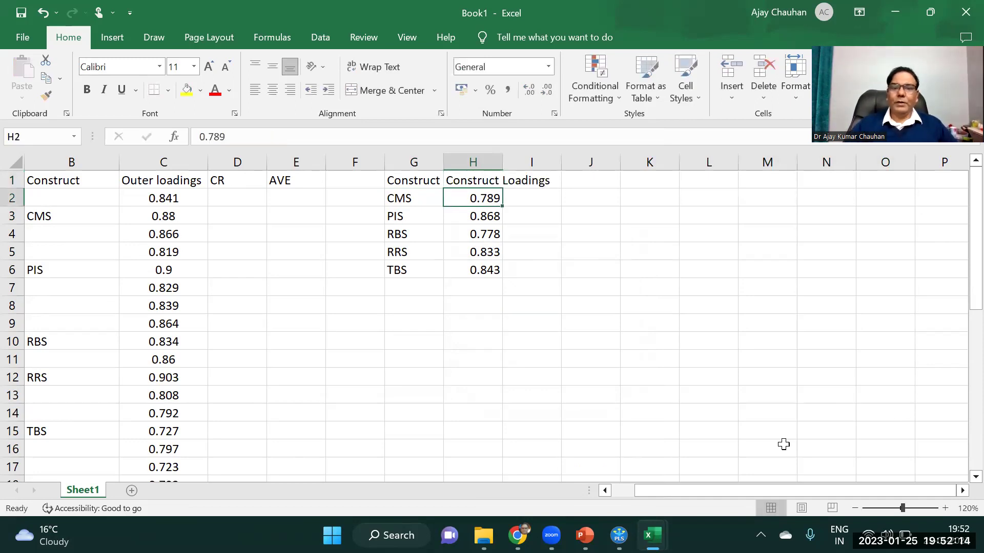
{"action": "double_click", "coordinate": [499, 162]}
- Fill the heading cells G1:H1 with yellow
{"action": "left_click_drag", "start_coordinate": [420, 180], "coordinate": [507, 161]}
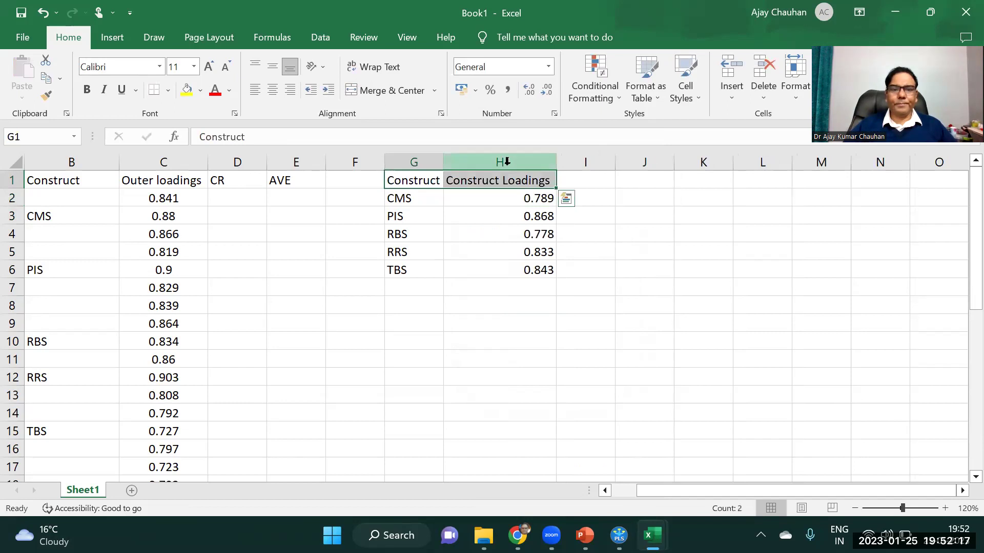
{"action": "left_click", "coordinate": [187, 91]}
{"action": "left_click", "coordinate": [656, 357]}
- Add the heading Loading Square in I1 and fit column I to its text
{"action": "left_click", "coordinate": [584, 184]}
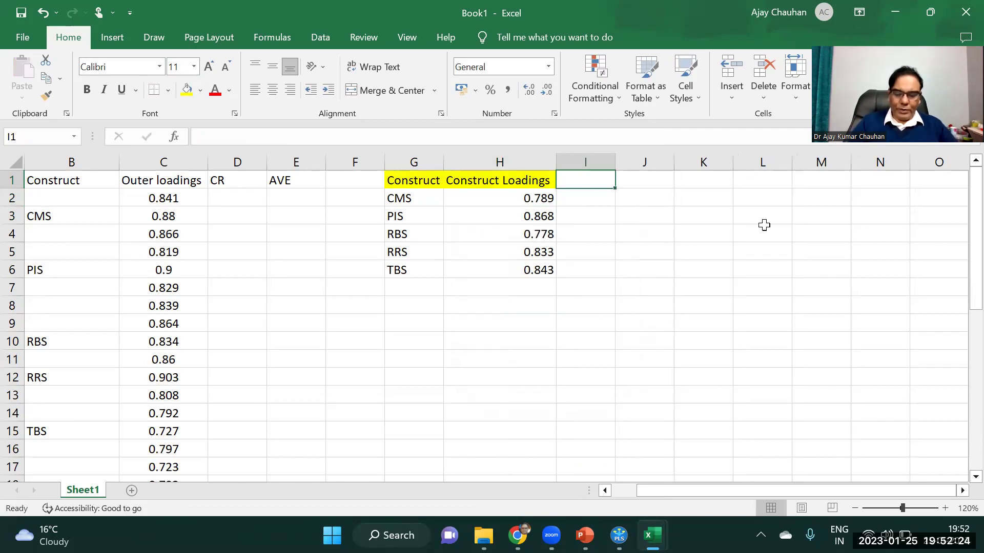
{"action": "type", "text": "Loadin"}
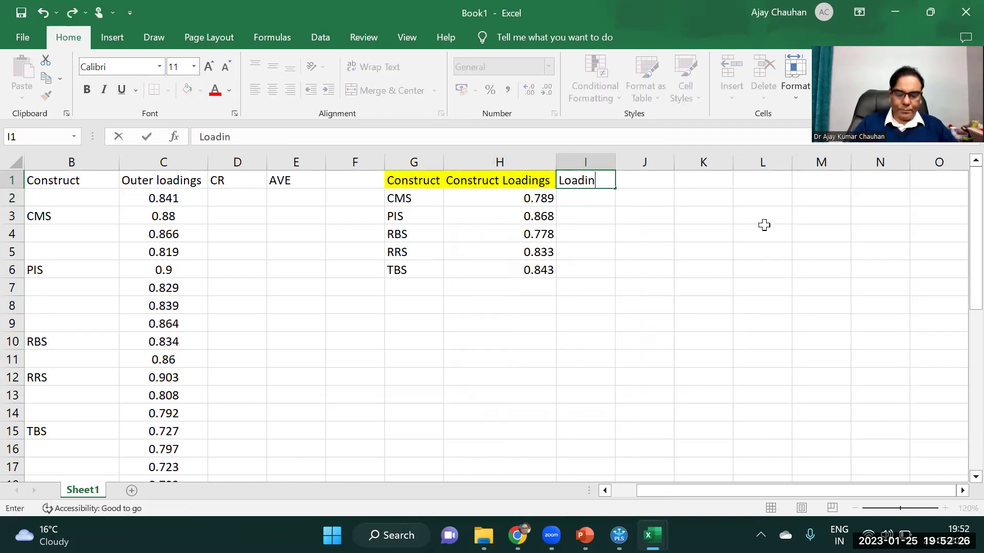
{"action": "type", "text": "g Squar"}
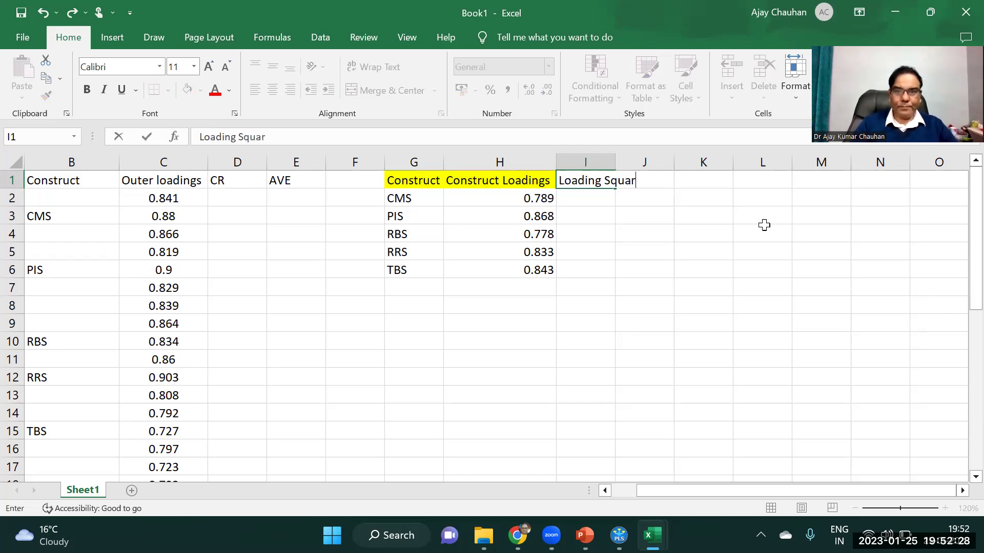
{"action": "type", "text": "e"}
{"action": "left_click", "coordinate": [698, 226]}
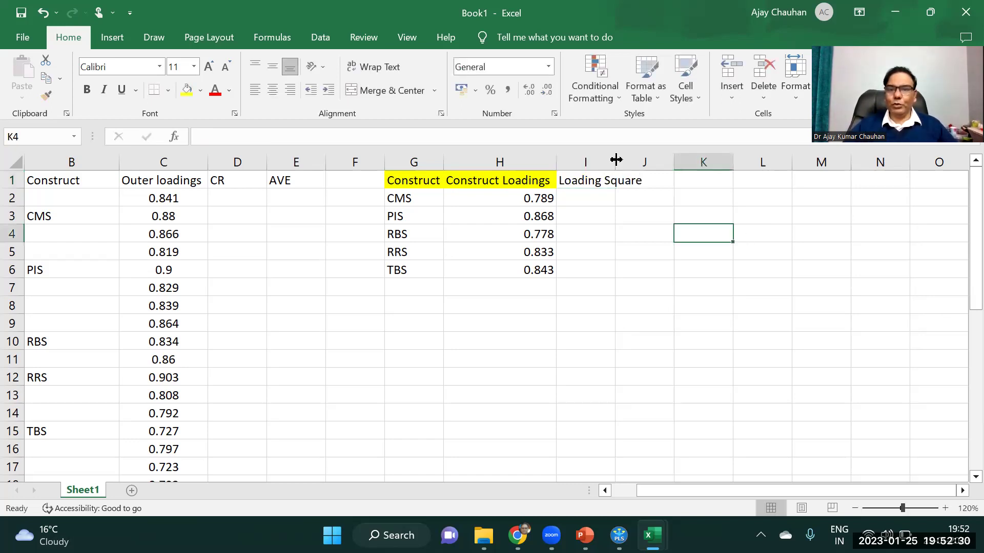
{"action": "double_click", "coordinate": [616, 160]}
- Calculate the squared CMS construct loading in I2 with the formula =H2^2
{"action": "left_click", "coordinate": [579, 201]}
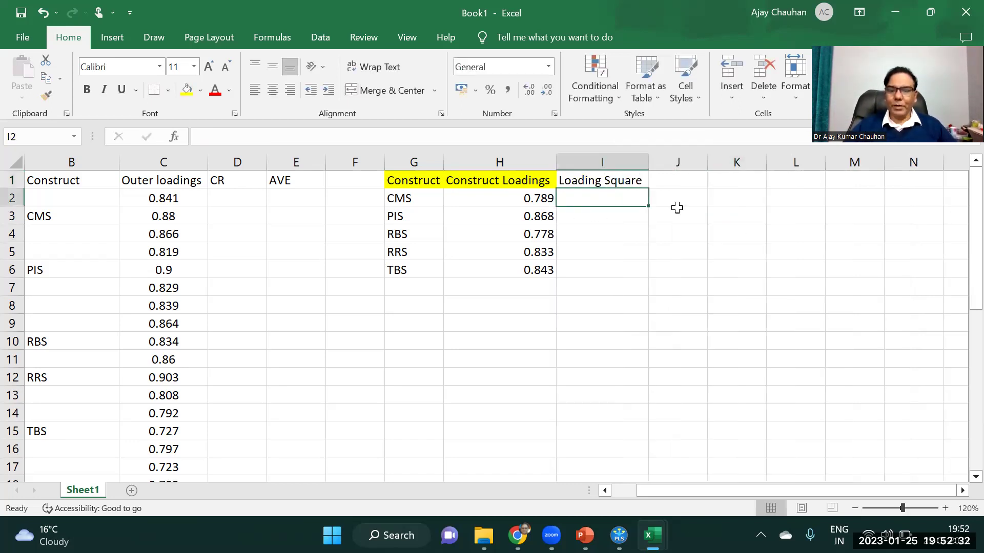
{"action": "type", "text": "="}
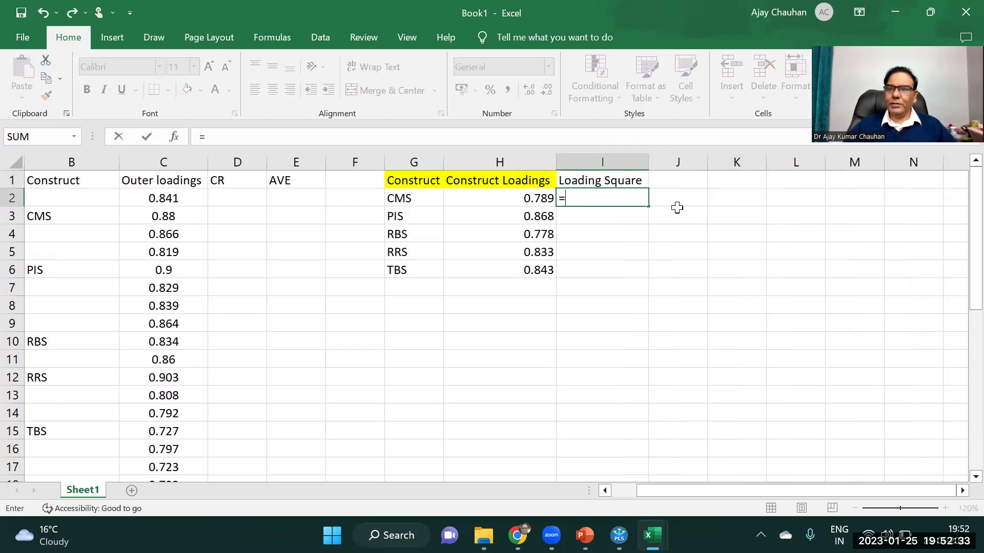
{"action": "left_click", "coordinate": [537, 200]}
{"action": "left_click", "coordinate": [266, 137]}
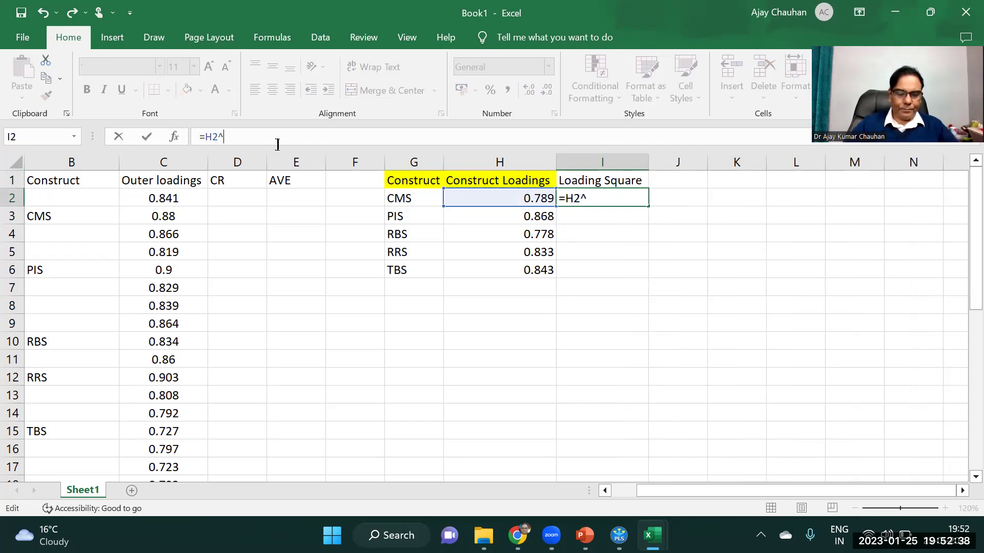
{"action": "key", "text": "Return"}
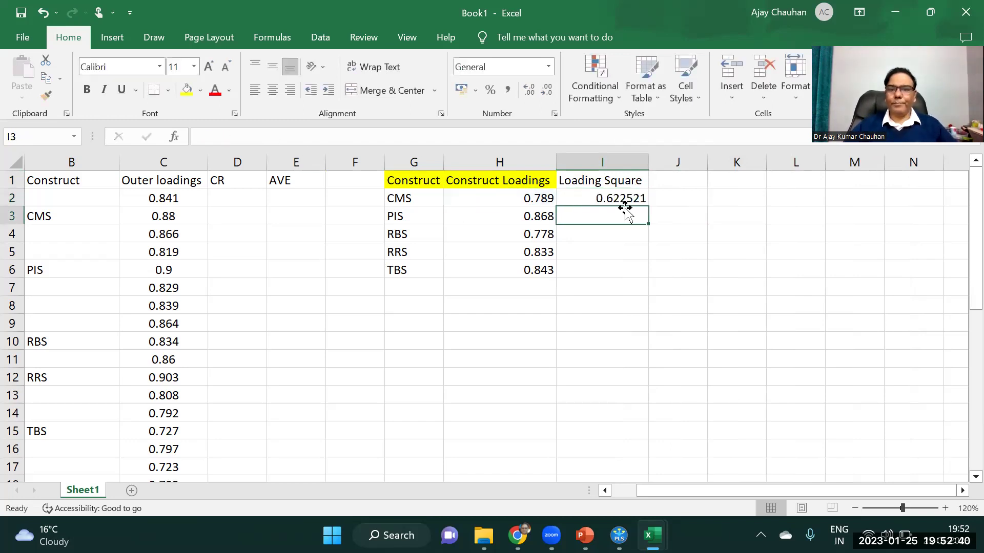
{"action": "left_click", "coordinate": [641, 201]}
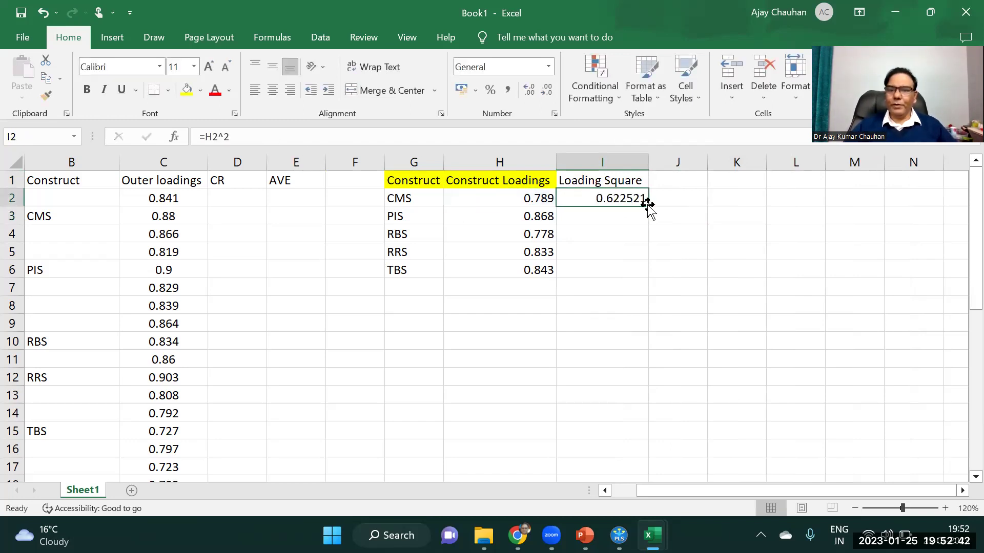
- Copy the squared-loading formula down to I6 and format I2:I6 as centred values with three decimals
{"action": "double_click", "coordinate": [647, 205]}
{"action": "left_click", "coordinate": [529, 90]}
{"action": "left_click", "coordinate": [545, 90]}
{"action": "left_click", "coordinate": [545, 90]}
{"action": "left_click", "coordinate": [545, 91]}
{"action": "left_click", "coordinate": [545, 90]}
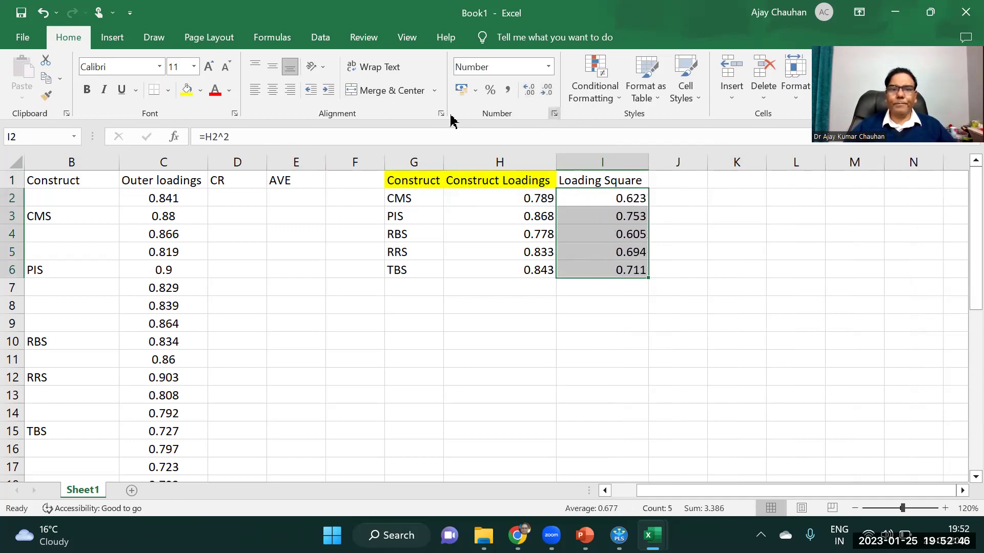
{"action": "left_click", "coordinate": [272, 91]}
{"action": "left_click", "coordinate": [720, 222]}
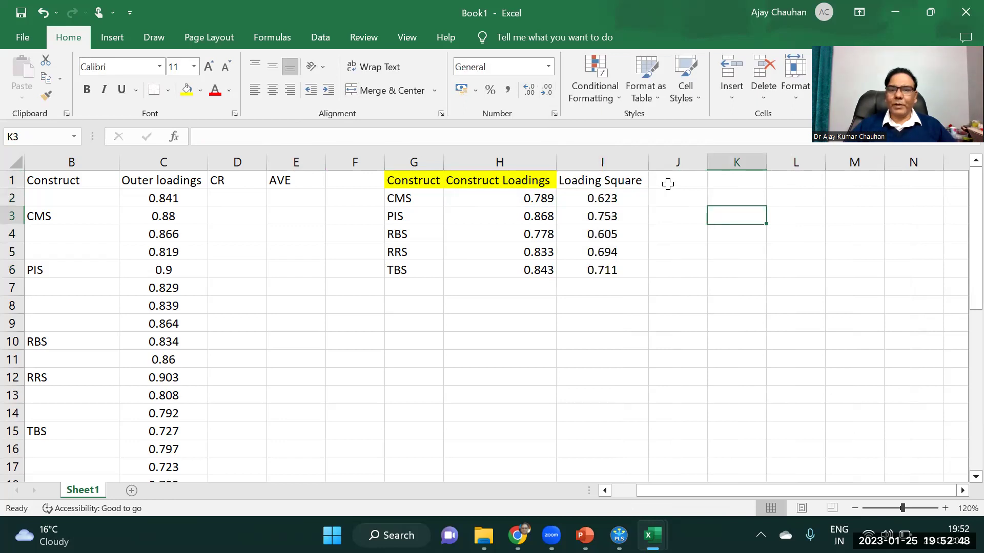
- Add the heading Error in J1, next to Loading Square
{"action": "left_click", "coordinate": [665, 181]}
{"action": "type", "text": "Error"}
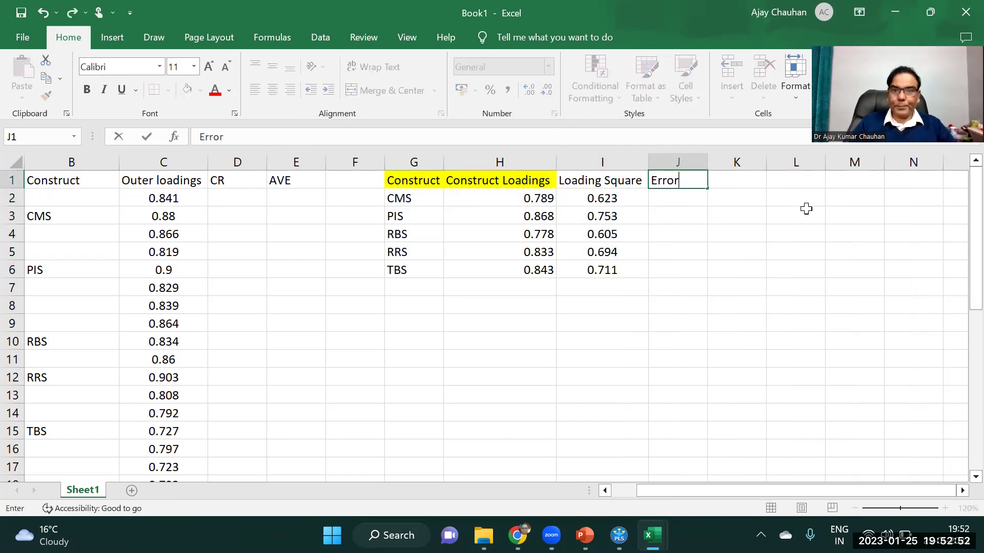
{"action": "key", "text": "Return"}
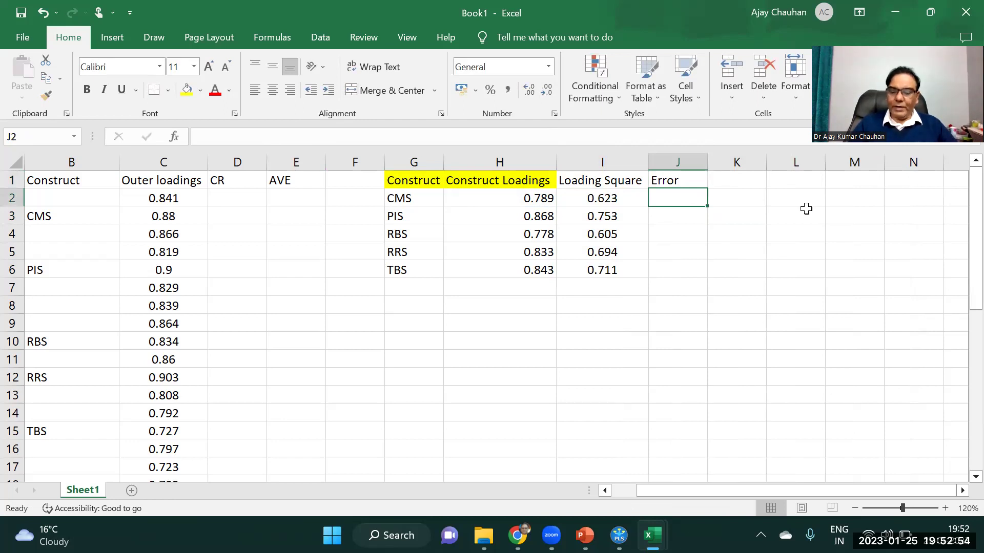
- Calculate the error of each construct in J2:J6 with the formula =1-I2 copied down from J2
{"action": "type", "text": "="}
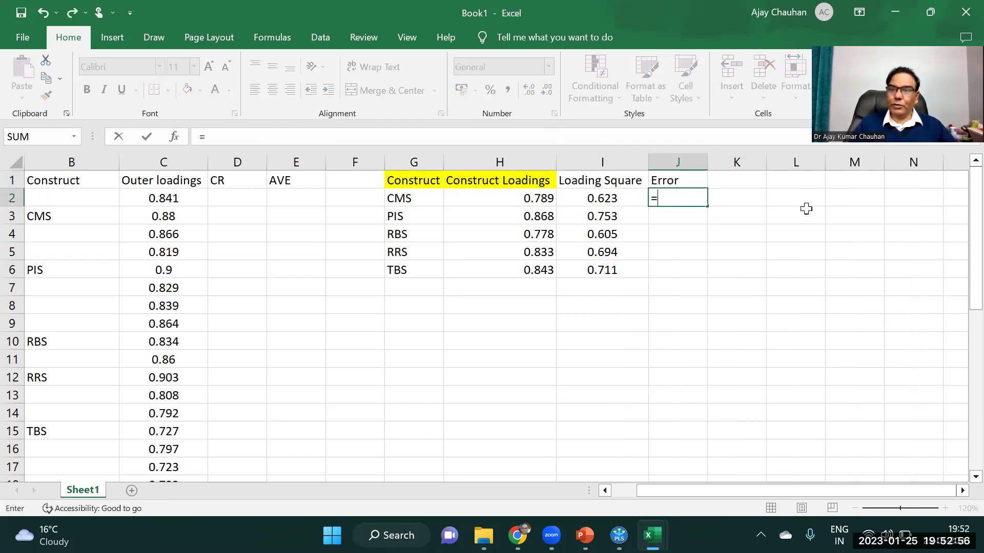
{"action": "type", "text": "1-"}
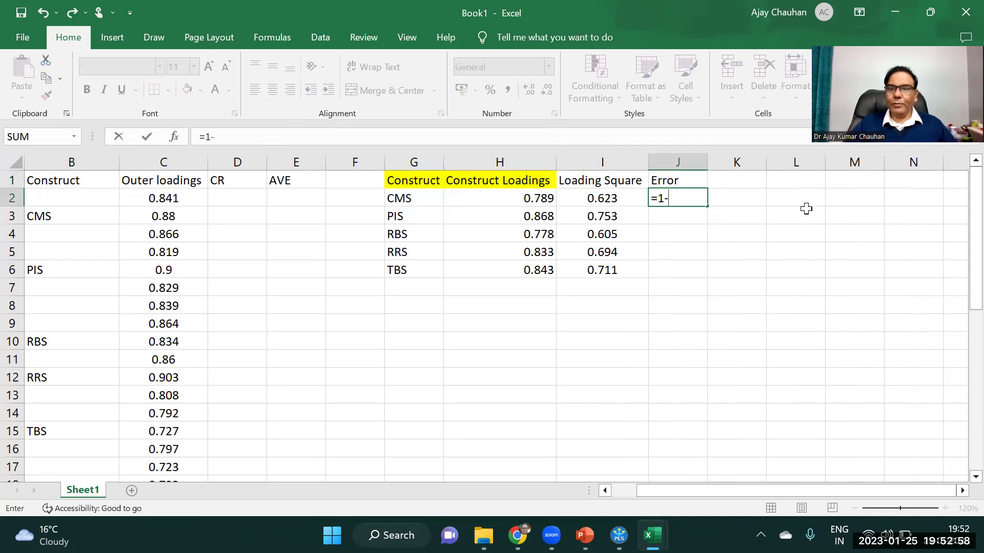
{"action": "left_click", "coordinate": [596, 198]}
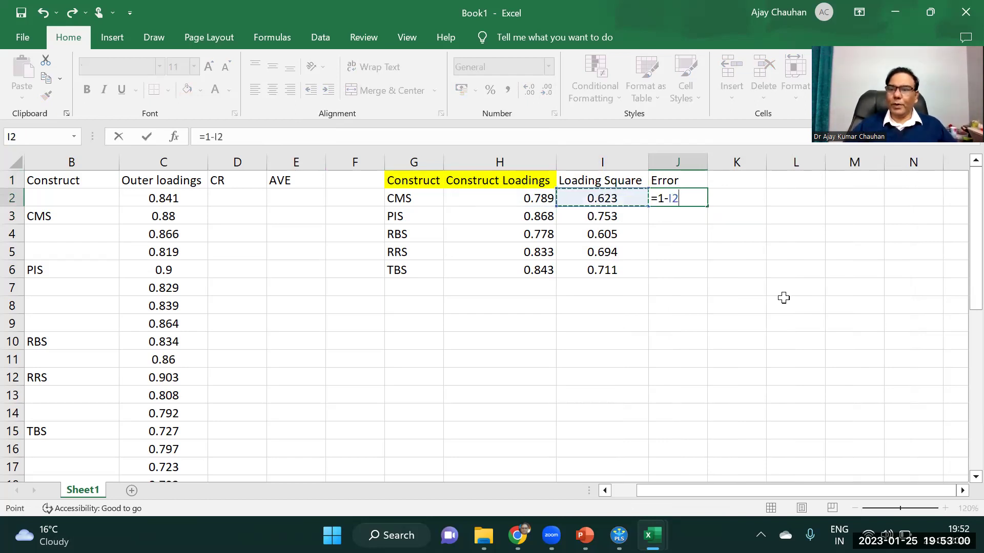
{"action": "type", "text": "\\"}
{"action": "key", "text": "BackSpace"}
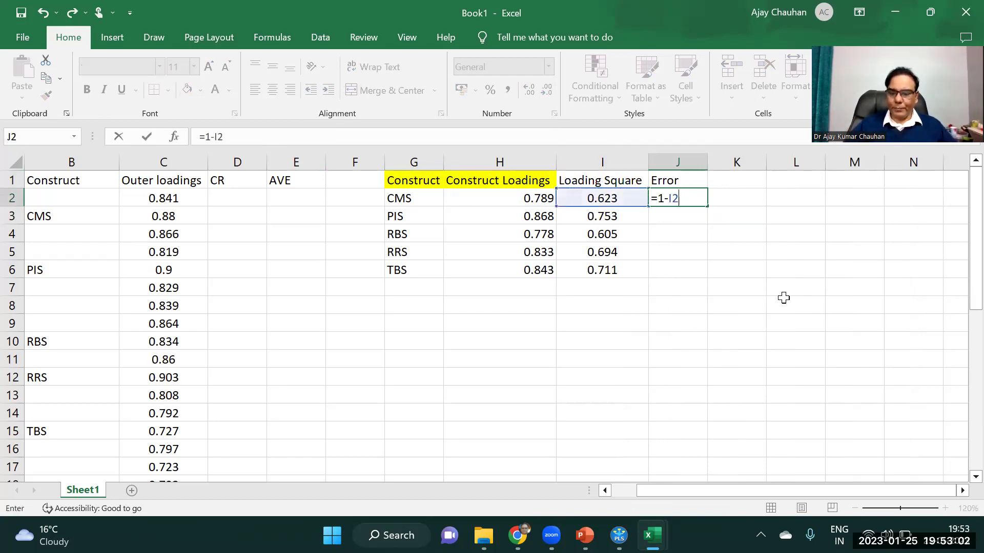
{"action": "key", "text": "Return"}
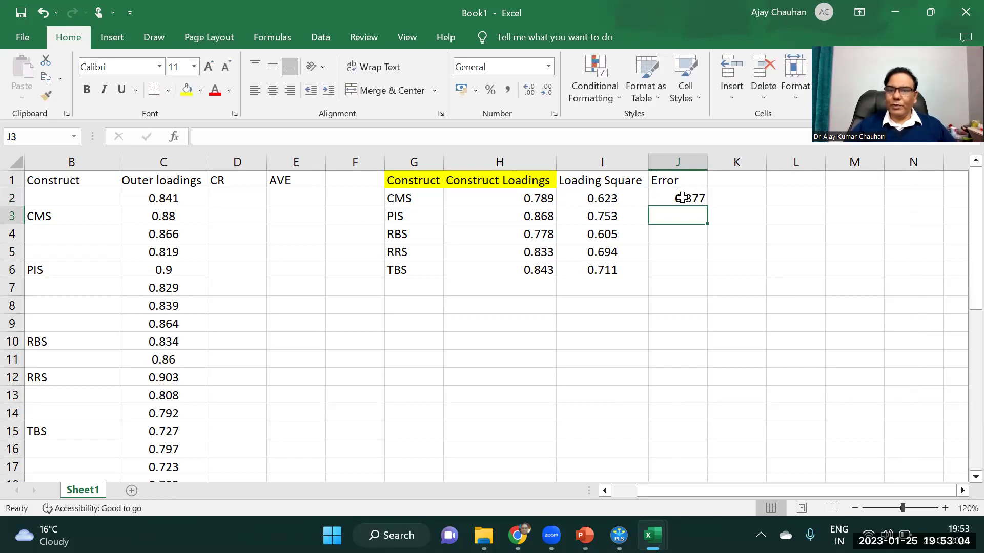
{"action": "left_click", "coordinate": [681, 198]}
{"action": "double_click", "coordinate": [707, 207]}
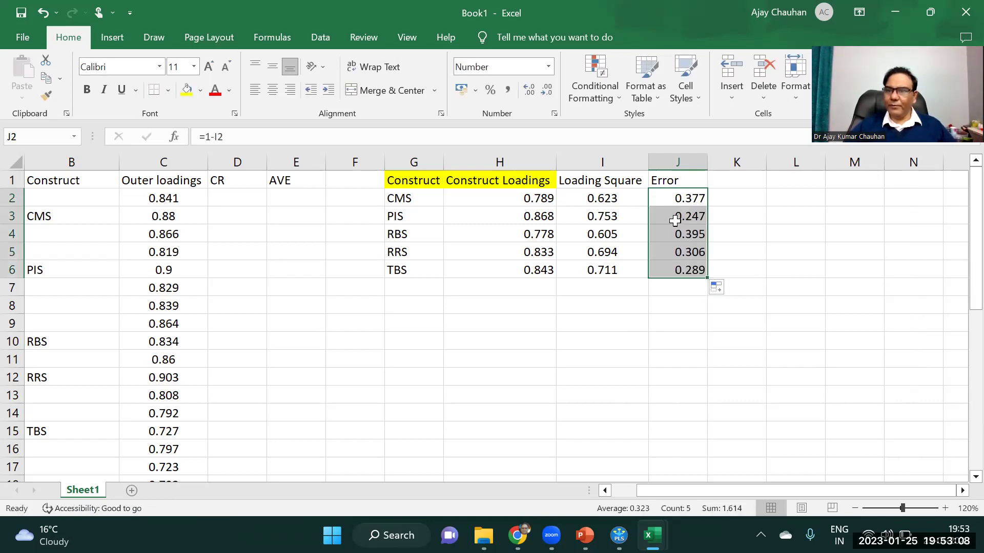
{"action": "left_click", "coordinate": [698, 338]}
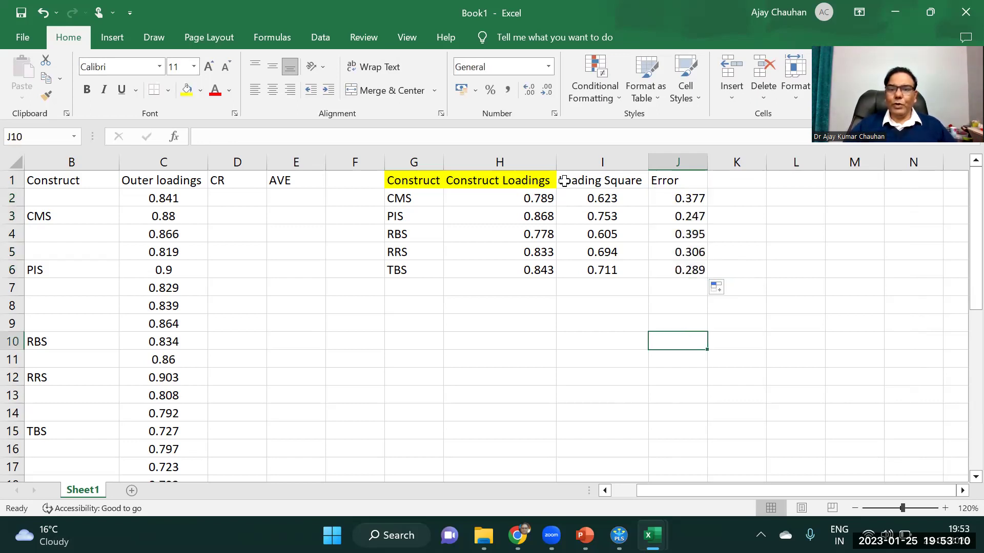
- Extend the yellow heading fill to the Loading Square and Error headings in I1:J1
{"action": "left_click_drag", "start_coordinate": [555, 181], "coordinate": [669, 178]}
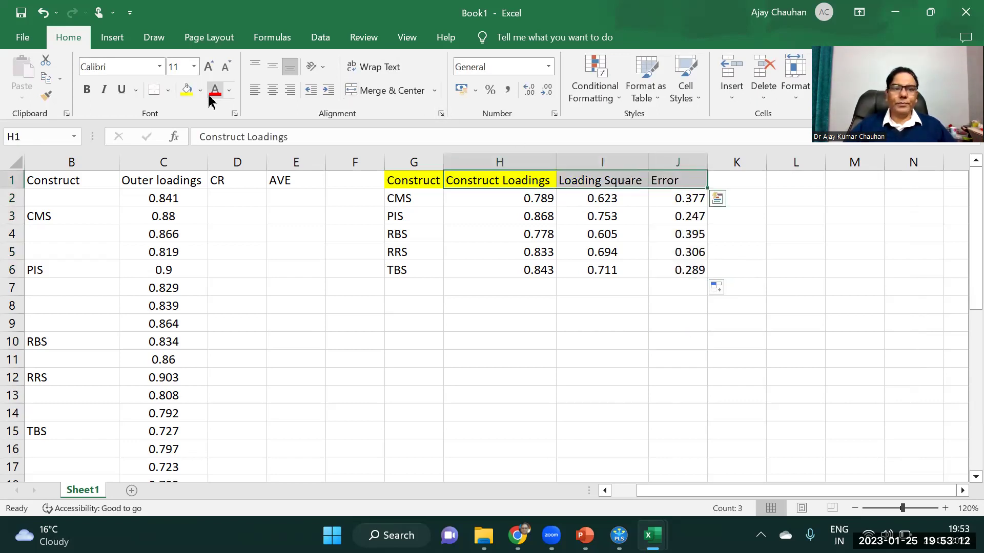
{"action": "left_click", "coordinate": [186, 92]}
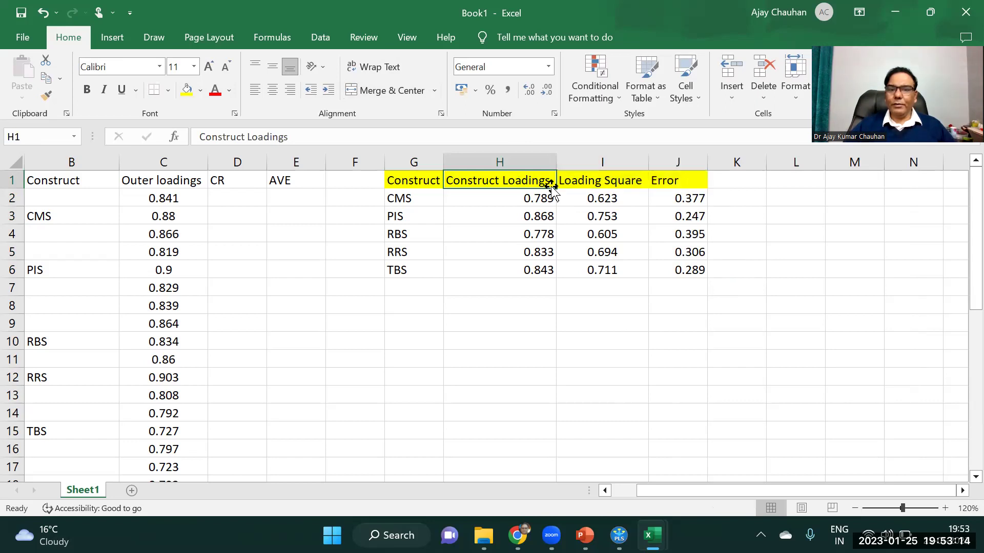
{"action": "left_click", "coordinate": [592, 180]}
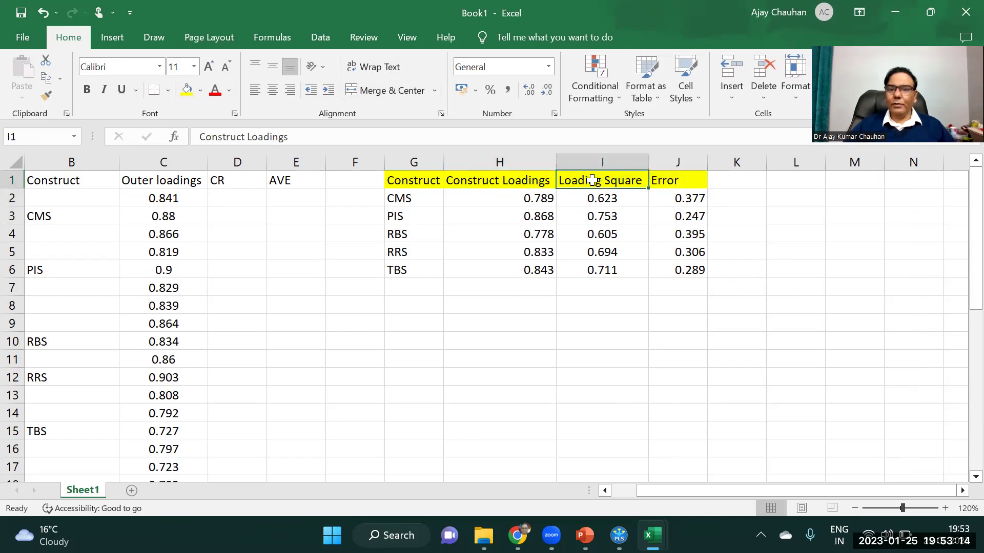
{"action": "left_click", "coordinate": [683, 179]}
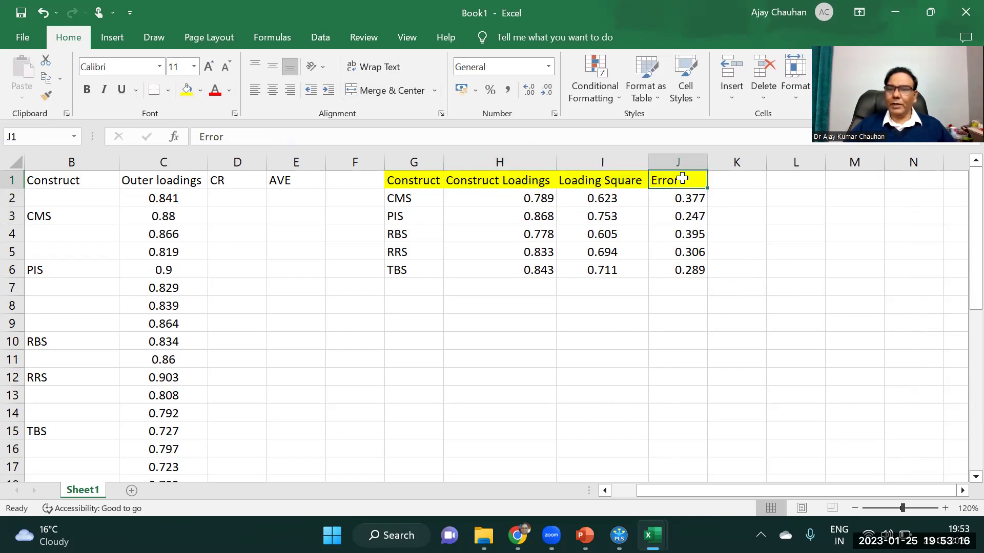
- Add a Total label in G8, sum the construct loadings in H8 with =SUM(H2:H6), and copy the formula across to J8
{"action": "left_click", "coordinate": [420, 308]}
{"action": "type", "text": "Total"}
{"action": "key", "text": "Tab"}
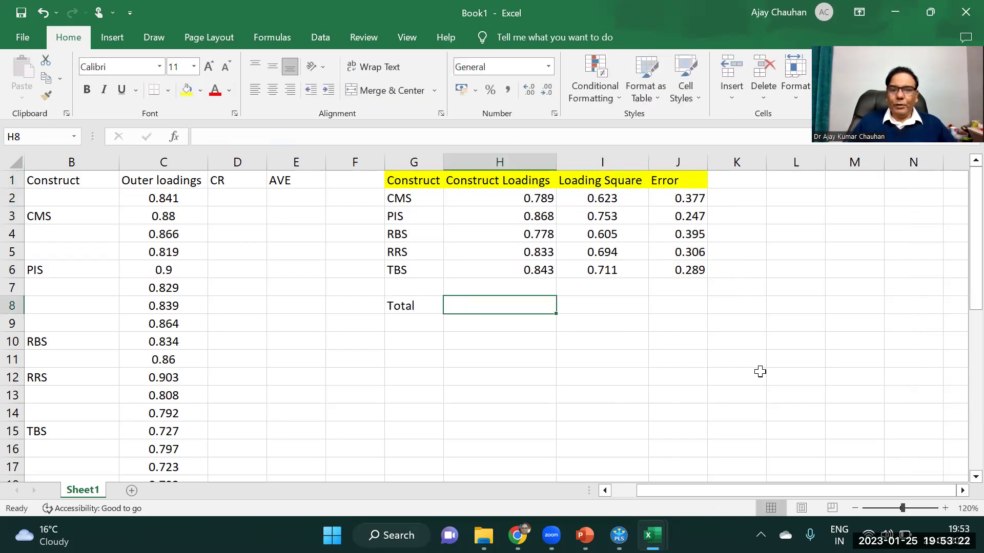
{"action": "type", "text": "=s"}
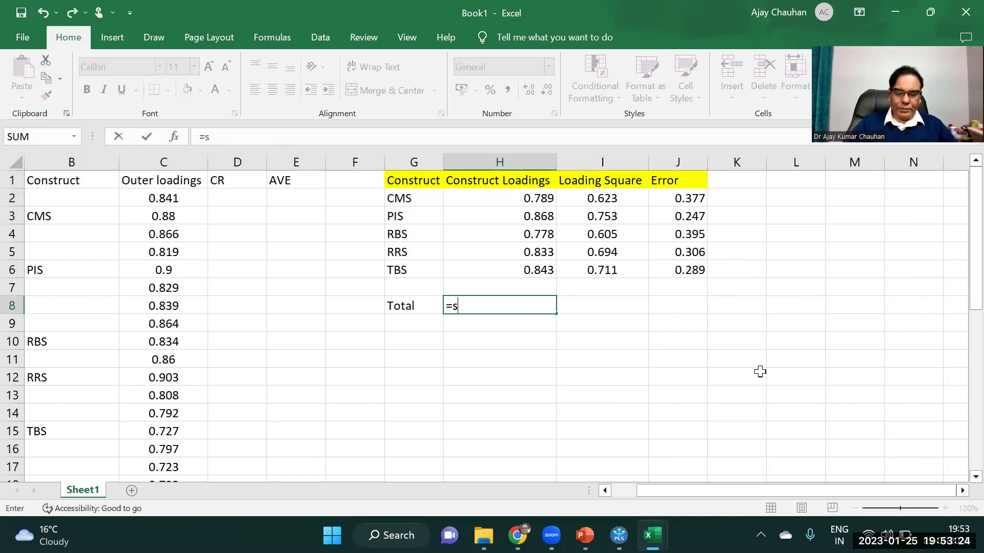
{"action": "type", "text": "um("}
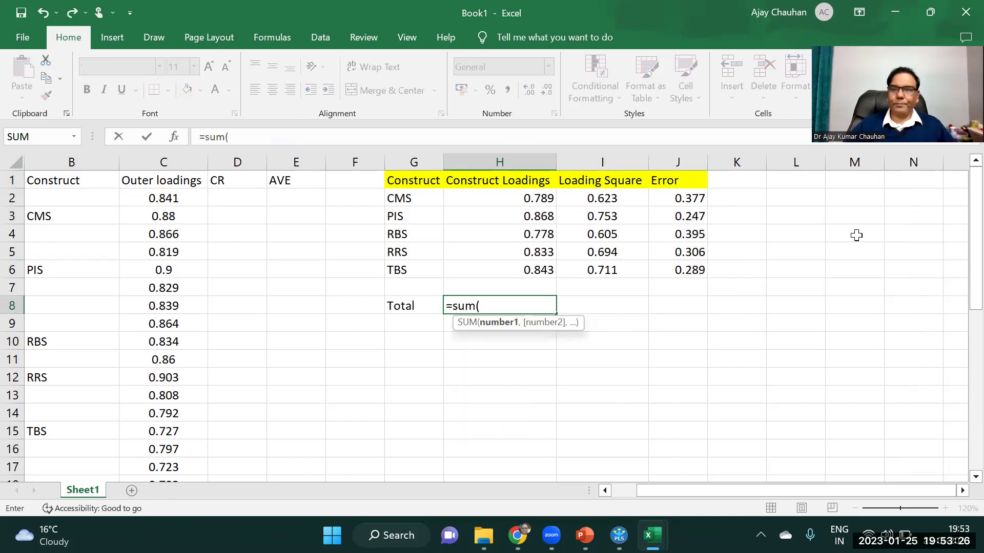
{"action": "left_click_drag", "start_coordinate": [527, 198], "coordinate": [548, 279]}
{"action": "key", "text": "Return"}
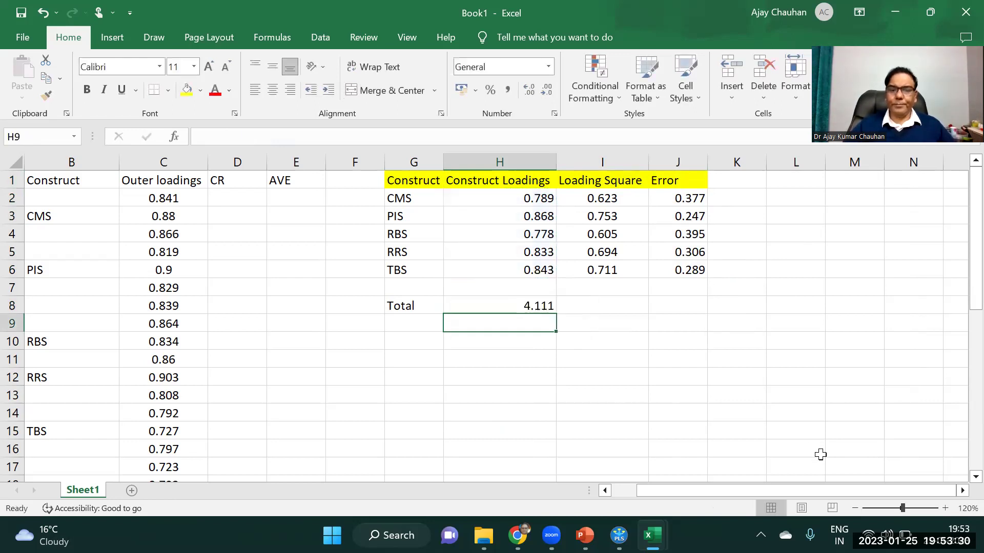
{"action": "left_click", "coordinate": [552, 304]}
{"action": "left_click_drag", "start_coordinate": [554, 314], "coordinate": [684, 314]}
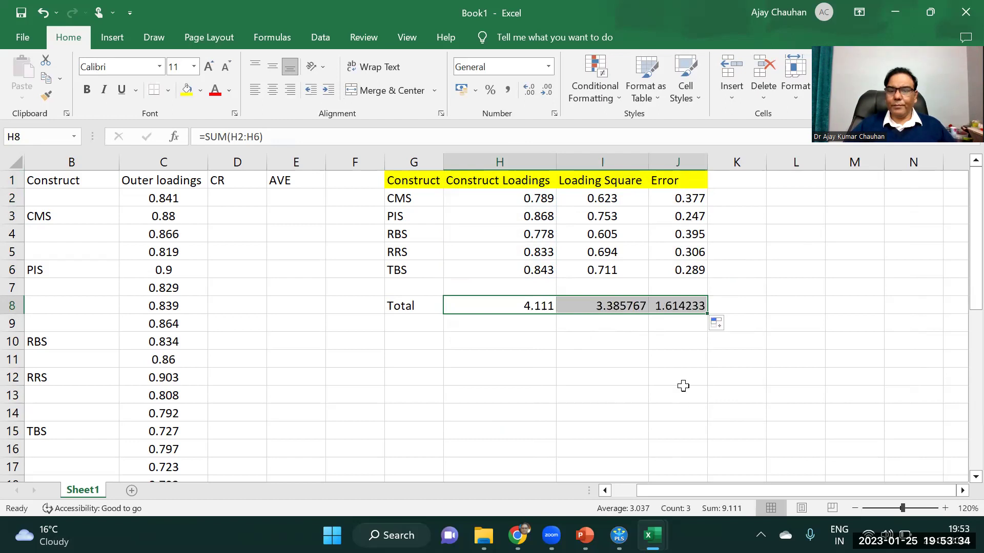
- Format the totals in H8:J8 to three decimal places and centre them in their cells
{"action": "left_click", "coordinate": [547, 90]}
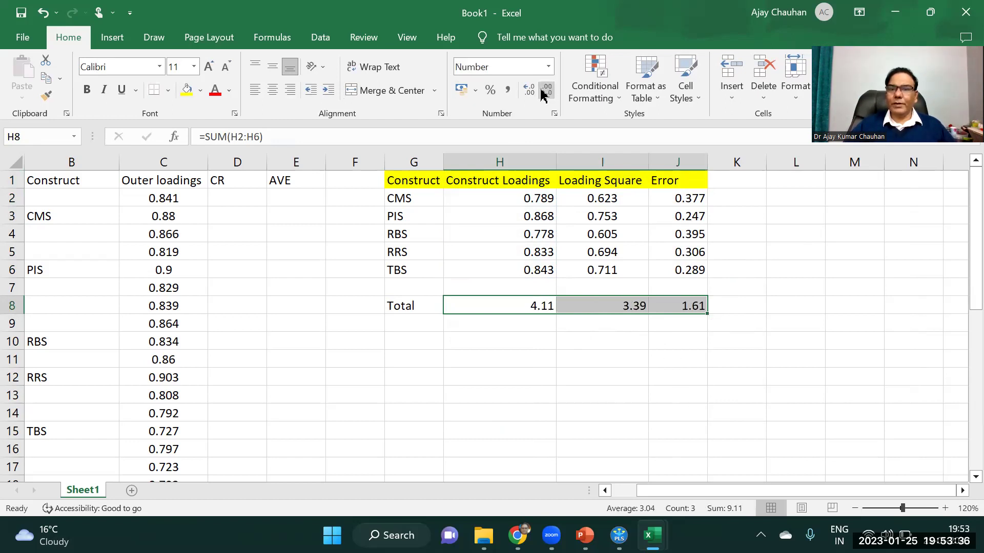
{"action": "left_click", "coordinate": [529, 90]}
{"action": "left_click", "coordinate": [529, 89]}
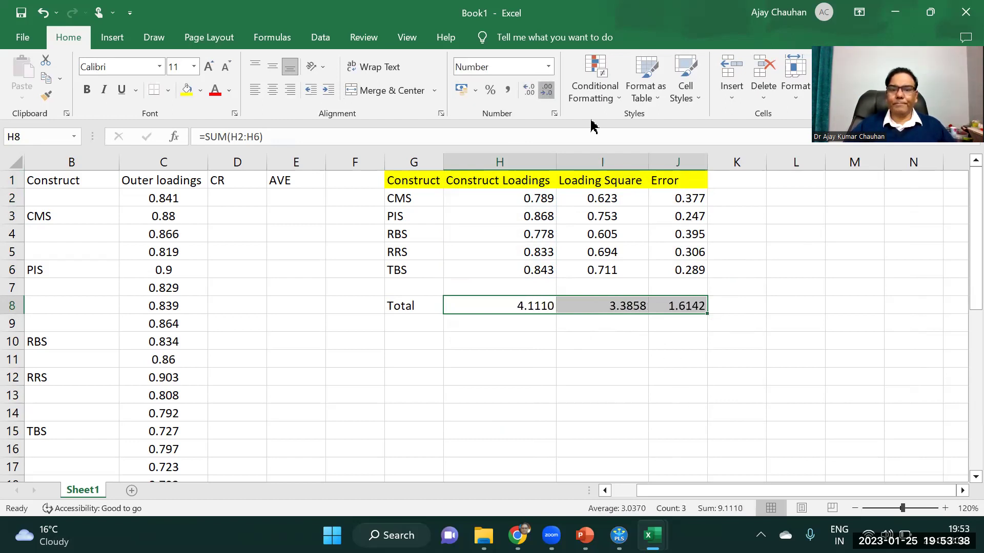
{"action": "left_click", "coordinate": [546, 91]}
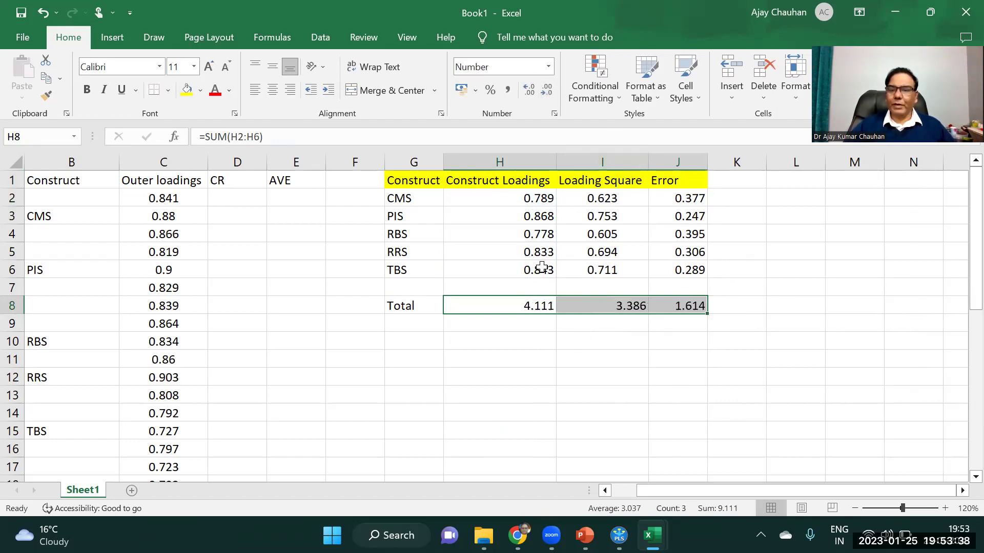
{"action": "left_click", "coordinate": [273, 90]}
{"action": "left_click", "coordinate": [632, 378]}
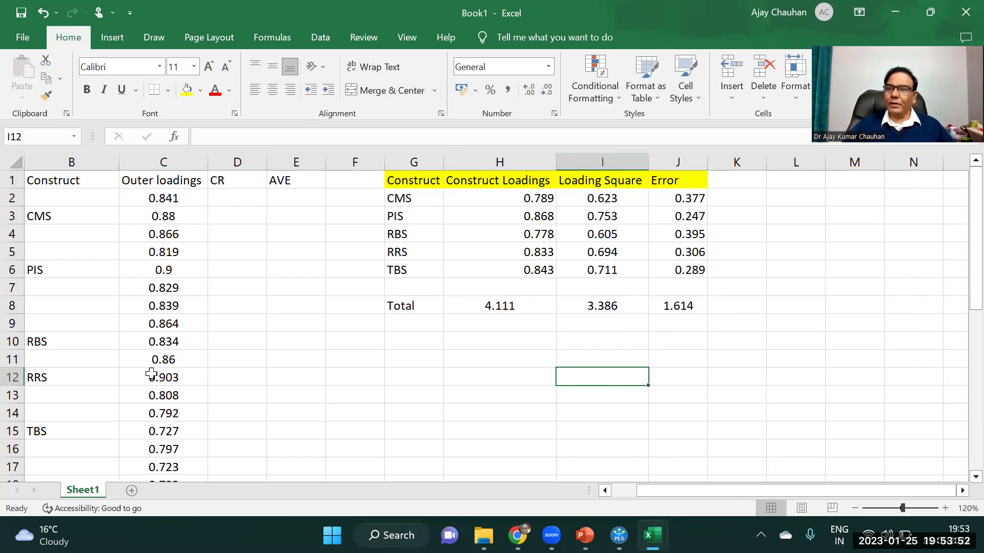
- Add the label CR in cell H11 and the label AVE in cell H12
{"action": "left_click", "coordinate": [484, 356]}
{"action": "type", "text": "CR"}
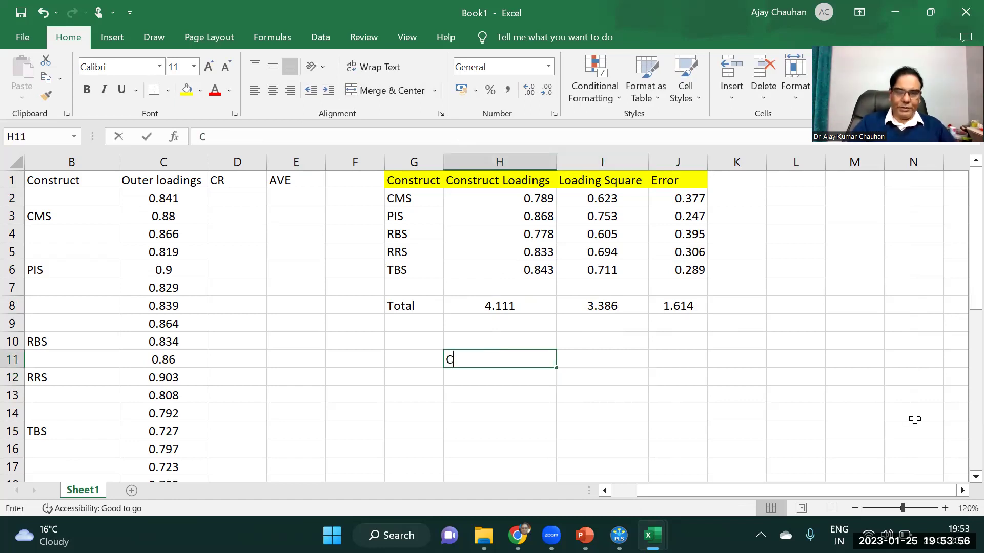
{"action": "key", "text": "Return"}
{"action": "type", "text": "AVE"}
{"action": "key", "text": "Tab"}
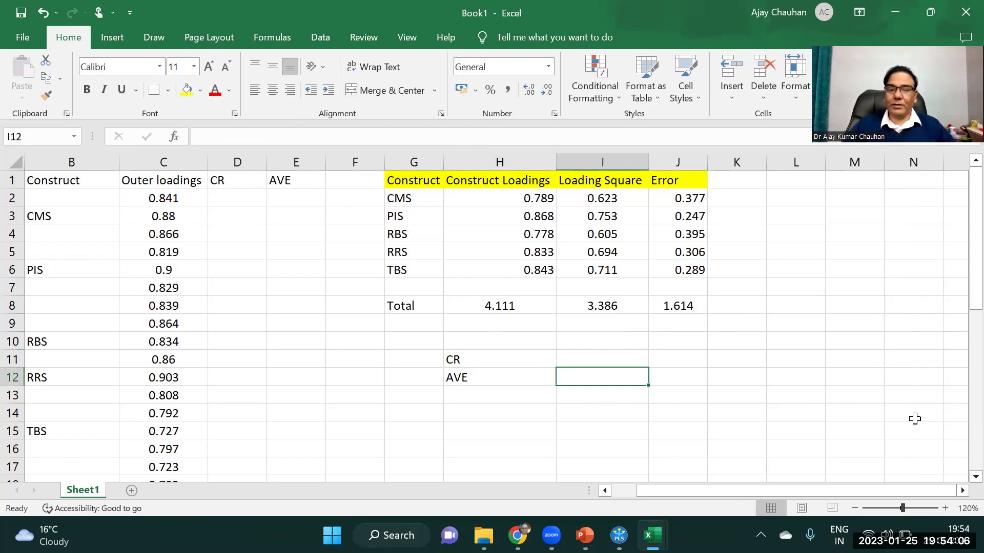
{"action": "left_click", "coordinate": [474, 363]}
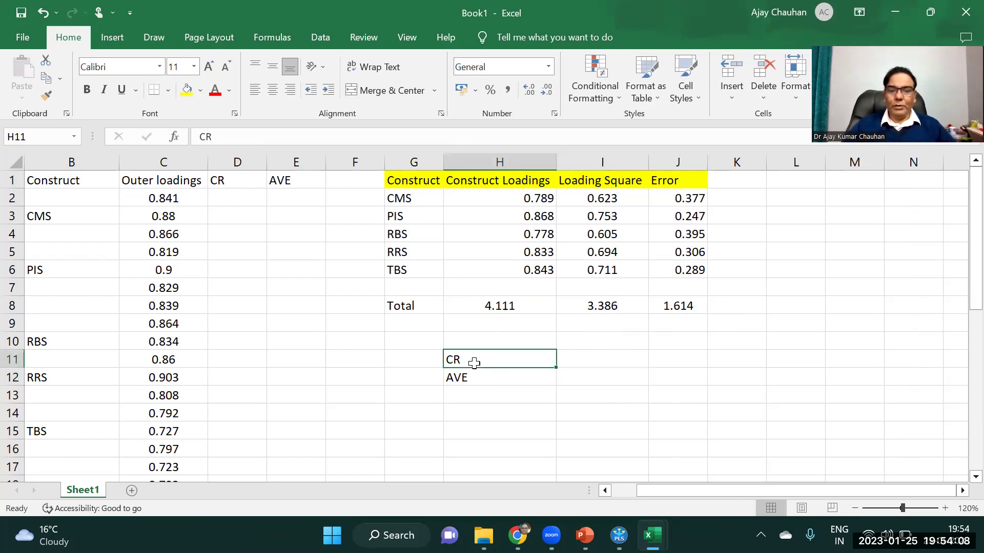
{"action": "left_click", "coordinate": [584, 359]}
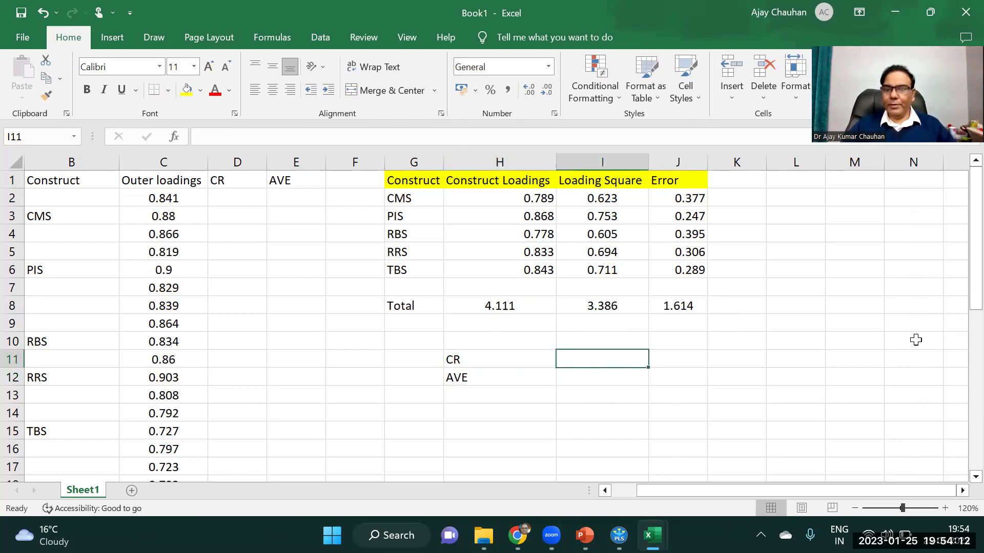
- Return to the Book1 sheet and erase the handwritten CR formula drawn over it
{"action": "left_click", "coordinate": [961, 492]}
{"action": "mouse_move", "coordinate": [652, 535]}
{"action": "left_click", "coordinate": [605, 505]}
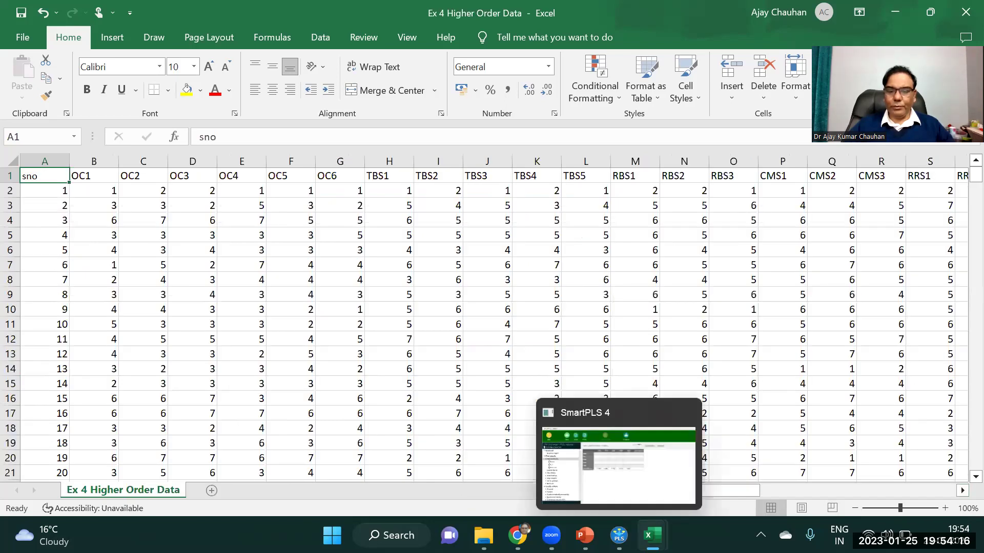
{"action": "left_click", "coordinate": [708, 479]}
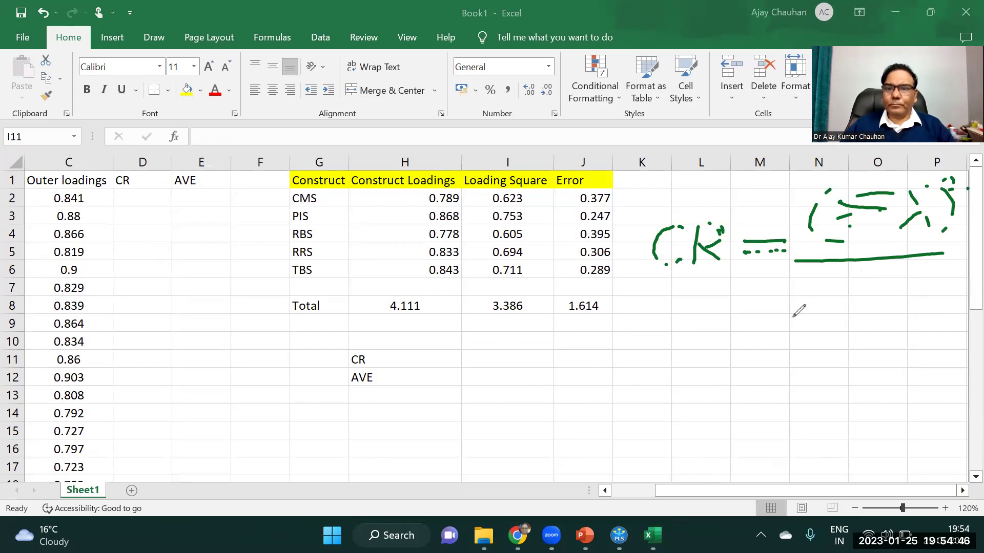
{"action": "key", "text": "e"}
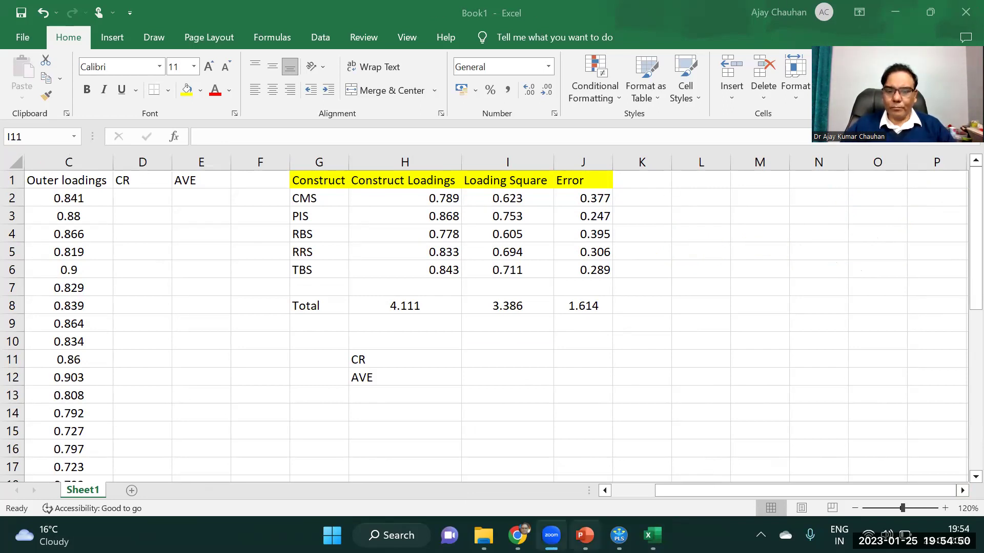
- Switch to PowerPoint and look through the Session 7 Higher Order Construct slides for the CR and AVE formulas
{"action": "left_click", "coordinate": [585, 535]}
{"action": "left_click", "coordinate": [82, 215]}
{"action": "left_click", "coordinate": [76, 157]}
{"action": "left_click", "coordinate": [103, 379]}
{"action": "left_click", "coordinate": [123, 431]}
{"action": "mouse_move", "coordinate": [147, 325]}
{"action": "left_mouse_down"}
{"action": "mouse_move", "coordinate": [154, 441]}
{"action": "mouse_move", "coordinate": [150, 317]}
{"action": "left_mouse_up"}
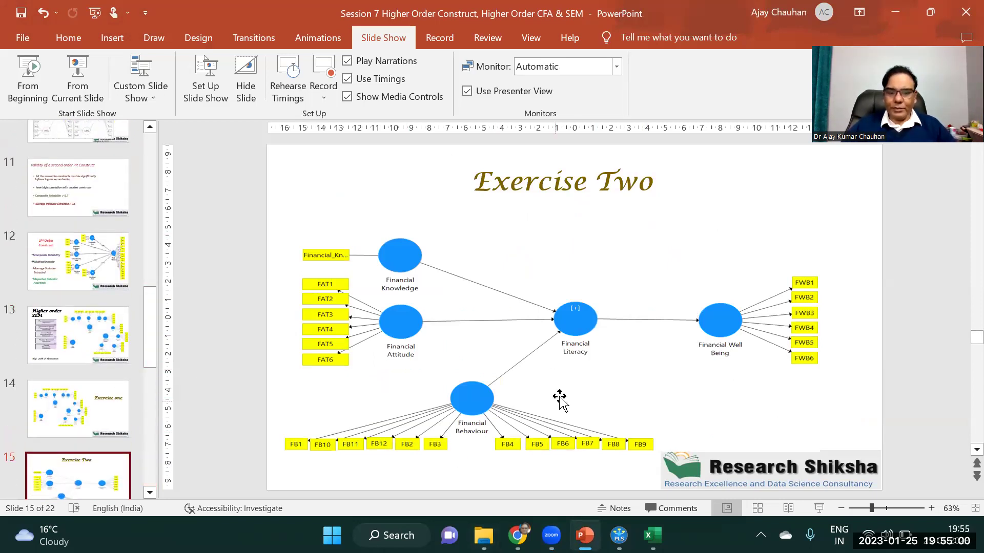
- Open the presentation Session 2 Validity Analysis of measurement model from the Day 123 folder in SMARTPLS 4
{"action": "key", "text": "alt+Tab"}
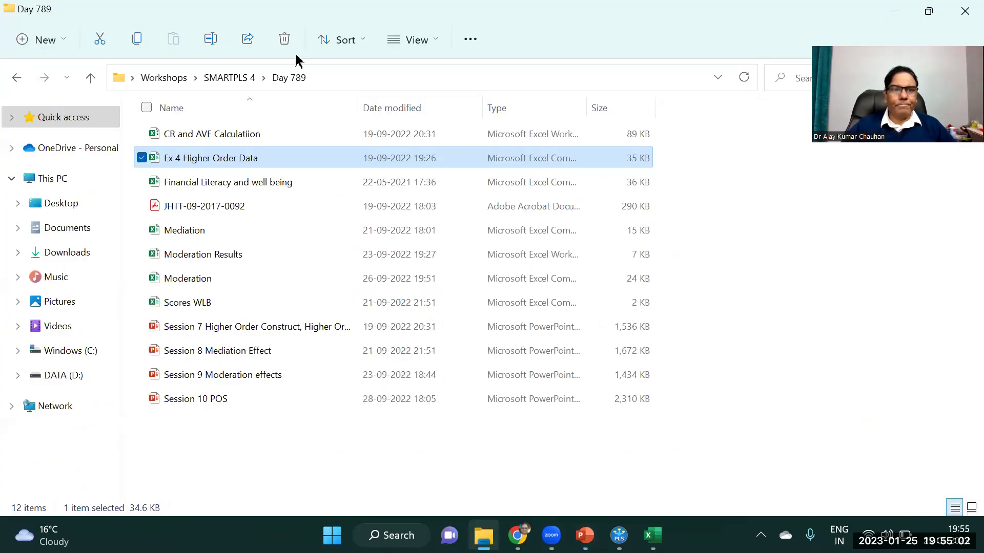
{"action": "left_click", "coordinate": [229, 77]}
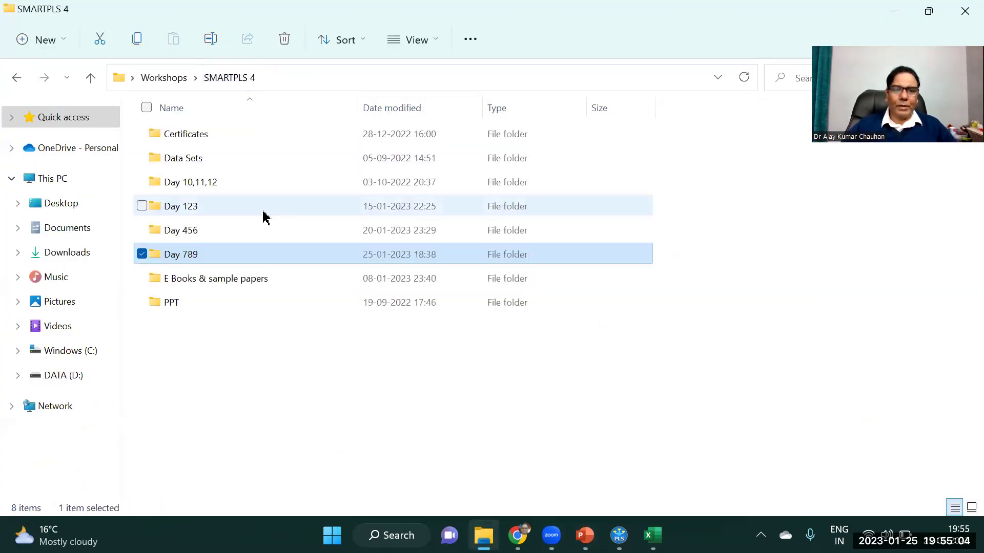
{"action": "double_click", "coordinate": [187, 214]}
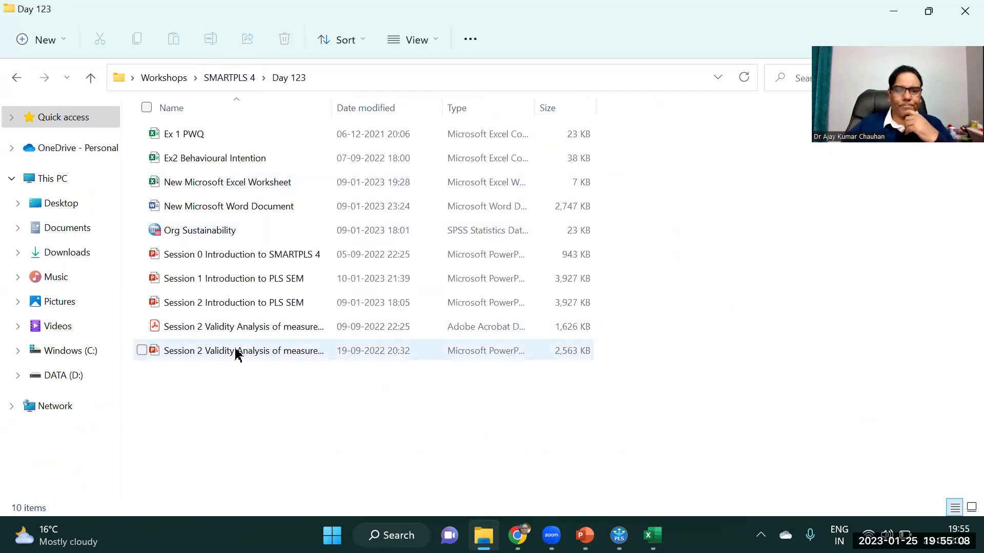
{"action": "left_click", "coordinate": [232, 352]}
{"action": "double_click", "coordinate": [231, 352]}
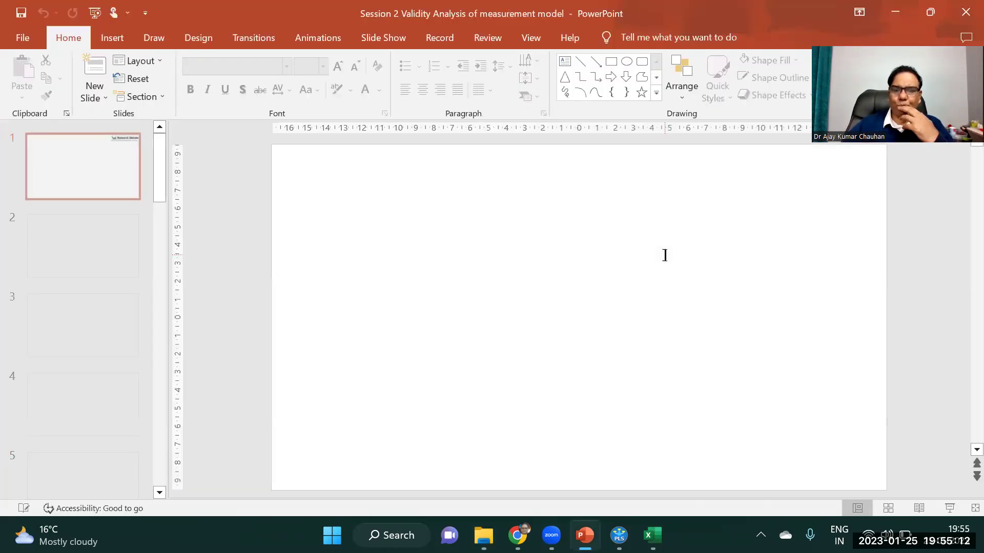
- Find the Construct Validity slide with the CR and AVE formulas and start the slide show from it
{"action": "scroll", "coordinate": [962, 351], "scroll_direction": "down", "scroll_amount": 7}
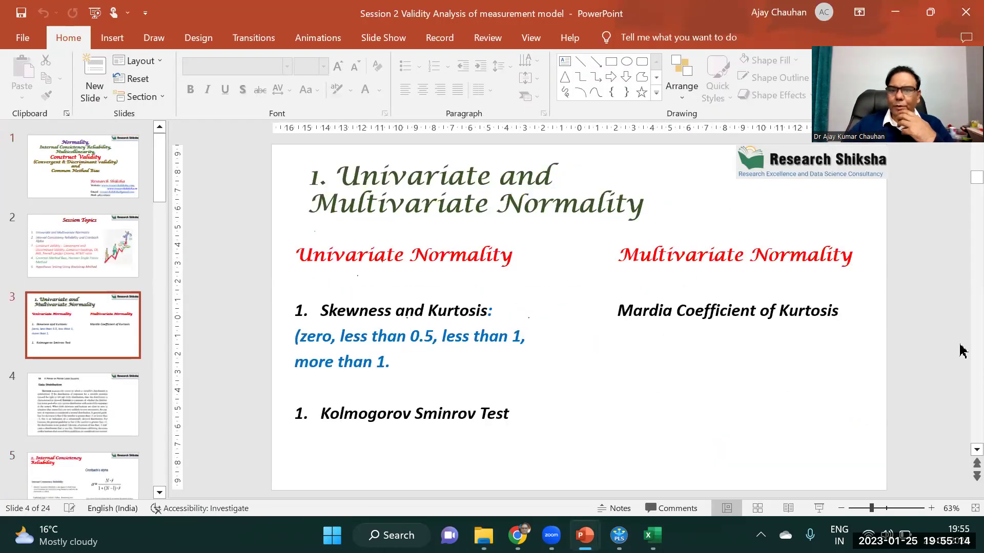
{"action": "scroll", "coordinate": [962, 350], "scroll_direction": "down", "scroll_amount": 3}
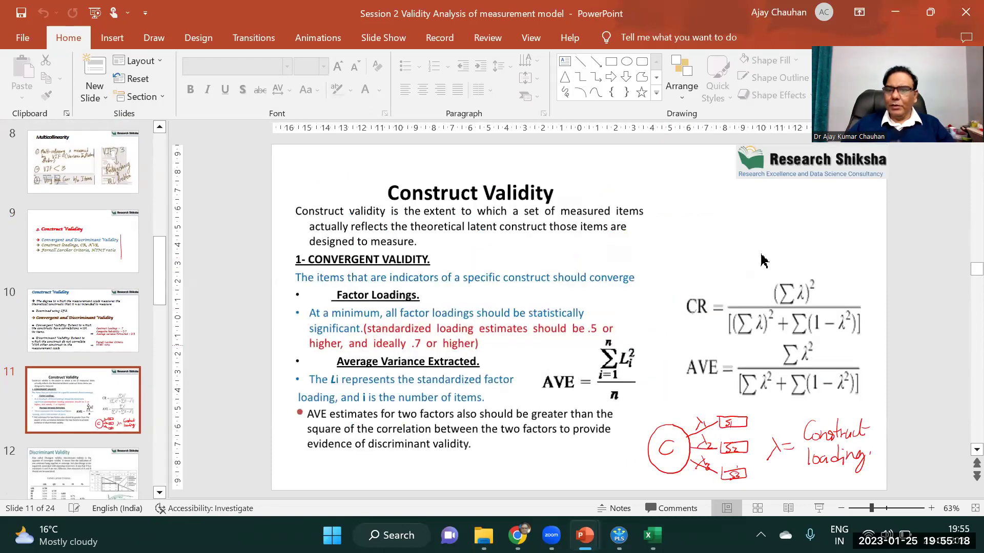
{"action": "left_click", "coordinate": [396, 47]}
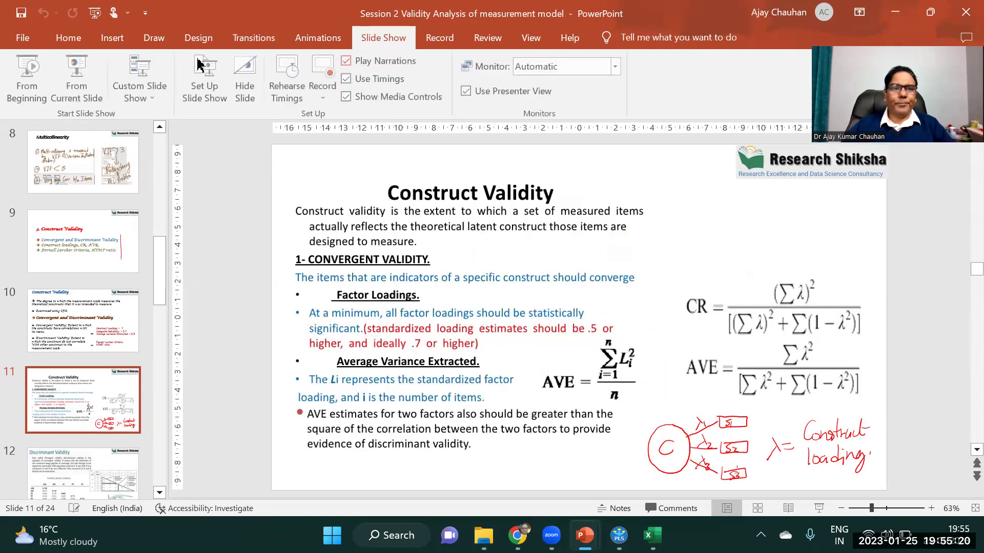
{"action": "left_click", "coordinate": [72, 90]}
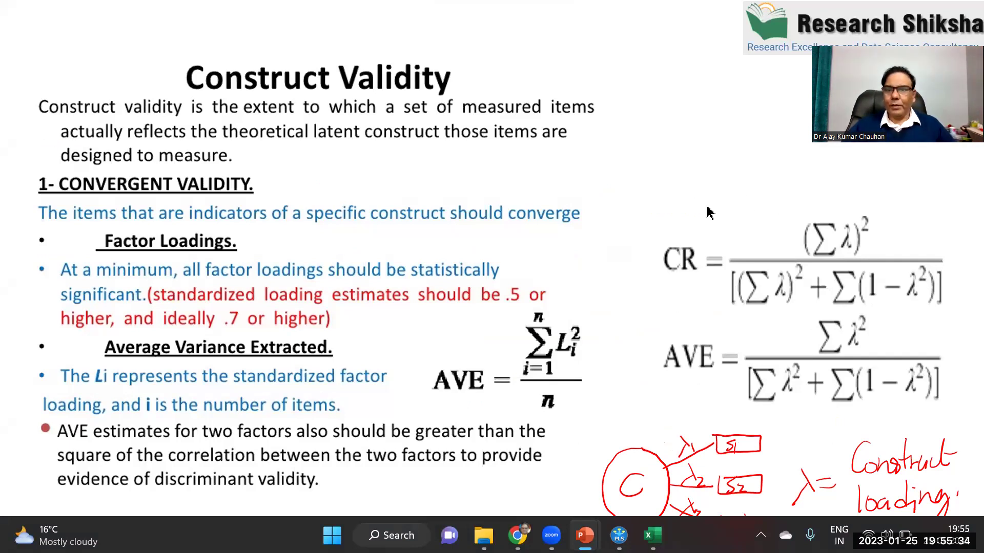
- Snip the CR and AVE formulas and paste them beside the bullets on slide 11 of the Session 7 presentation
{"action": "key", "text": "super+shift+s"}
{"action": "left_click_drag", "start_coordinate": [644, 205], "coordinate": [962, 412]}
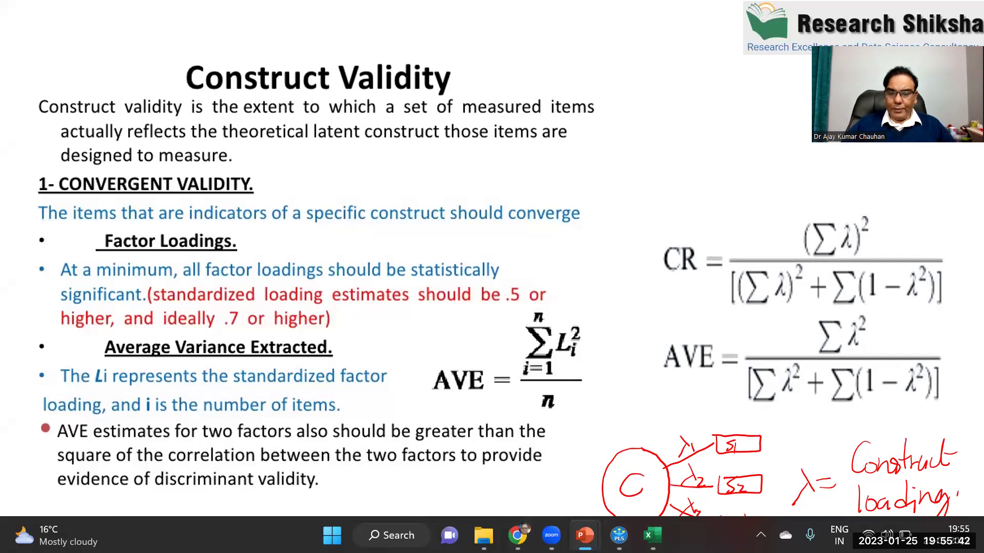
{"action": "mouse_move", "coordinate": [584, 535]}
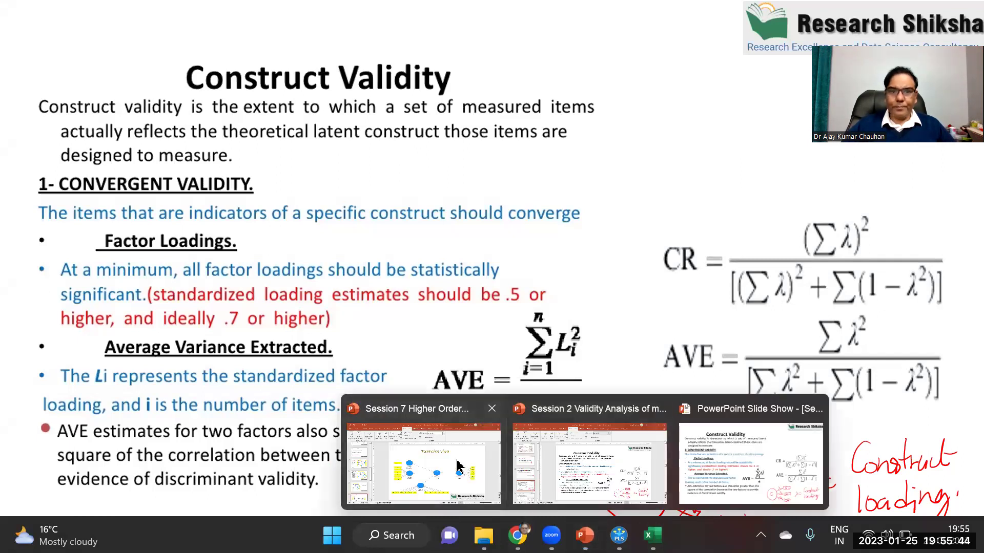
{"action": "left_click", "coordinate": [423, 461]}
{"action": "left_click", "coordinate": [78, 188]}
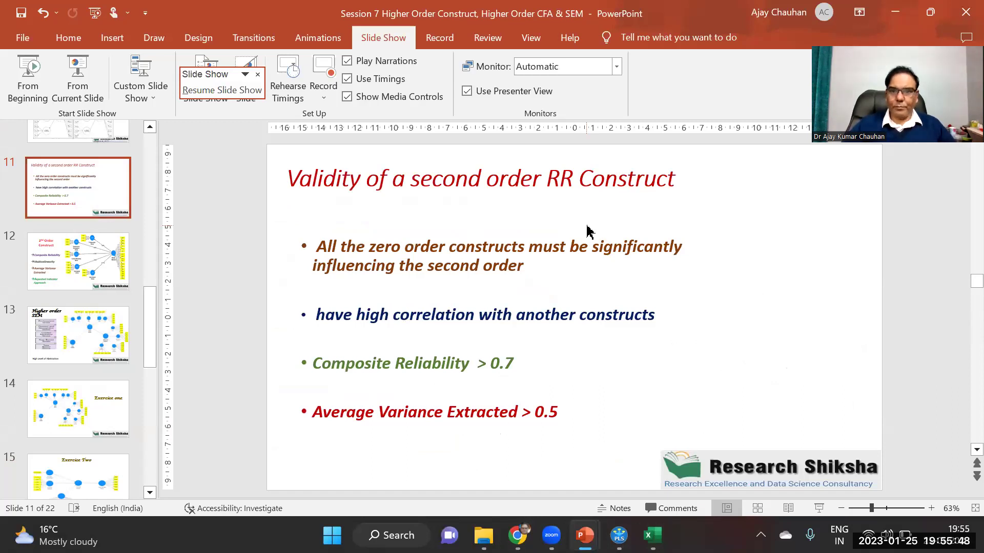
{"action": "key", "text": "ctrl+v"}
{"action": "left_click_drag", "start_coordinate": [599, 317], "coordinate": [803, 343]}
- Switch to Book1 in Excel and compute CR in cell I11 with the formula =H8^2/(H8^2 +J8)
{"action": "mouse_move", "coordinate": [652, 535]}
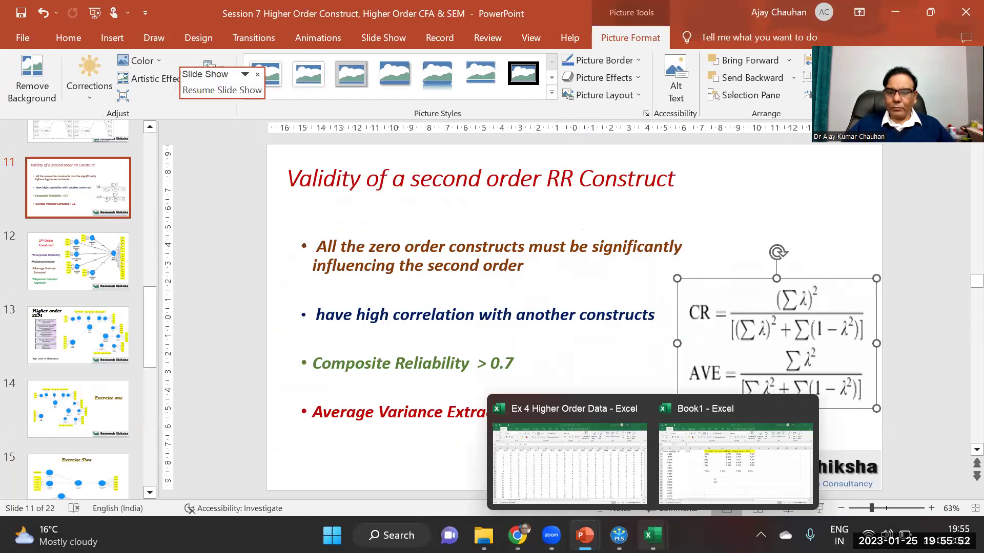
{"action": "left_click", "coordinate": [726, 492]}
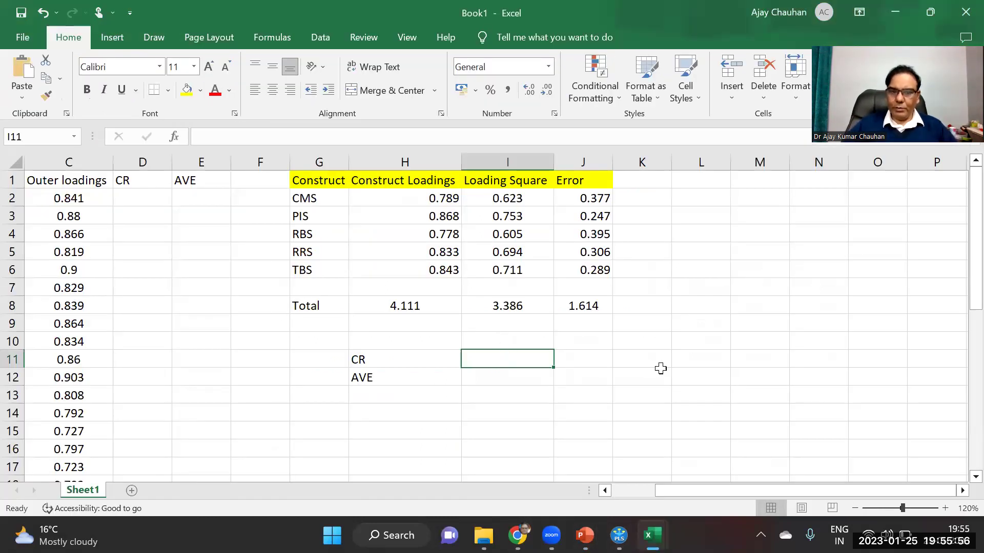
{"action": "type", "text": "="}
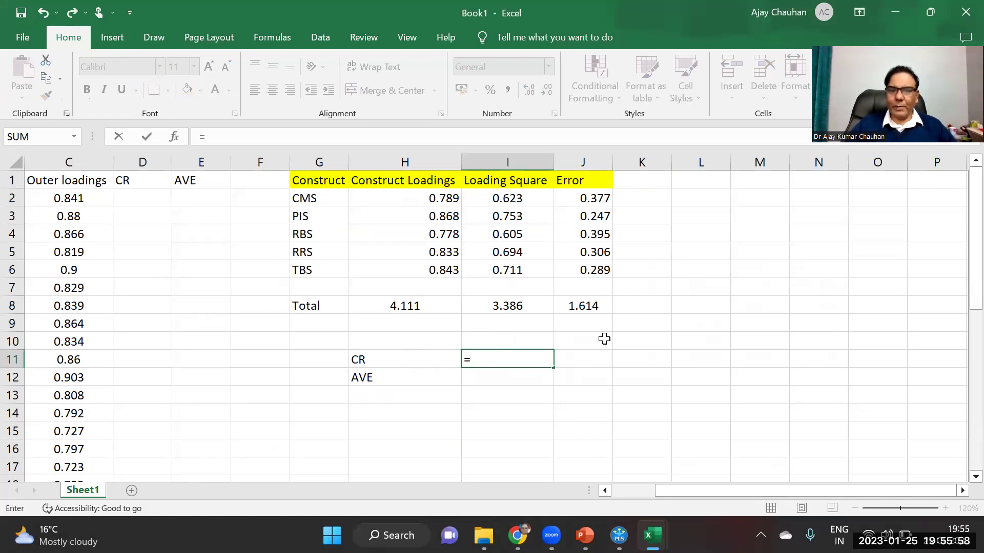
{"action": "left_click", "coordinate": [413, 306]}
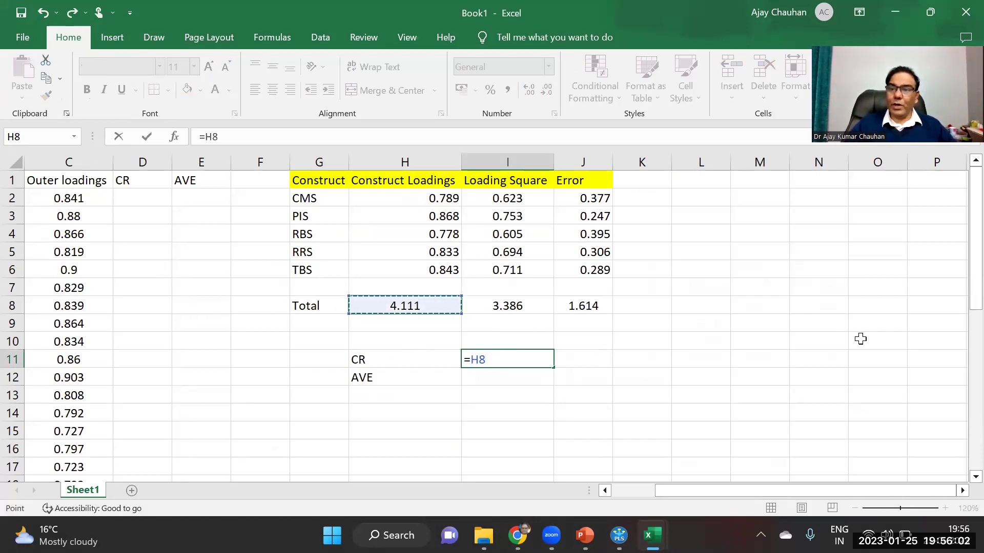
{"action": "type", "text": "^2/("}
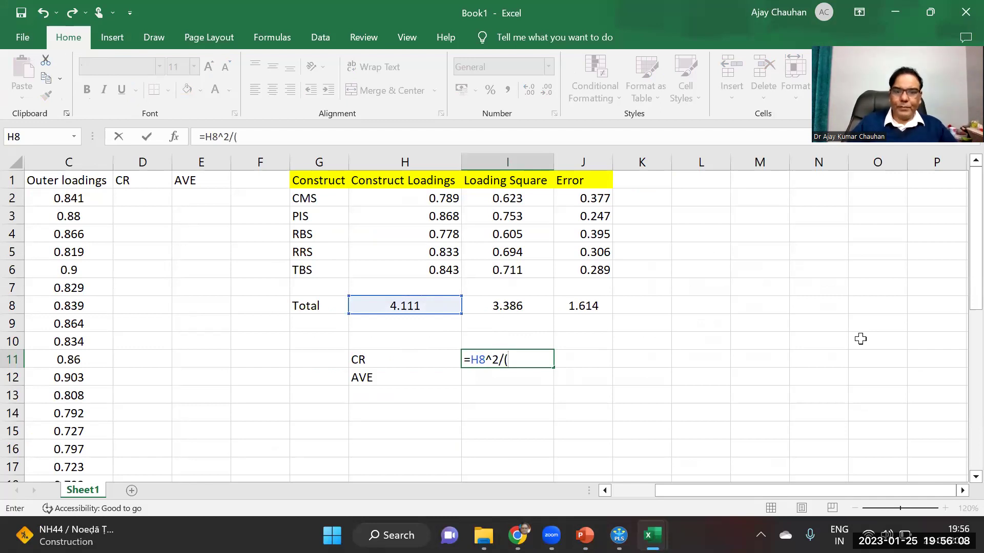
{"action": "left_click", "coordinate": [421, 308]}
{"action": "type", "text": "^2"}
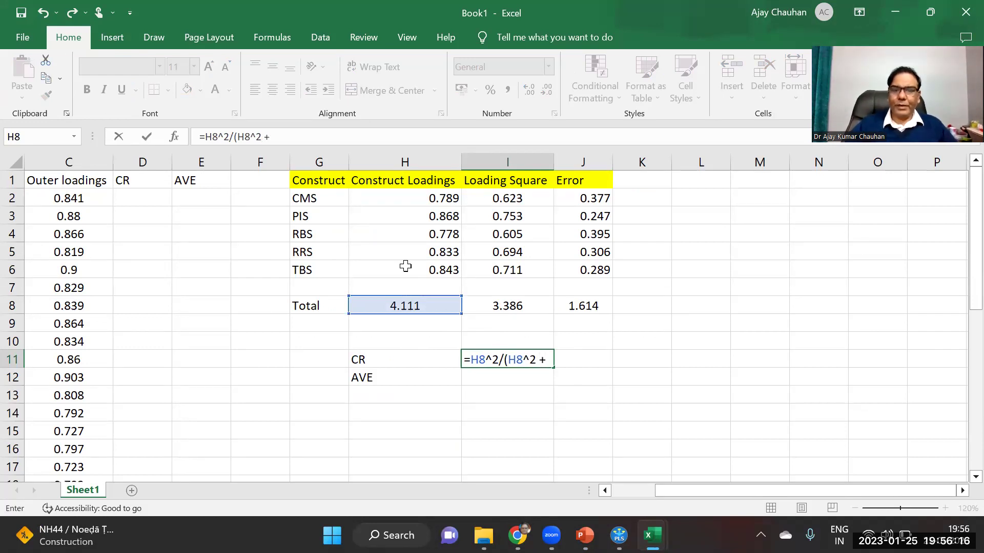
{"action": "type", "text": " +"}
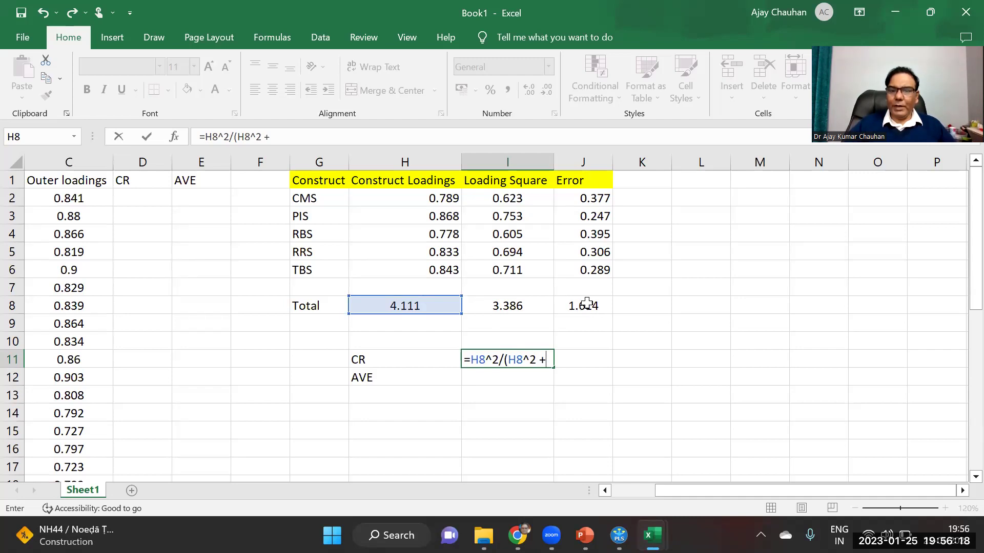
{"action": "left_click", "coordinate": [558, 307]}
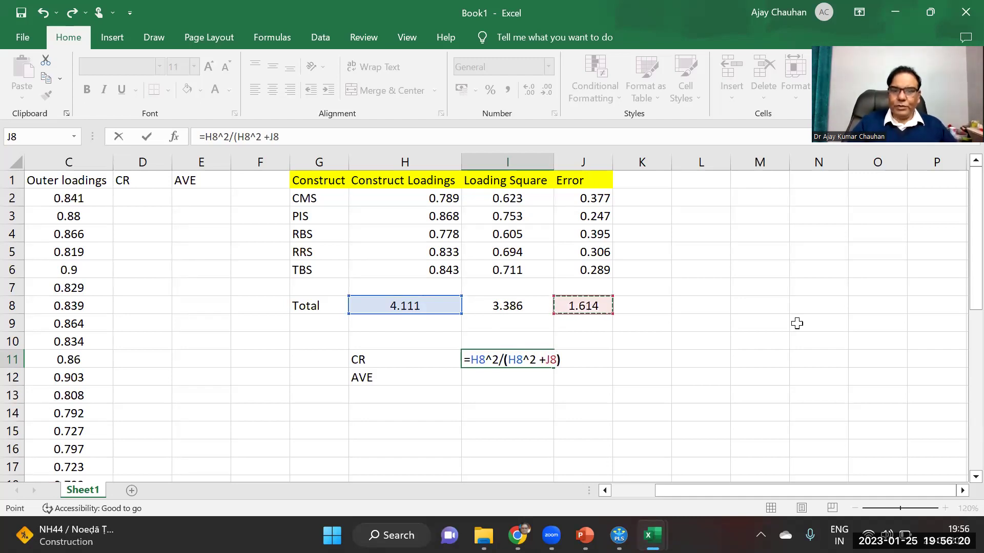
{"action": "type", "text": ")"}
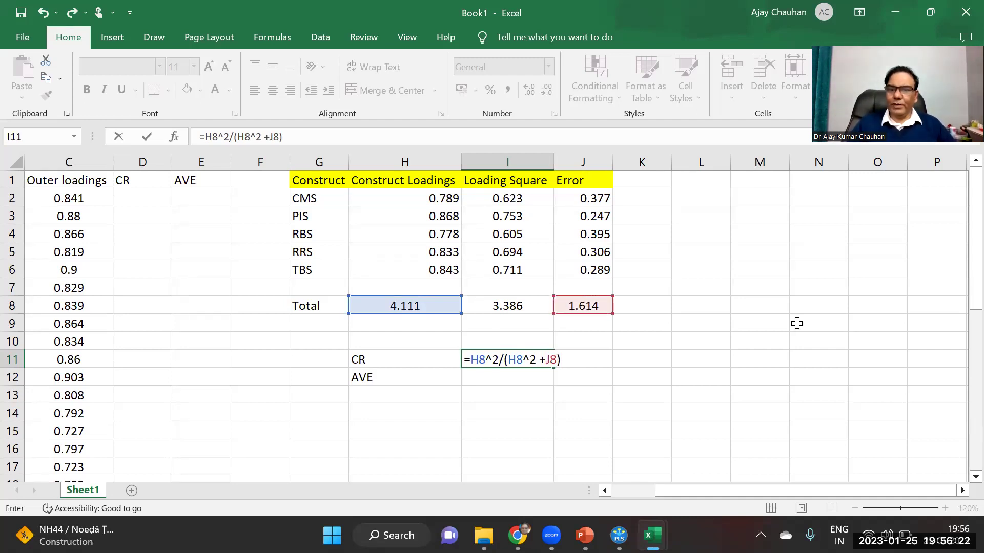
{"action": "key", "text": "Return"}
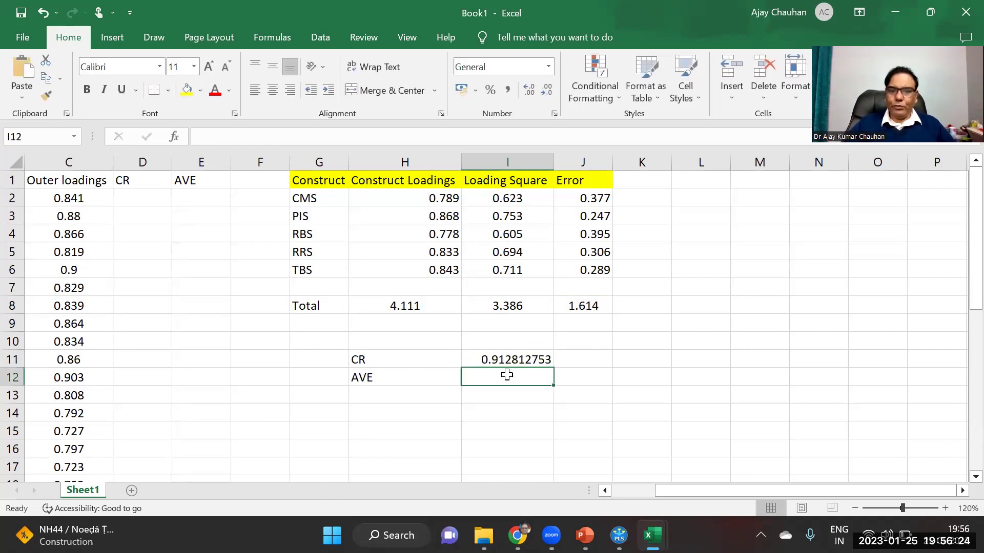
{"action": "left_click", "coordinate": [504, 359]}
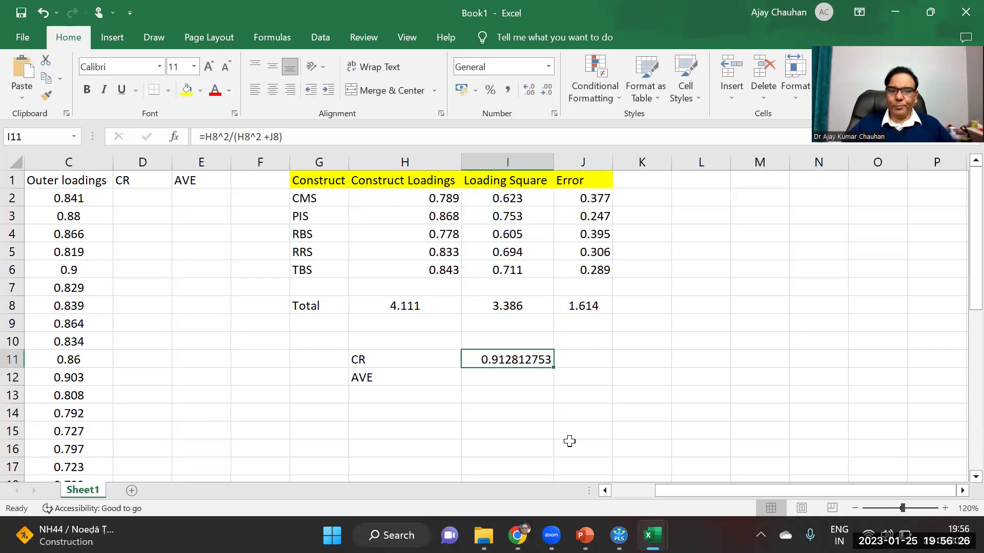
- Compute AVE in cell I12 with the formula =I8/(I8+J8)
{"action": "left_click", "coordinate": [505, 376]}
{"action": "type", "text": "="}
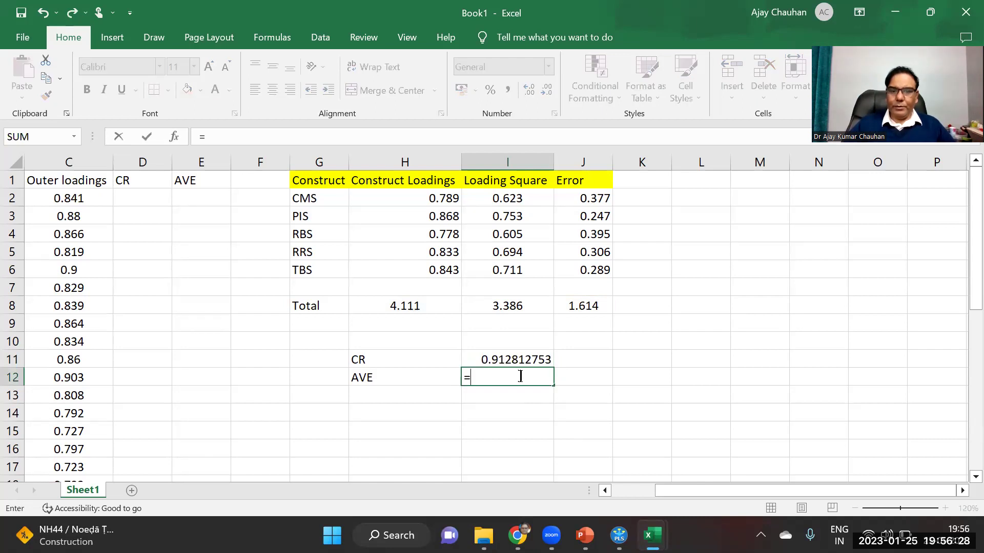
{"action": "left_click", "coordinate": [513, 303]}
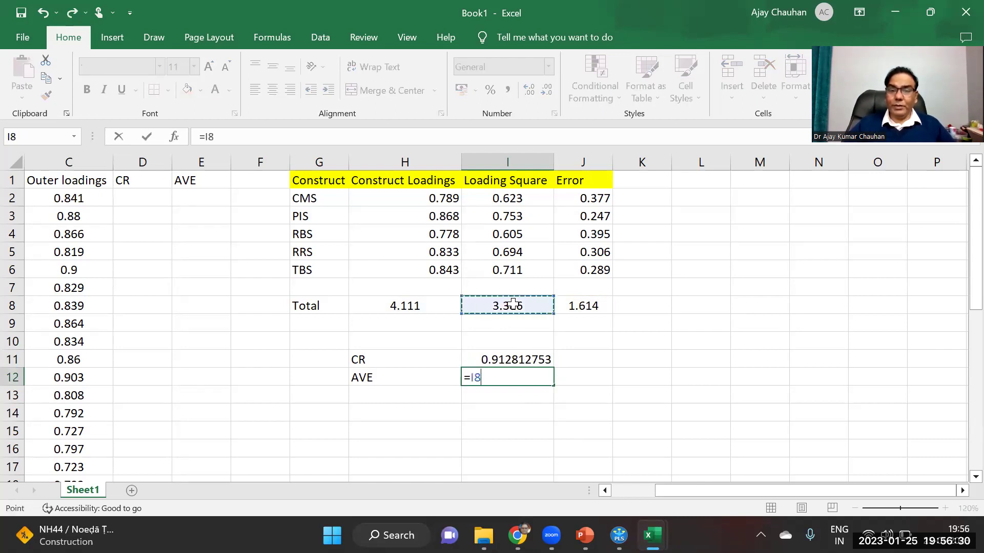
{"action": "type", "text": "/("}
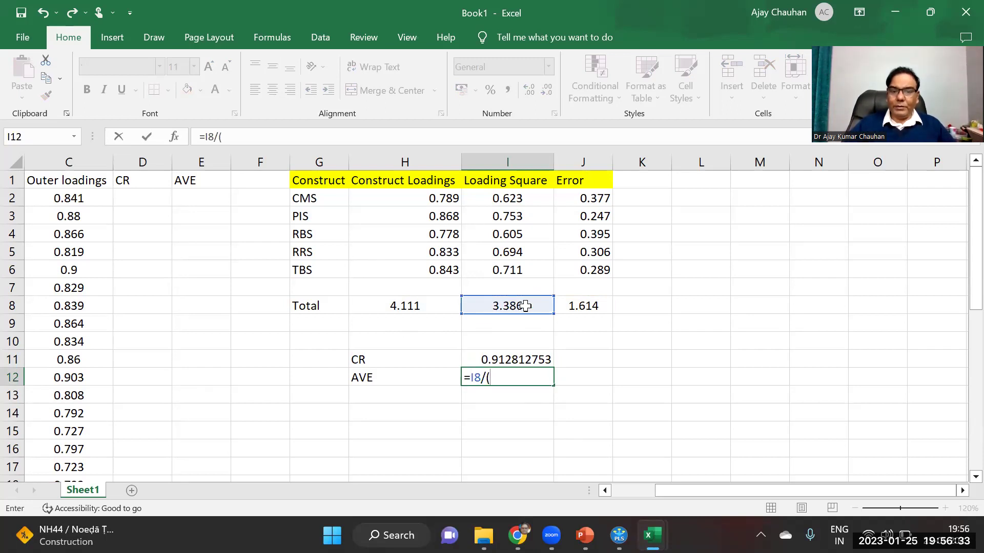
{"action": "left_click", "coordinate": [518, 308]}
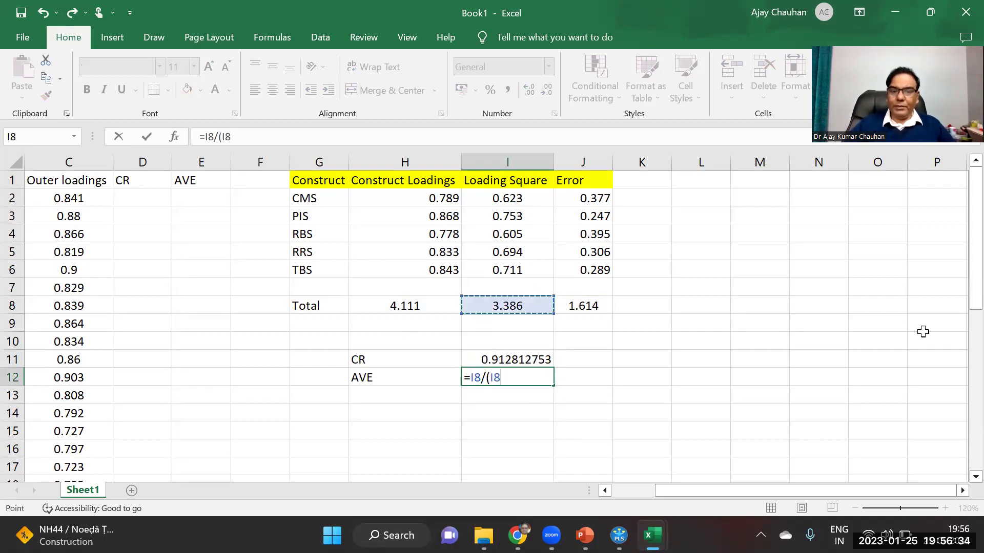
{"action": "type", "text": "+"}
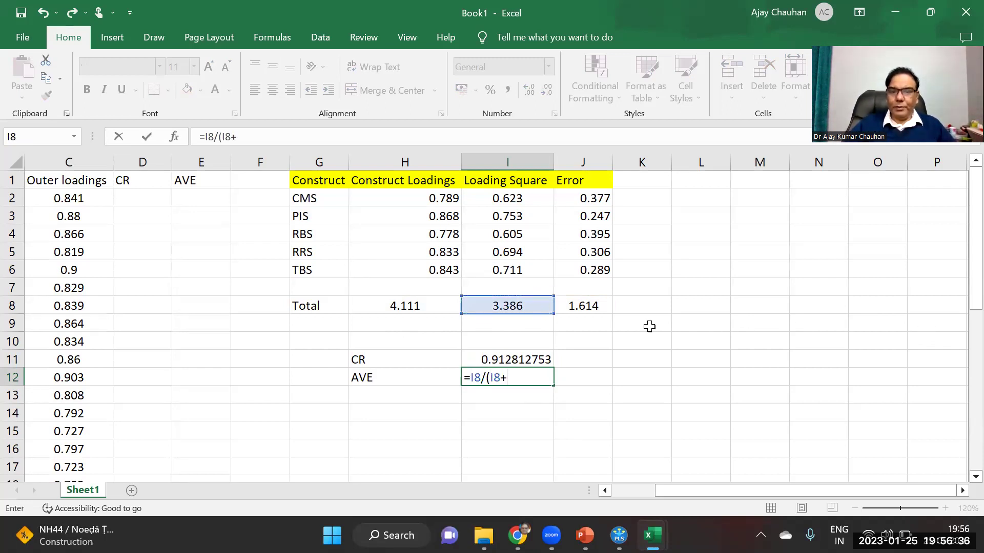
{"action": "left_click", "coordinate": [582, 304]}
{"action": "type", "text": ")"}
{"action": "key", "text": "Return"}
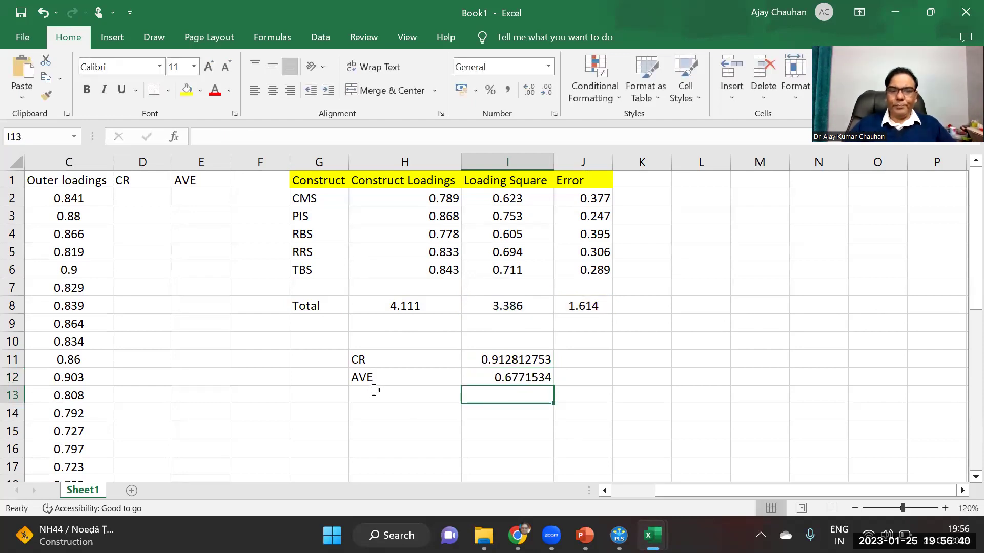
- Format the CR and AVE results in I11:I12 to three decimal places and centre them
{"action": "left_click_drag", "start_coordinate": [373, 362], "coordinate": [490, 377]}
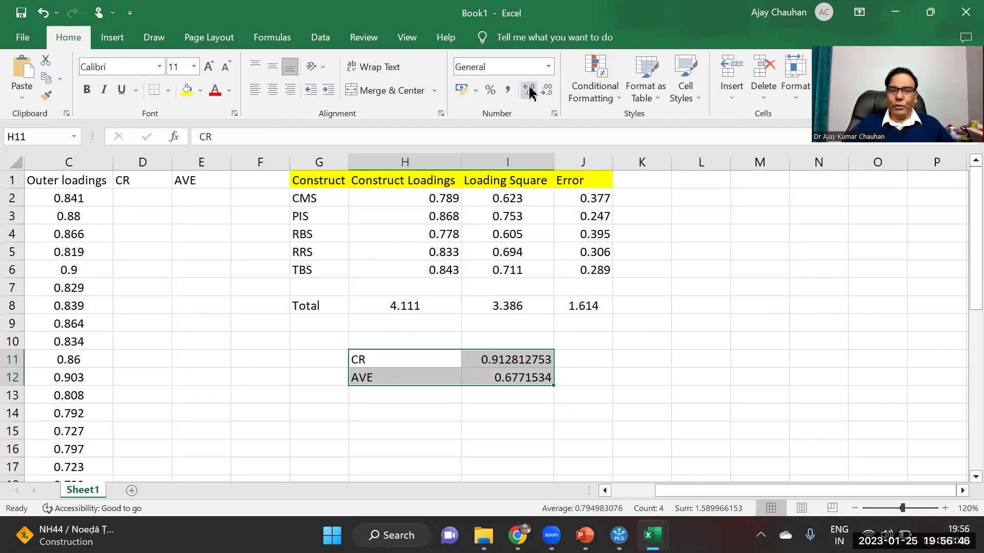
{"action": "left_click", "coordinate": [649, 302]}
{"action": "left_click_drag", "start_coordinate": [514, 357], "coordinate": [518, 376]}
{"action": "left_click", "coordinate": [547, 91]}
{"action": "left_click", "coordinate": [547, 91]}
{"action": "left_click", "coordinate": [547, 91]}
{"action": "left_click", "coordinate": [547, 91]}
{"action": "left_click", "coordinate": [547, 91]}
{"action": "left_click", "coordinate": [547, 91]}
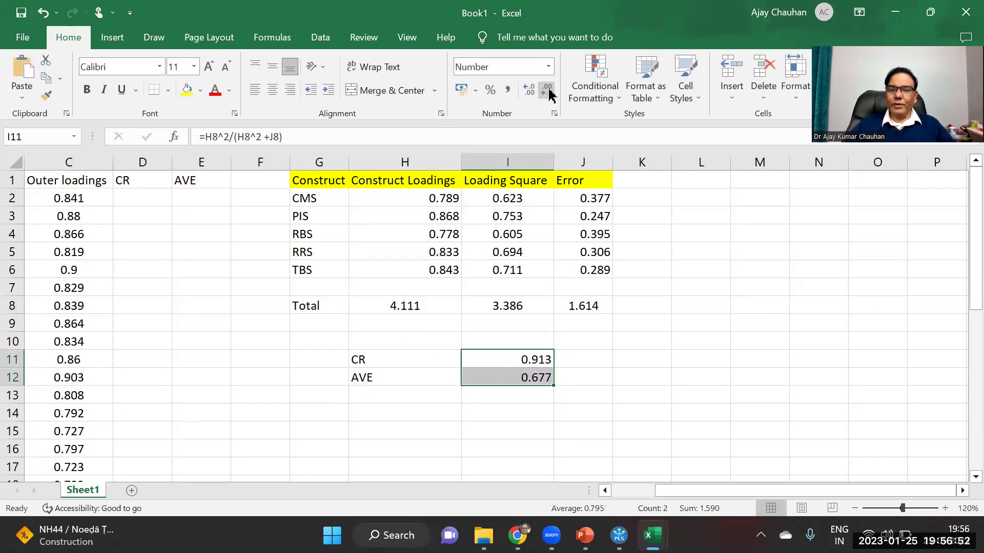
{"action": "left_click", "coordinate": [273, 90]}
{"action": "left_click", "coordinate": [505, 416]}
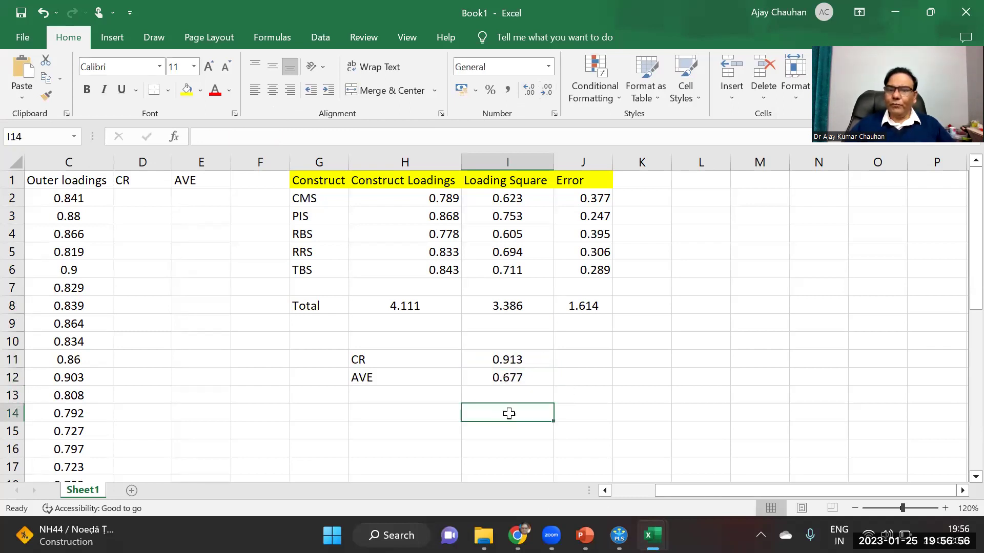
- Switch to SmartPLS 4 and examine the AVE of Work Stress in the construct reliability and validity overview
{"action": "left_click", "coordinate": [521, 378]}
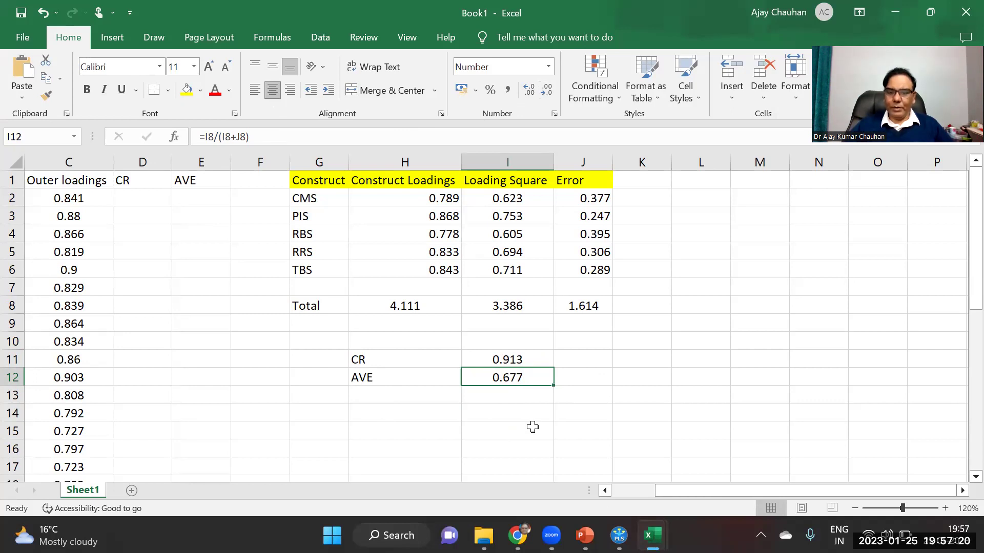
{"action": "left_click", "coordinate": [618, 535]}
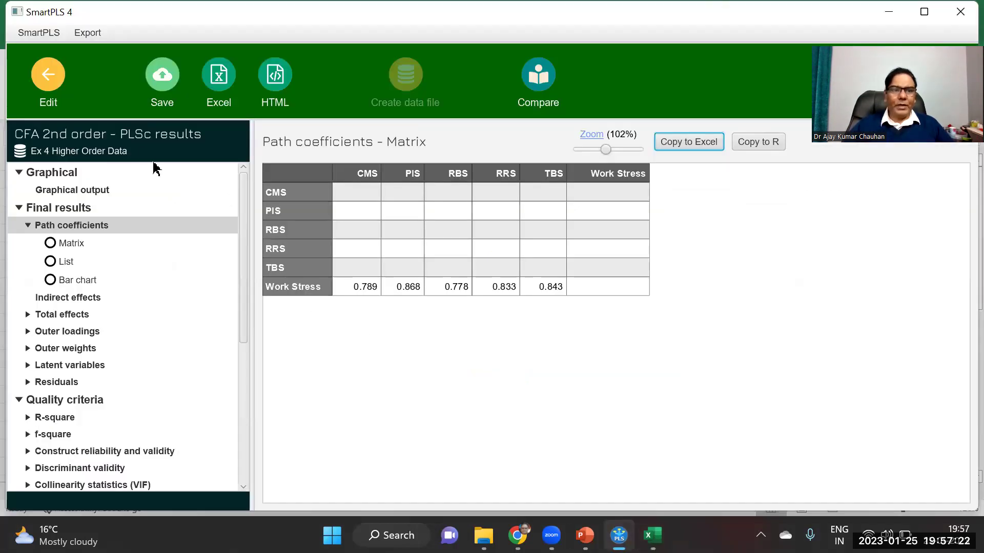
{"action": "left_click", "coordinate": [146, 451]}
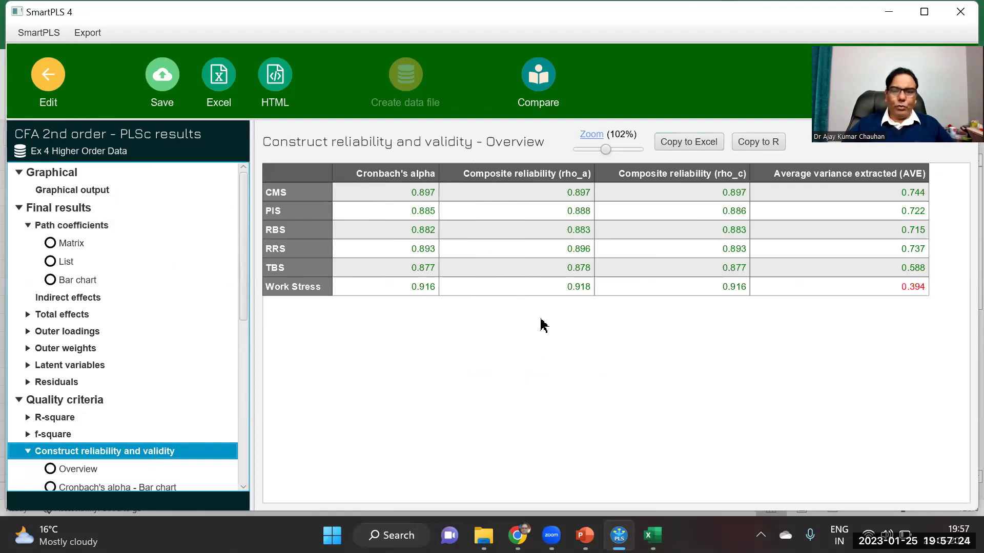
{"action": "left_click", "coordinate": [922, 293]}
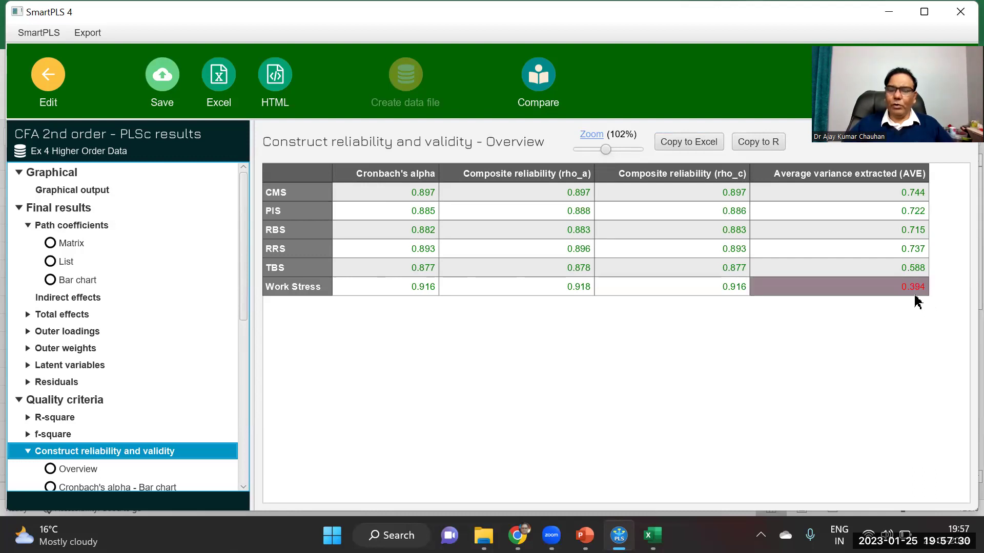
{"action": "left_click", "coordinate": [782, 314]}
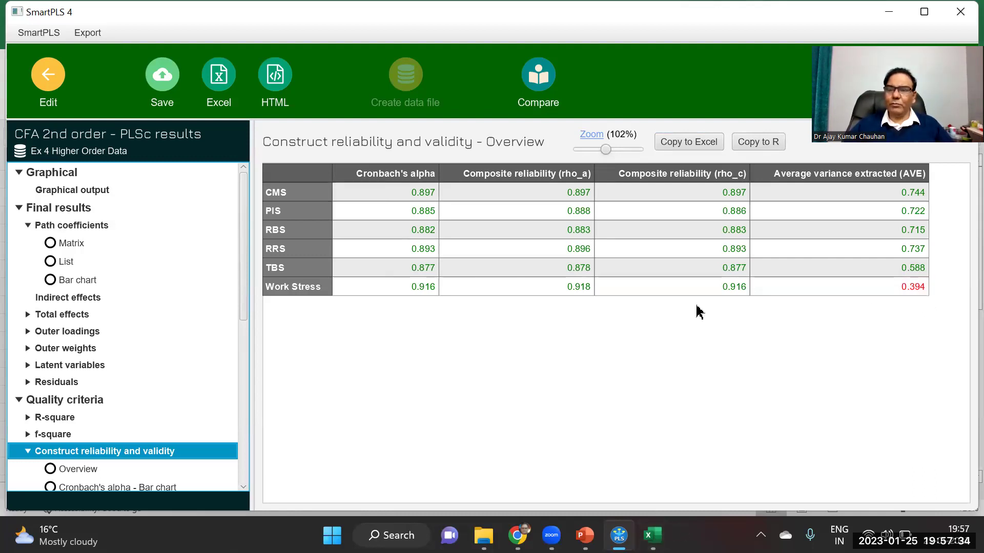
- Return to the CFA 2nd order model and run Consistent PLS-SEM bootstrapping with 5000 subsamples and the Most important (faster) results option
{"action": "left_click", "coordinate": [30, 87]}
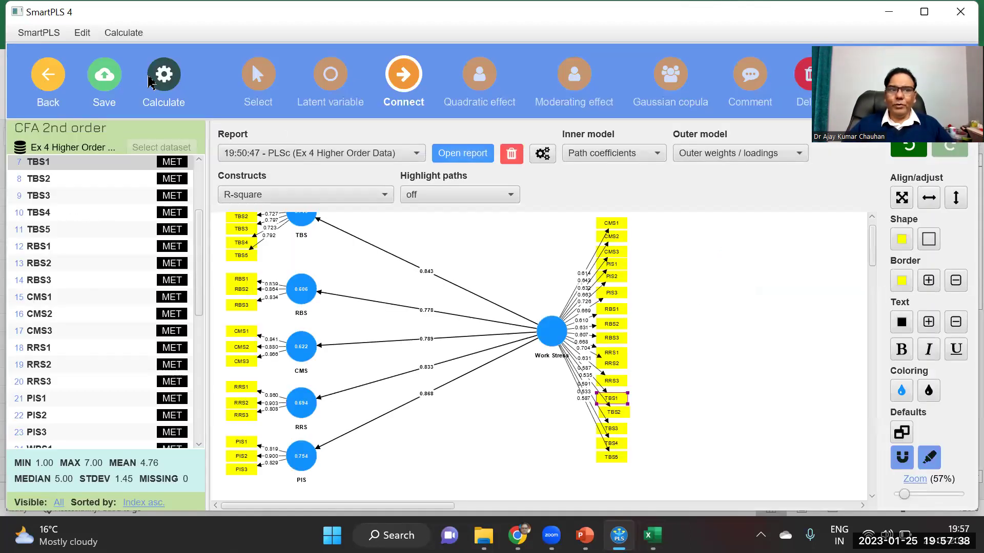
{"action": "left_click", "coordinate": [148, 77]}
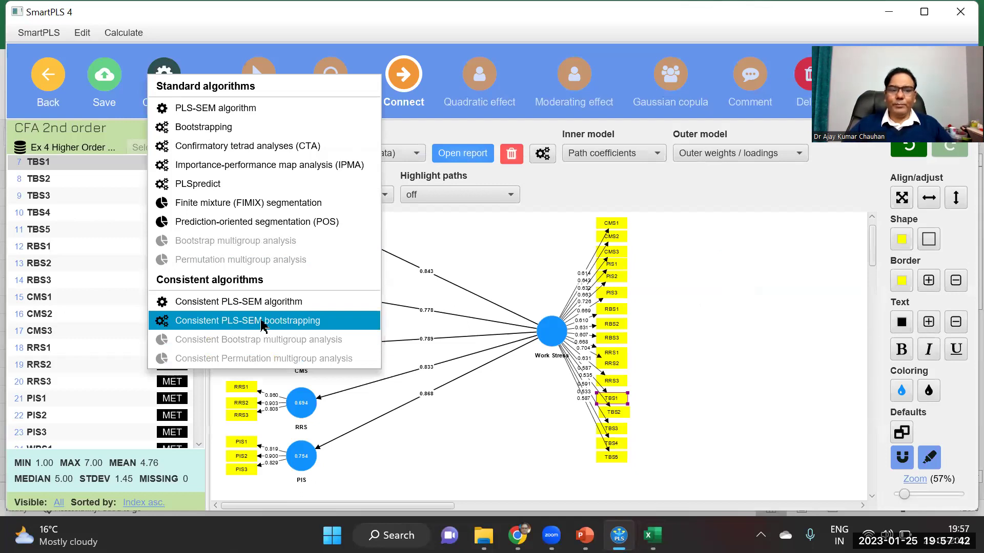
{"action": "left_click", "coordinate": [285, 323]}
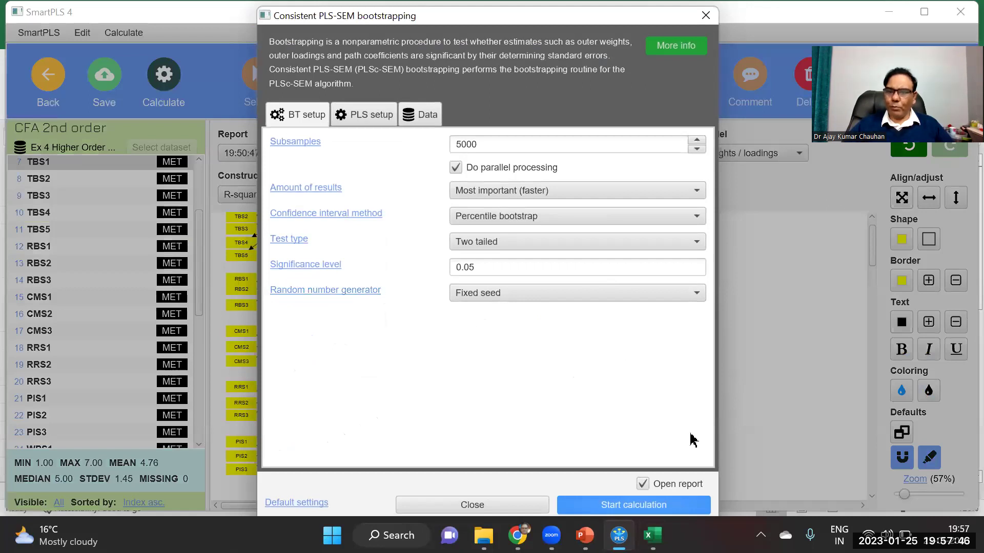
{"action": "left_click_drag", "start_coordinate": [526, 15], "coordinate": [573, 10]}
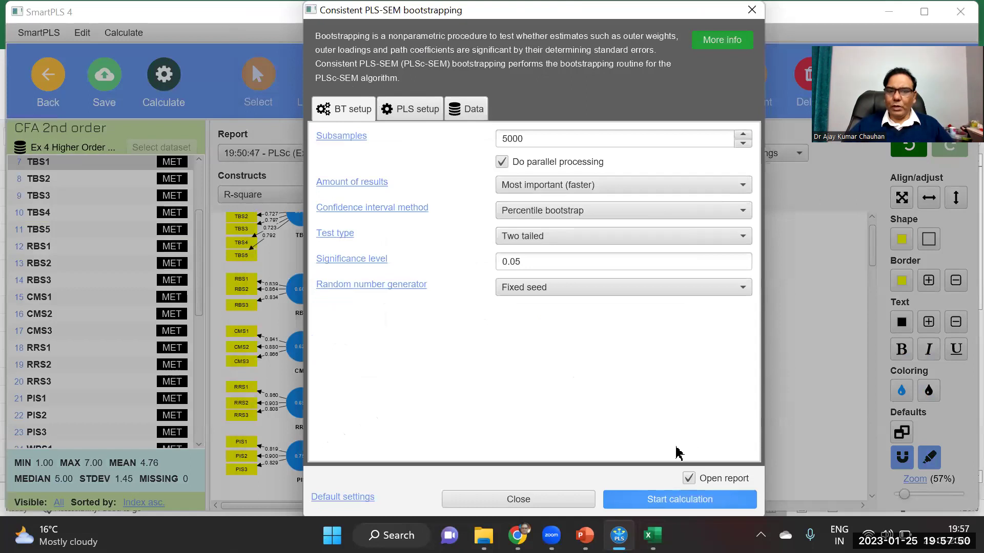
{"action": "key", "text": "Return"}
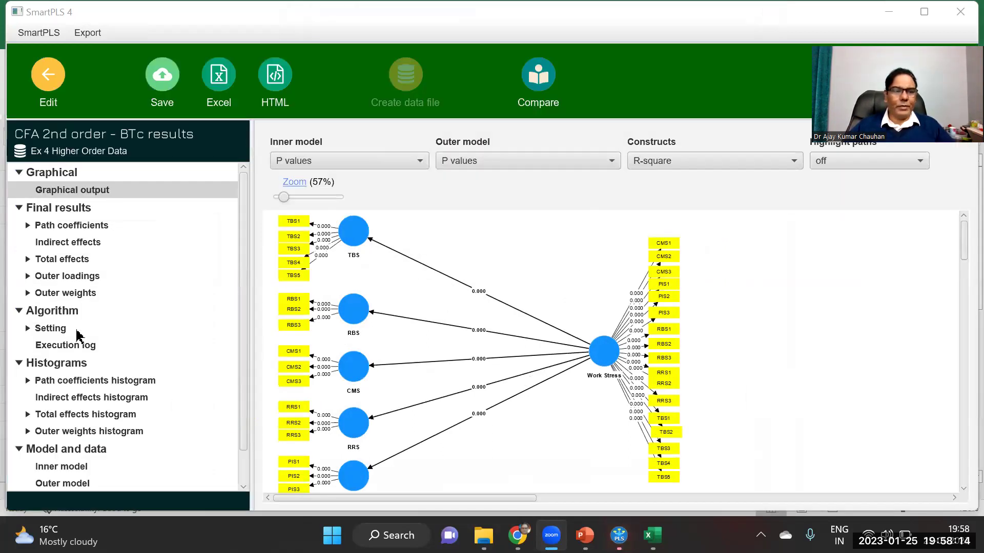
- Review the bootstrapped path coefficients and outer loadings, and look through the report for the available result sections
{"action": "left_click_drag", "start_coordinate": [243, 236], "coordinate": [228, 398]}
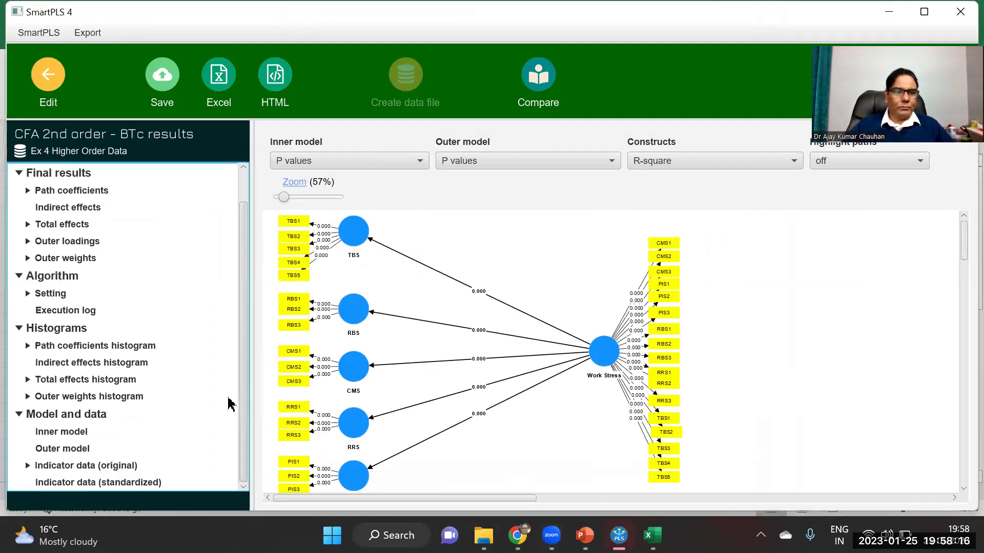
{"action": "scroll", "coordinate": [241, 264], "scroll_direction": "up", "scroll_amount": 2}
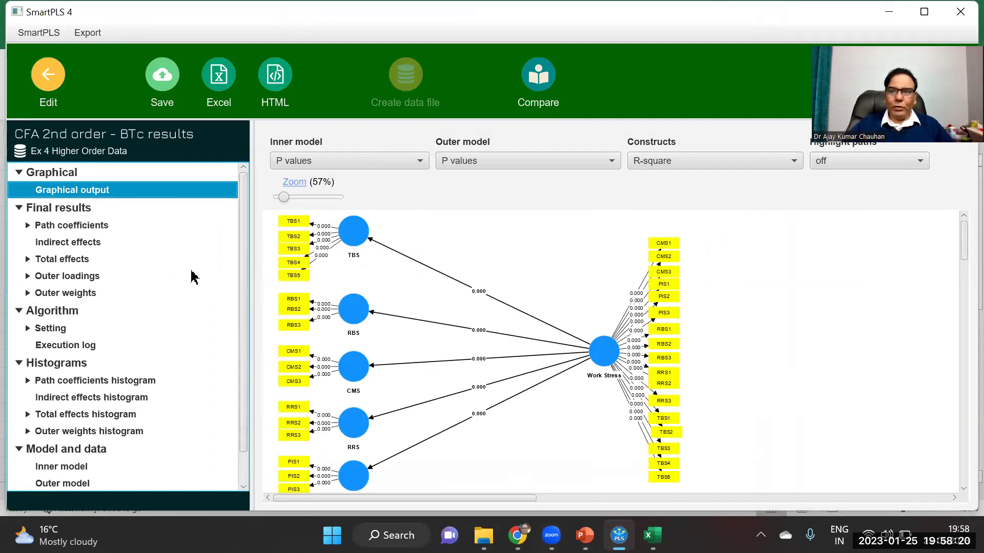
{"action": "left_click", "coordinate": [77, 227]}
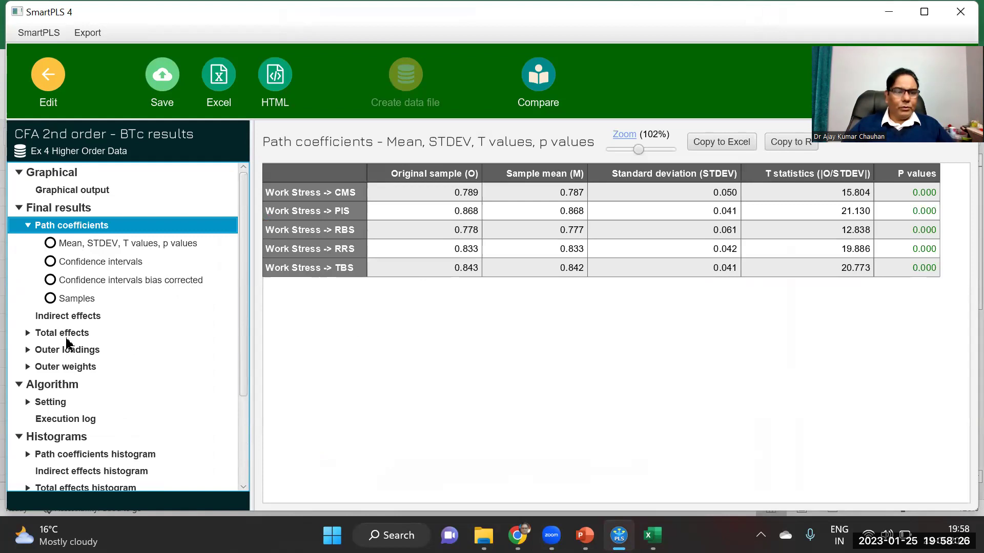
{"action": "left_click", "coordinate": [81, 353]}
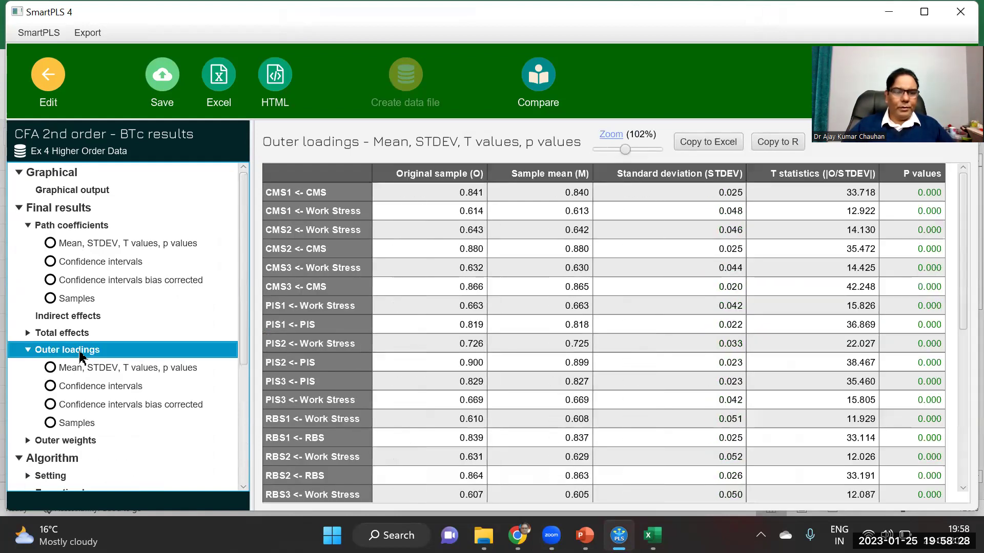
{"action": "left_click", "coordinate": [28, 351]}
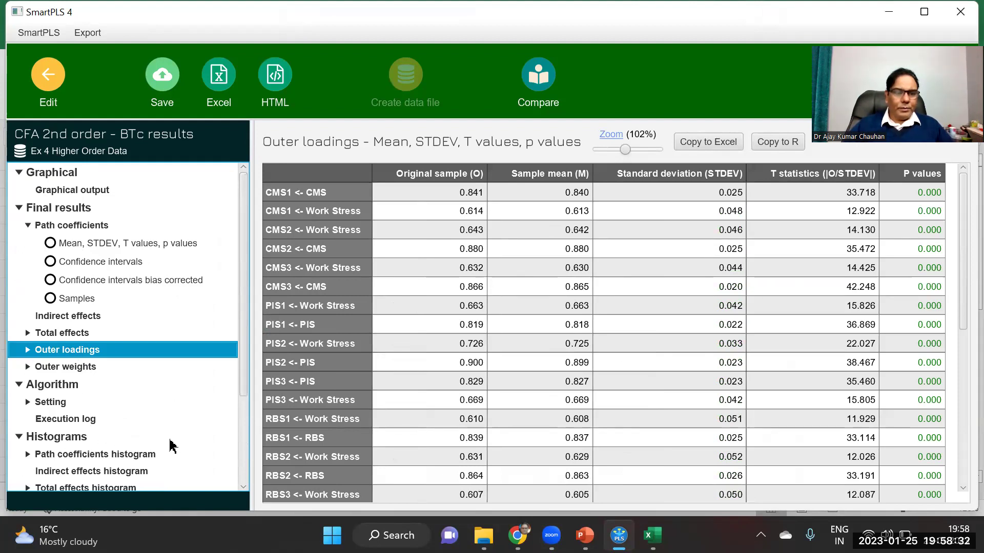
{"action": "left_click_drag", "start_coordinate": [243, 279], "coordinate": [248, 400]}
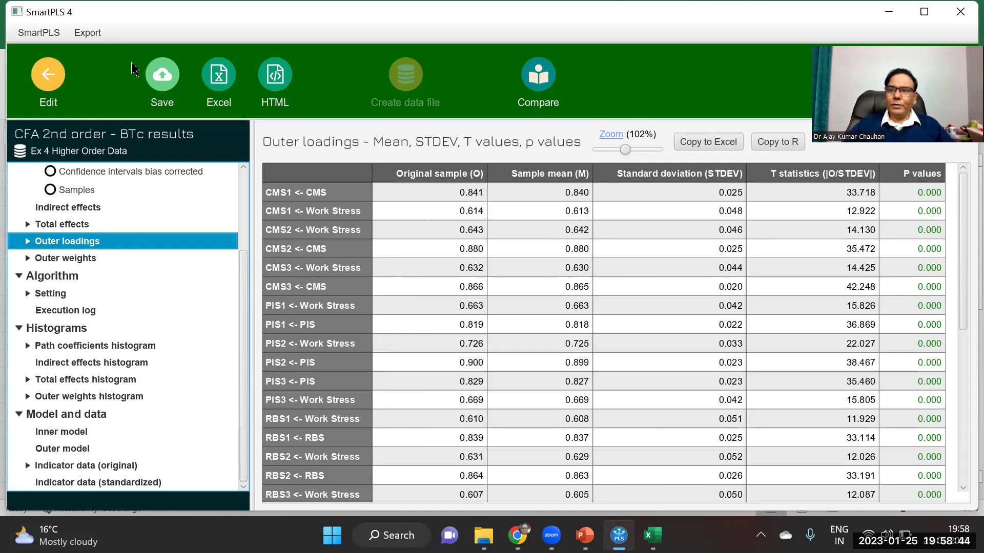
- Go back to the model and rerun Consistent PLS-SEM bootstrapping with 5000 subsamples and the amount of results set to Complete (slower)
{"action": "left_click", "coordinate": [48, 76]}
{"action": "left_click", "coordinate": [161, 78]}
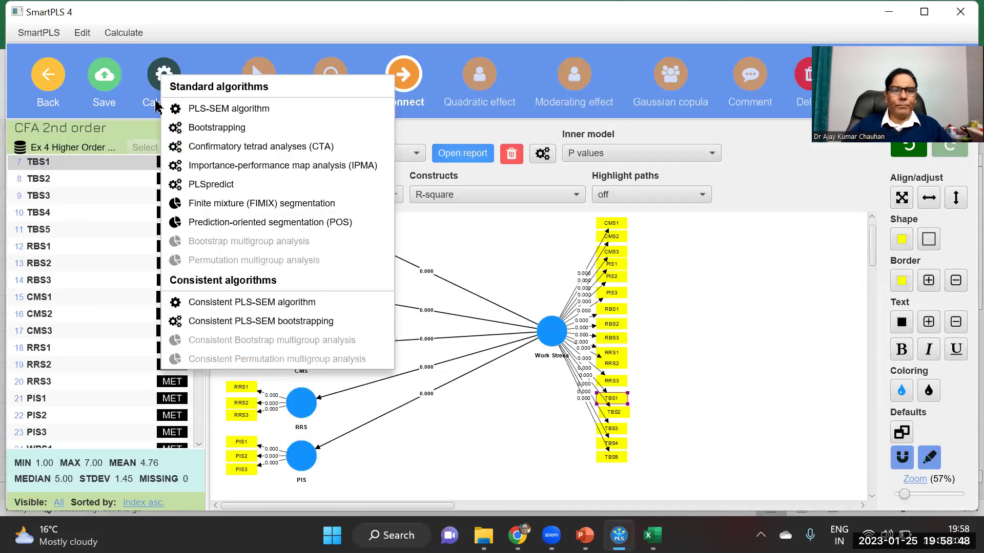
{"action": "left_click", "coordinate": [312, 322]}
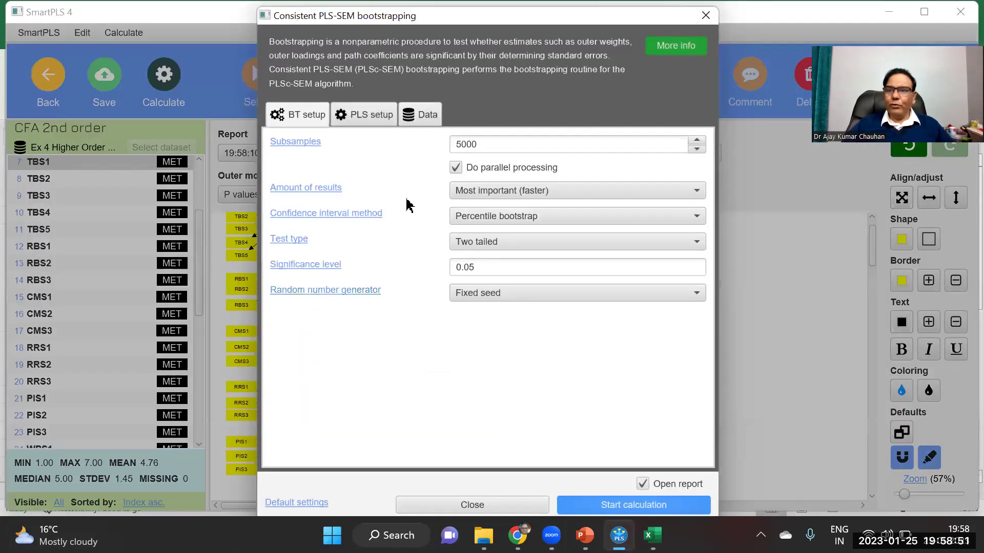
{"action": "left_click", "coordinate": [487, 194]}
{"action": "left_click", "coordinate": [489, 227]}
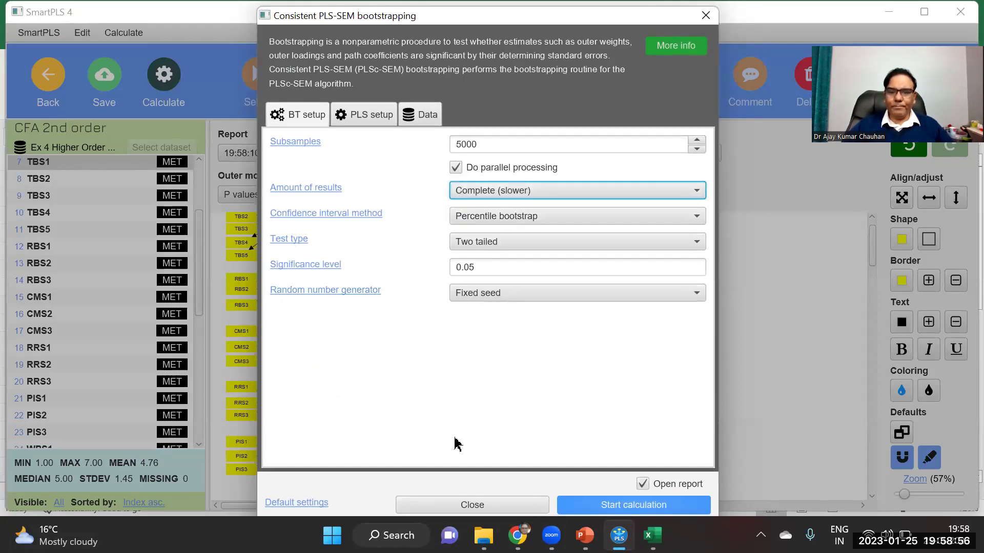
{"action": "left_click", "coordinate": [644, 507]}
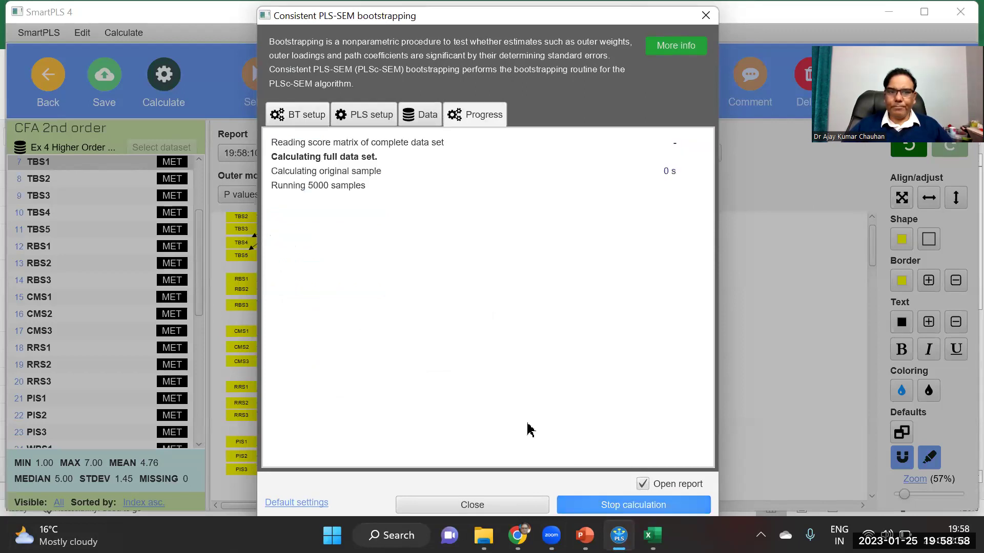
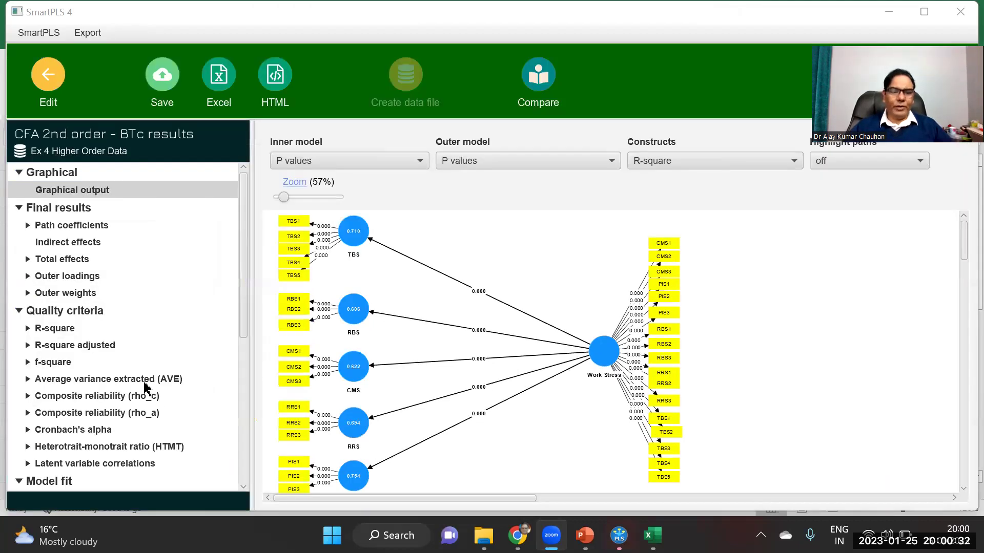
- Examine the bootstrapped average variance extracted (AVE) table, checking the original sample and sample mean values for Work Stress
{"action": "left_click", "coordinate": [145, 382]}
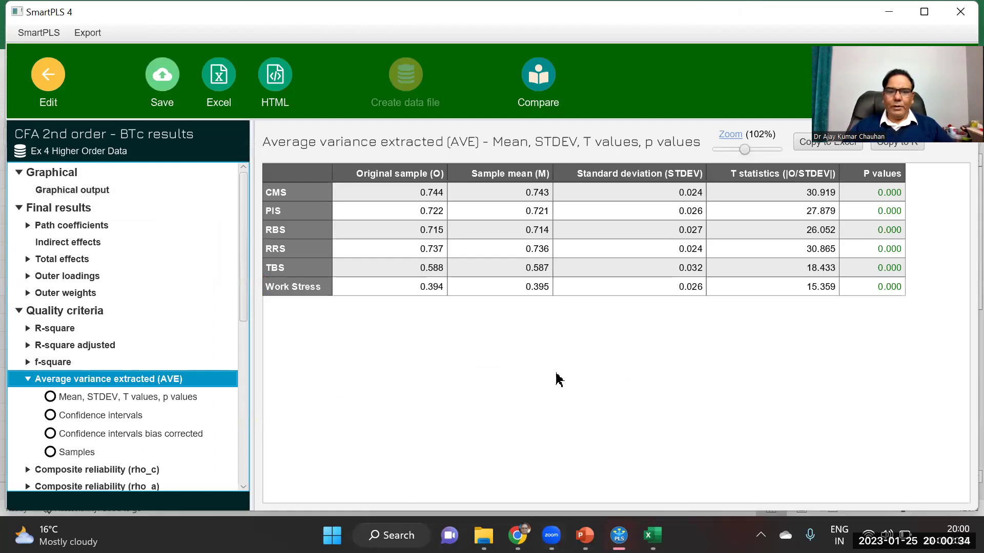
{"action": "left_click", "coordinate": [430, 291]}
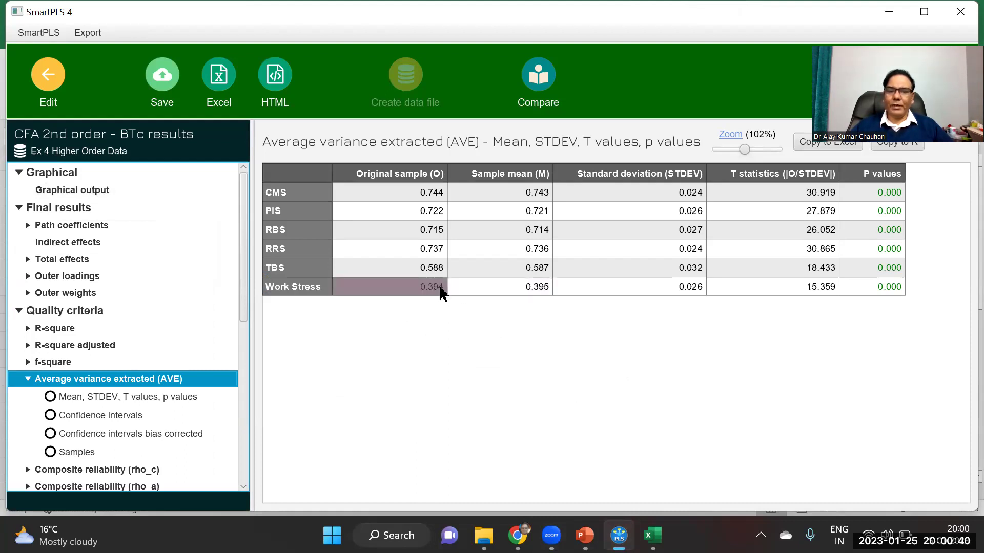
{"action": "left_click", "coordinate": [440, 291]}
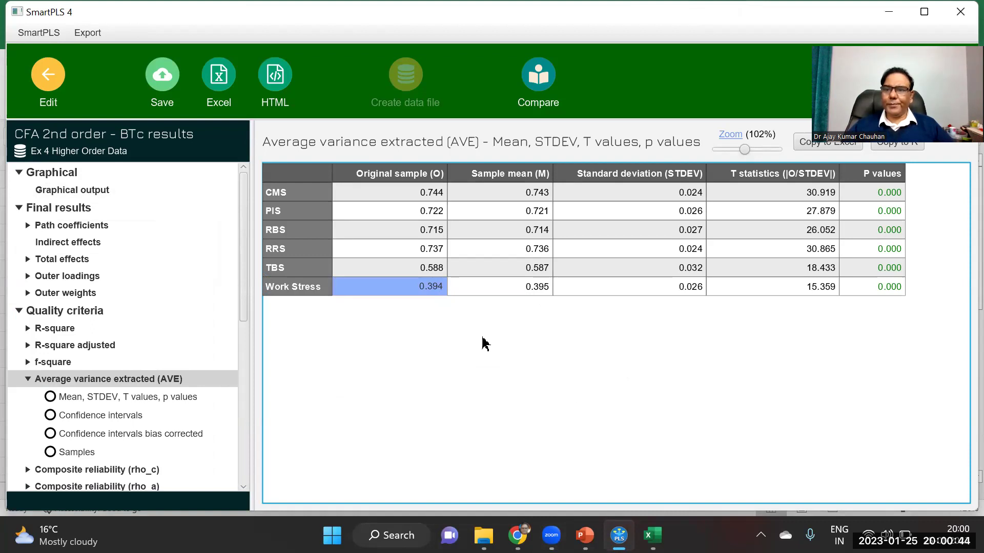
{"action": "left_click", "coordinate": [522, 293]}
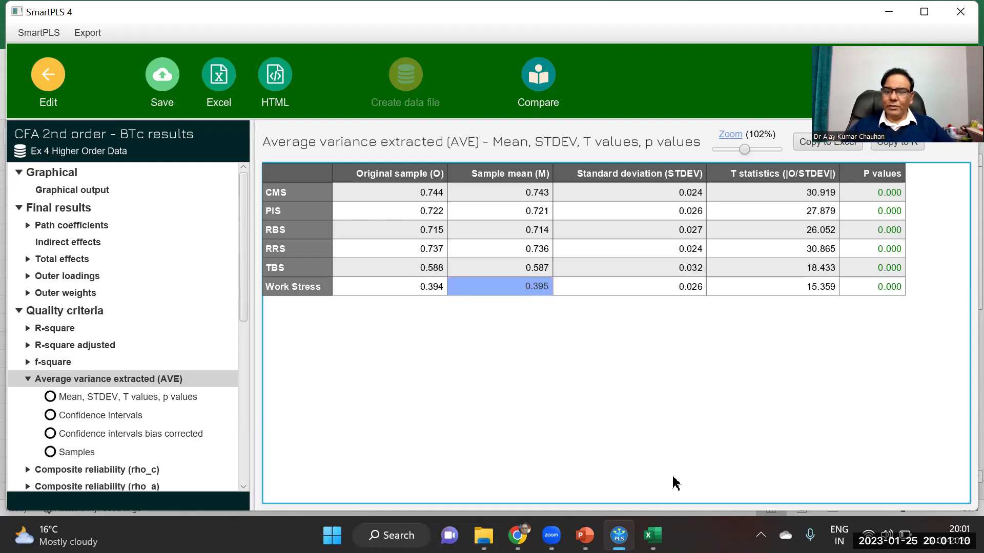
{"action": "mouse_move", "coordinate": [652, 536]}
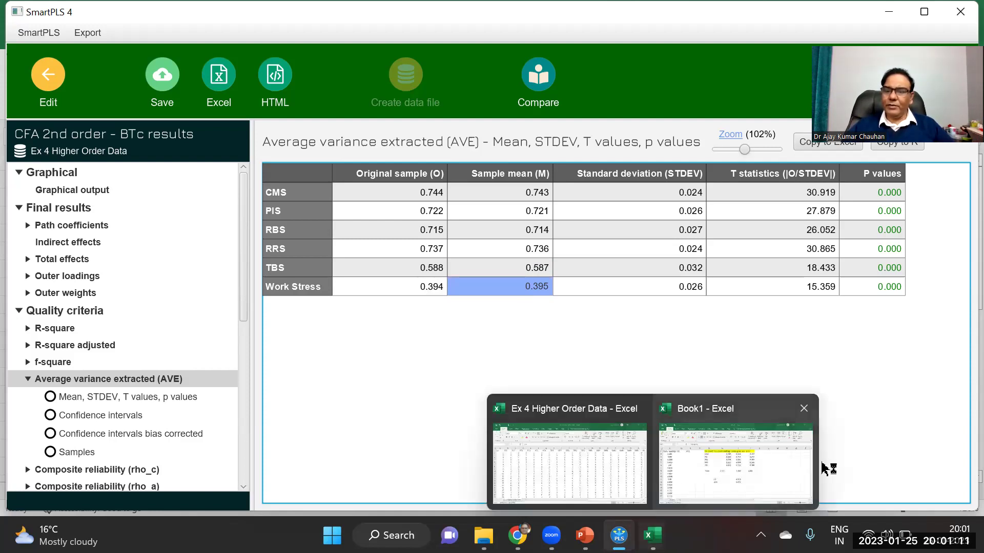
- Switch to Book1 in Excel to check the calculated CR and AVE against the SmartPLS bootstrapped AVE table, and return to SmartPLS
{"action": "left_click", "coordinate": [753, 468]}
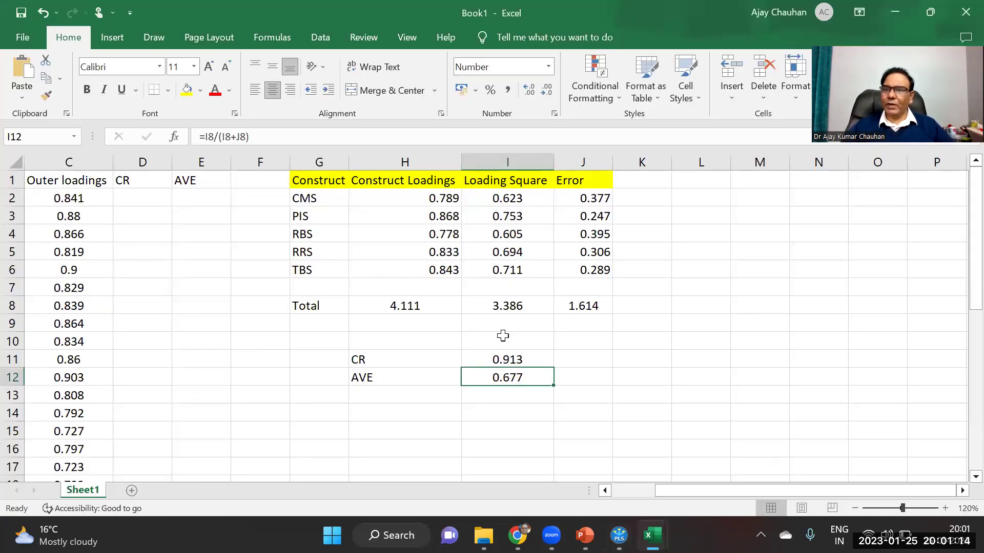
{"action": "mouse_move", "coordinate": [619, 536]}
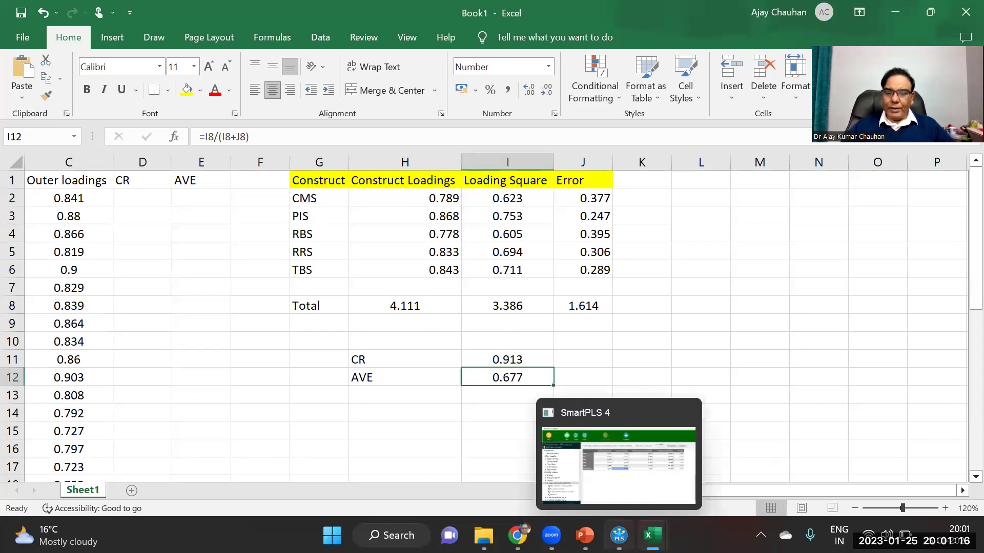
{"action": "left_click", "coordinate": [620, 458]}
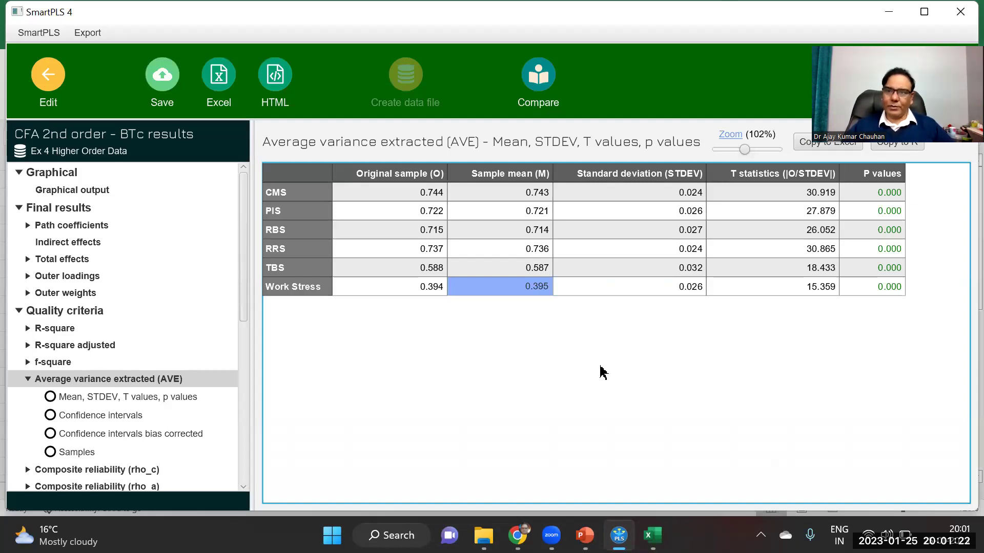
- Return to the CFA 2nd order model and run the Consistent PLS-SEM algorithm with Path weighting, Standardized results and Default initial weight
{"action": "left_click", "coordinate": [48, 82]}
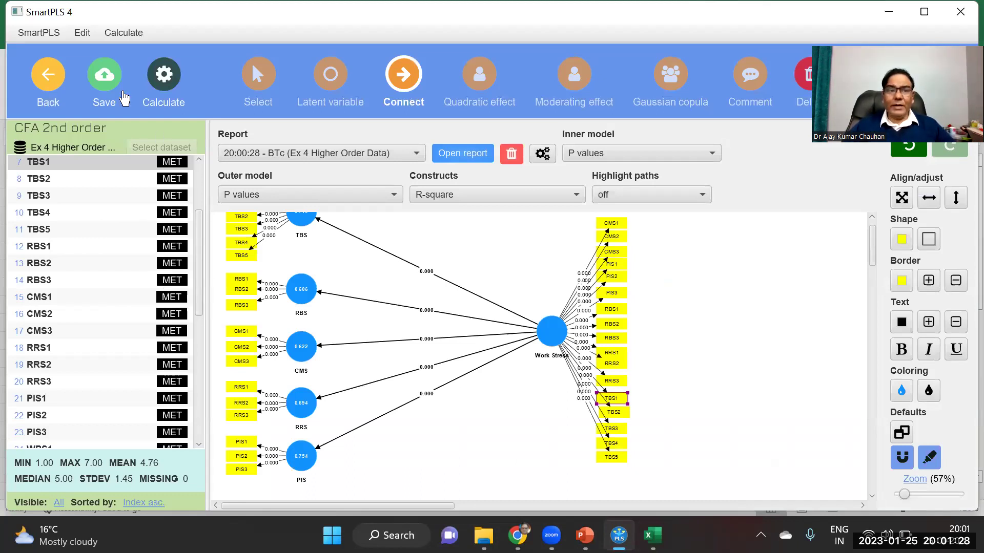
{"action": "left_click", "coordinate": [164, 76]}
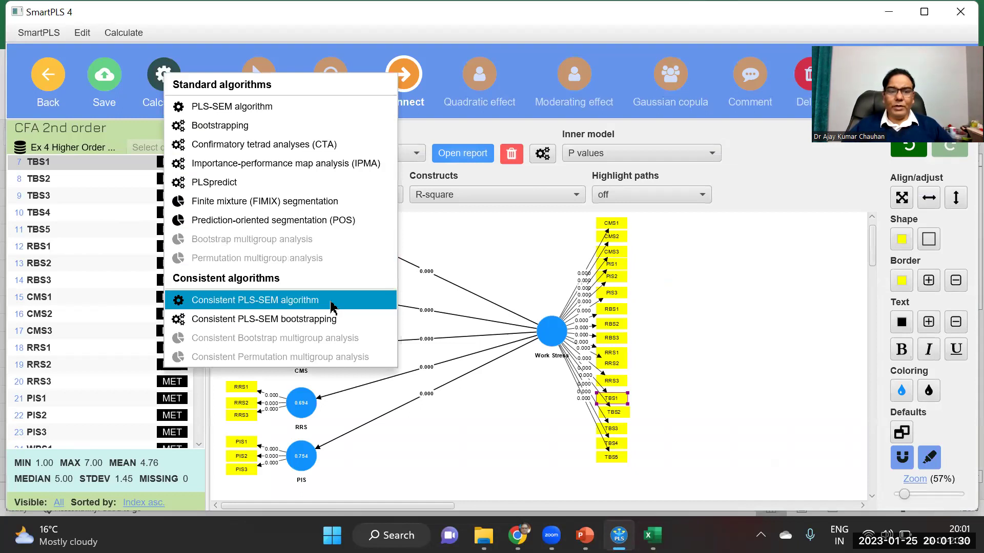
{"action": "left_click", "coordinate": [332, 306]}
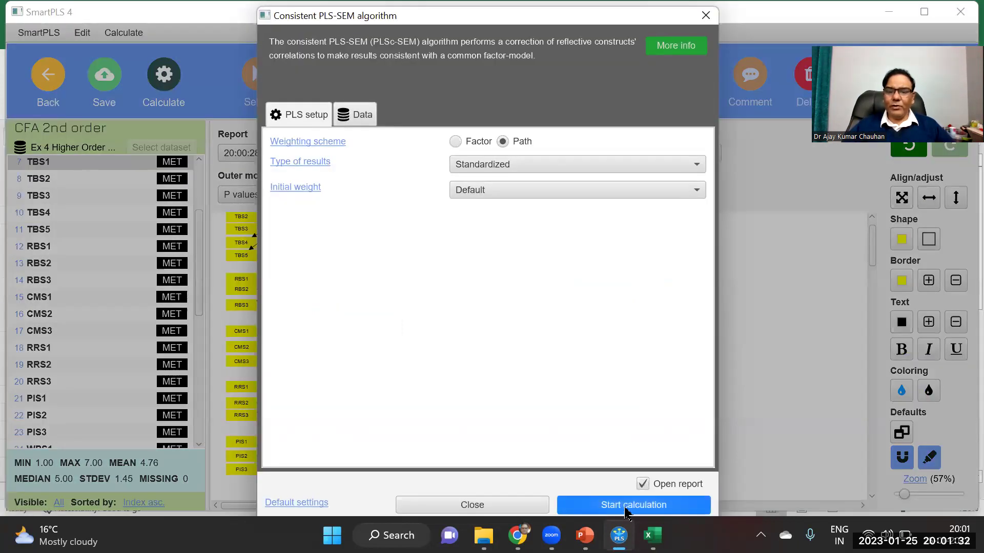
{"action": "left_click", "coordinate": [626, 505]}
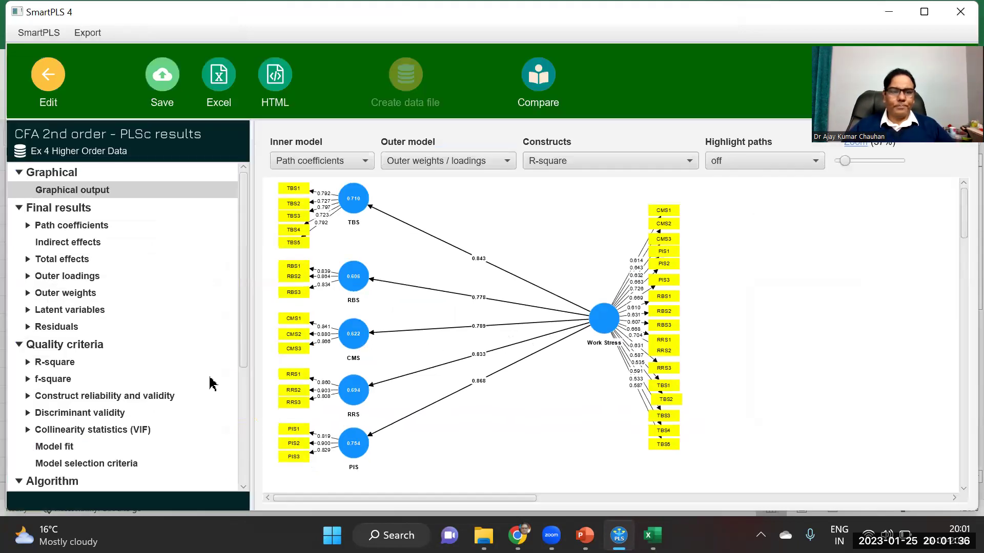
- Copy the Construct reliability and validity overview table and paste it into Book1 in Excel starting at cell K1
{"action": "left_click", "coordinate": [169, 399]}
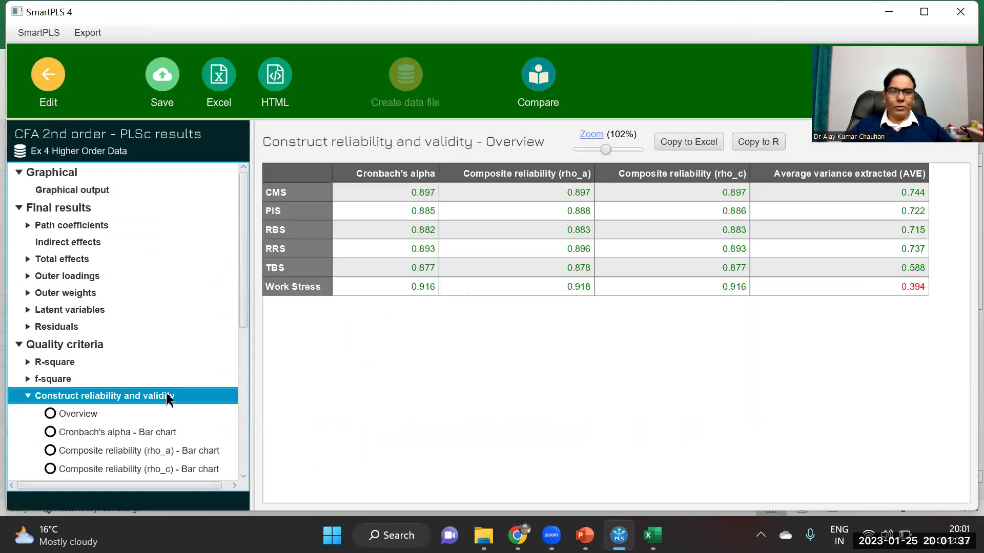
{"action": "left_click", "coordinate": [707, 144]}
{"action": "mouse_move", "coordinate": [653, 535]}
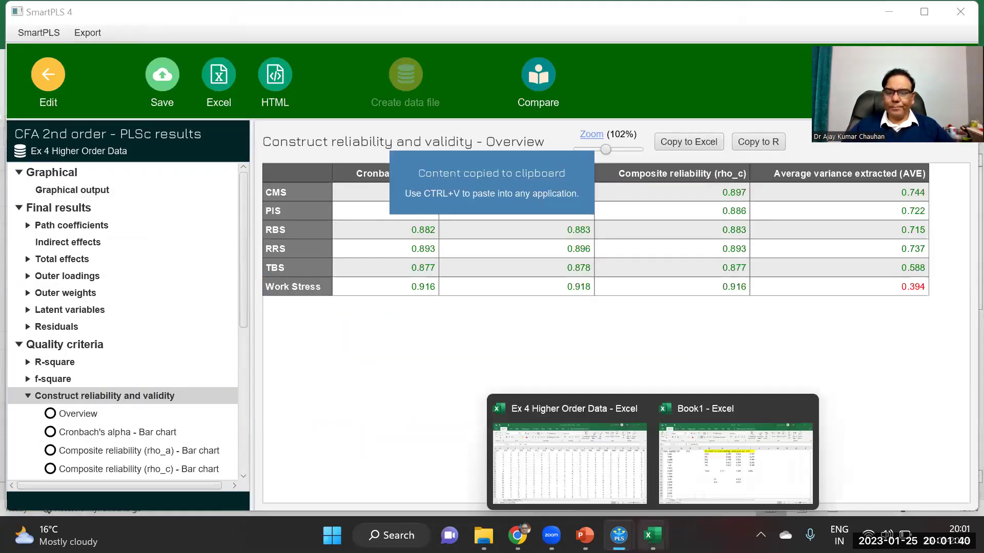
{"action": "left_click", "coordinate": [764, 468]}
{"action": "left_click", "coordinate": [662, 180]}
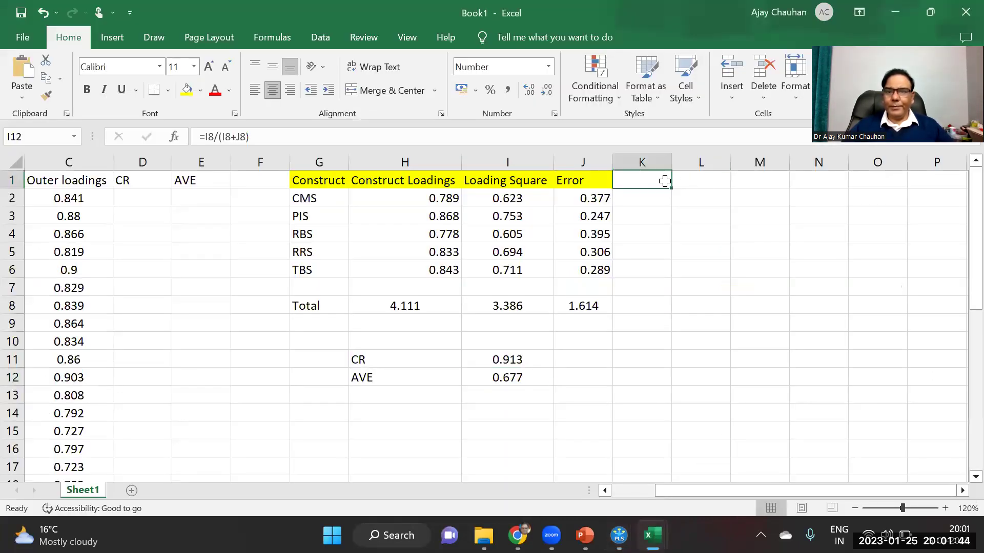
{"action": "key", "text": "ctrl+v"}
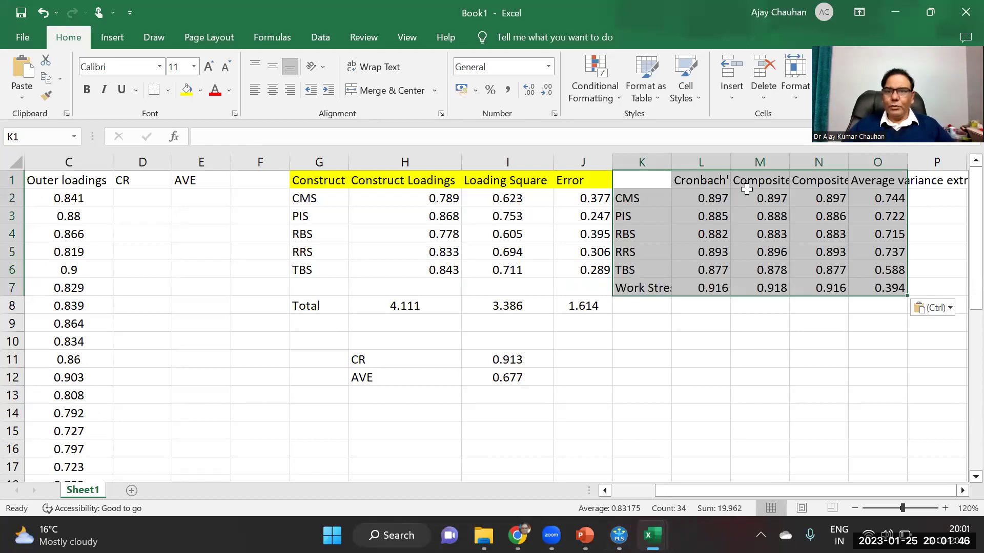
{"action": "left_click", "coordinate": [714, 200]}
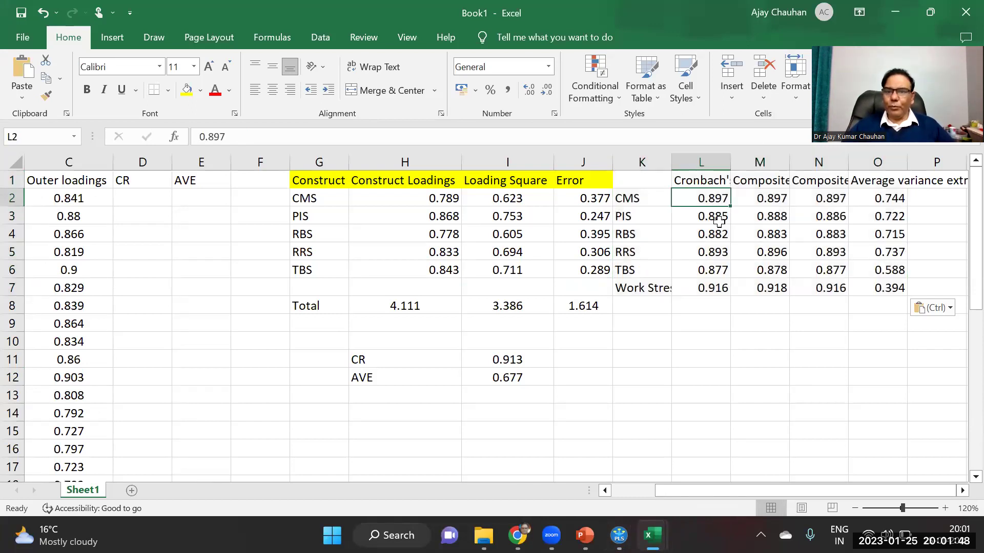
- Insert a column before the CR column and title it Cronbach in cell D1
{"action": "left_click", "coordinate": [142, 163]}
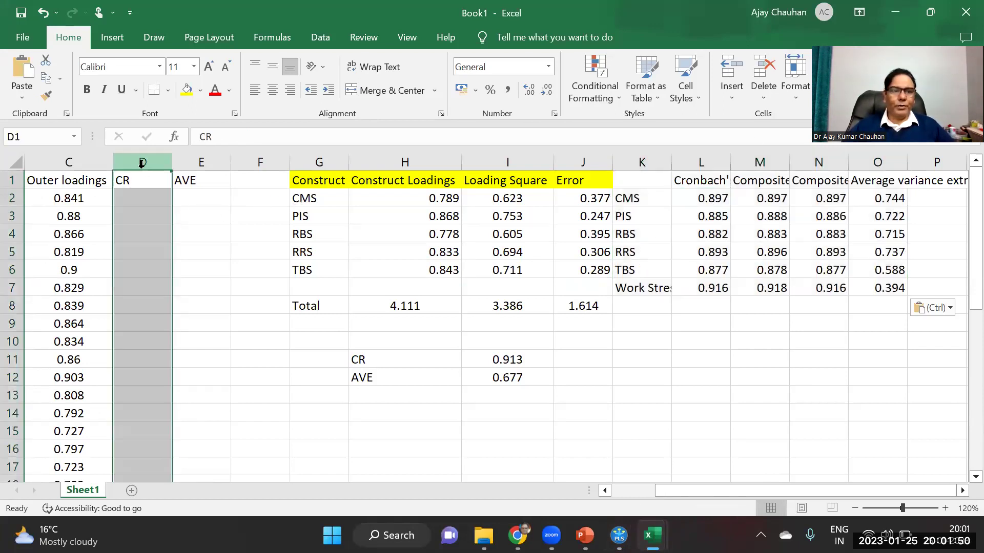
{"action": "right_click", "coordinate": [144, 164]}
{"action": "left_click", "coordinate": [184, 305]}
{"action": "left_click", "coordinate": [140, 178]}
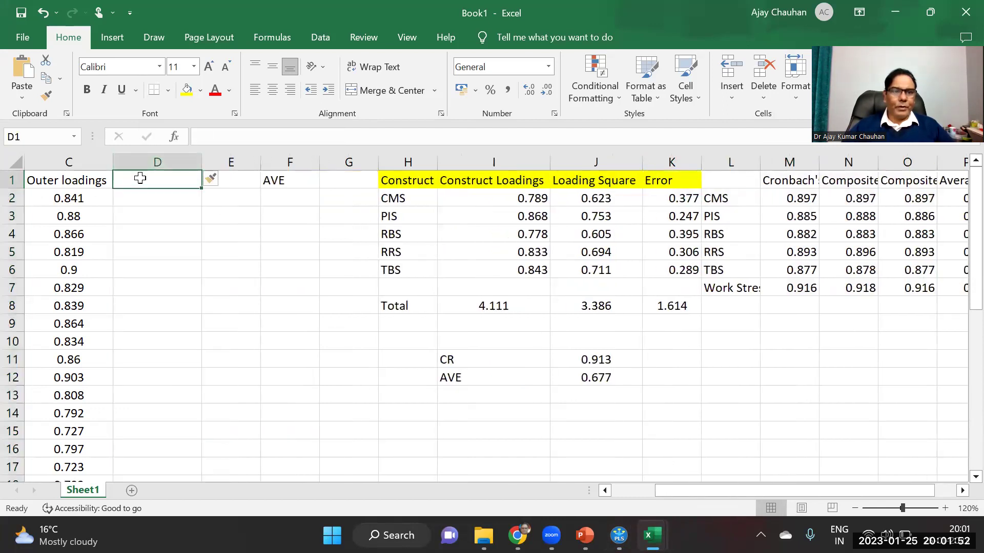
{"action": "type", "text": "Cronbach"}
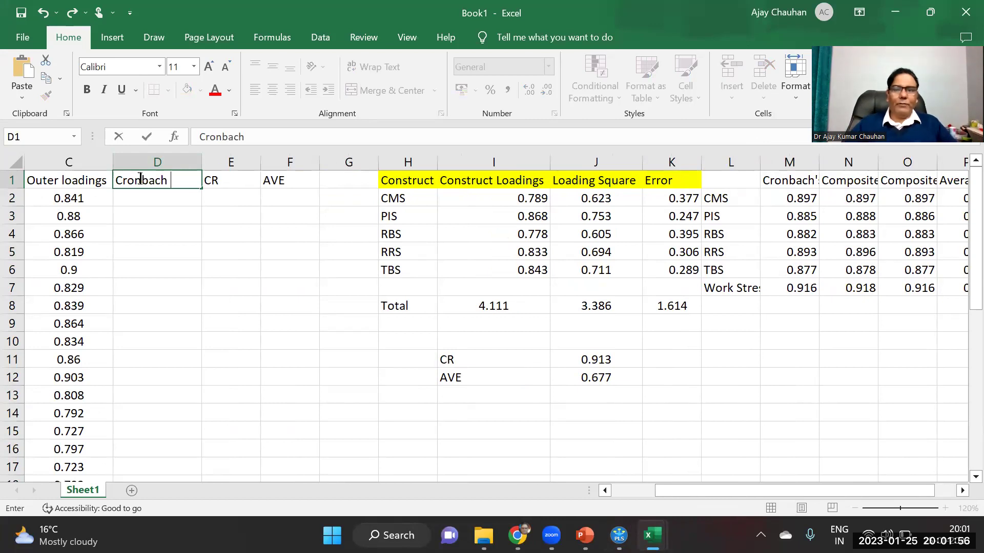
{"action": "left_click", "coordinate": [779, 201]}
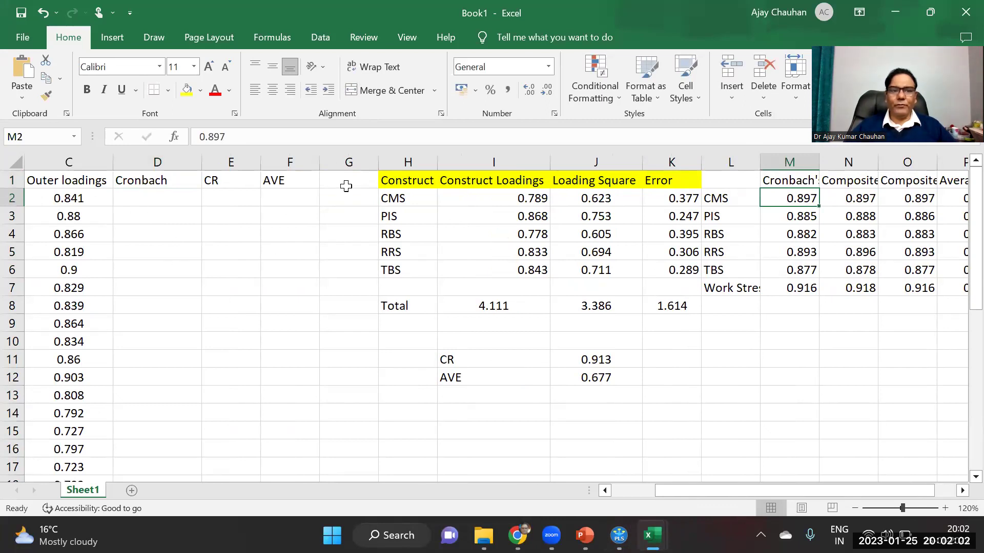
- Insert a blank column at column G, begin a heading in G1 and erase it again
{"action": "left_click", "coordinate": [354, 159]}
{"action": "right_click", "coordinate": [354, 159]}
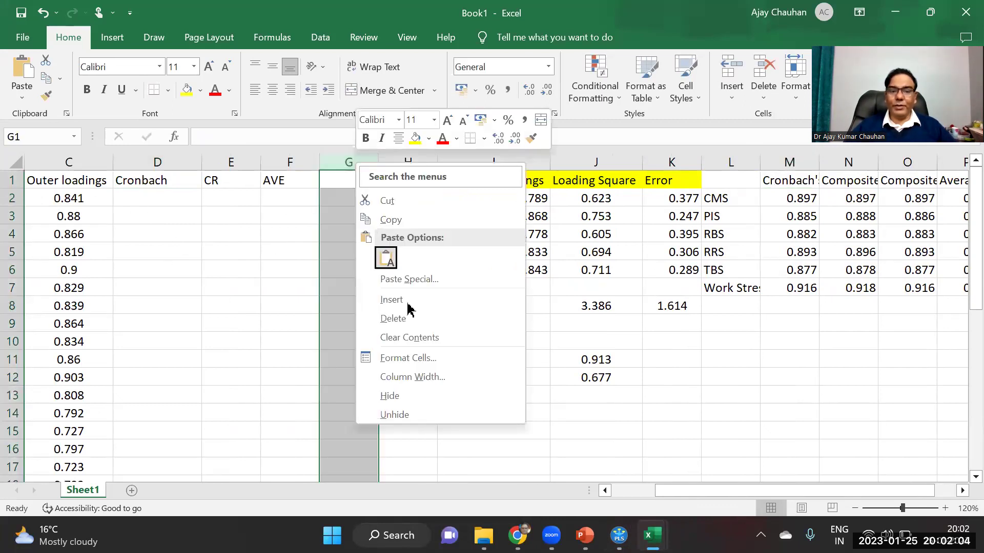
{"action": "left_click", "coordinate": [347, 186]}
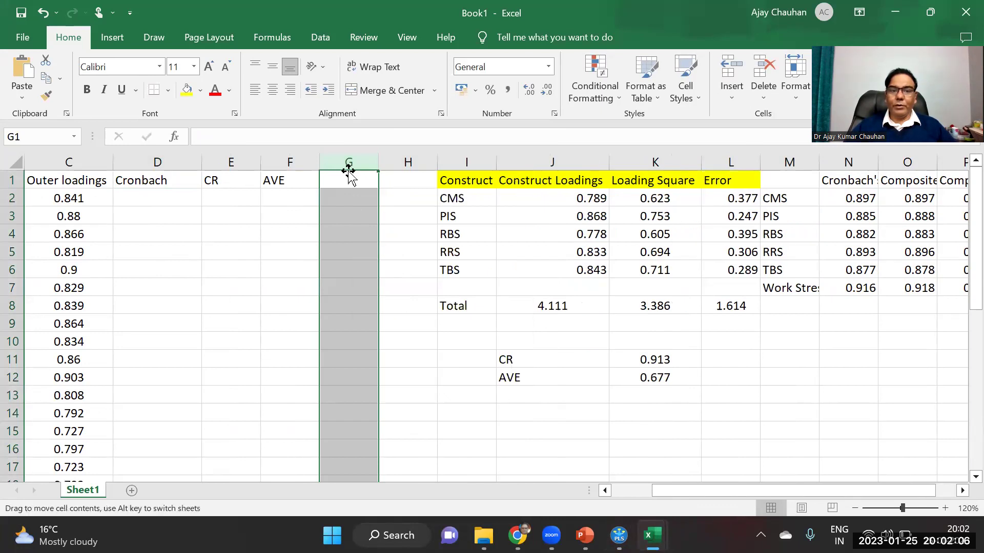
{"action": "left_click", "coordinate": [358, 180]}
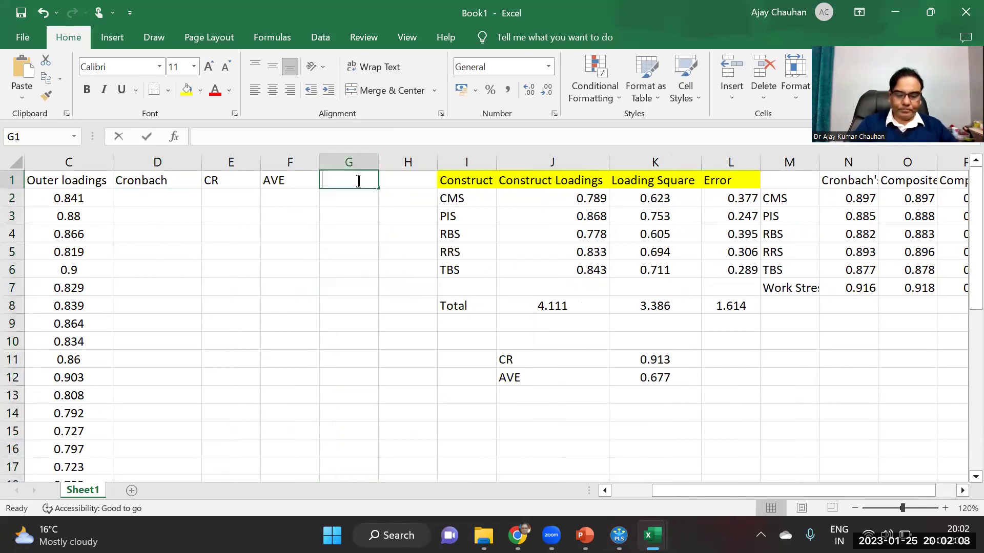
{"action": "type", "text": "Wo"}
{"action": "key", "text": "BackSpace"}
{"action": "key", "text": "BackSpace"}
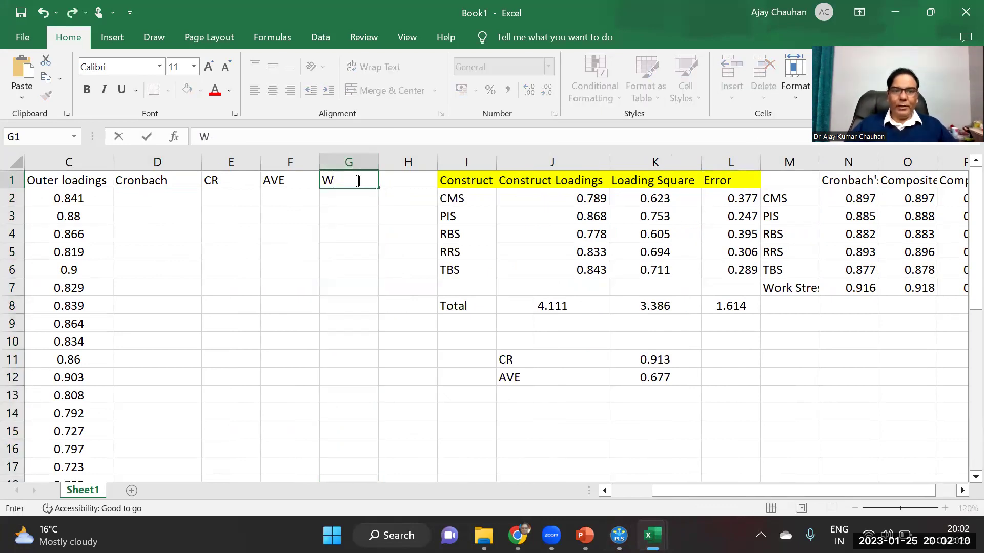
- Clear the AVE heading from cell F1
{"action": "left_click", "coordinate": [281, 180]}
{"action": "key", "text": "BackSpace"}
{"action": "key", "text": "Escape"}
{"action": "left_click_drag", "start_coordinate": [647, 491], "coordinate": [607, 491]}
{"action": "key", "text": "BackSpace"}
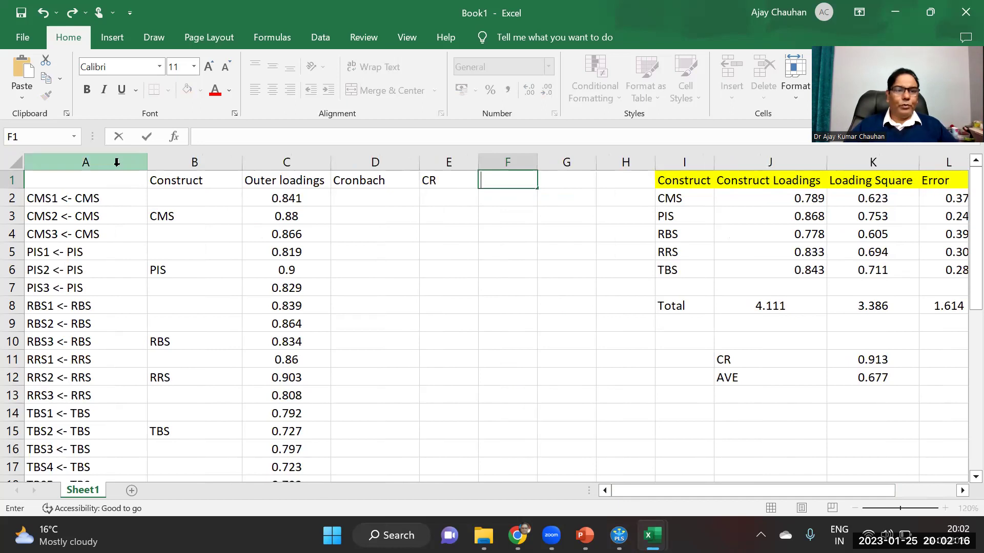
- Insert a column between Construct and Outer loadings and title it 2nd Order in cell C1
{"action": "left_click", "coordinate": [278, 167]}
{"action": "right_click", "coordinate": [278, 169]}
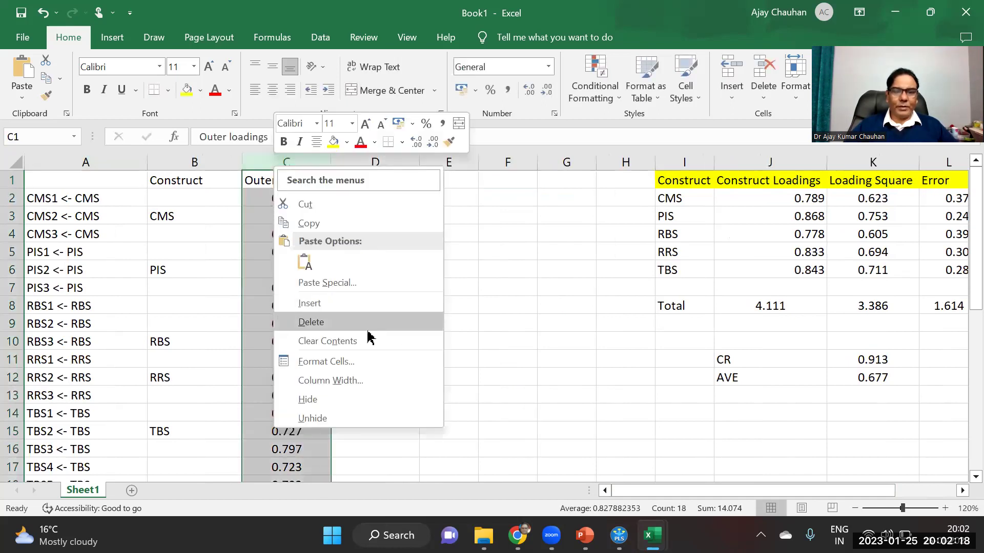
{"action": "left_click", "coordinate": [340, 303]}
{"action": "left_click", "coordinate": [263, 175]}
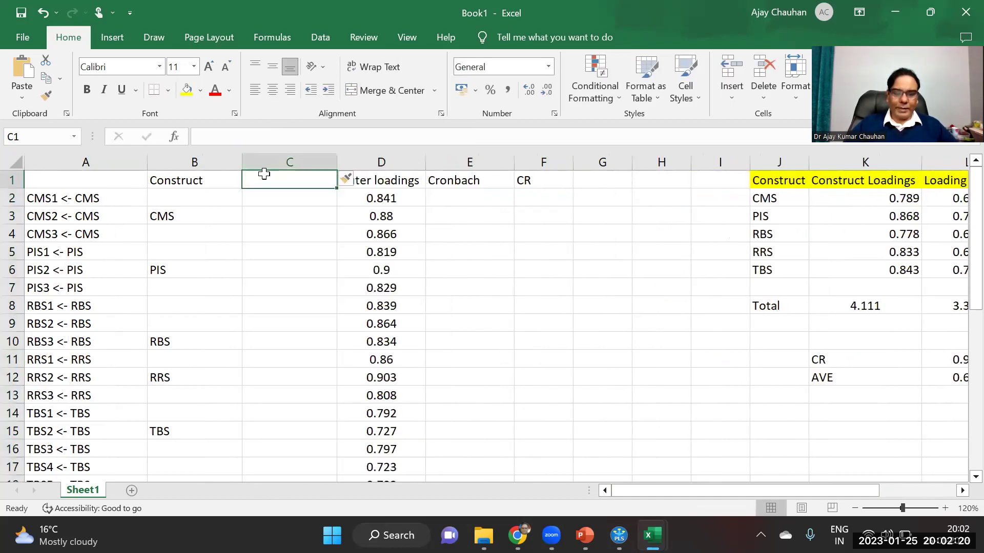
{"action": "type", "text": "@nd Ord"}
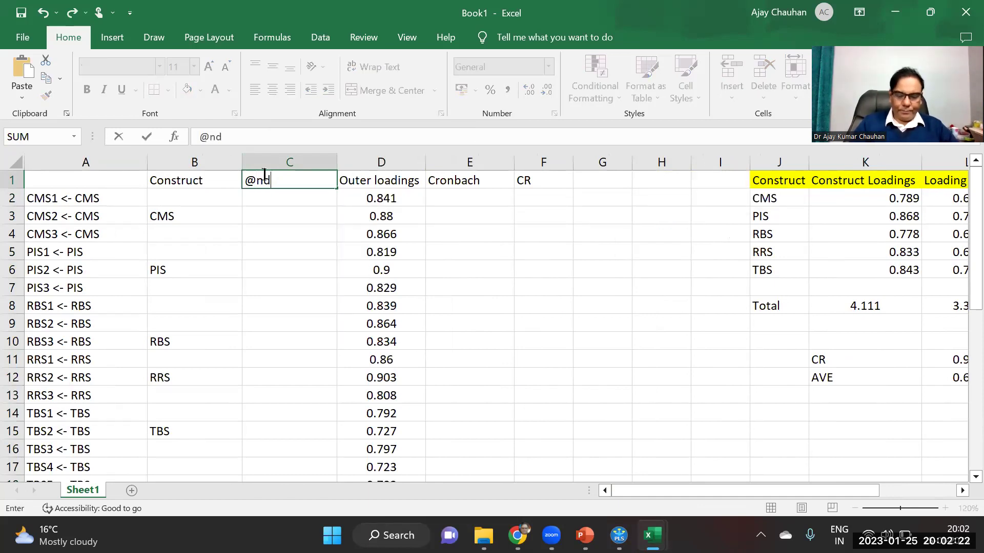
{"action": "key", "text": "Return"}
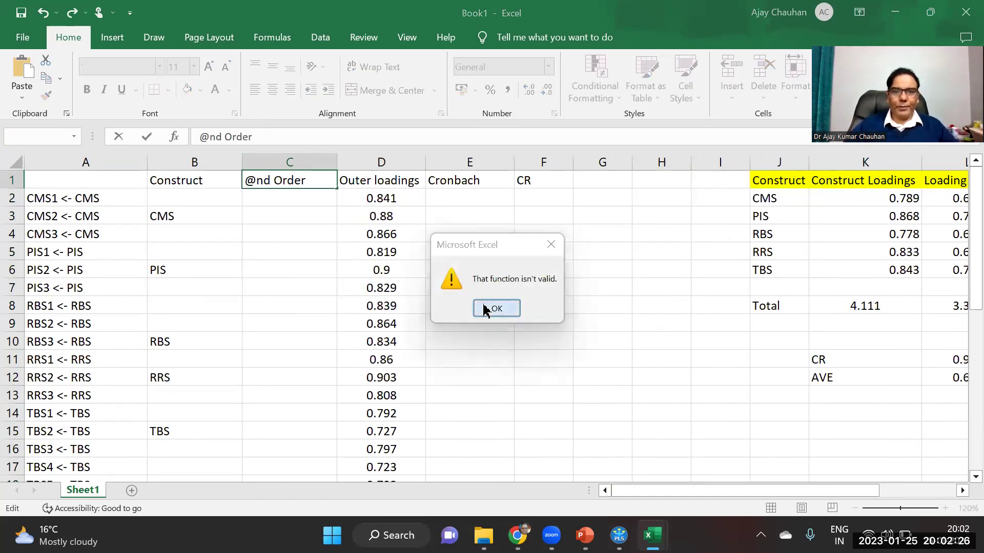
{"action": "left_click", "coordinate": [496, 309]}
{"action": "left_click", "coordinate": [256, 180]}
{"action": "key", "text": "BackSpace"}
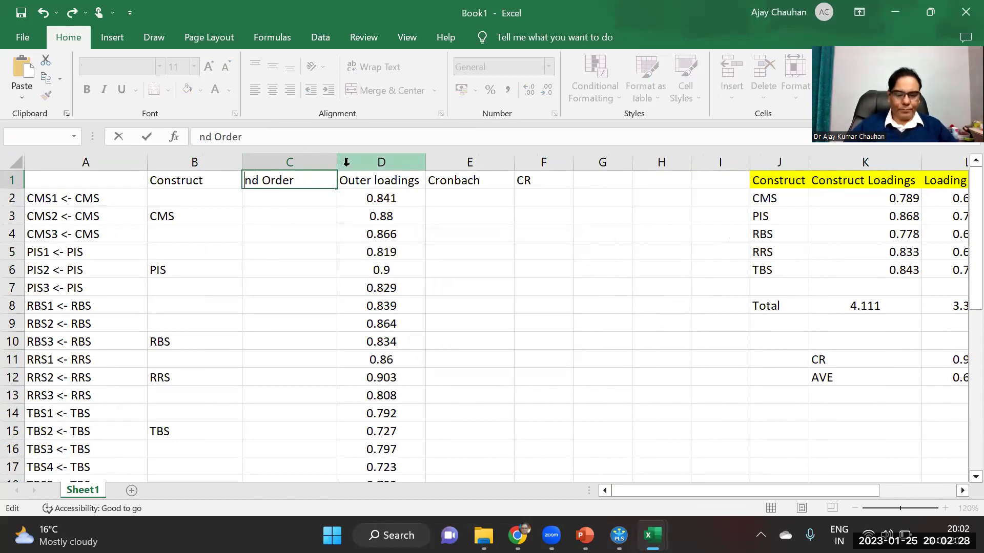
{"action": "type", "text": "2"}
- Enter Work stress in cell C9 as the second-order construct
{"action": "left_click", "coordinate": [269, 327]}
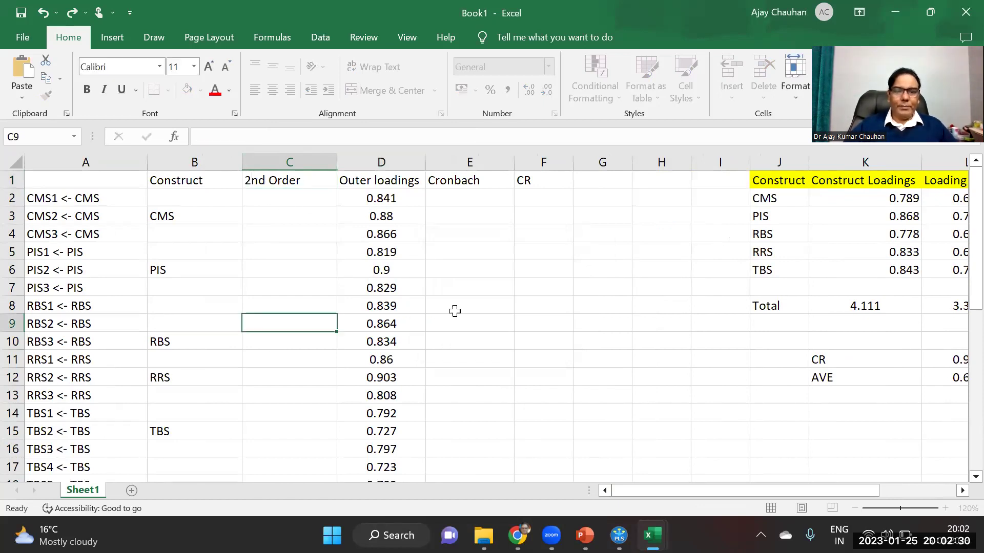
{"action": "type", "text": "Wor"}
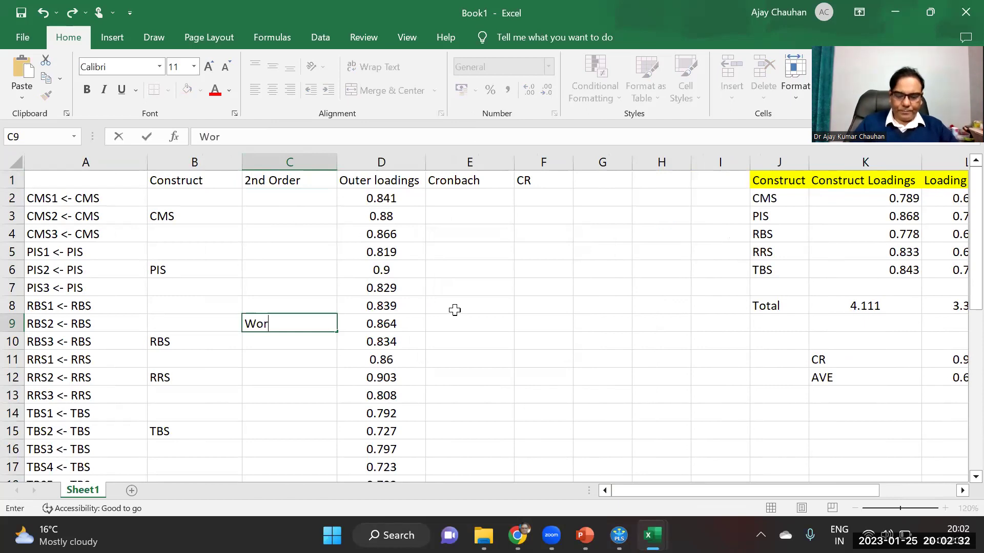
{"action": "type", "text": "k stress'"}
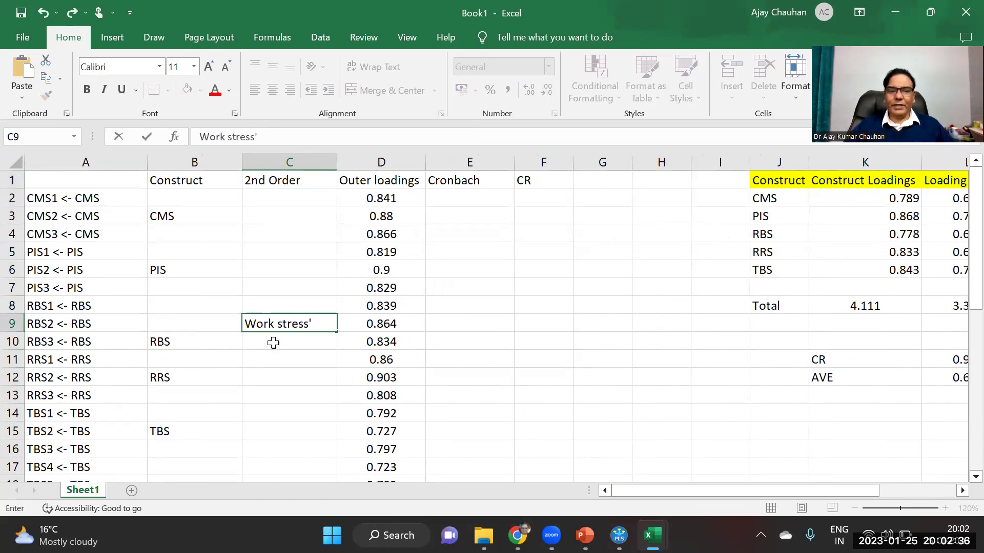
{"action": "left_click", "coordinate": [299, 383]}
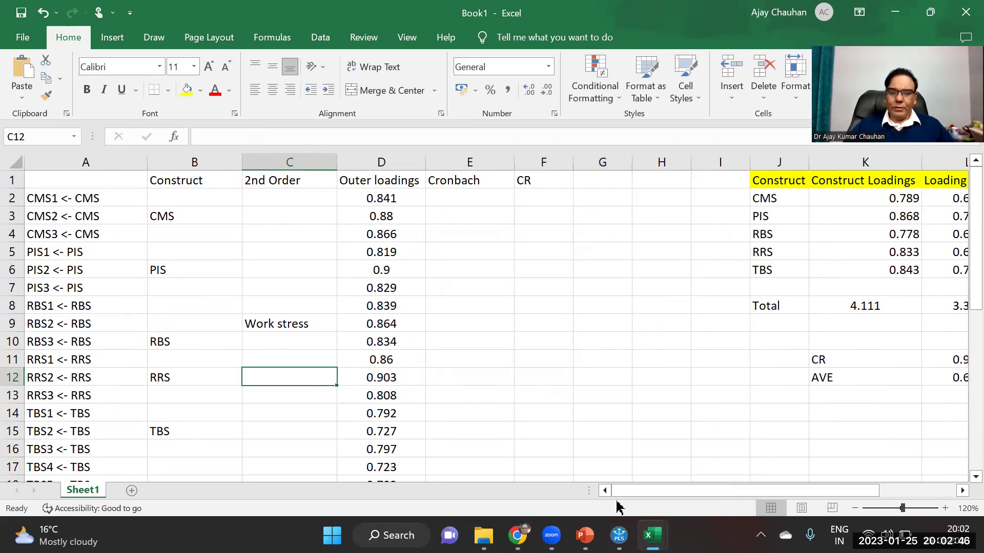
- Switch to SmartPLS and run the standard PLS-SEM algorithm on the CFA 2nd order model with the Path weighting scheme
{"action": "mouse_move", "coordinate": [618, 535]}
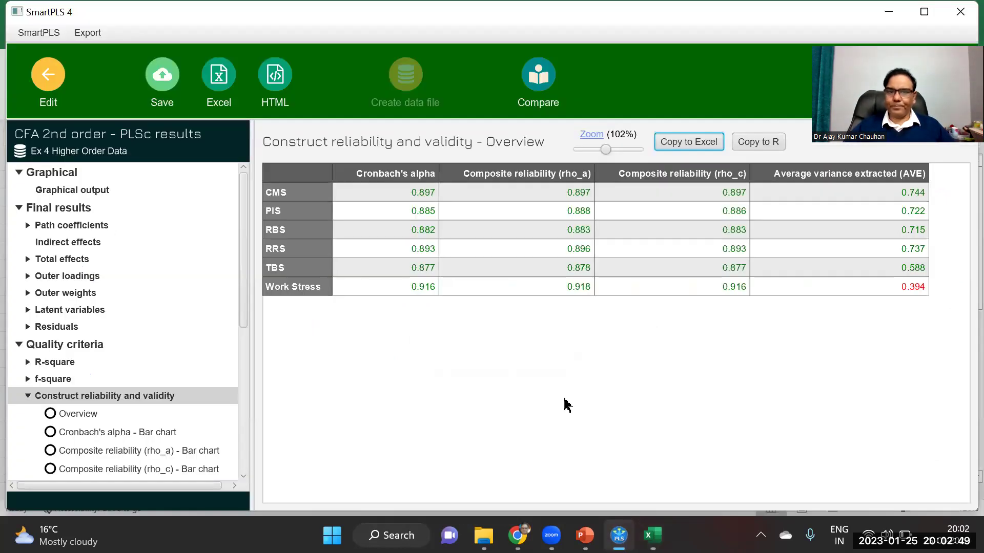
{"action": "left_click", "coordinate": [564, 404]}
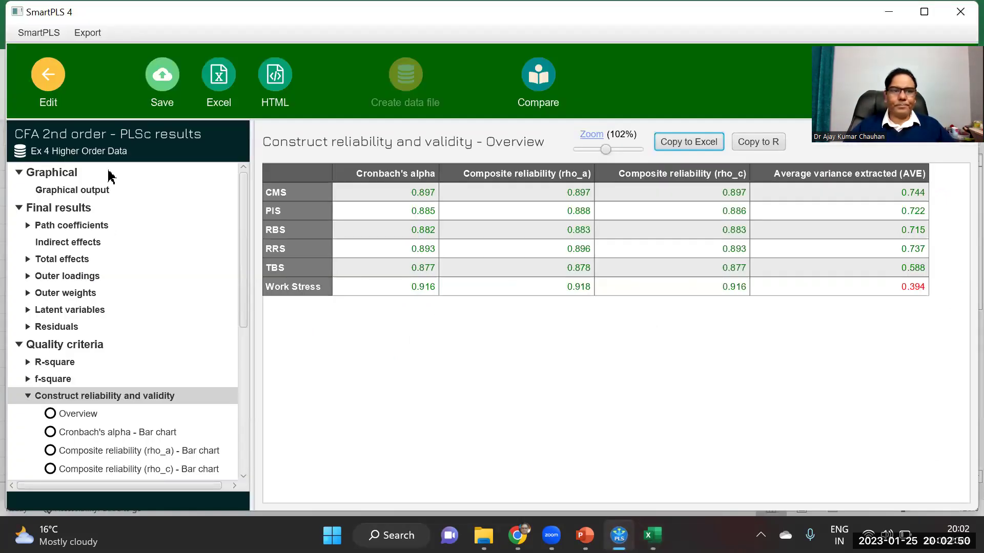
{"action": "left_click", "coordinate": [45, 77]}
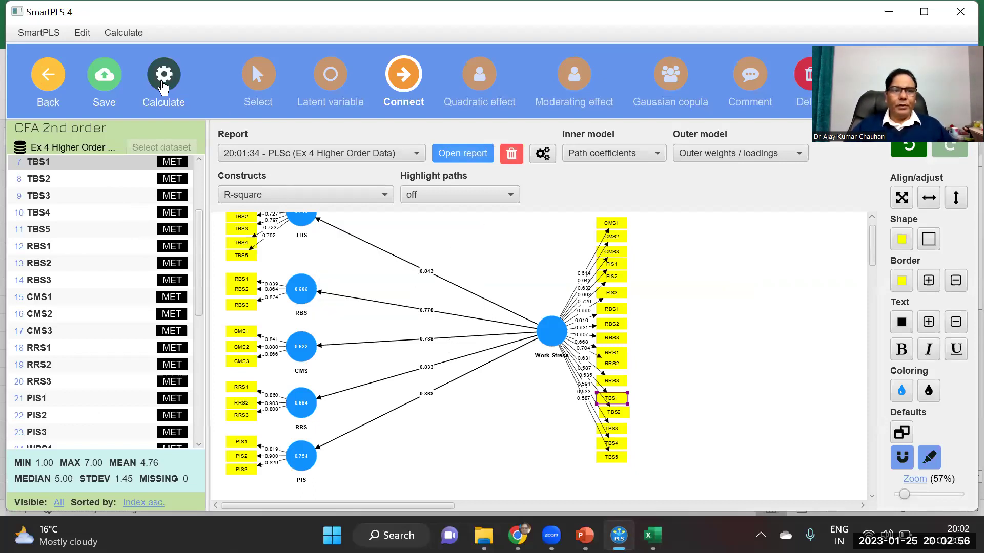
{"action": "left_click", "coordinate": [162, 83]}
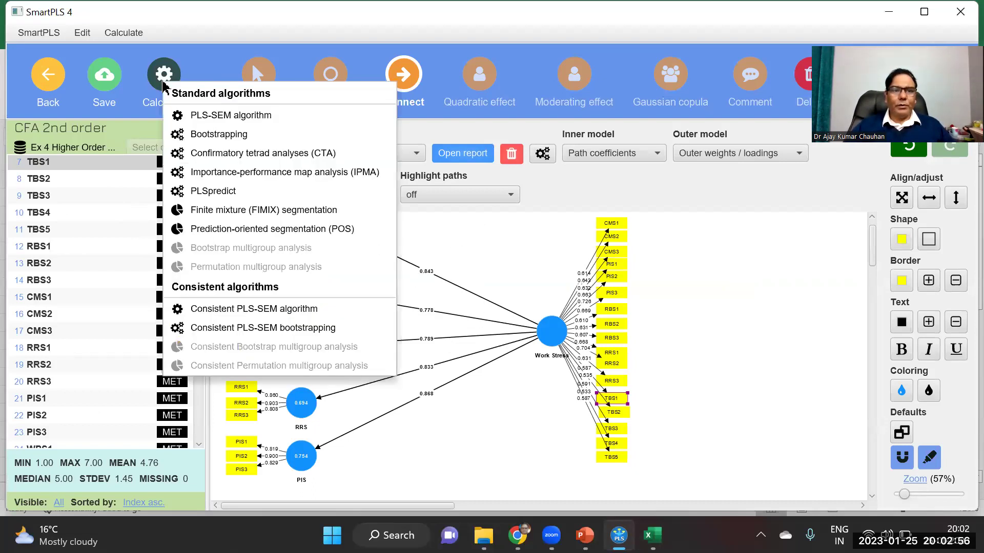
{"action": "left_click", "coordinate": [210, 115]}
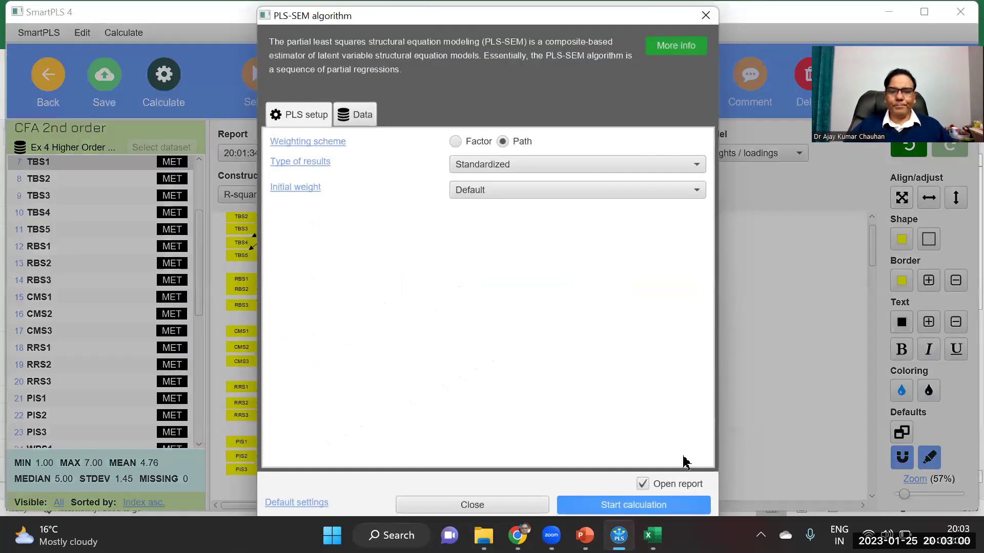
{"action": "left_click", "coordinate": [686, 510]}
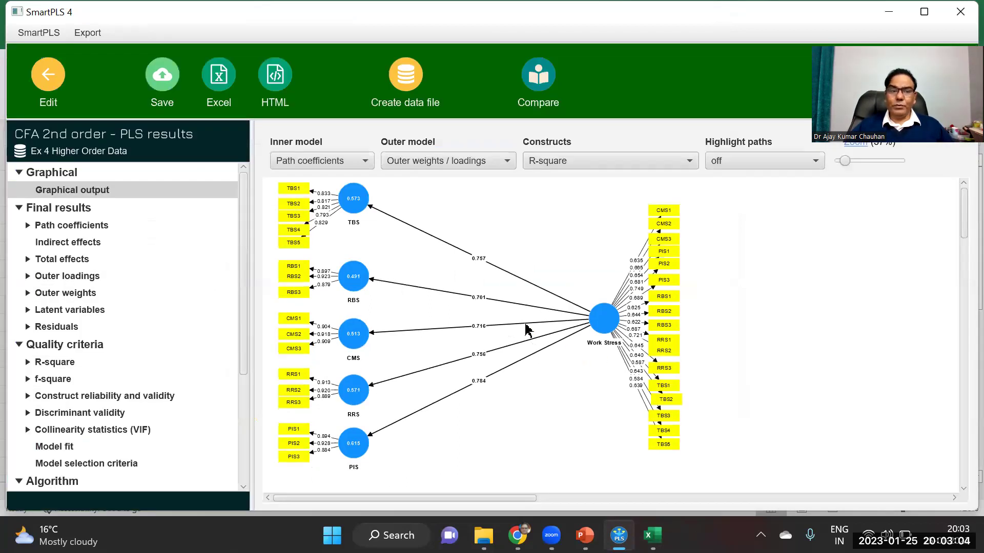
- Copy the latent variable scores and paste them into the Ex 4 Higher Order Data workbook in Excel, starting at cell AS1
{"action": "left_click", "coordinate": [81, 310]}
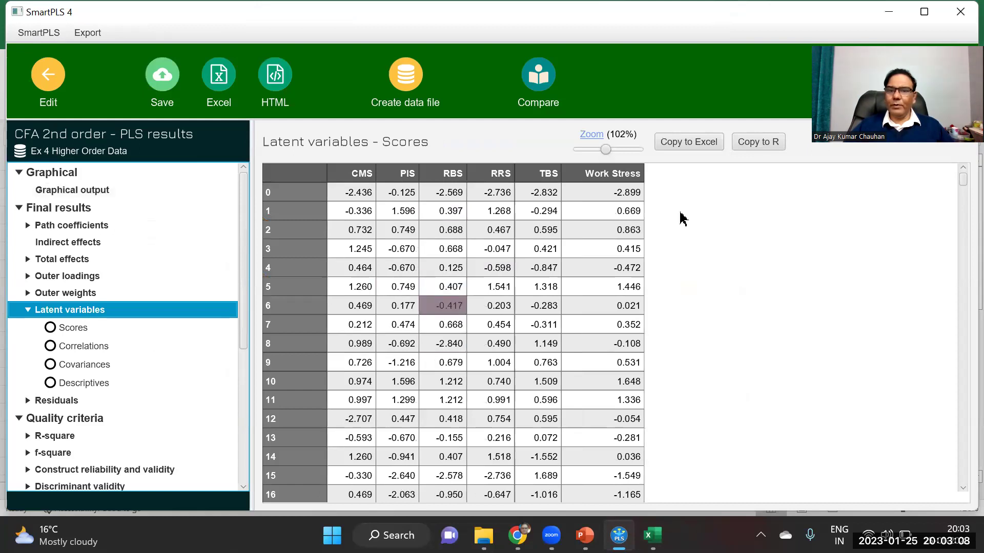
{"action": "left_click", "coordinate": [711, 145]}
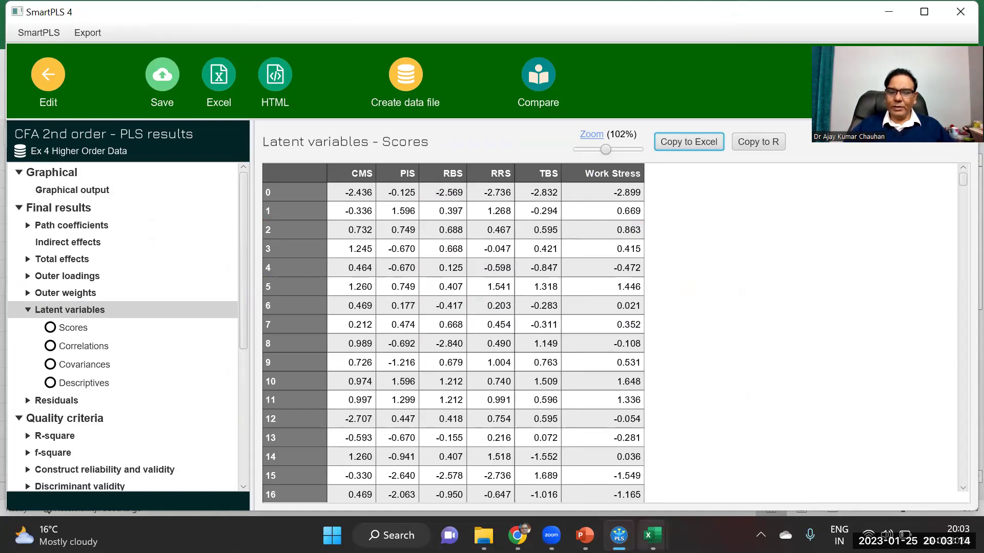
{"action": "left_click", "coordinate": [651, 535]}
{"action": "left_click", "coordinate": [618, 478]}
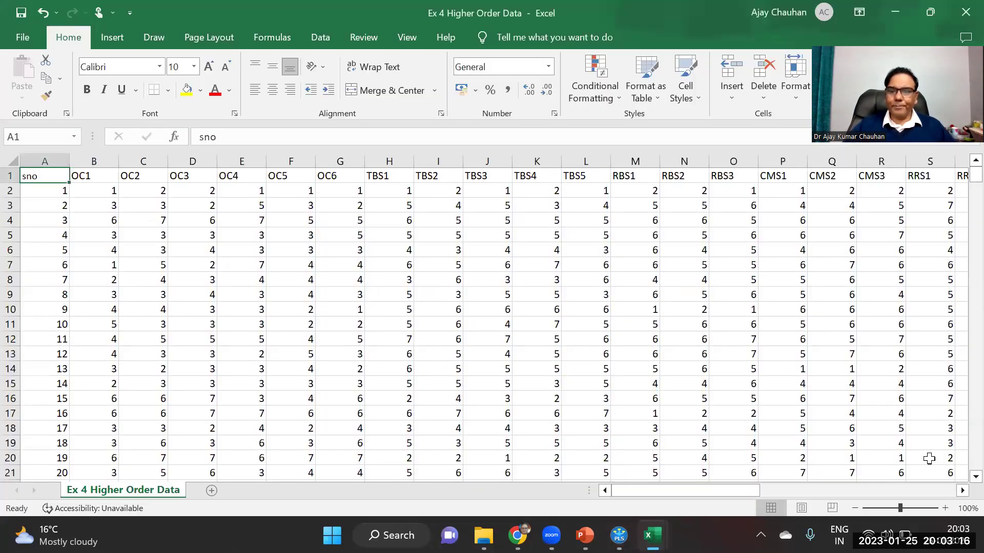
{"action": "left_click", "coordinate": [877, 492]}
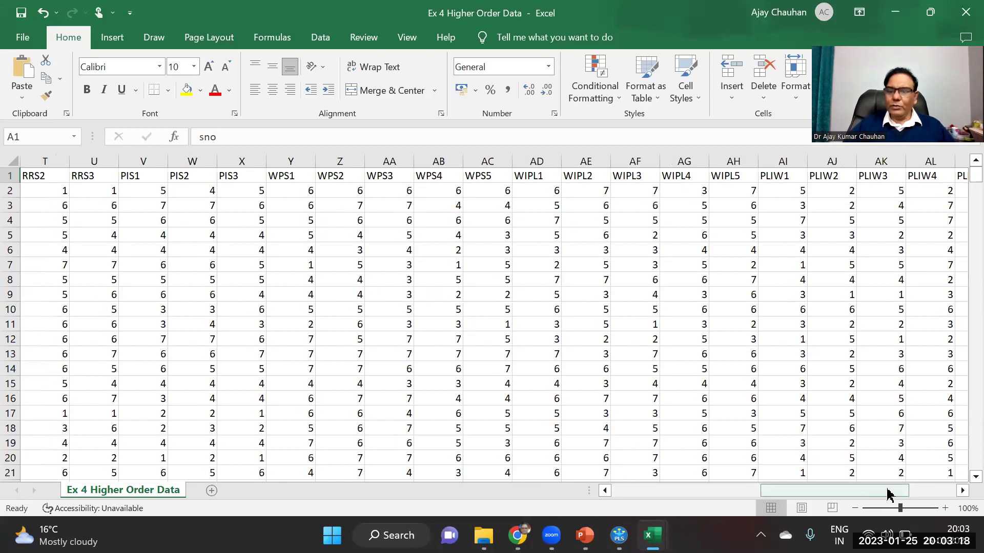
{"action": "left_click_drag", "start_coordinate": [889, 492], "coordinate": [960, 491]}
{"action": "left_click", "coordinate": [962, 492]}
{"action": "left_click", "coordinate": [962, 492]}
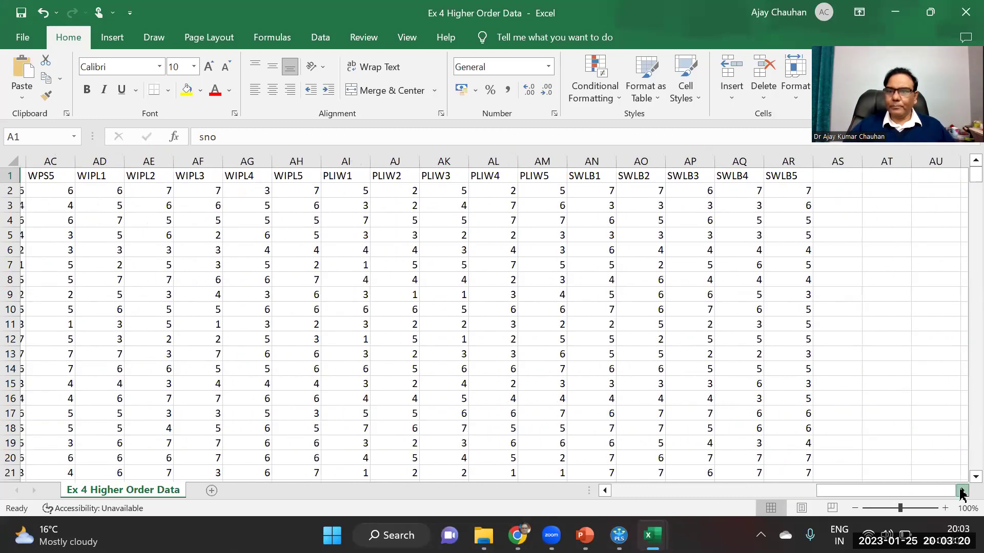
{"action": "left_click", "coordinate": [640, 175]}
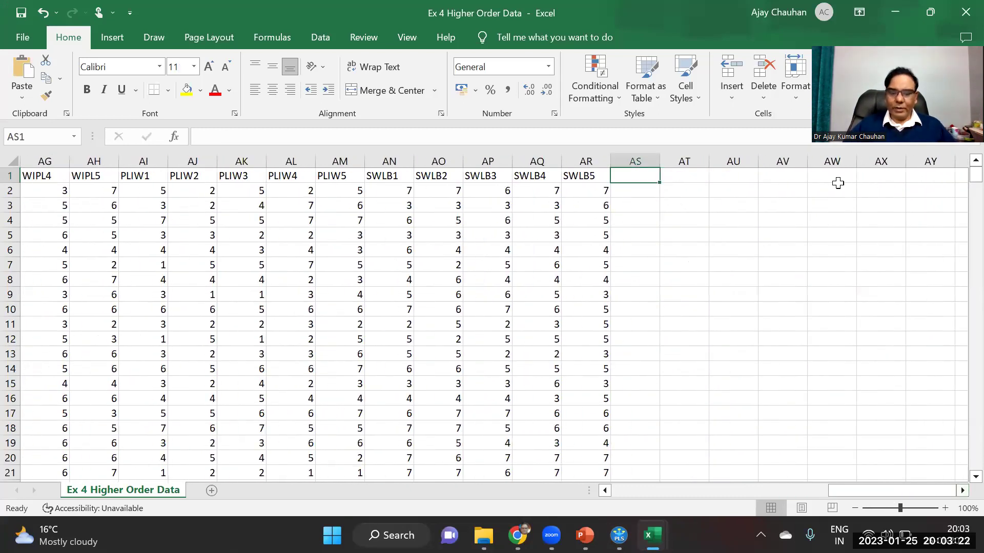
{"action": "key", "text": "ctrl+v"}
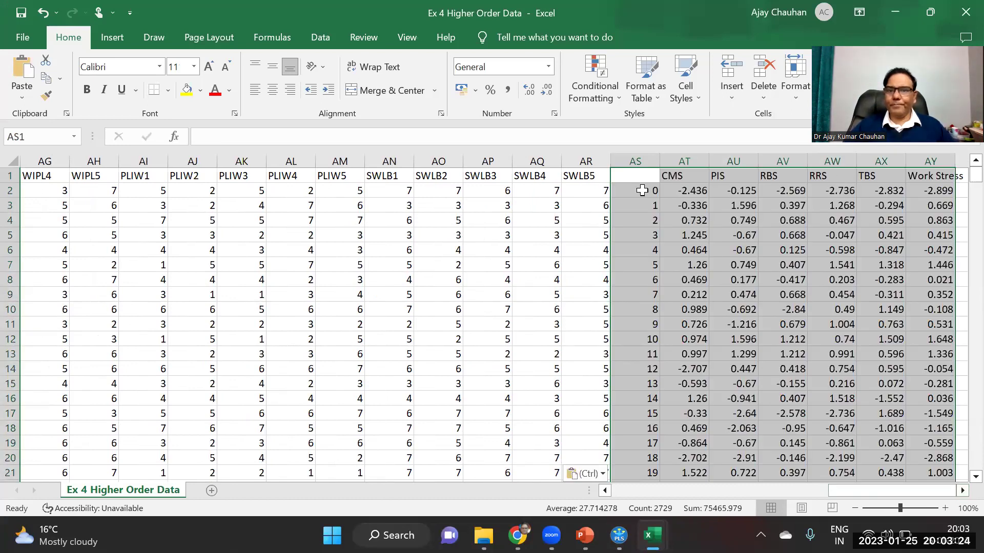
- Delete the pasted case-number column AS and save the Ex 4 Higher Order Data file
{"action": "left_click", "coordinate": [636, 161]}
{"action": "right_click", "coordinate": [636, 162]}
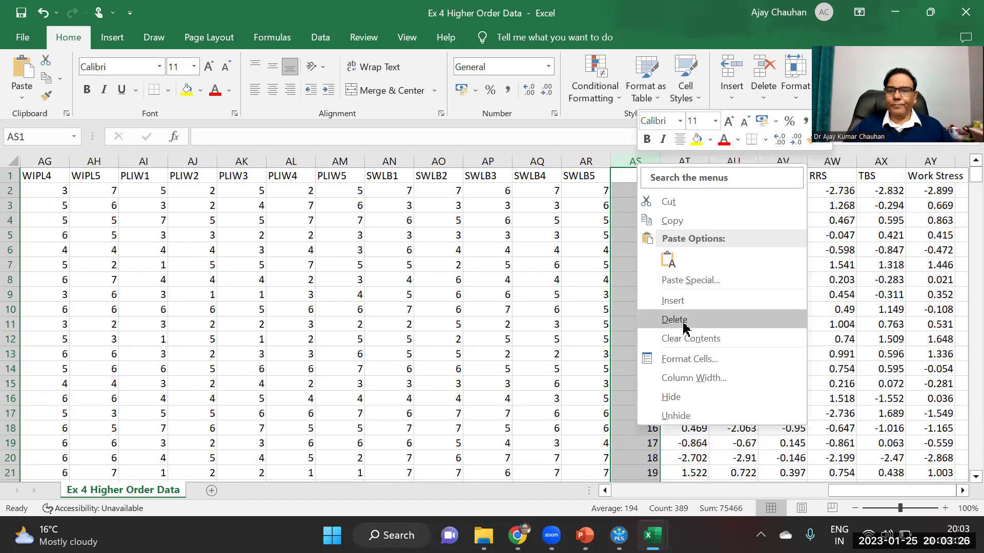
{"action": "left_click", "coordinate": [674, 320]}
{"action": "left_click", "coordinate": [692, 235]}
{"action": "left_click_drag", "start_coordinate": [615, 176], "coordinate": [886, 193]}
{"action": "left_click", "coordinate": [797, 276]}
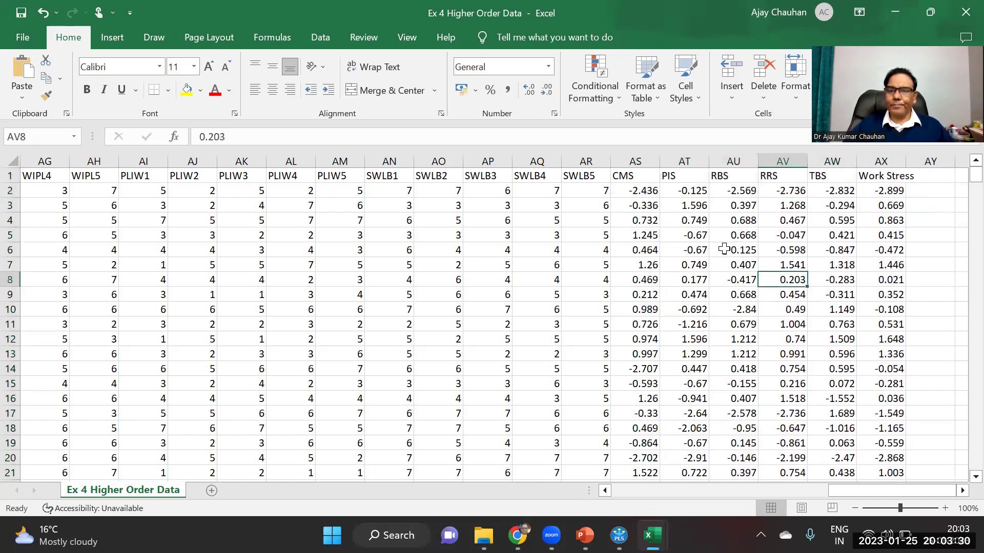
{"action": "left_click", "coordinate": [22, 15]}
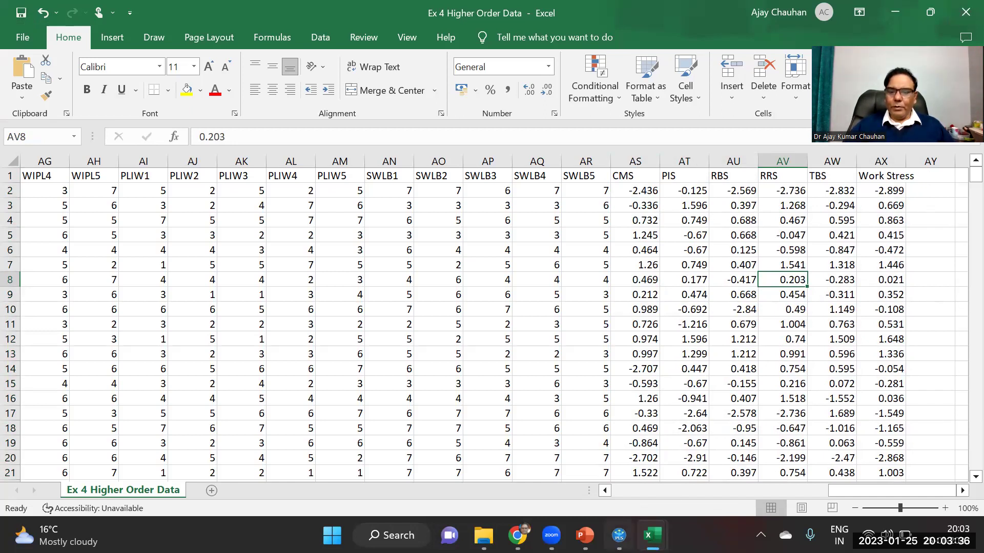
- Switch to SmartPLS, save the CFA 2nd order model and return to the workspace overview
{"action": "left_click", "coordinate": [619, 536]}
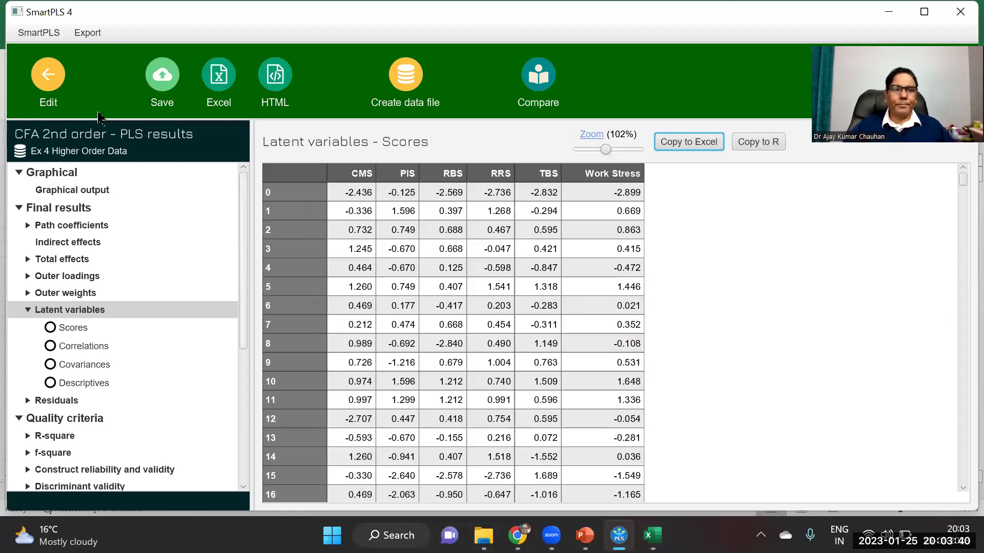
{"action": "left_click", "coordinate": [44, 81]}
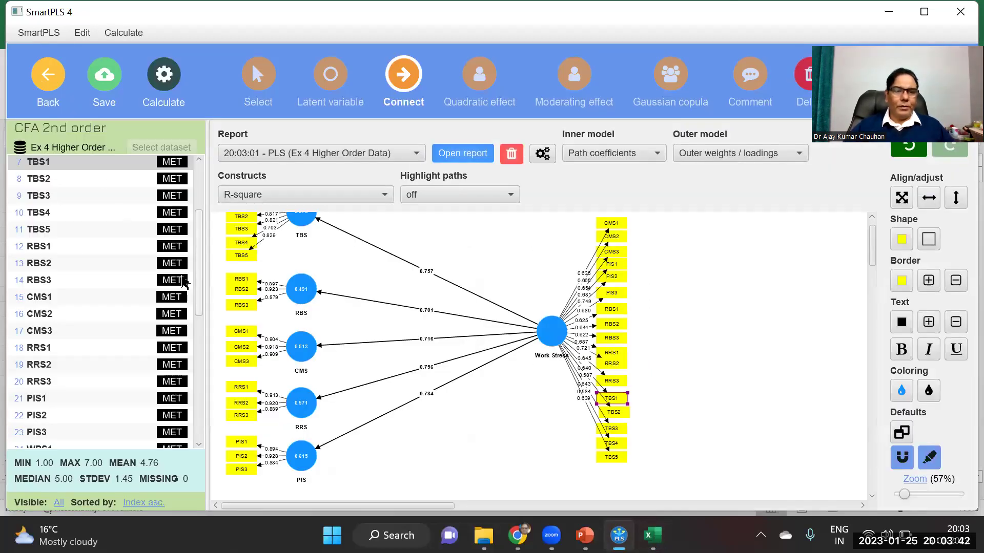
{"action": "left_click", "coordinate": [105, 82]}
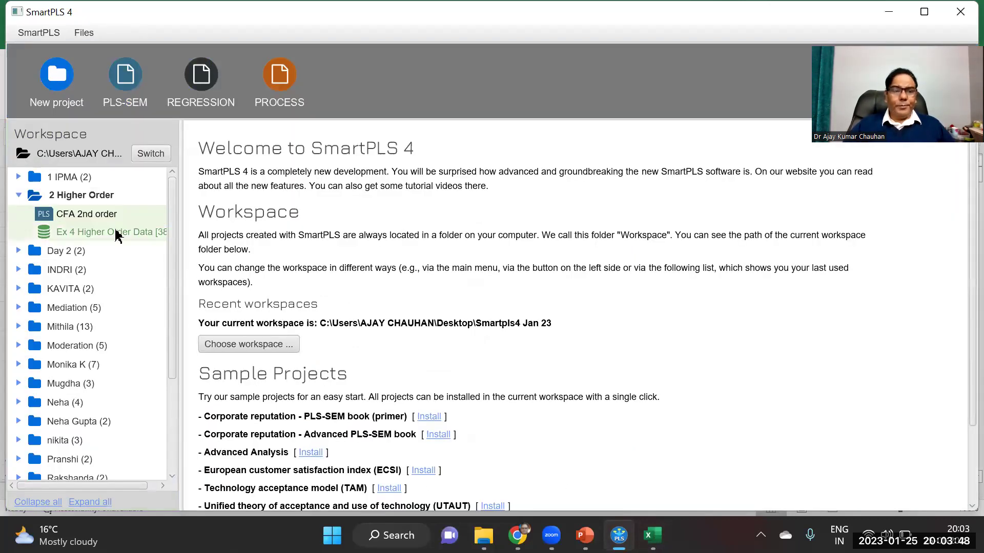
{"action": "left_click", "coordinate": [85, 234]}
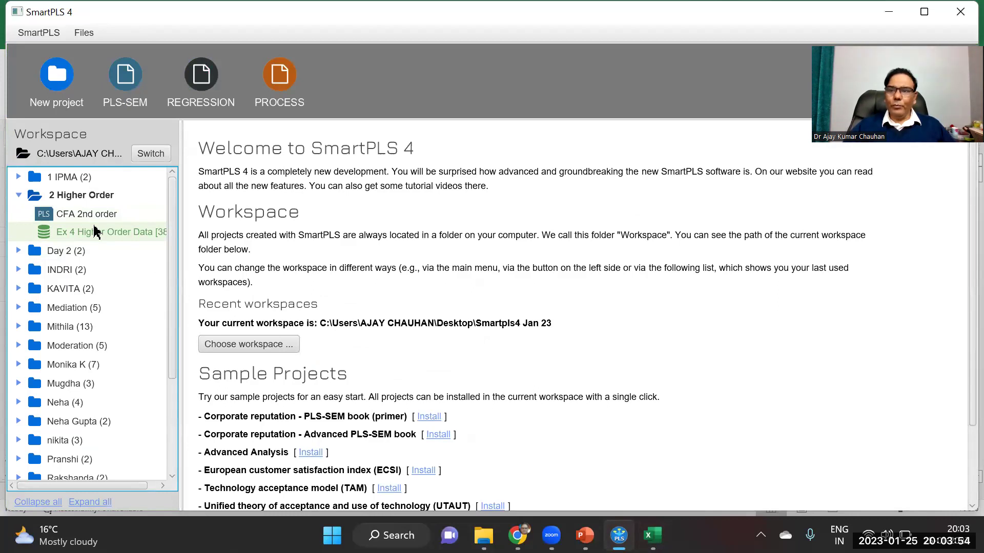
{"action": "right_click", "coordinate": [96, 232]}
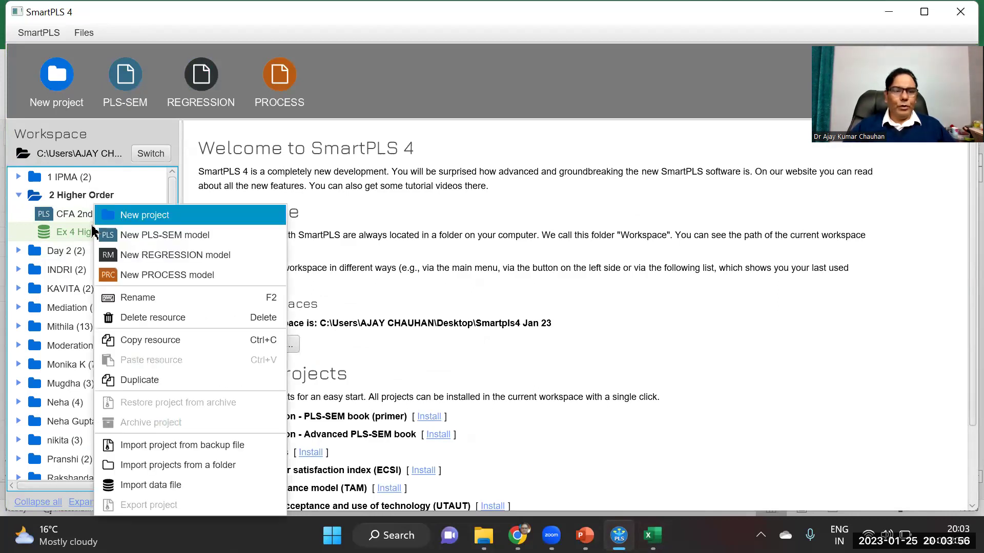
- Create a new project named 3 Higher order SEM and collapse it in the workspace tree
{"action": "left_click", "coordinate": [53, 79]}
{"action": "left_click", "coordinate": [54, 79]}
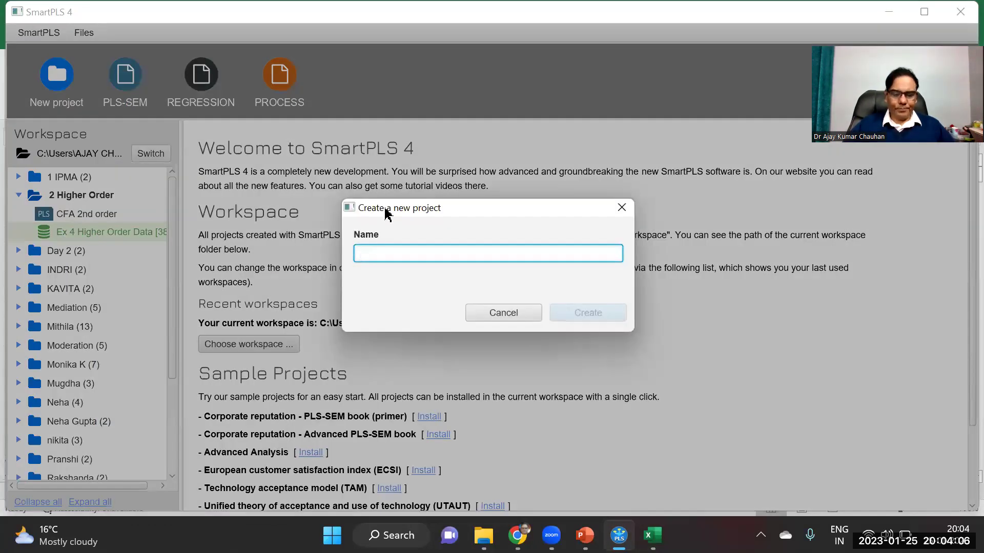
{"action": "type", "text": "3"}
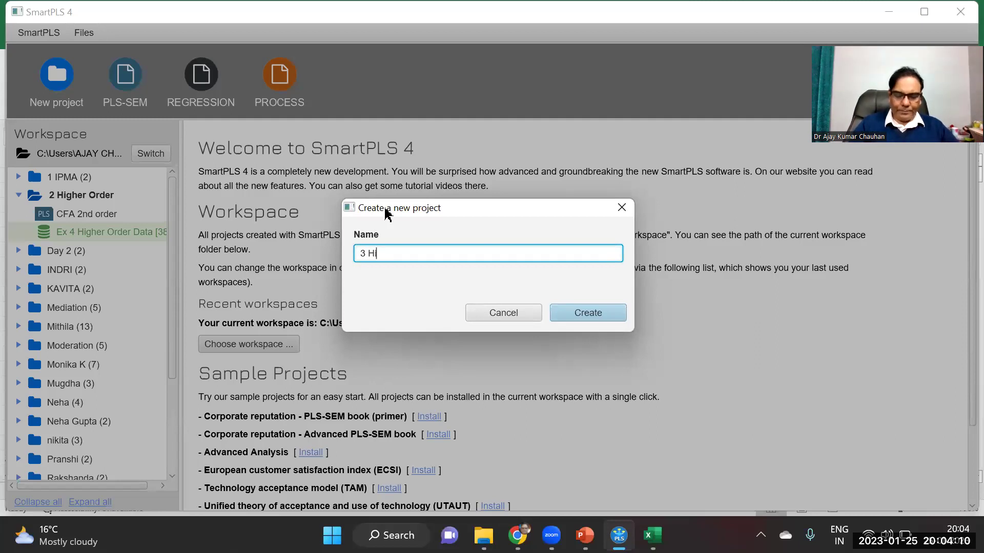
{"action": "type", "text": "Higher order SEM"}
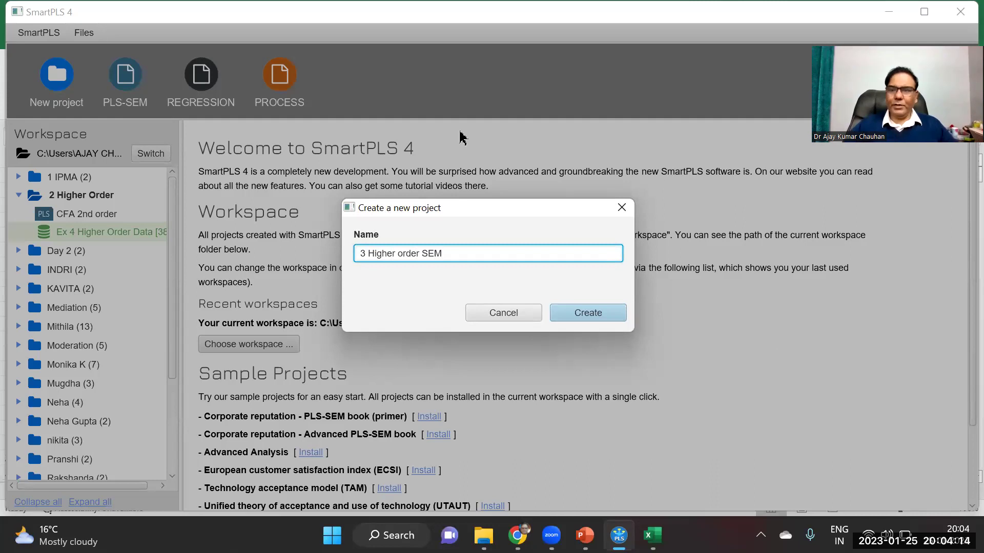
{"action": "left_click", "coordinate": [598, 322]}
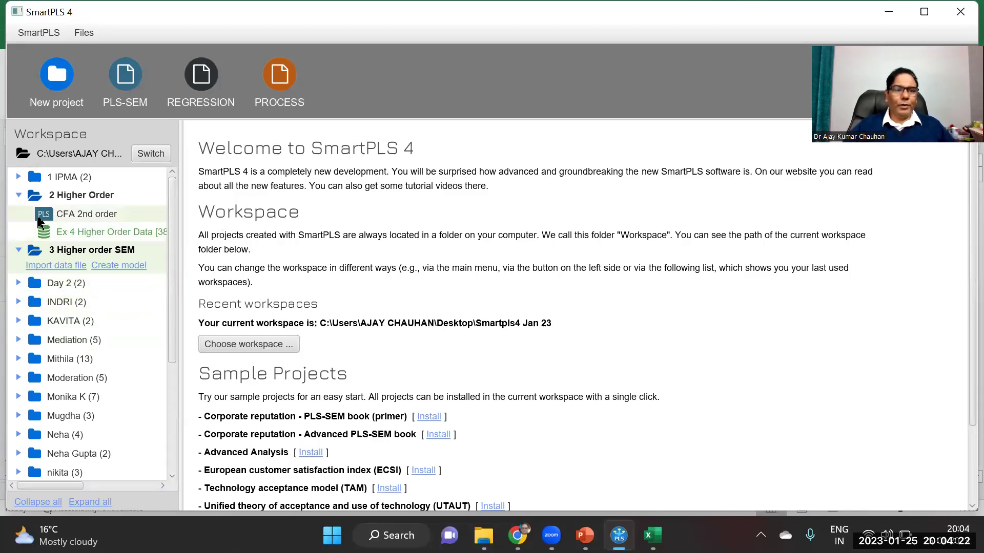
{"action": "left_click", "coordinate": [18, 249]}
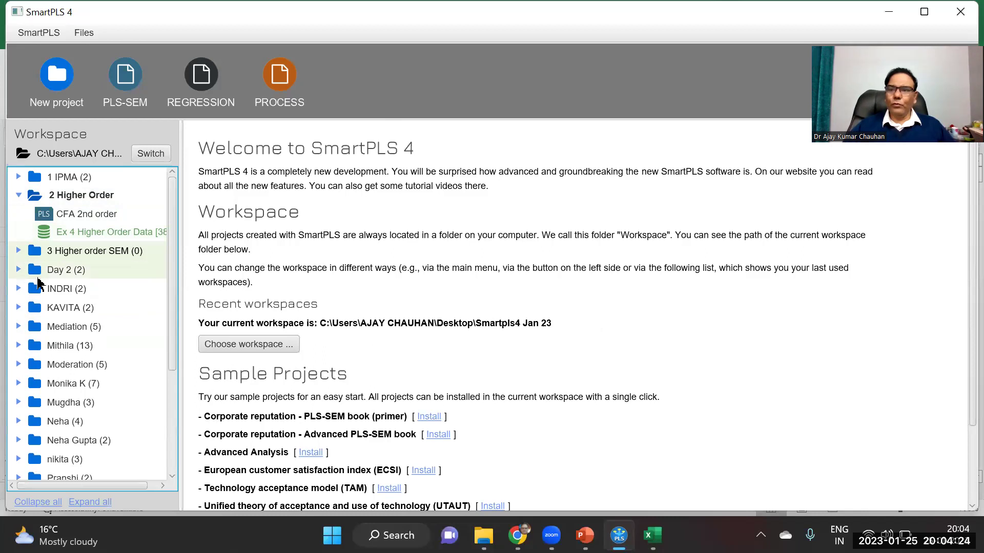
- Delete the Ex 4 Higher Order Data file from the 2 Higher Order project
{"action": "right_click", "coordinate": [87, 236]}
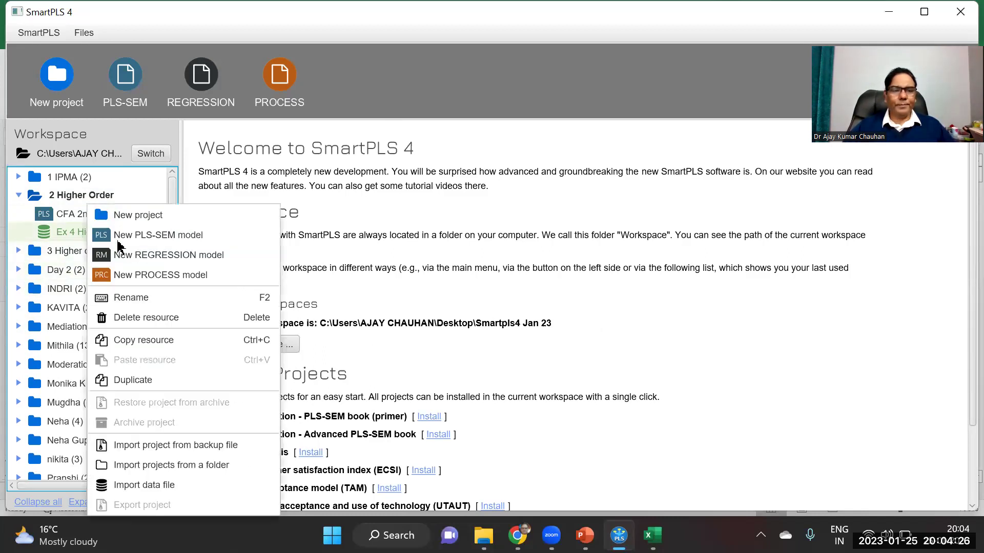
{"action": "left_click", "coordinate": [141, 317]}
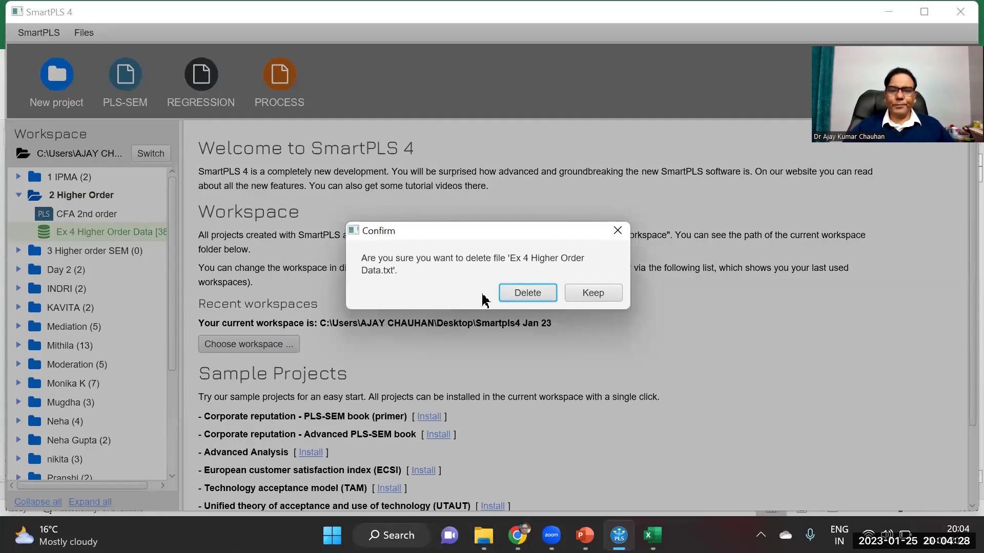
{"action": "left_click", "coordinate": [528, 295]}
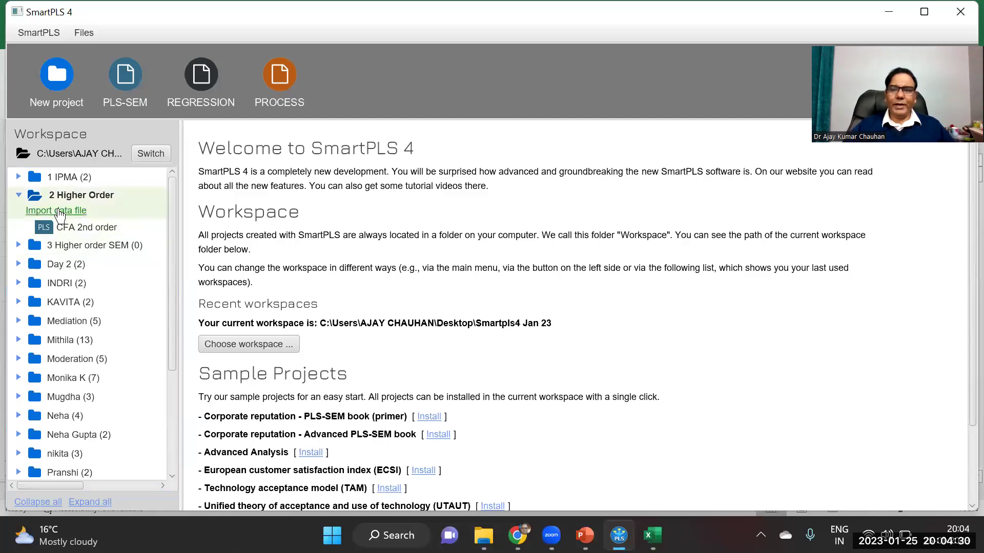
- Save Ex 4 Higher Order Data in Excel again and import it into the 2 Higher Order project in SmartPLS
{"action": "left_click", "coordinate": [58, 212]}
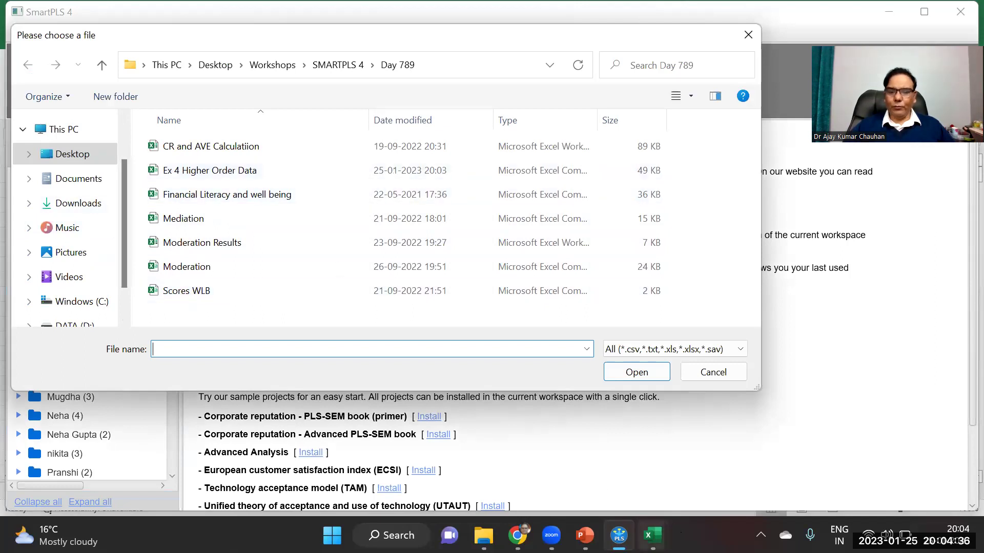
{"action": "left_click", "coordinate": [652, 536]}
{"action": "left_click", "coordinate": [635, 489]}
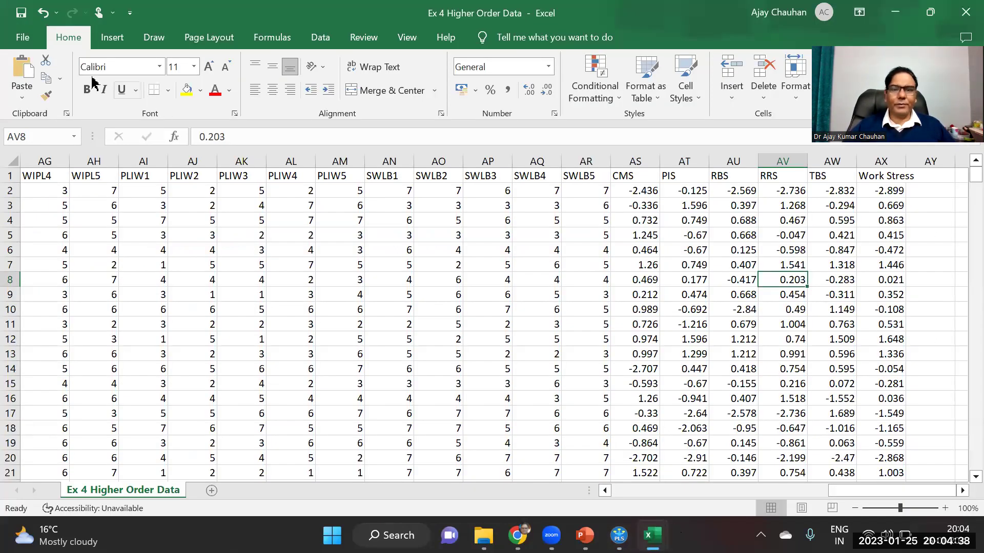
{"action": "left_click", "coordinate": [25, 38]}
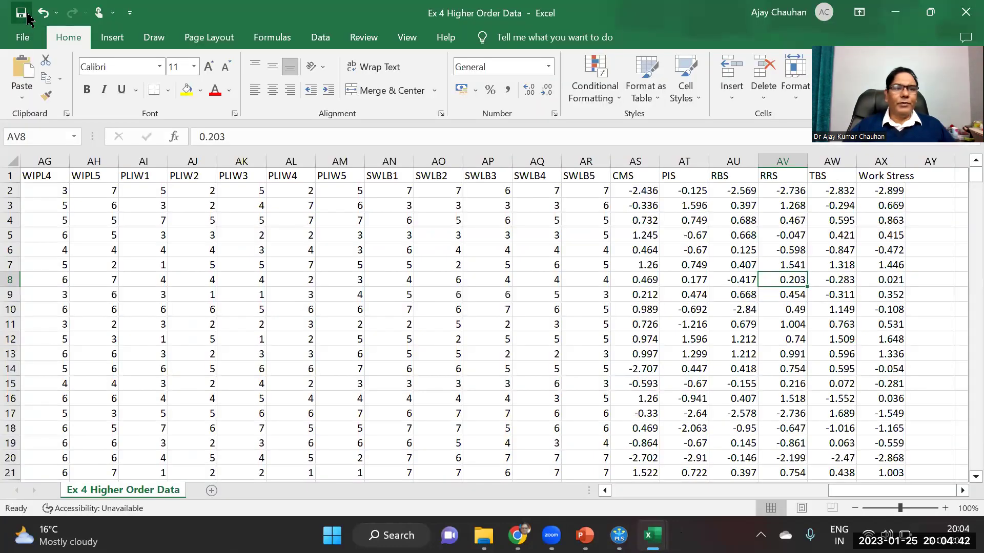
{"action": "left_click", "coordinate": [620, 535]}
{"action": "left_click", "coordinate": [177, 170]}
{"action": "double_click", "coordinate": [176, 170]}
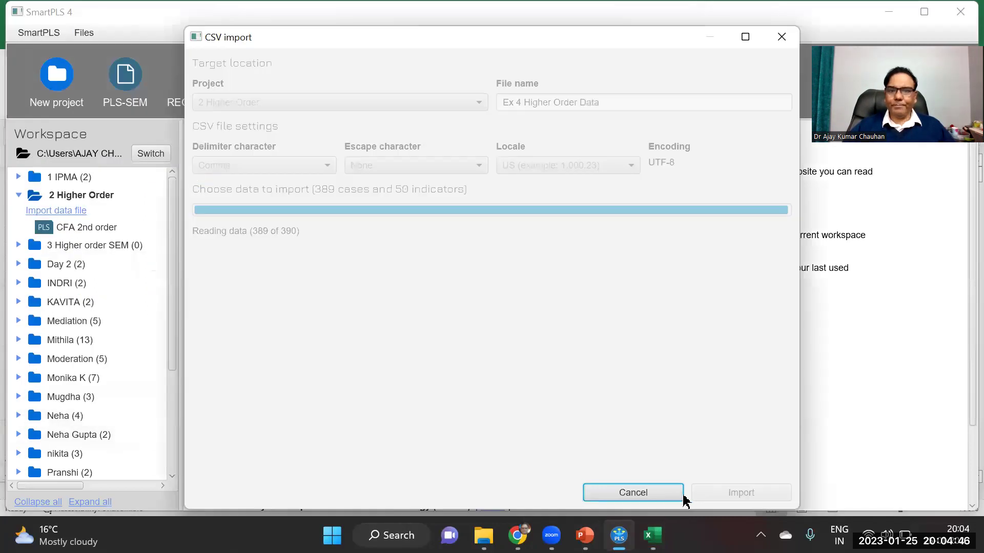
{"action": "left_click", "coordinate": [741, 492]}
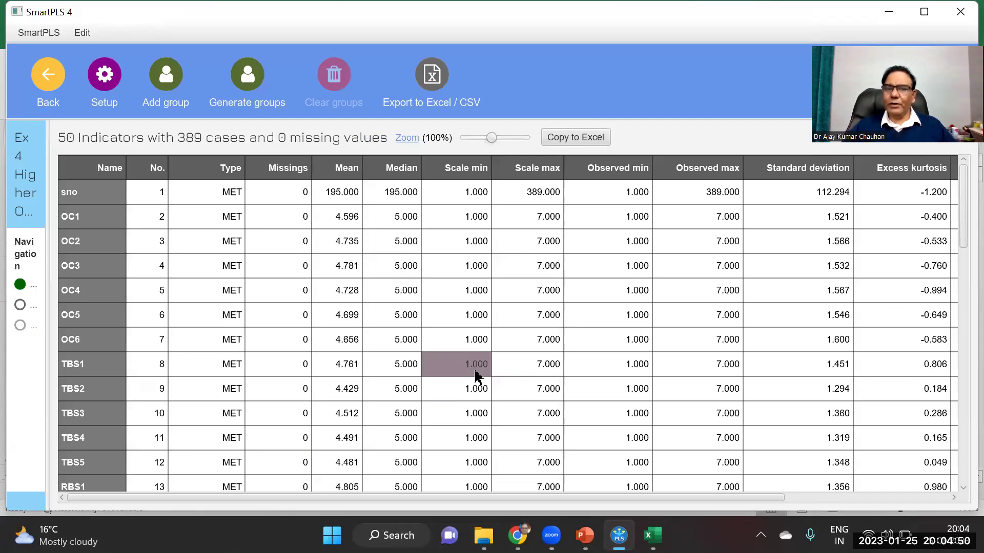
{"action": "left_click", "coordinate": [56, 85]}
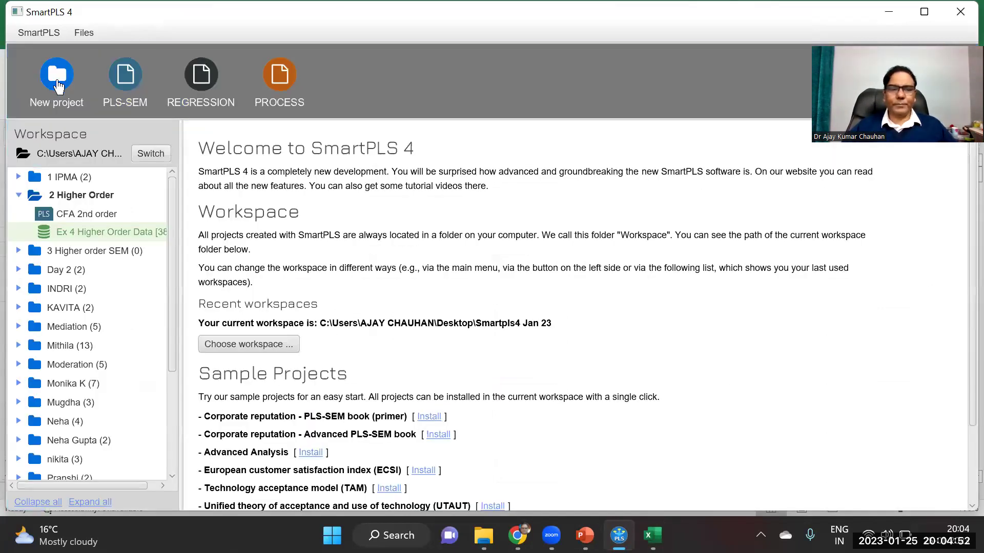
- Duplicate the CFA 2nd order model in the 2 Higher Order project under the name SEM 2nd order
{"action": "right_click", "coordinate": [81, 218]}
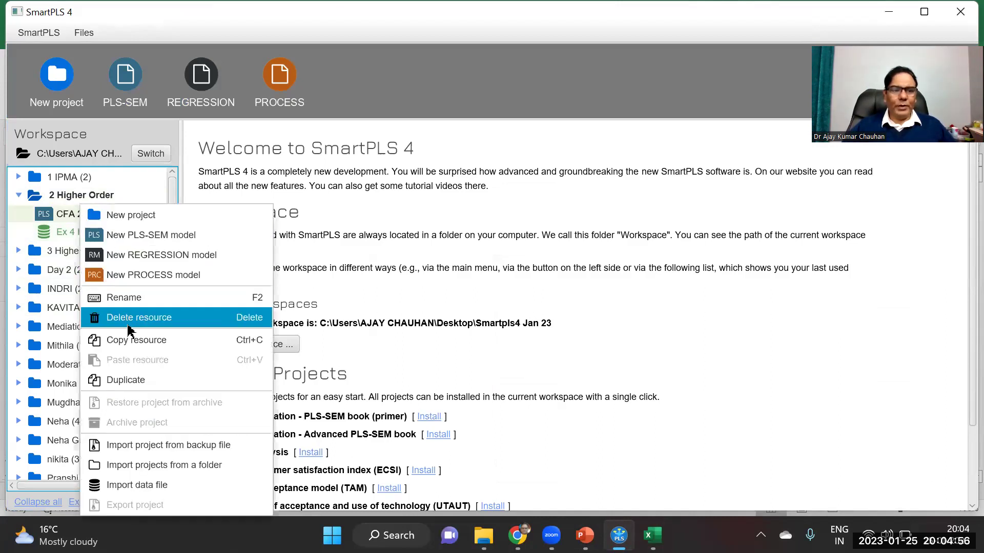
{"action": "left_click", "coordinate": [139, 381]}
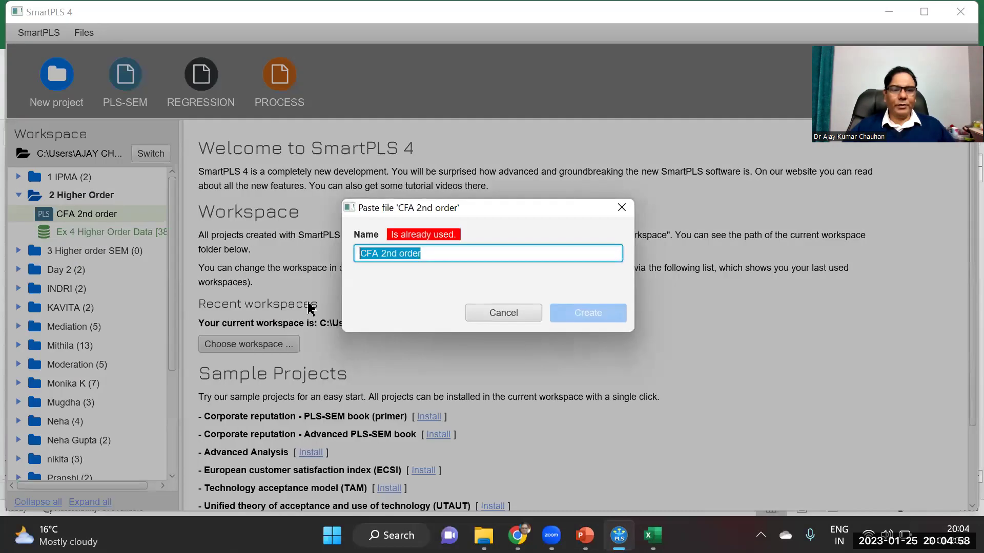
{"action": "left_click", "coordinate": [436, 251]}
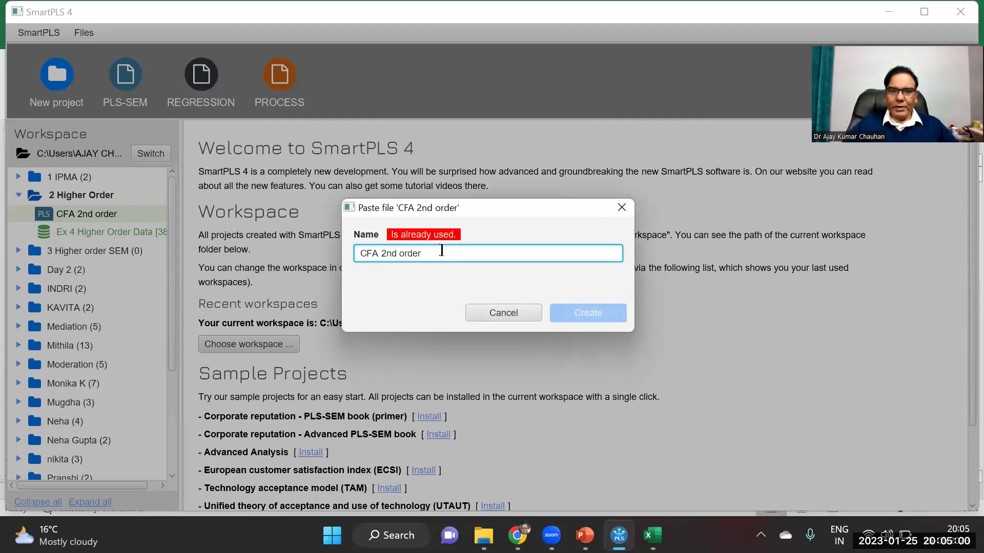
{"action": "key", "text": "BackSpace"}
{"action": "key", "text": "BackSpace"}
{"action": "key", "text": "BackSpace"}
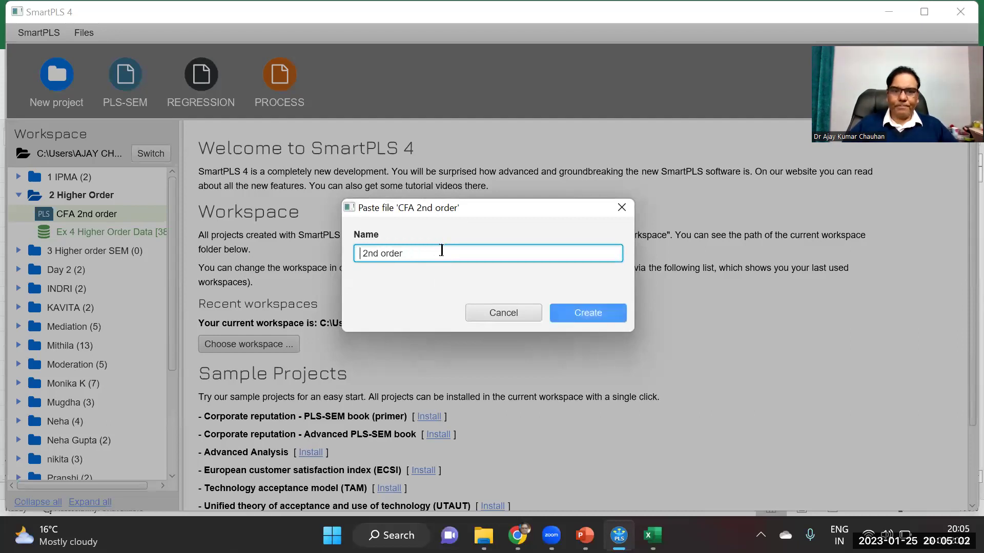
{"action": "type", "text": "SEM"}
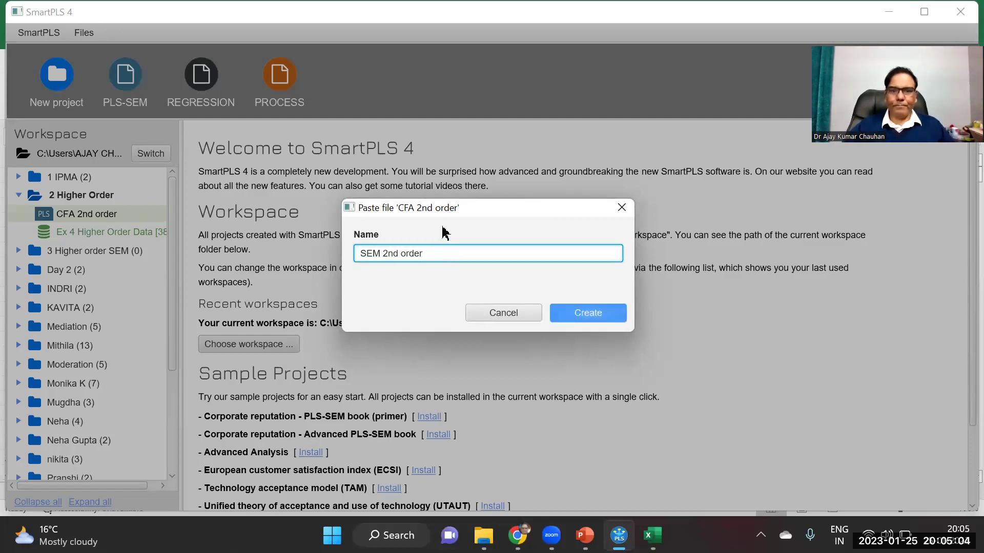
{"action": "left_click", "coordinate": [615, 314]}
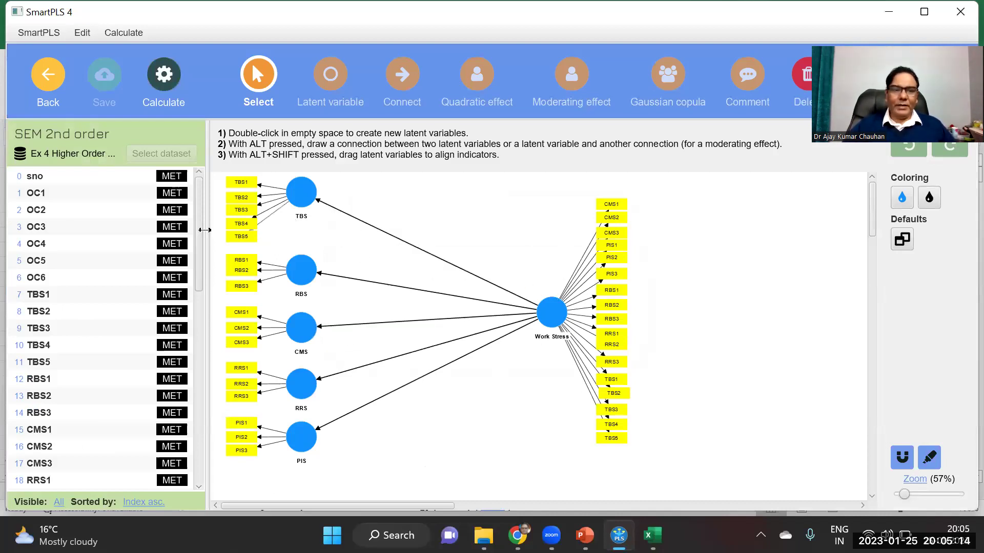
- Create a latent variable named Work_Stress from the score variables CMS, PIS, RBS, RRS and TBS, beside the existing model
{"action": "left_click_drag", "start_coordinate": [198, 222], "coordinate": [222, 508]}
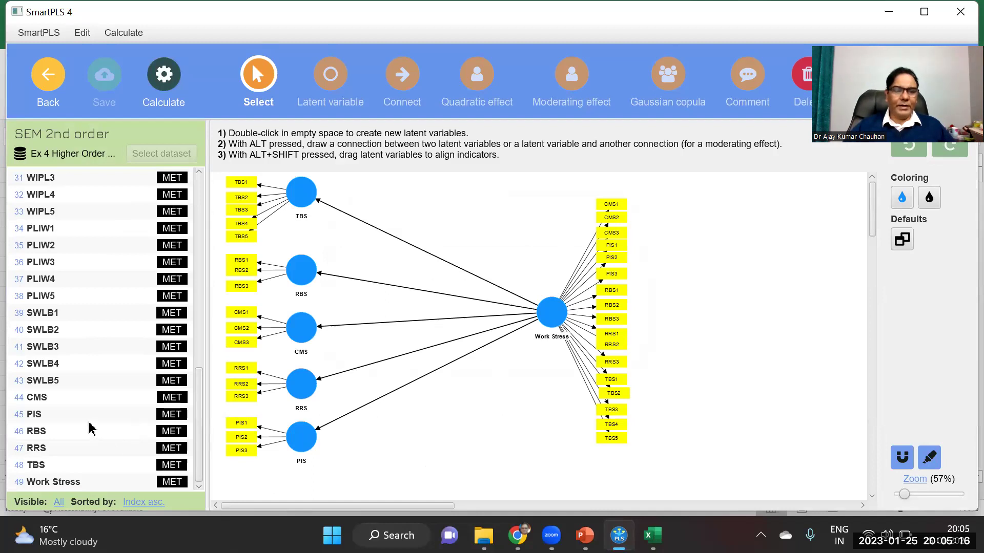
{"action": "left_click", "coordinate": [48, 402]}
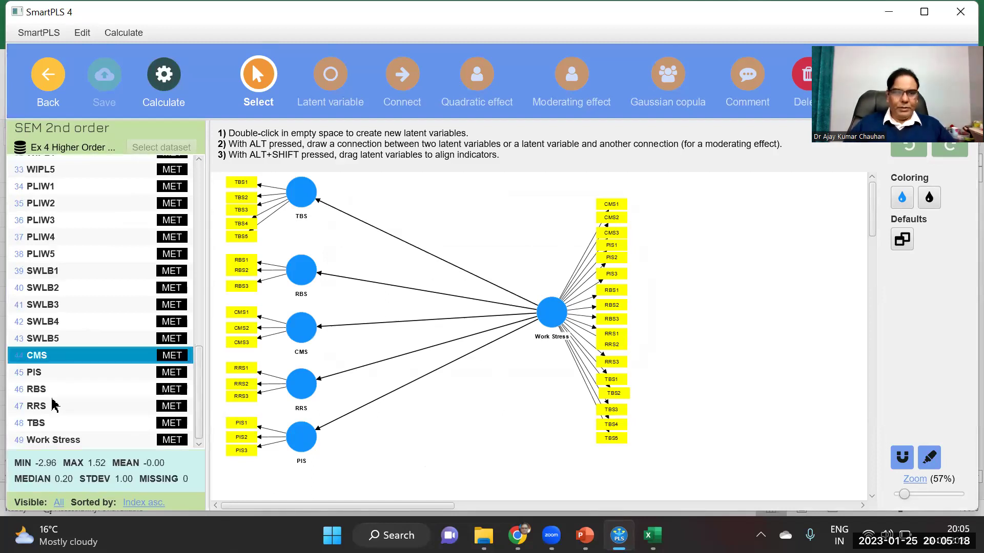
{"action": "key", "text": "shift+Down"}
{"action": "key", "text": "shift+Down"}
{"action": "key", "text": "shift+Down"}
{"action": "key", "text": "shift+Down"}
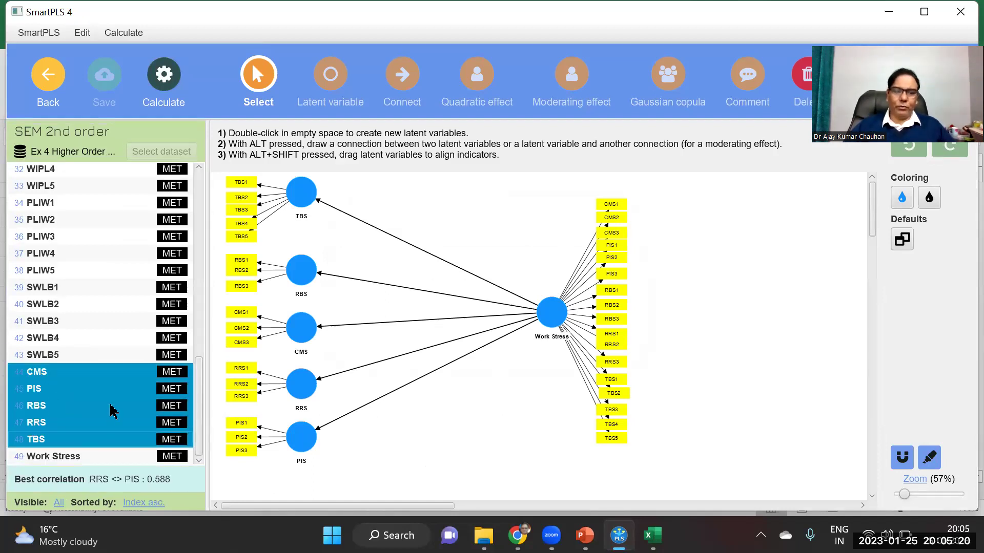
{"action": "double_click", "coordinate": [753, 314]}
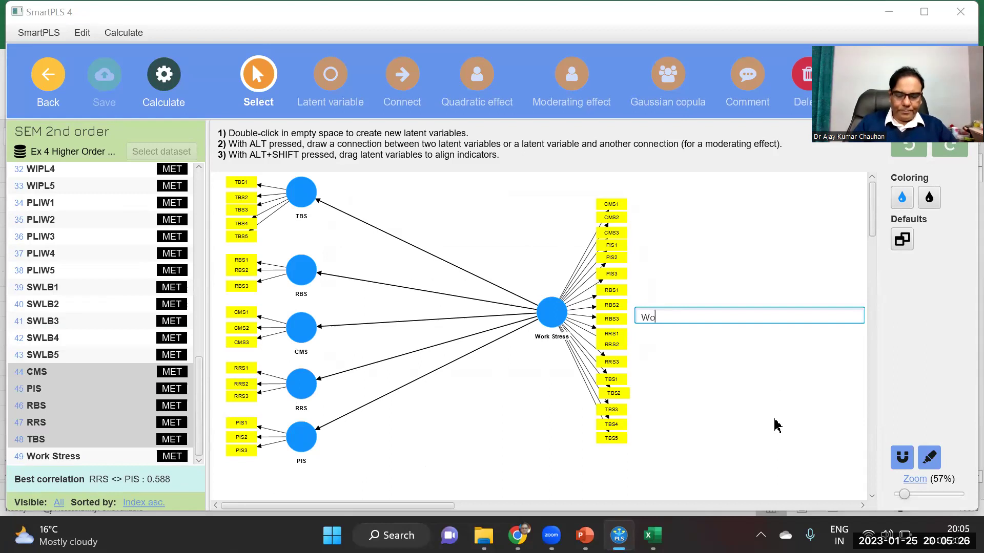
{"action": "type", "text": "Work_Stress"}
{"action": "key", "text": "Return"}
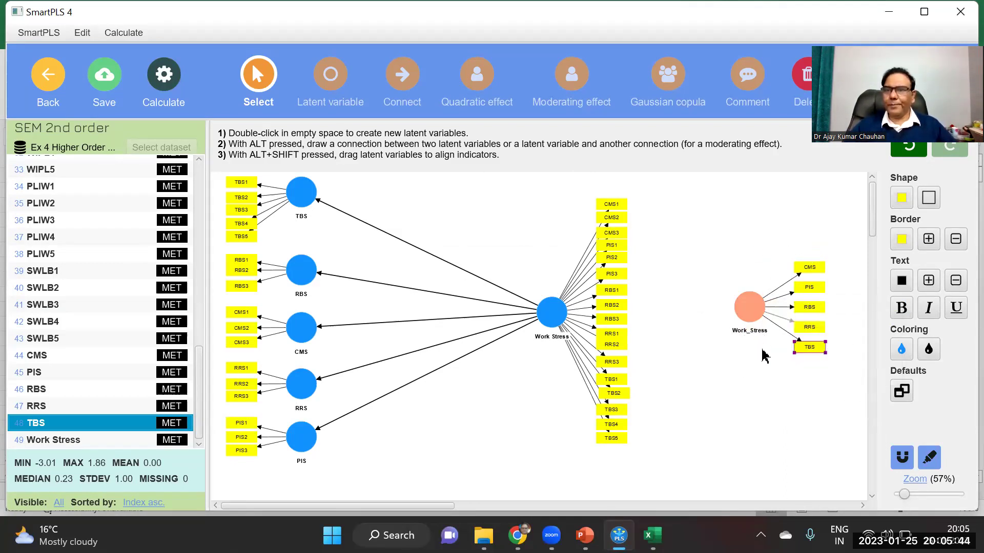
- Delete the separate Work_Stress latent variable together with its five score indicators
{"action": "left_click", "coordinate": [754, 332]}
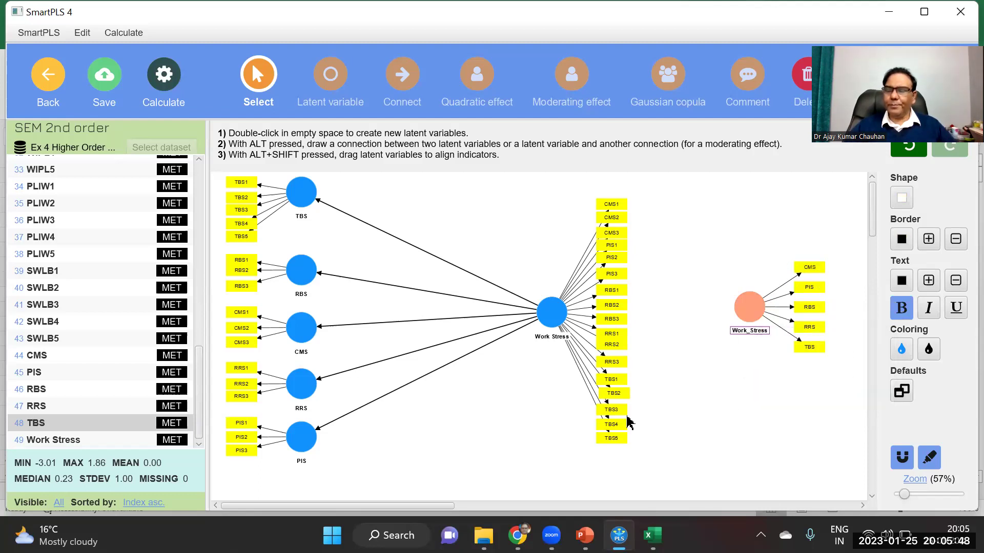
{"action": "left_click", "coordinate": [559, 315]}
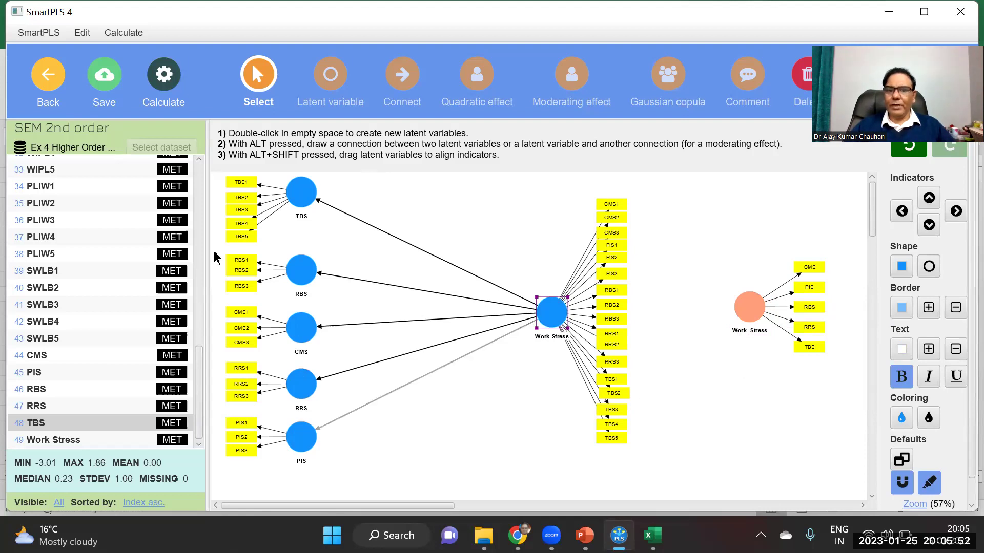
{"action": "left_click_drag", "start_coordinate": [829, 234], "coordinate": [677, 362]}
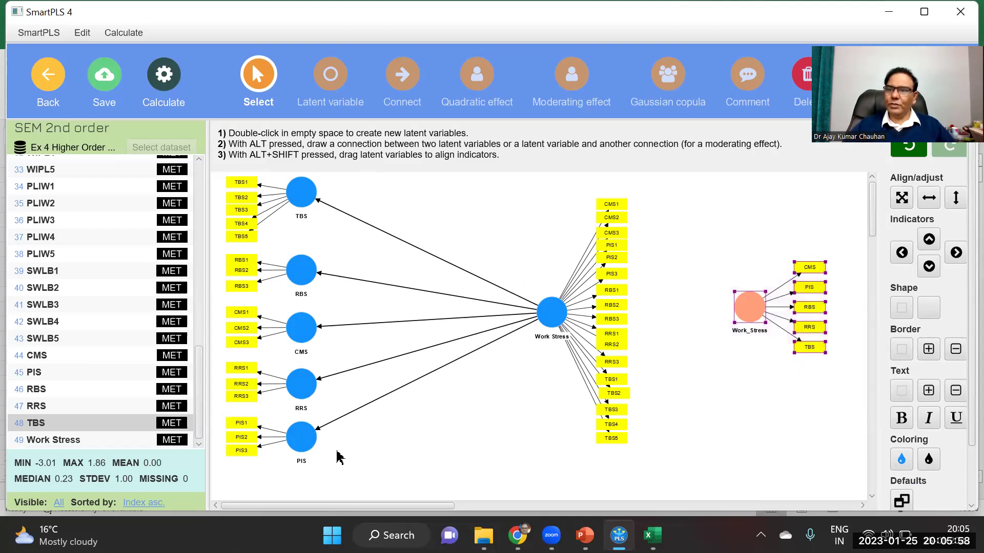
{"action": "left_click", "coordinate": [773, 408]}
{"action": "left_click_drag", "start_coordinate": [733, 211], "coordinate": [848, 426]}
{"action": "key", "text": "Delete"}
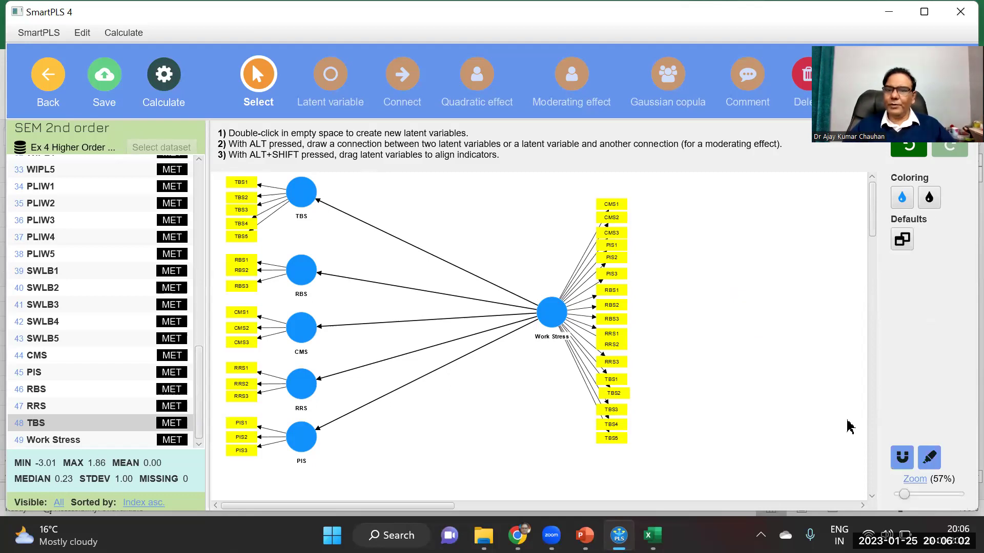
- Hide the indicators of Work Stress and move the construct closer to its five first-order dimensions
{"action": "left_click", "coordinate": [557, 315]}
{"action": "right_click", "coordinate": [557, 315]}
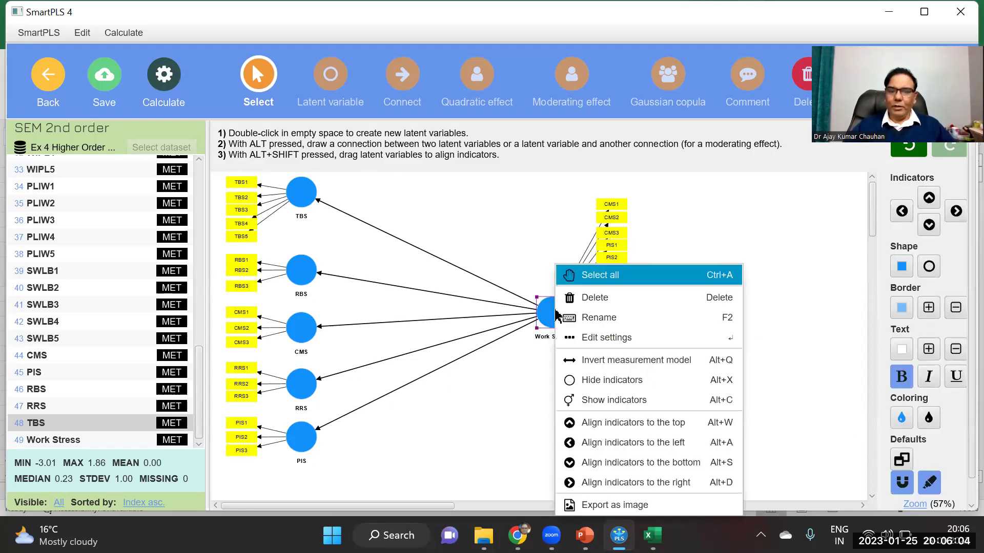
{"action": "left_click", "coordinate": [613, 384]}
{"action": "left_click_drag", "start_coordinate": [547, 320], "coordinate": [402, 318]}
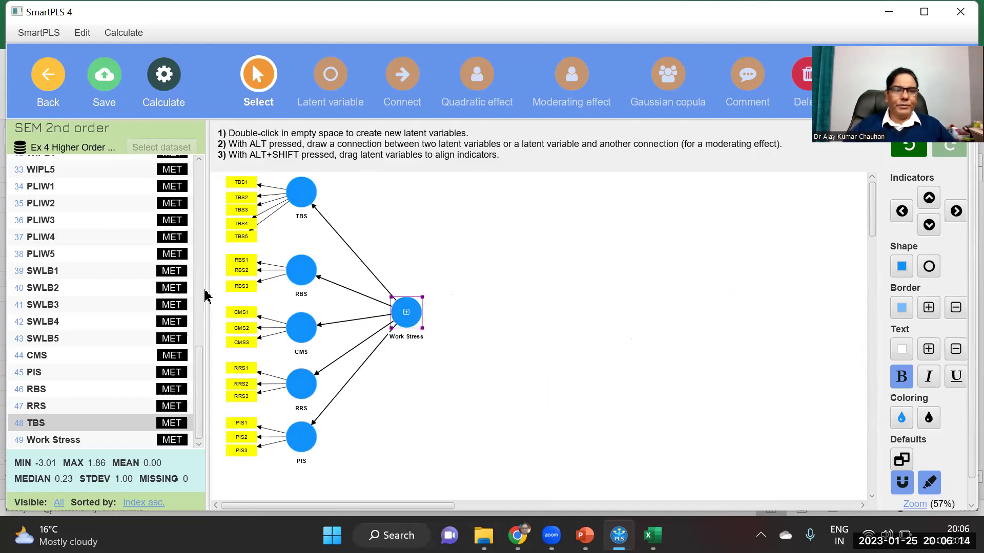
- Add a latent variable named OC with the indicators OC1 to OC6 in the empty area above and beside Work Stress
{"action": "scroll", "coordinate": [54, 189], "scroll_direction": "up", "scroll_amount": 10}
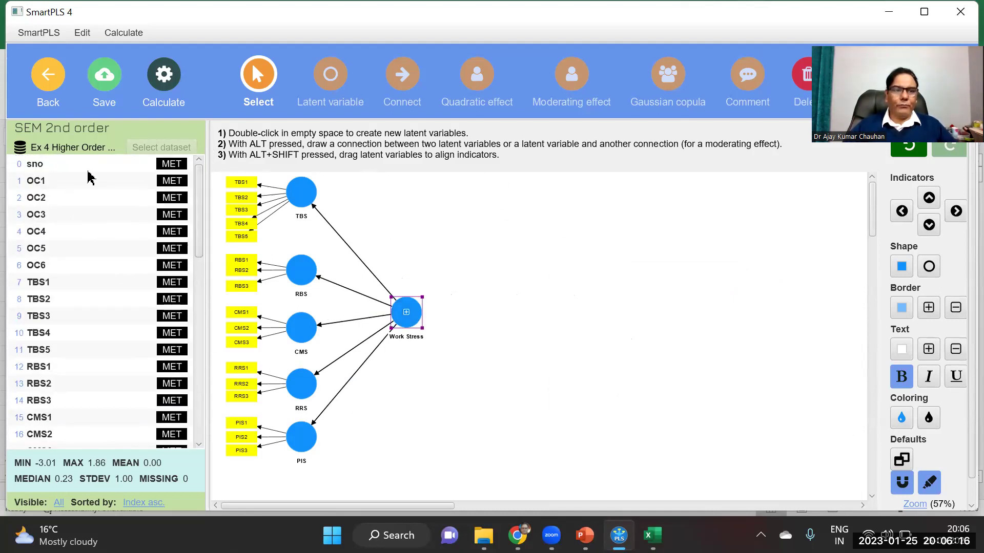
{"action": "left_click", "coordinate": [54, 184]}
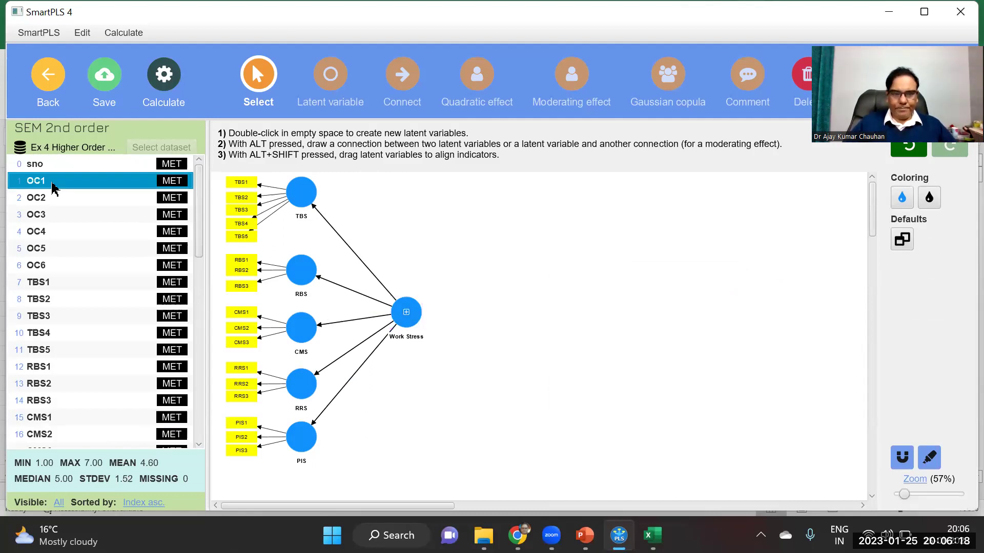
{"action": "key", "text": "shift+Down"}
{"action": "key", "text": "shift+Down"}
{"action": "key", "text": "shift+Down"}
{"action": "key", "text": "shift+Down"}
{"action": "key", "text": "shift+Down"}
{"action": "left_click_drag", "start_coordinate": [23, 239], "coordinate": [535, 204]}
{"action": "type", "text": "oc"}
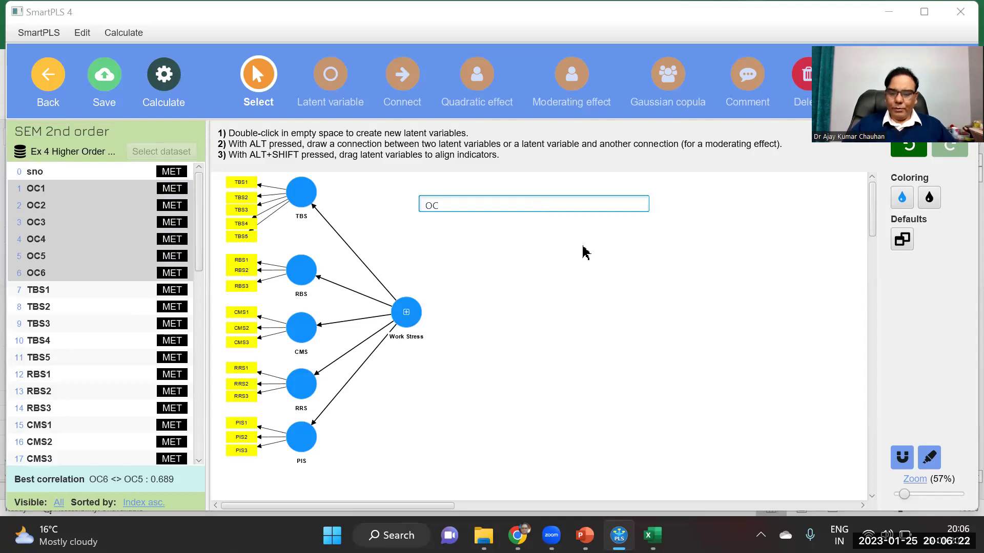
{"action": "key", "text": "Return"}
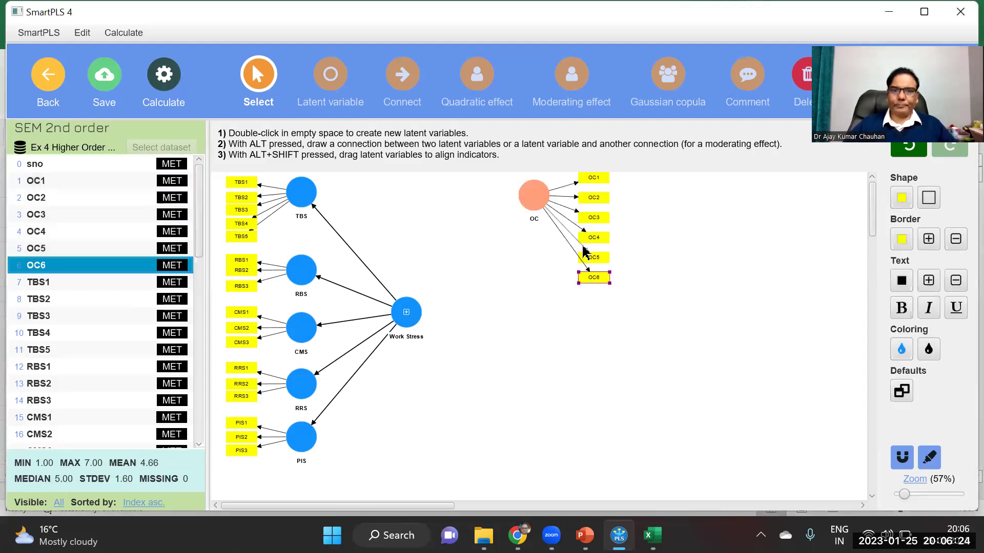
- Move OC slightly lower with its indicators aligned above it, and draw a path from OC to Work Stress
{"action": "right_click", "coordinate": [533, 196]}
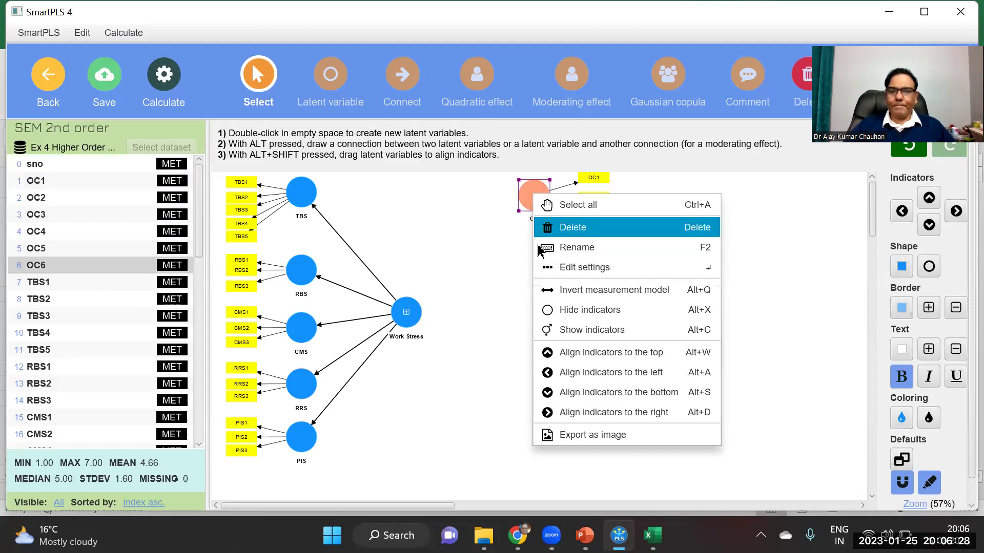
{"action": "left_click", "coordinate": [464, 301]}
{"action": "left_click_drag", "start_coordinate": [545, 189], "coordinate": [552, 240]}
{"action": "right_click", "coordinate": [550, 241]}
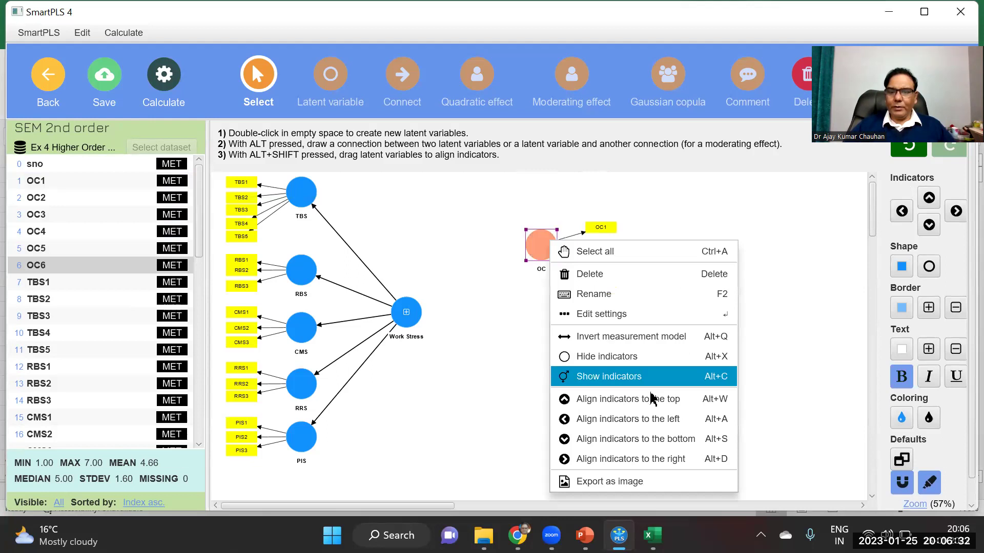
{"action": "left_click", "coordinate": [656, 404]}
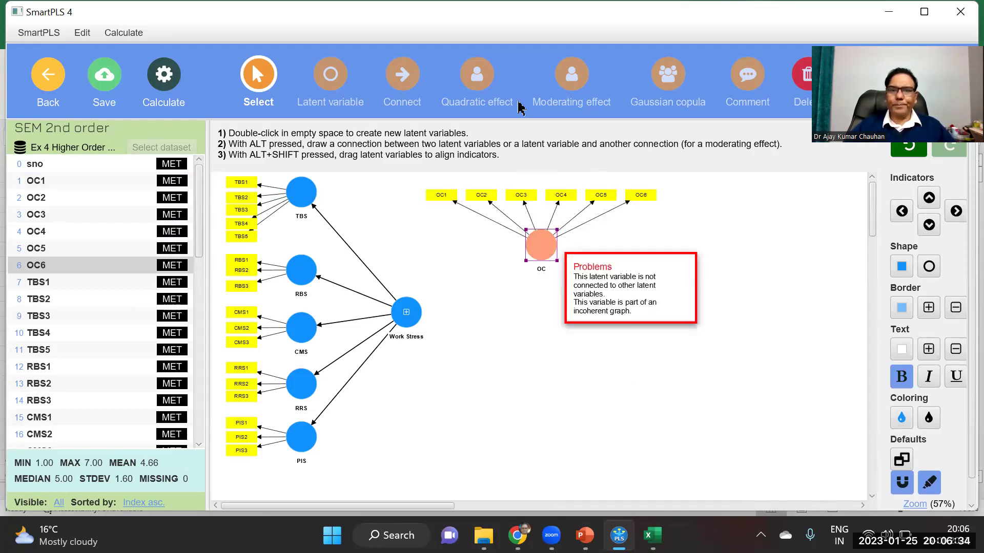
{"action": "left_click", "coordinate": [404, 83]}
{"action": "left_click_drag", "start_coordinate": [531, 252], "coordinate": [418, 316]}
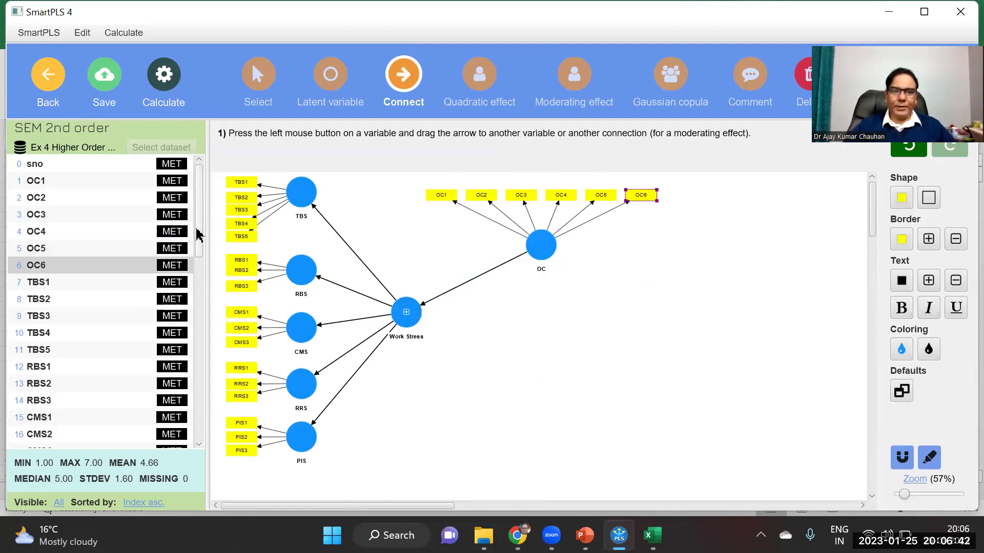
- Add a latent variable named WPS with the indicators WPS1 to WPS5 in the empty area below OC
{"action": "left_click_drag", "start_coordinate": [202, 238], "coordinate": [201, 325]}
{"action": "left_click", "coordinate": [53, 303]}
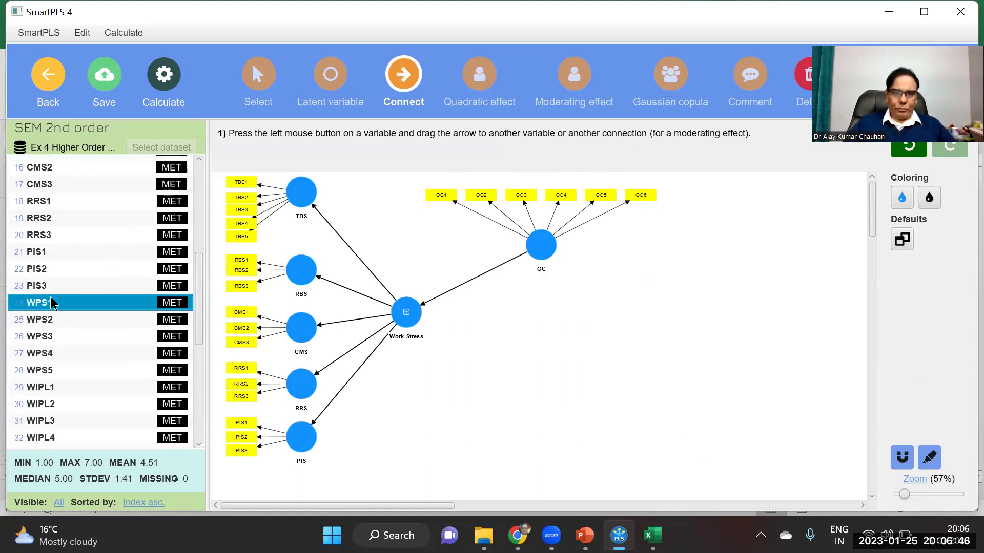
{"action": "key", "text": "shift+Down"}
{"action": "key", "text": "shift+Down"}
{"action": "key", "text": "shift+Down"}
{"action": "key", "text": "shift+Down"}
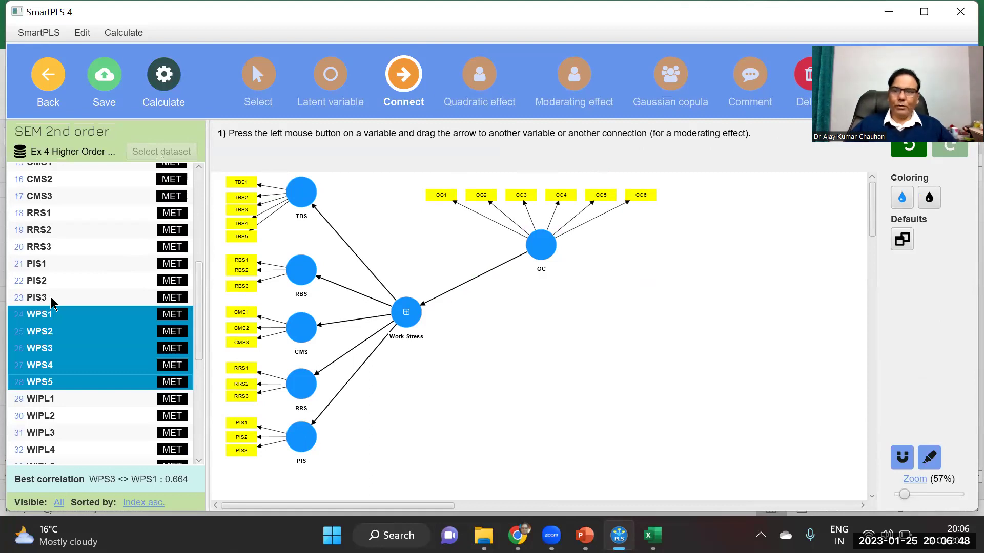
{"action": "left_click_drag", "start_coordinate": [57, 342], "coordinate": [529, 420]}
{"action": "key", "text": "Return"}
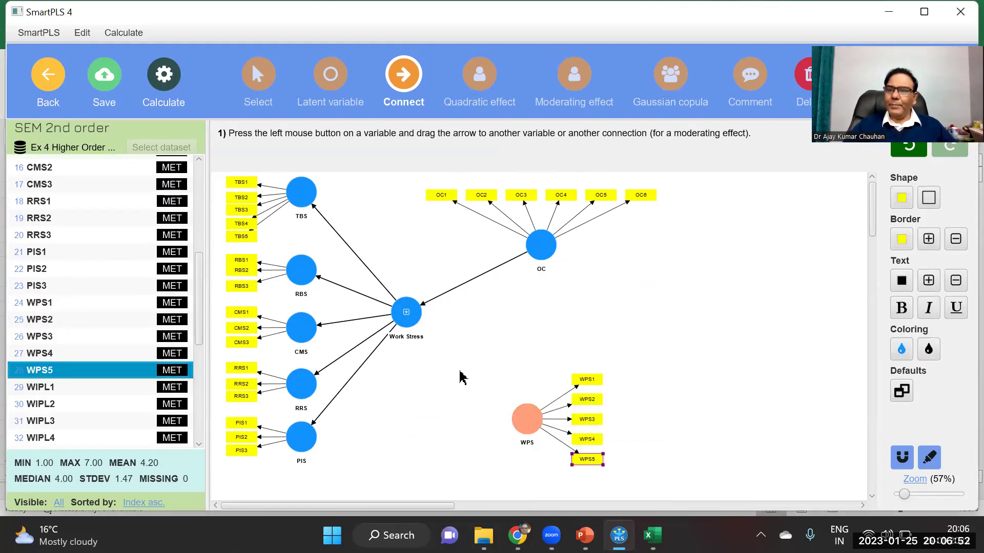
- Return to selection mode and hide the indicators of the WPS construct
{"action": "right_click", "coordinate": [534, 410]}
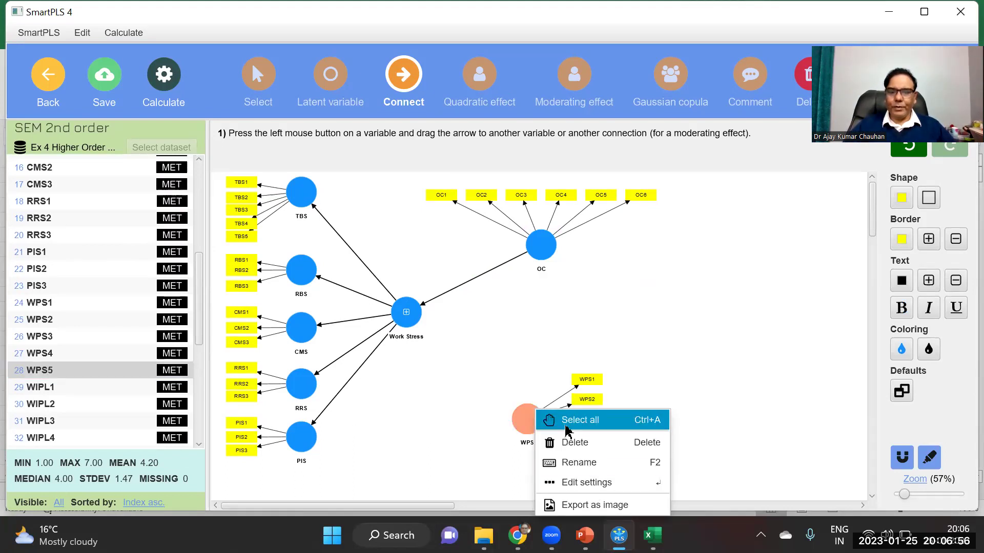
{"action": "left_click", "coordinate": [529, 406]}
{"action": "right_click", "coordinate": [526, 420]}
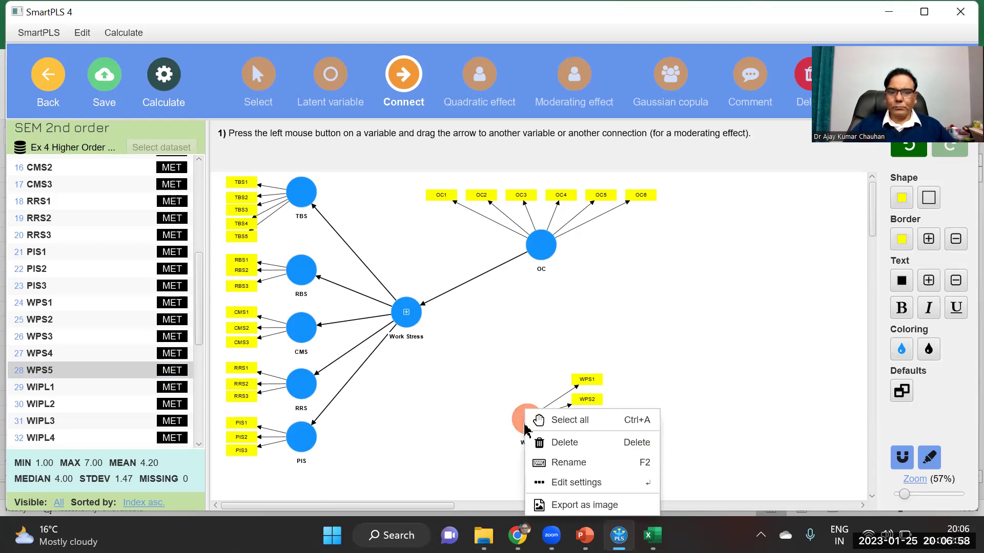
{"action": "left_click", "coordinate": [257, 77]}
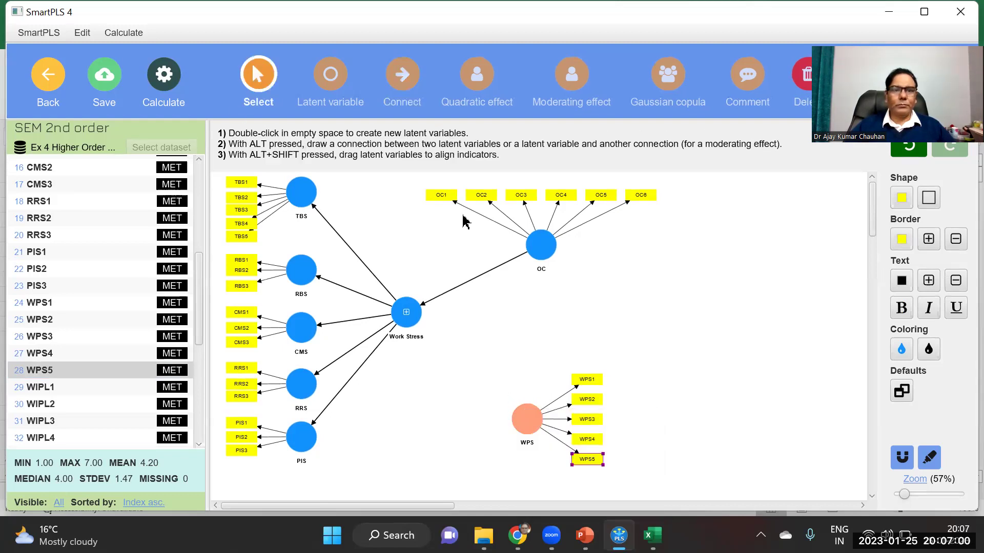
{"action": "left_click", "coordinate": [528, 423]}
{"action": "right_click", "coordinate": [528, 424]}
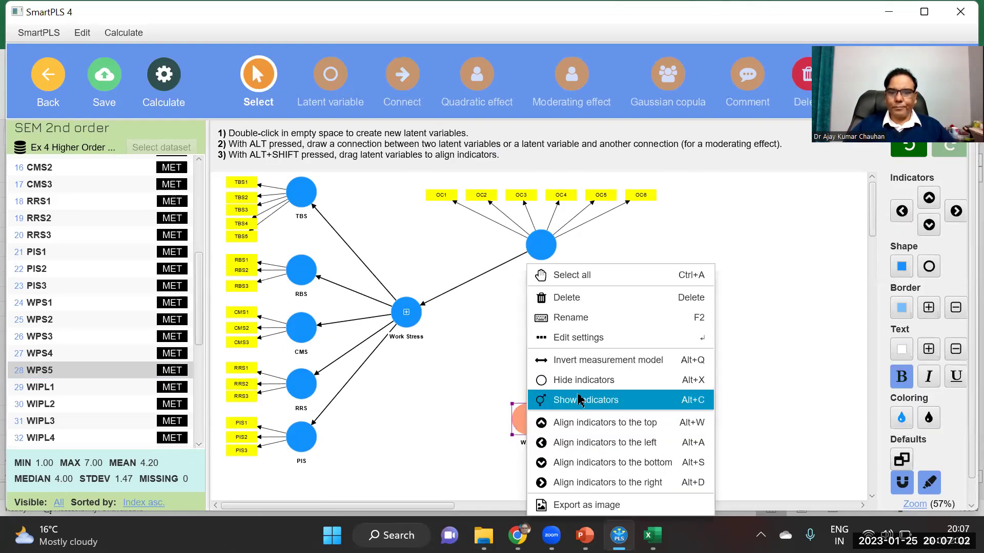
{"action": "left_click", "coordinate": [569, 379]}
- Add a latent variable named WIPL with the indicators WIPL1 to WIPL5 in the empty area beside WPS
{"action": "left_click", "coordinate": [35, 390]}
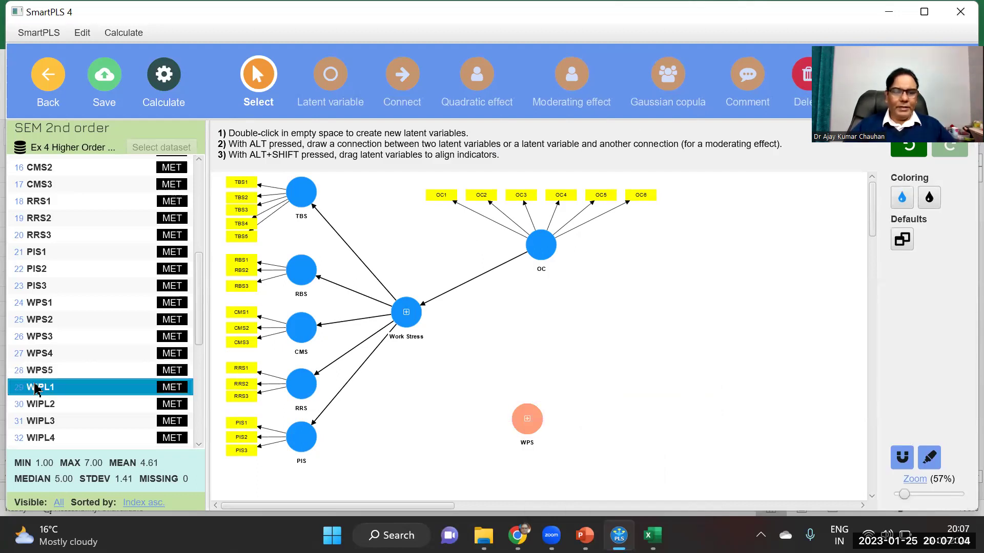
{"action": "key", "text": "shift+Down"}
{"action": "key", "text": "shift+Down"}
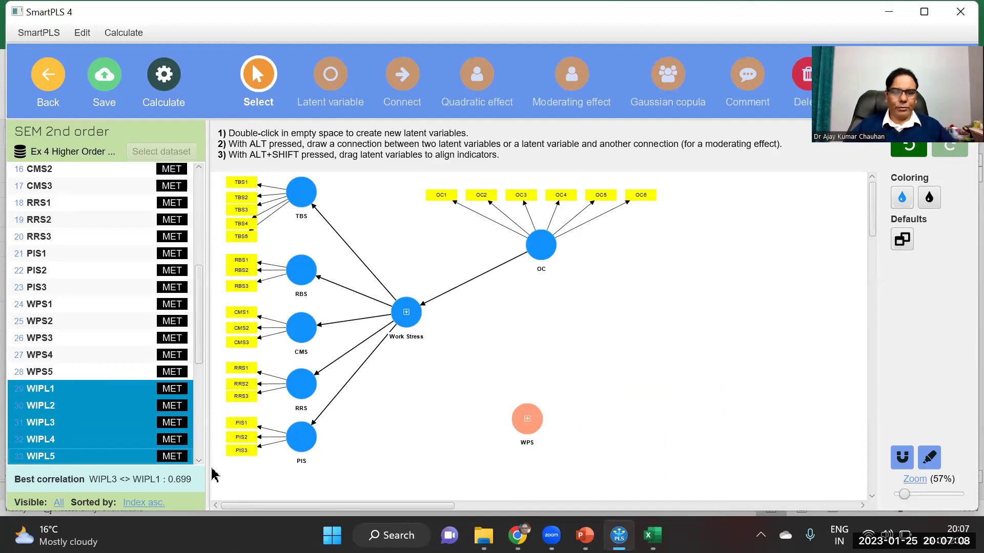
{"action": "left_click", "coordinate": [199, 460]}
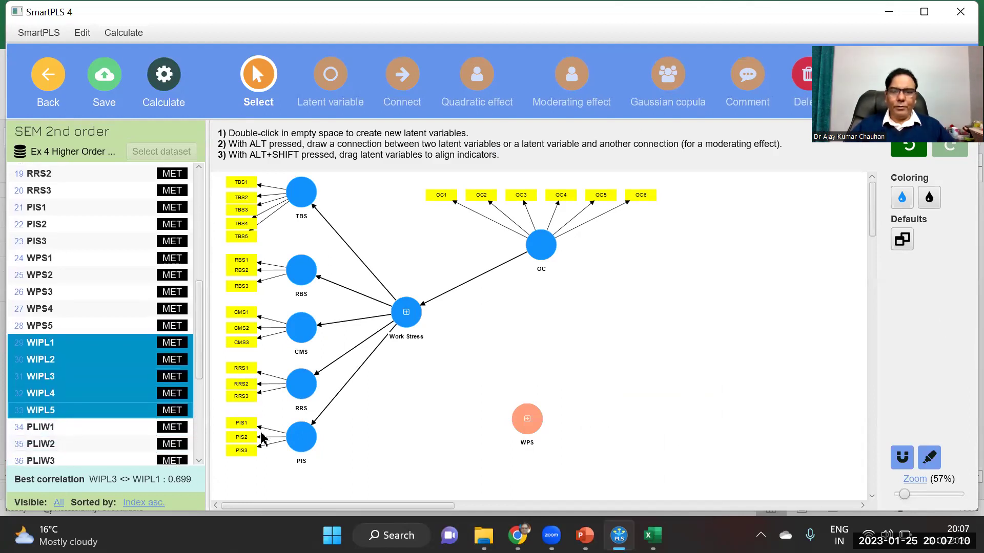
{"action": "left_click_drag", "start_coordinate": [66, 376], "coordinate": [668, 432]}
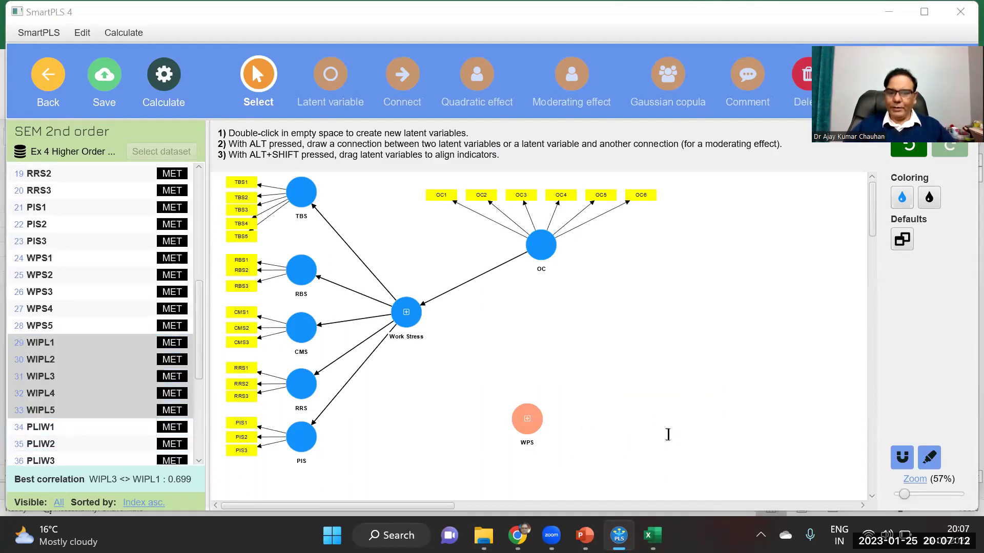
{"action": "key", "text": "Return"}
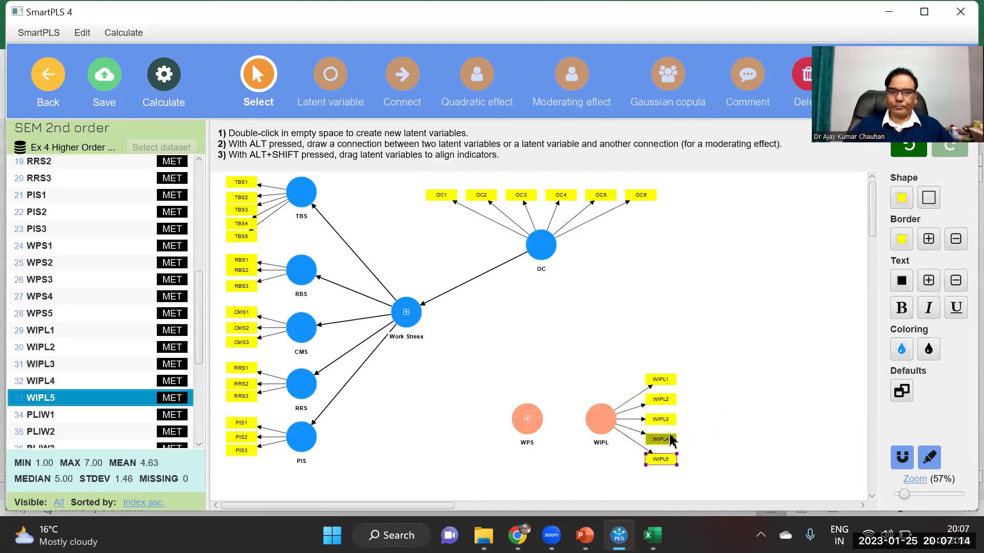
- Add a latent variable named PLIW with the indicators PLIW1 to PLIW5 in the empty area above and beyond WIPL
{"action": "left_click", "coordinate": [32, 416]}
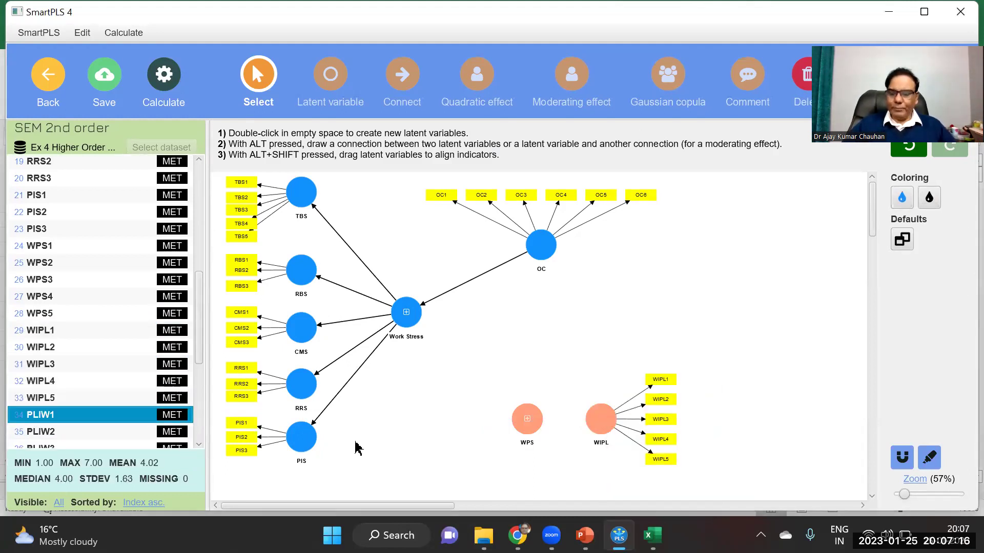
{"action": "key", "text": "shift+Down"}
{"action": "key", "text": "shift+Down"}
{"action": "key", "text": "shift+Down"}
{"action": "key", "text": "shift+Down"}
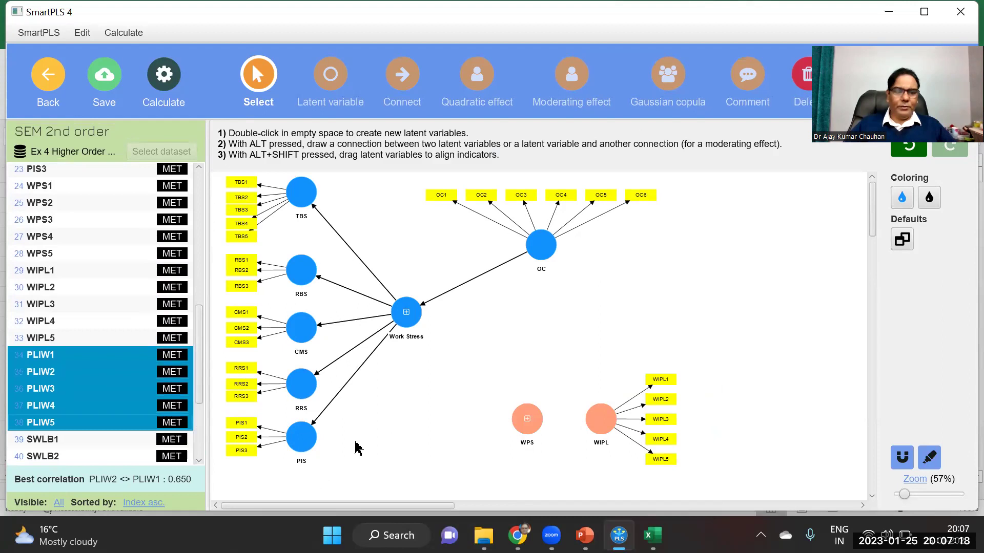
{"action": "left_click_drag", "start_coordinate": [117, 384], "coordinate": [754, 340]}
{"action": "key", "text": "Return"}
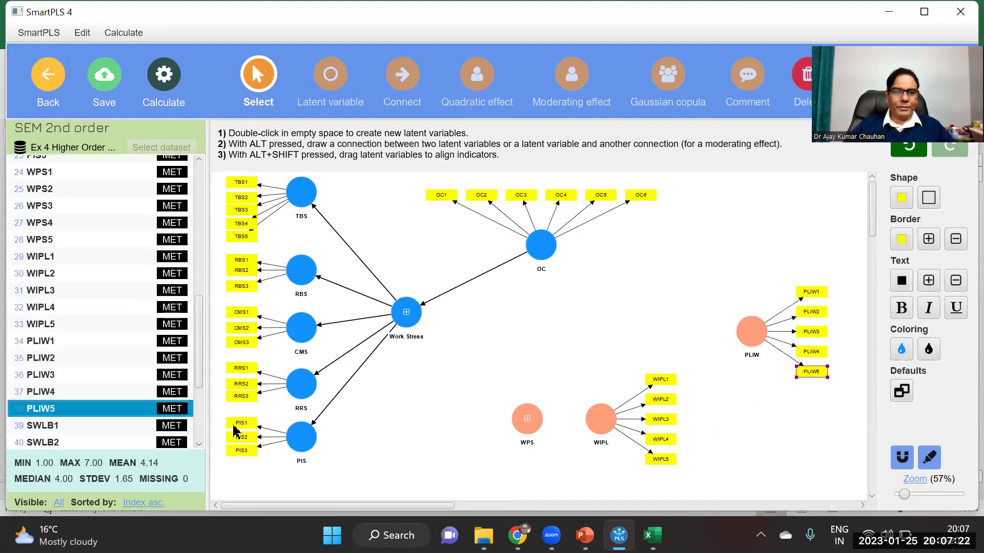
- Add a latent variable named SWLB with the indicators SWLB1 to SWLB5 in the empty area below PLIW
{"action": "scroll", "coordinate": [167, 377], "scroll_direction": "down", "scroll_amount": 3}
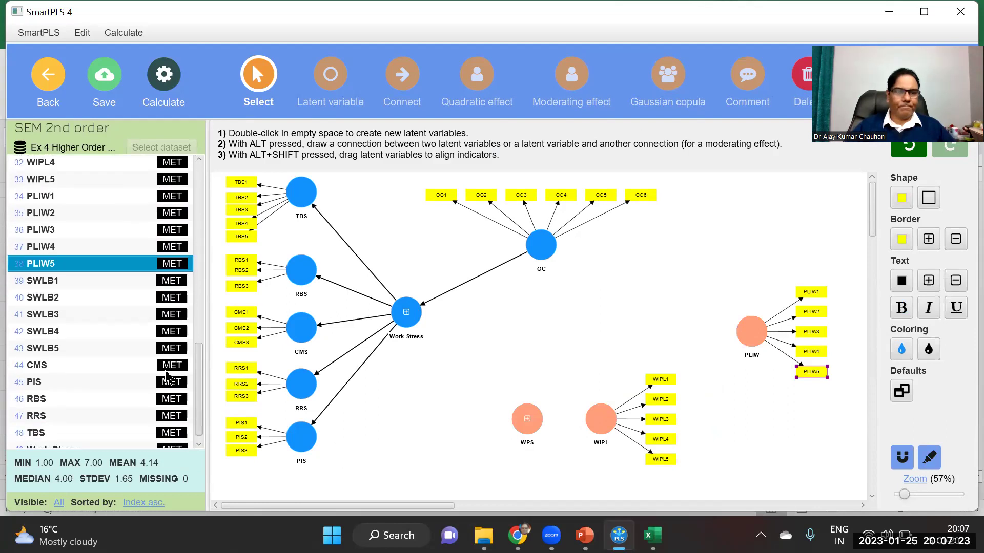
{"action": "left_click", "coordinate": [44, 280]}
{"action": "key", "text": "shift+Down"}
{"action": "key", "text": "shift+Down"}
{"action": "key", "text": "shift+Down"}
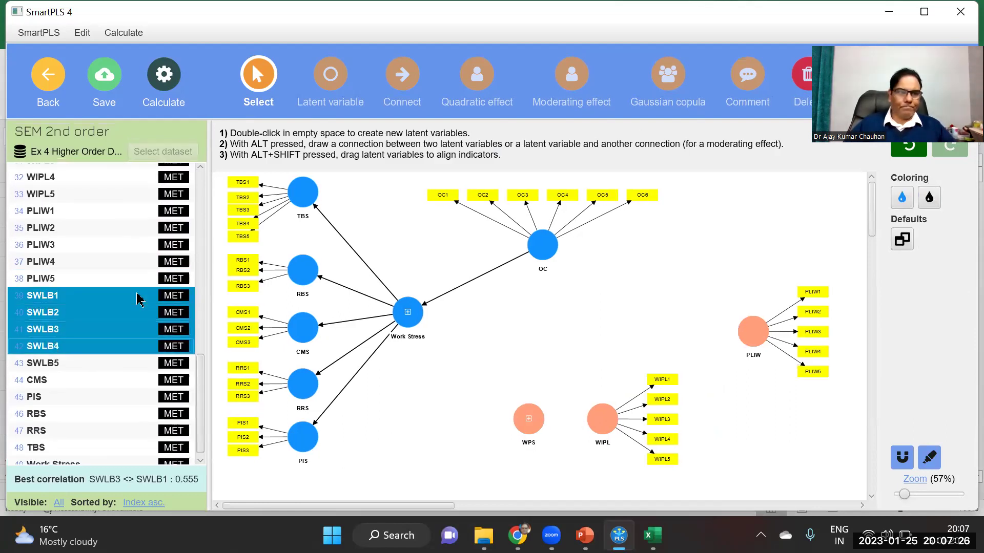
{"action": "key", "text": "shift+Down"}
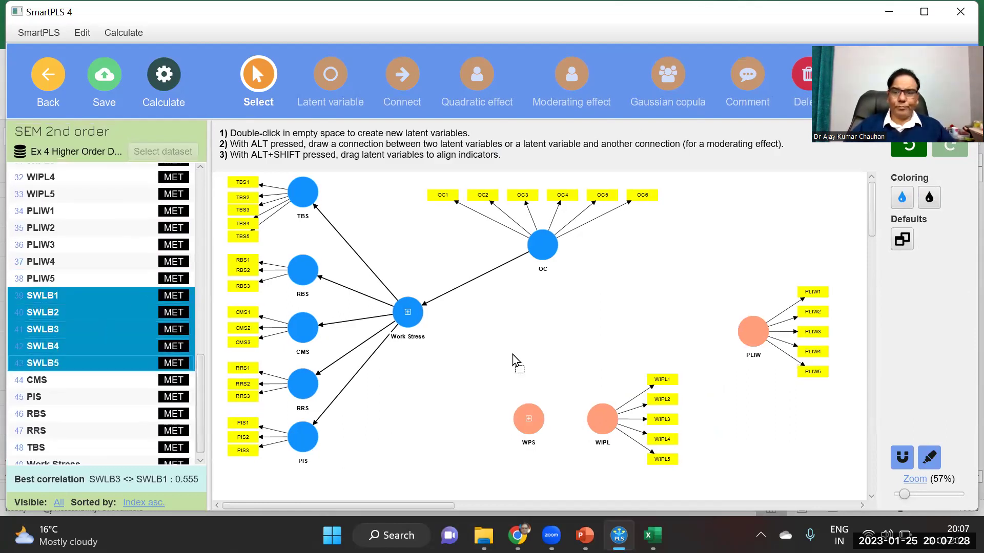
{"action": "left_click_drag", "start_coordinate": [781, 446], "coordinate": [783, 442]}
{"action": "key", "text": "Return"}
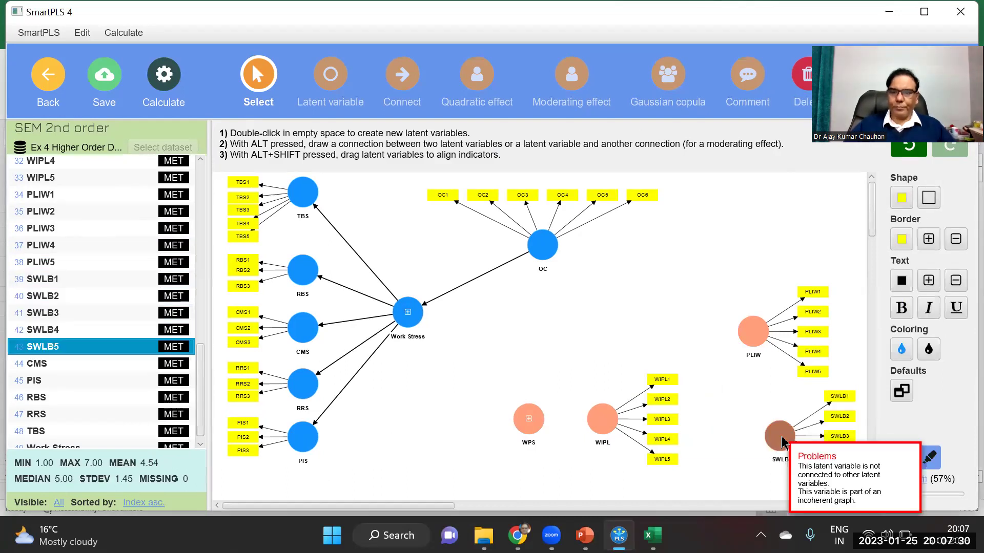
- Hide the indicators of the WIPL, PLIW and SWLB constructs
{"action": "left_click", "coordinate": [612, 421]}
{"action": "right_click", "coordinate": [613, 421]}
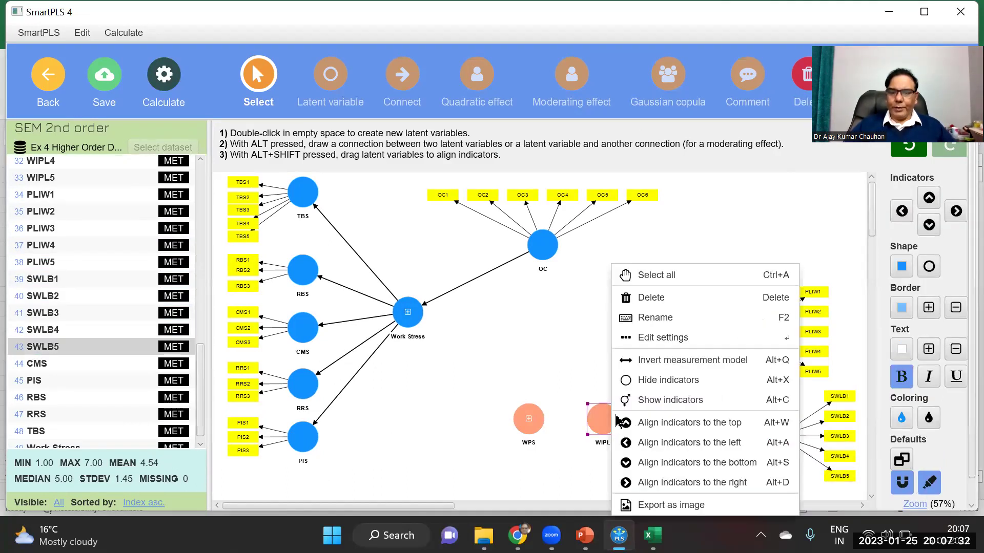
{"action": "left_click", "coordinate": [671, 378]}
{"action": "left_click", "coordinate": [749, 335]}
{"action": "right_click", "coordinate": [749, 337]}
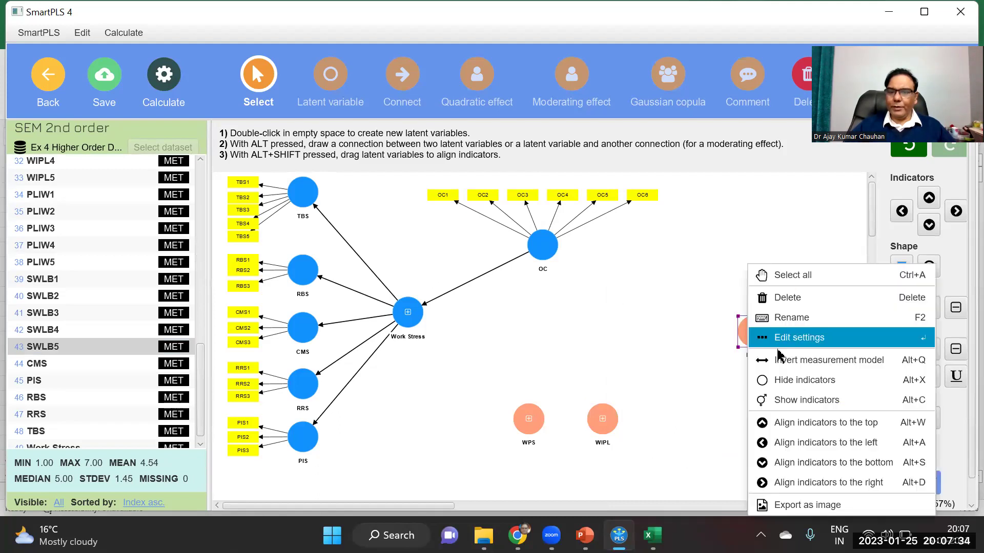
{"action": "left_click", "coordinate": [783, 378]}
{"action": "left_click", "coordinate": [776, 450]}
{"action": "right_click", "coordinate": [776, 450]}
{"action": "left_click", "coordinate": [799, 377]}
- Arrange the constructs in a row below the rest of the model, in the order WPS, WIPL, SWLB, PLIW
{"action": "left_click", "coordinate": [536, 445]}
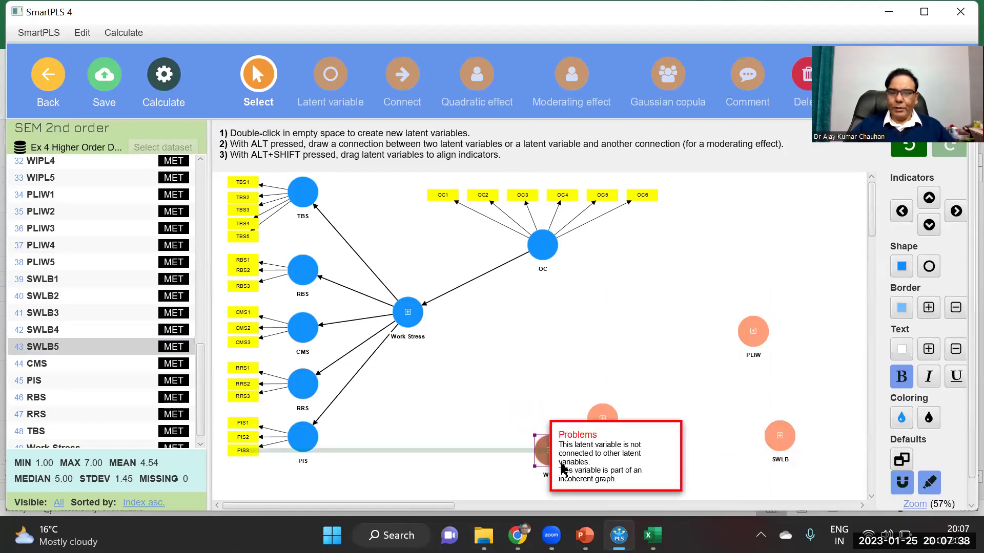
{"action": "left_click_drag", "start_coordinate": [535, 446], "coordinate": [574, 490]}
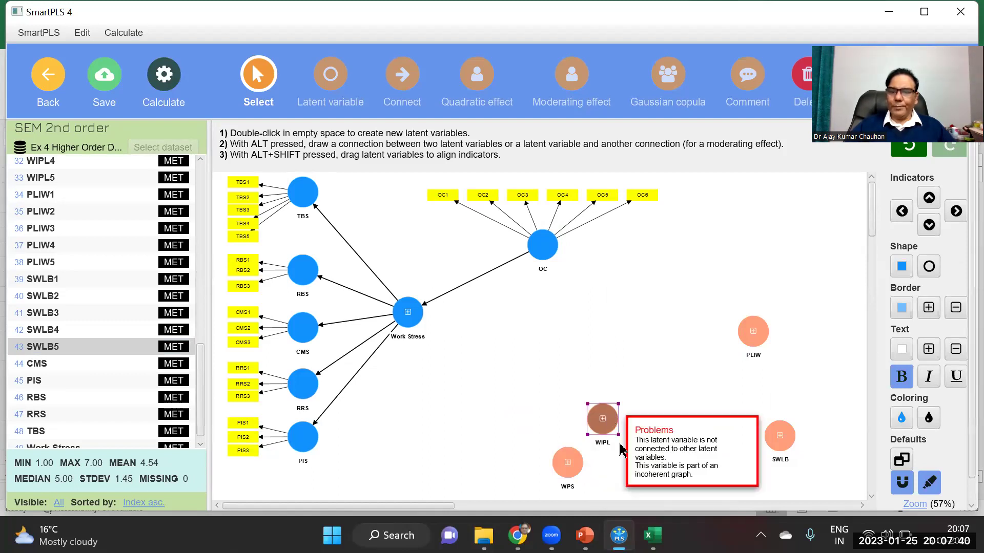
{"action": "left_click_drag", "start_coordinate": [609, 418], "coordinate": [630, 461]}
{"action": "left_click_drag", "start_coordinate": [789, 445], "coordinate": [684, 473]}
{"action": "left_click_drag", "start_coordinate": [758, 340], "coordinate": [728, 473]}
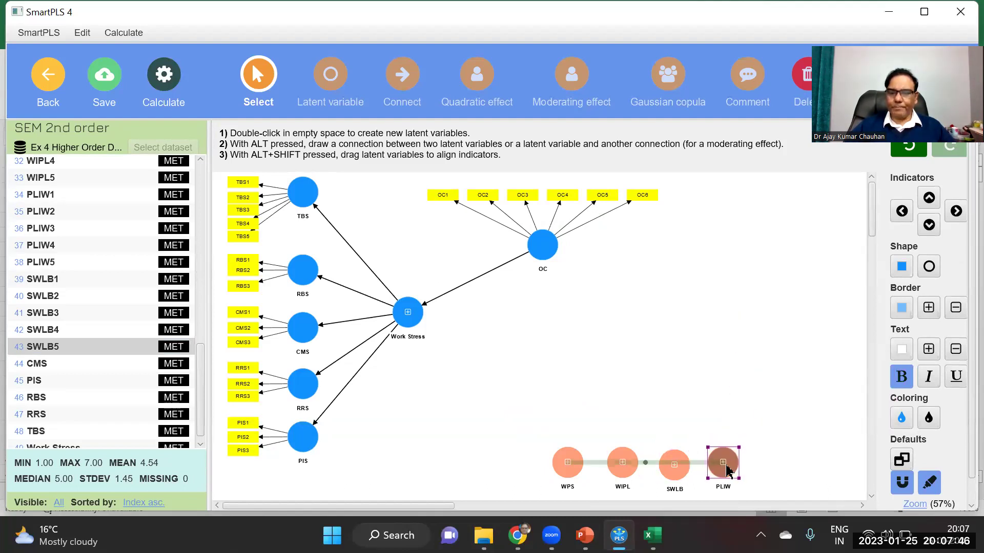
{"action": "left_click", "coordinate": [728, 377]}
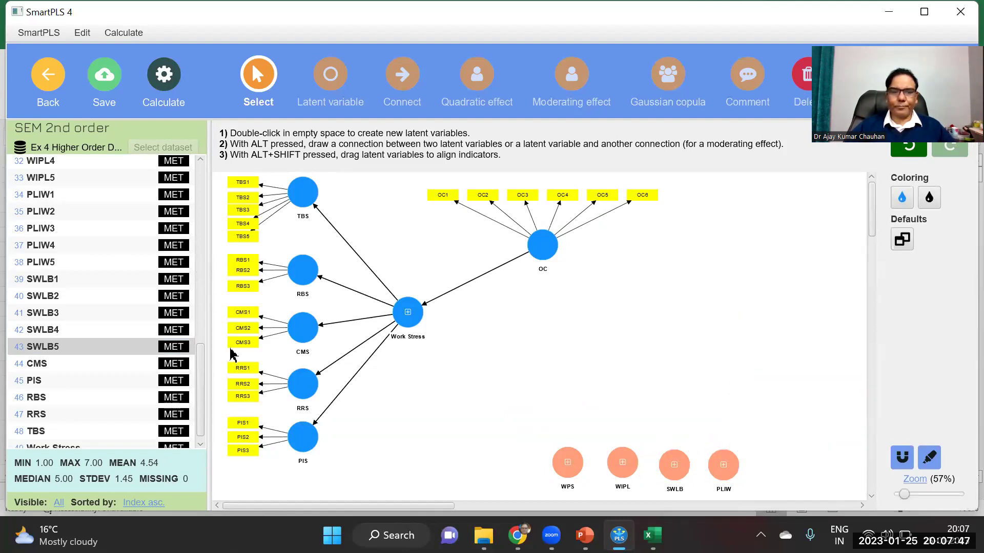
- Add a latent variable named AWLB above the row, using all WPS, WIPL, PLIW and SWLB items as its indicators
{"action": "left_click", "coordinate": [46, 349]}
{"action": "key", "text": "shift+Up"}
{"action": "key", "text": "shift+Up"}
{"action": "key", "text": "shift+Up"}
{"action": "key", "text": "shift+Up"}
{"action": "key", "text": "shift+Up"}
{"action": "key", "text": "shift+Up"}
{"action": "key", "text": "shift+Up"}
{"action": "key", "text": "shift+Up"}
{"action": "key", "text": "shift+Up"}
{"action": "key", "text": "shift+Up"}
{"action": "key", "text": "shift+Up"}
{"action": "key", "text": "shift+Up"}
{"action": "key", "text": "shift+Up"}
{"action": "key", "text": "shift+Up"}
{"action": "key", "text": "shift+Up"}
{"action": "key", "text": "shift+Up"}
{"action": "key", "text": "shift+Up"}
{"action": "key", "text": "shift+Up"}
{"action": "key", "text": "shift+Up"}
{"action": "key", "text": "shift+Up"}
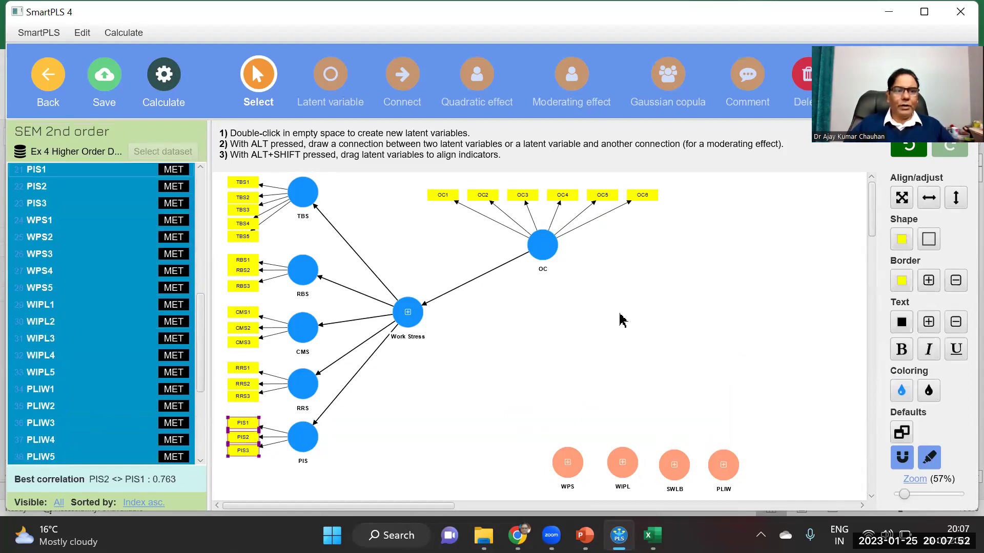
{"action": "key", "text": "shift+Down"}
{"action": "key", "text": "shift+Down"}
{"action": "key", "text": "shift+Down"}
{"action": "left_click_drag", "start_coordinate": [77, 341], "coordinate": [665, 339]}
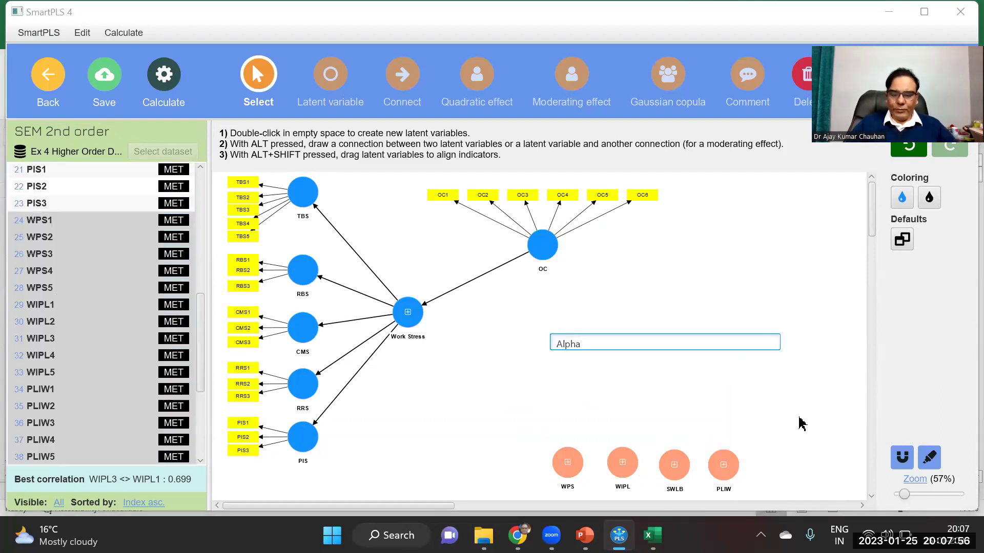
{"action": "type", "text": "AWLB"}
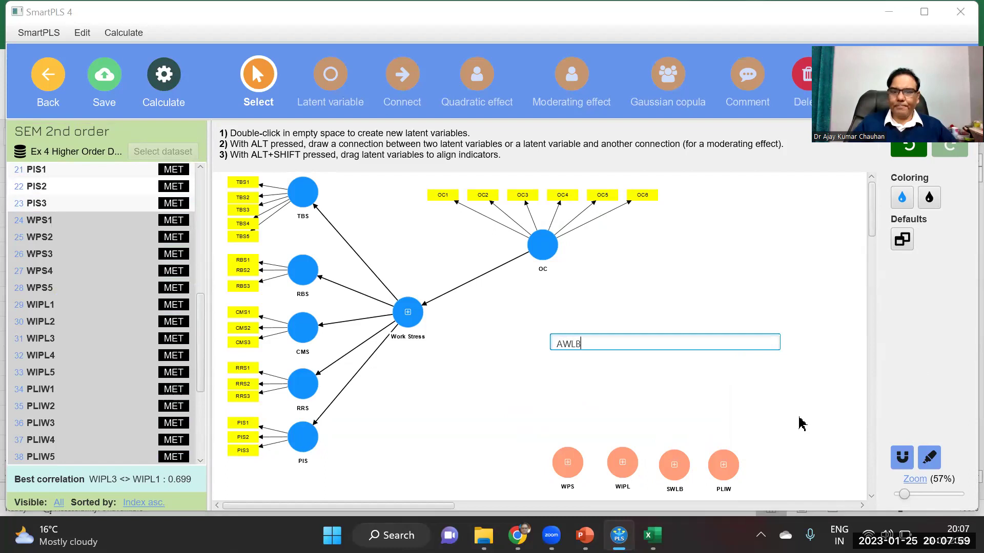
{"action": "key", "text": "Return"}
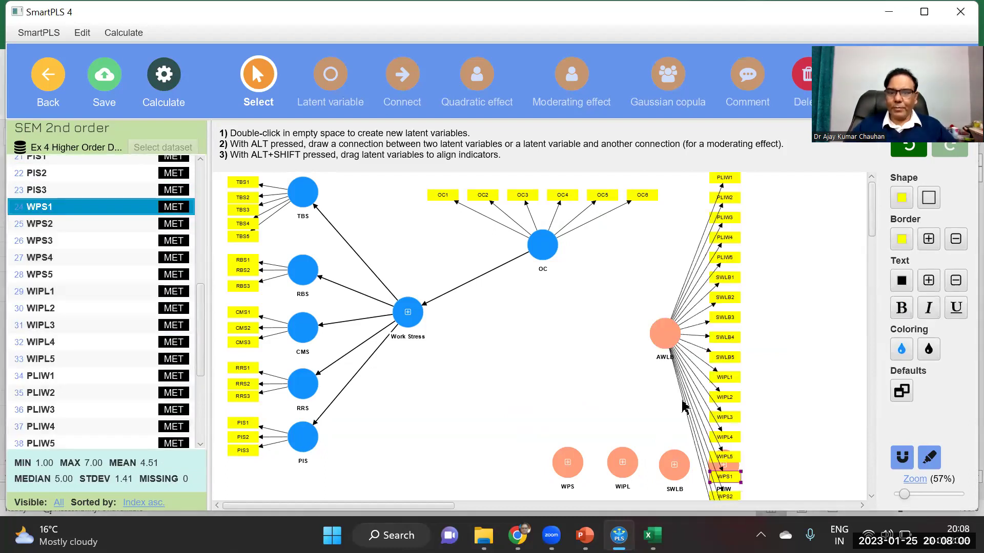
- Rename the AWLB latent variable as WLB in its settings
{"action": "double_click", "coordinate": [663, 336]}
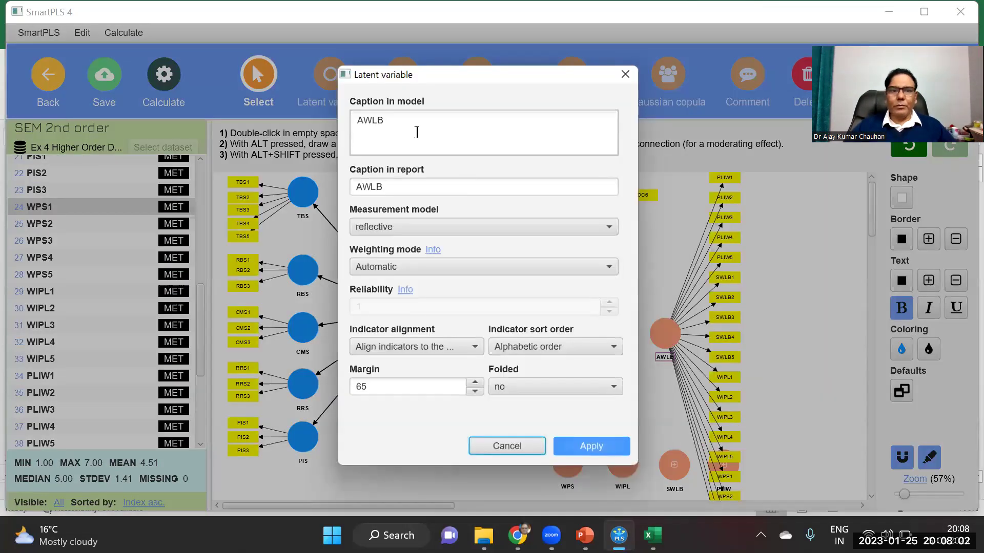
{"action": "left_click", "coordinate": [362, 119]}
{"action": "key", "text": "BackSpace"}
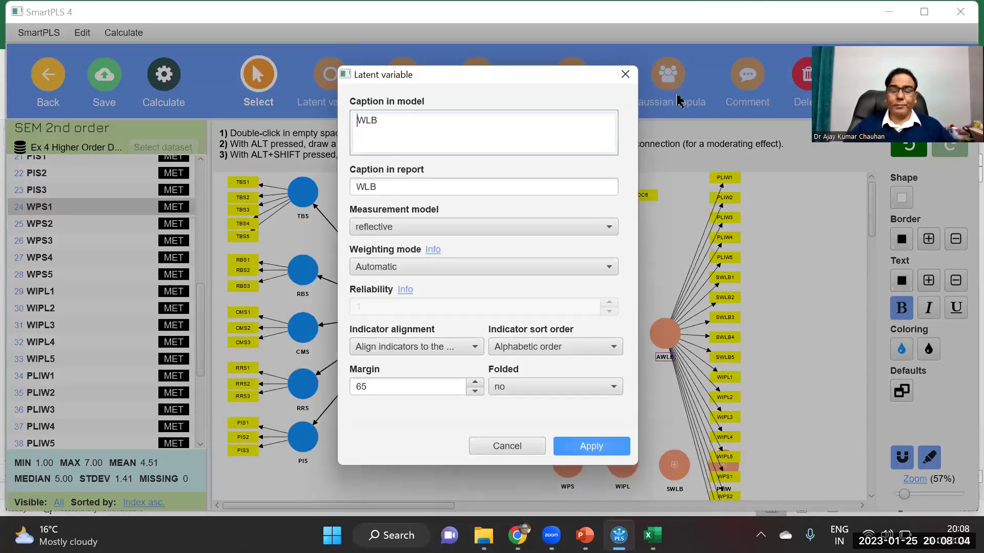
{"action": "left_click", "coordinate": [589, 446]}
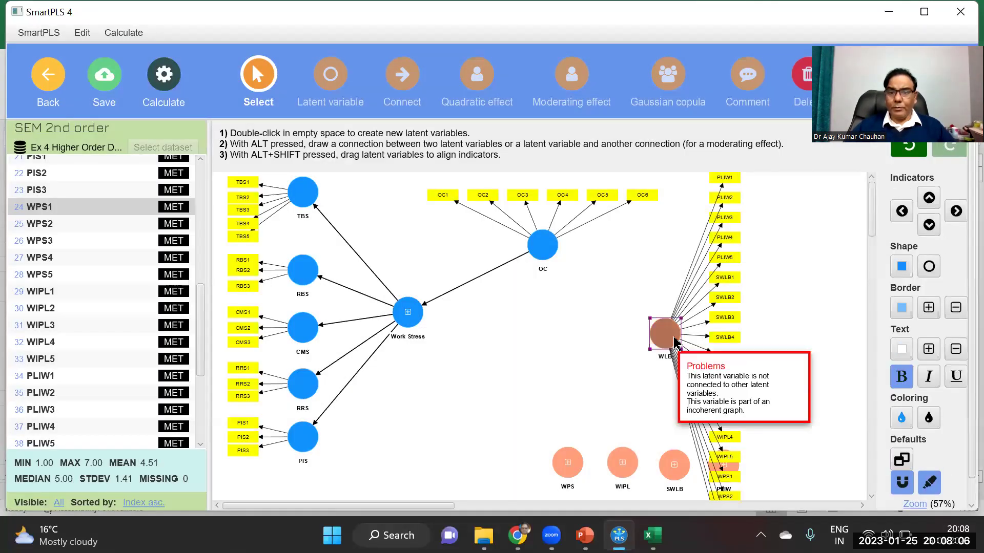
- Hide the indicators of WLB and move the construct down to just above the row of its four dimensions
{"action": "right_click", "coordinate": [674, 342]}
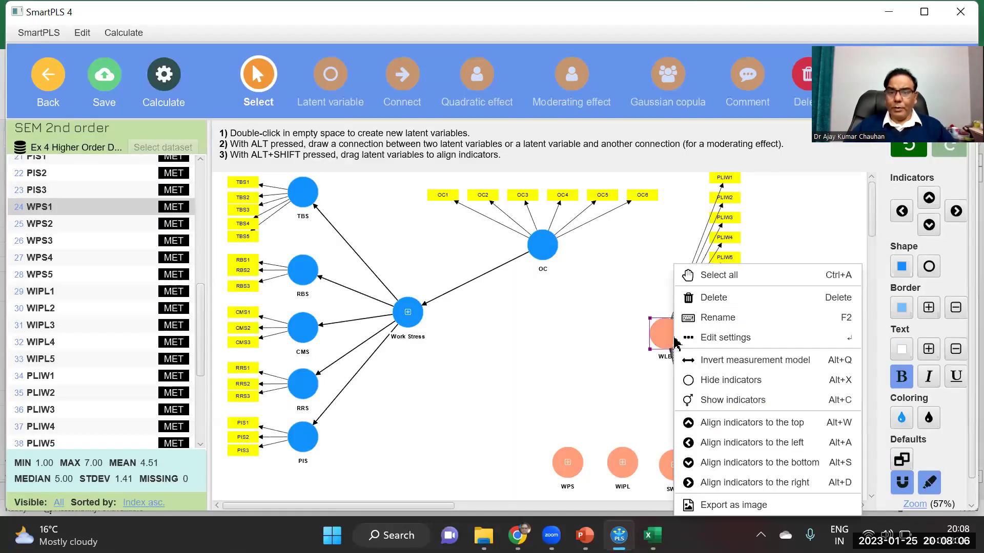
{"action": "left_click", "coordinate": [714, 385]}
{"action": "mouse_move", "coordinate": [666, 340]}
{"action": "left_click_drag", "start_coordinate": [665, 333], "coordinate": [645, 391]}
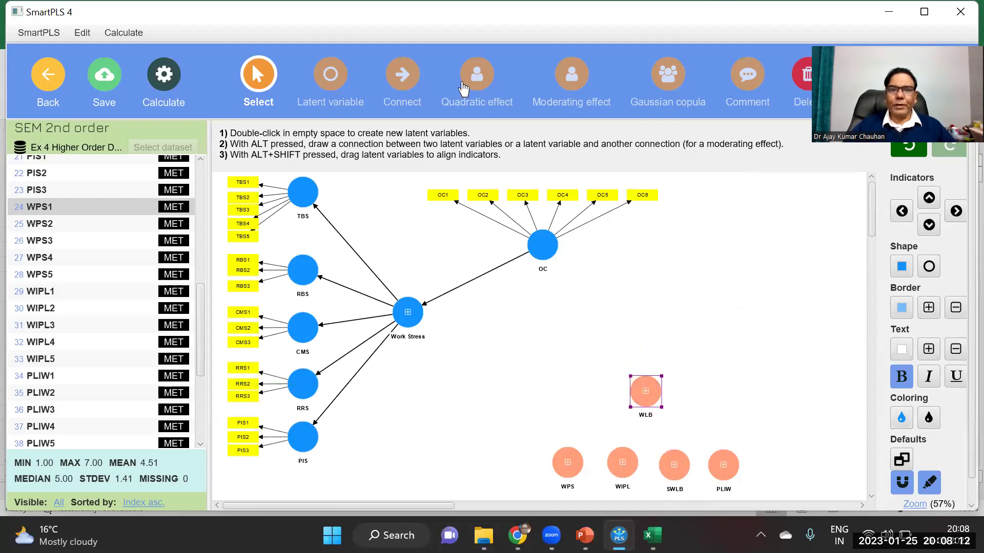
- Draw a path from Work Stress to WLB and paths from WLB to WPS, WIPL, SWLB and PLIW
{"action": "left_click", "coordinate": [403, 77]}
{"action": "left_click_drag", "start_coordinate": [408, 311], "coordinate": [568, 462]}
{"action": "left_click_drag", "start_coordinate": [649, 395], "coordinate": [623, 462]}
{"action": "mouse_move", "coordinate": [644, 391]}
{"action": "left_mouse_down"}
{"action": "mouse_move", "coordinate": [674, 464]}
{"action": "mouse_move", "coordinate": [646, 394]}
{"action": "mouse_move", "coordinate": [723, 465]}
{"action": "left_mouse_up"}
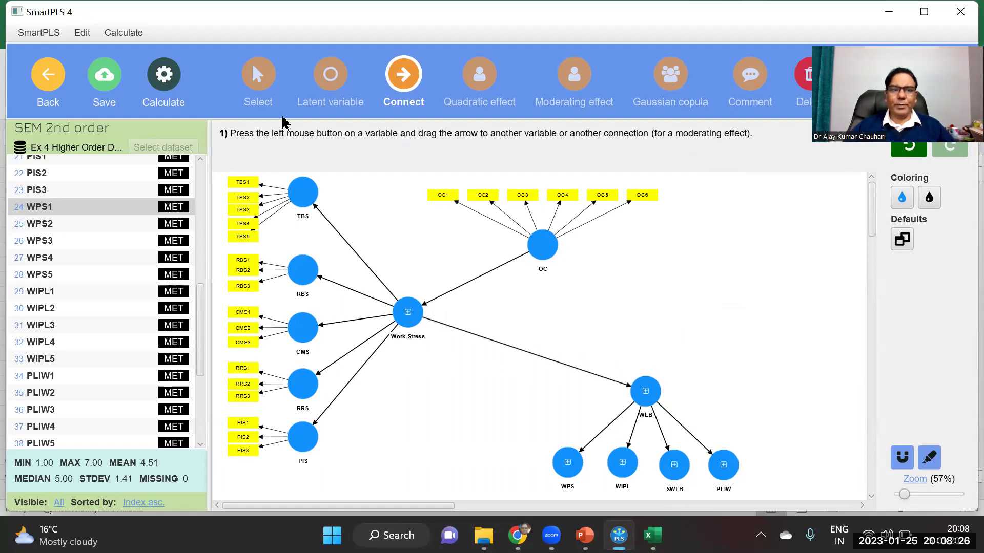
- Run the bootstrapping calculation on the model with 100 subsamples and open its report
{"action": "left_click", "coordinate": [164, 77]}
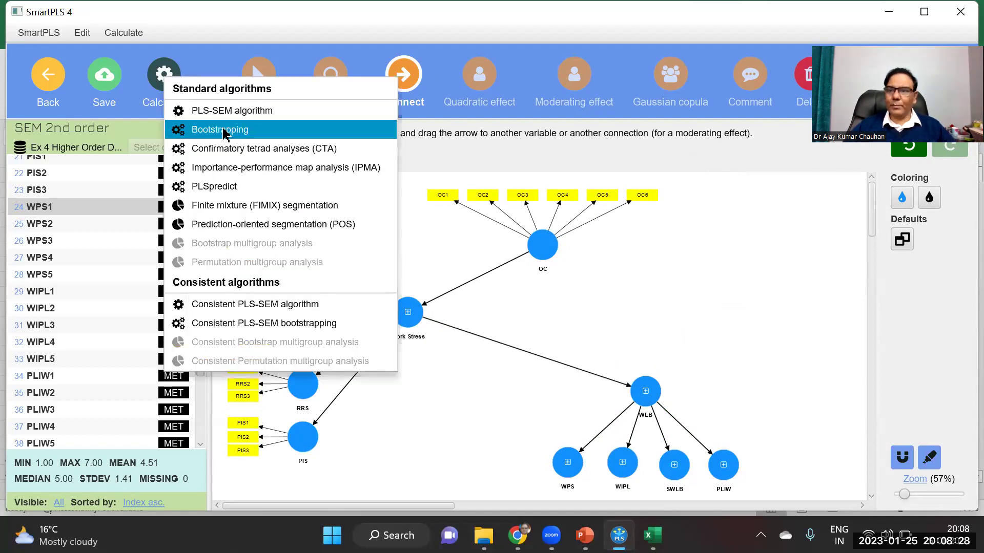
{"action": "left_click", "coordinate": [223, 132]}
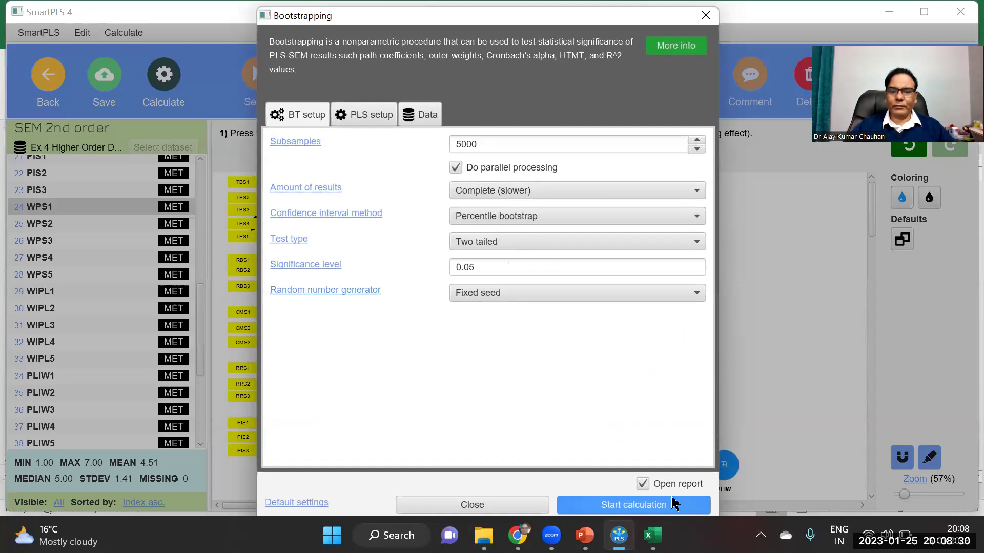
{"action": "left_click", "coordinate": [666, 507]}
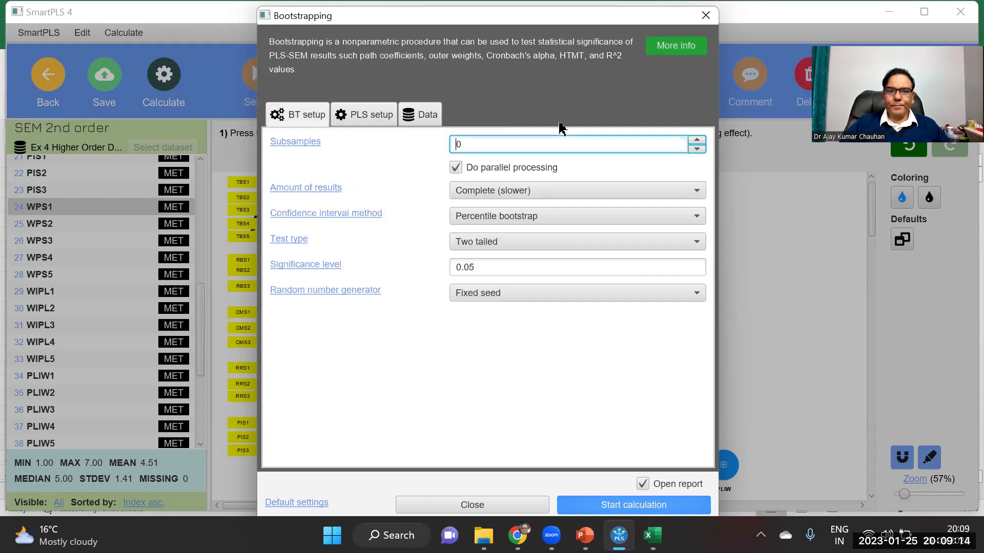
{"action": "type", "text": "100"}
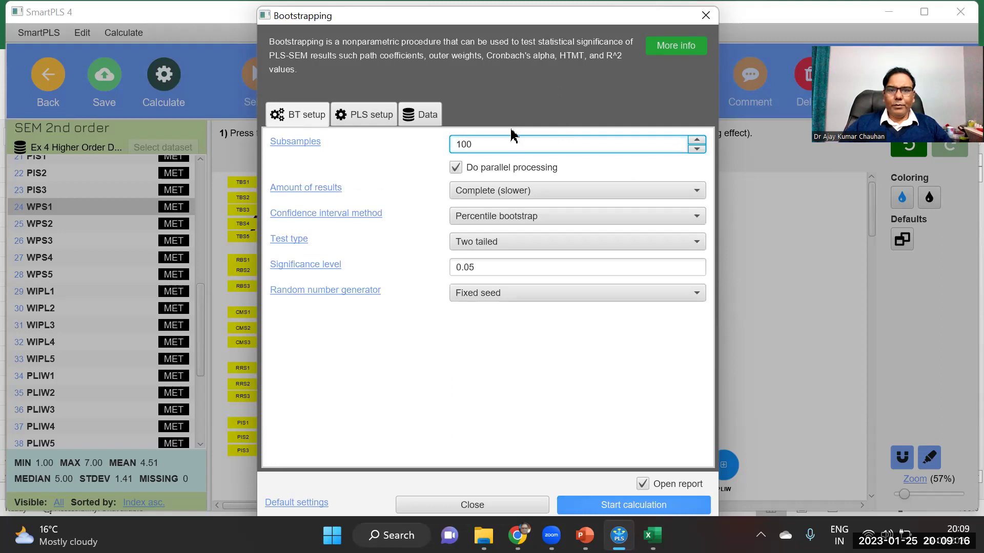
{"action": "left_click", "coordinate": [615, 507]}
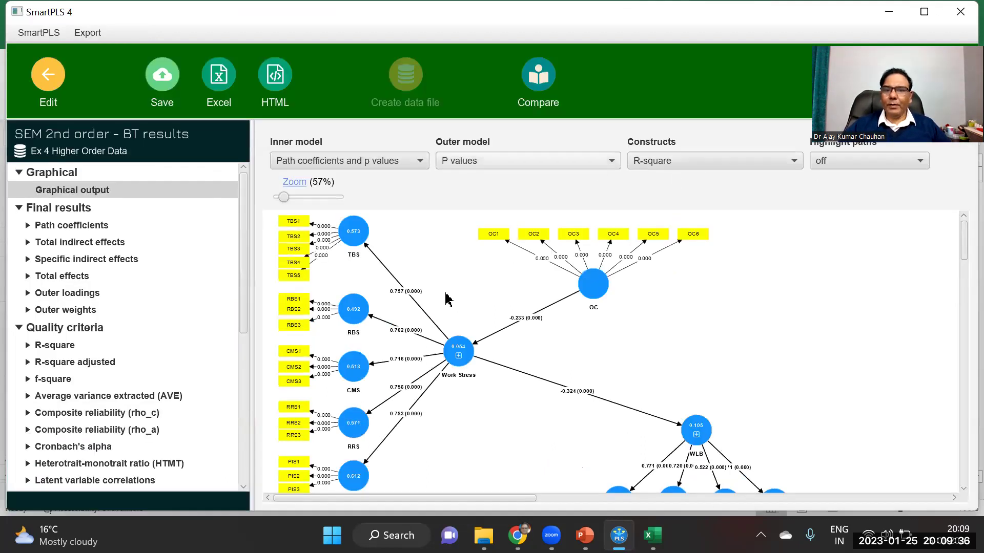
- Review the bootstrapped path coefficients and p values, returning to the model and enlarging the diagram to 118%
{"action": "left_click", "coordinate": [530, 327]}
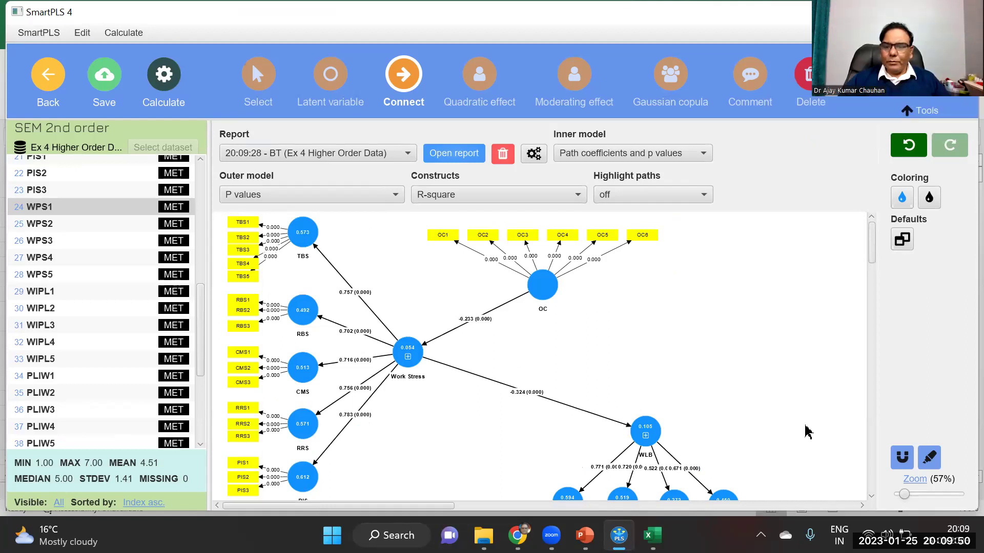
{"action": "left_click", "coordinate": [915, 495]}
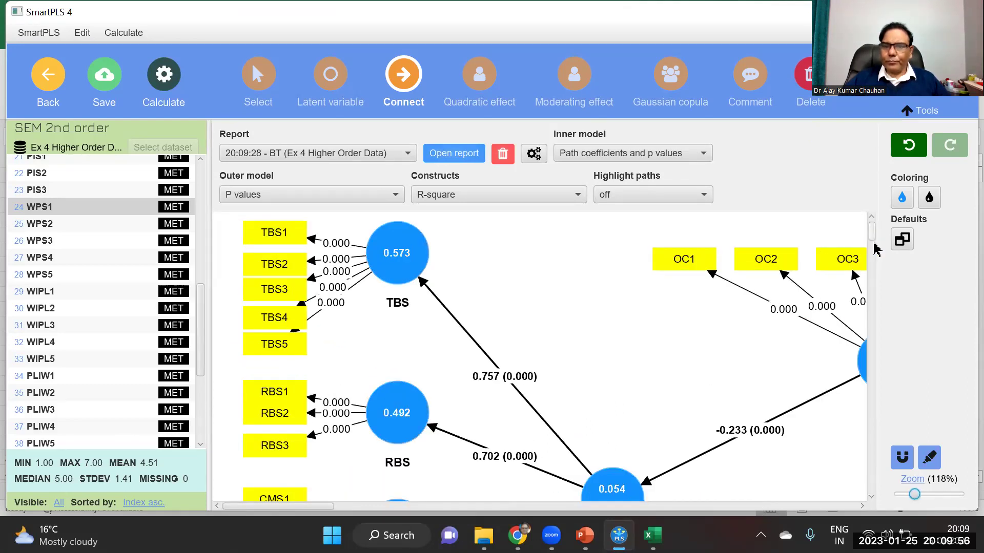
- Examine the bootstrapped path coefficients and p values around Work Stress, OC and WLB across the enlarged diagram
{"action": "scroll", "coordinate": [875, 248], "scroll_direction": "down", "scroll_amount": 3}
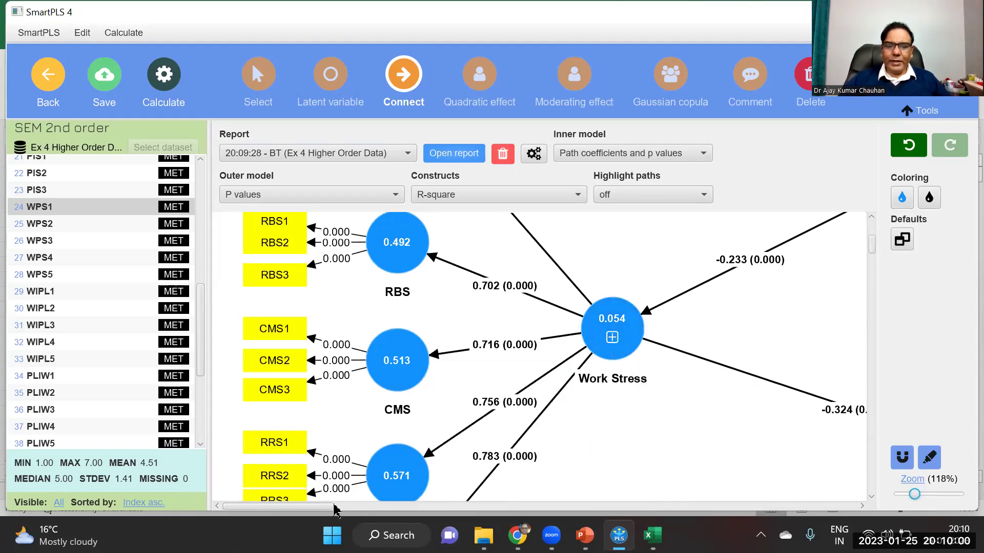
{"action": "left_click_drag", "start_coordinate": [328, 506], "coordinate": [353, 506]}
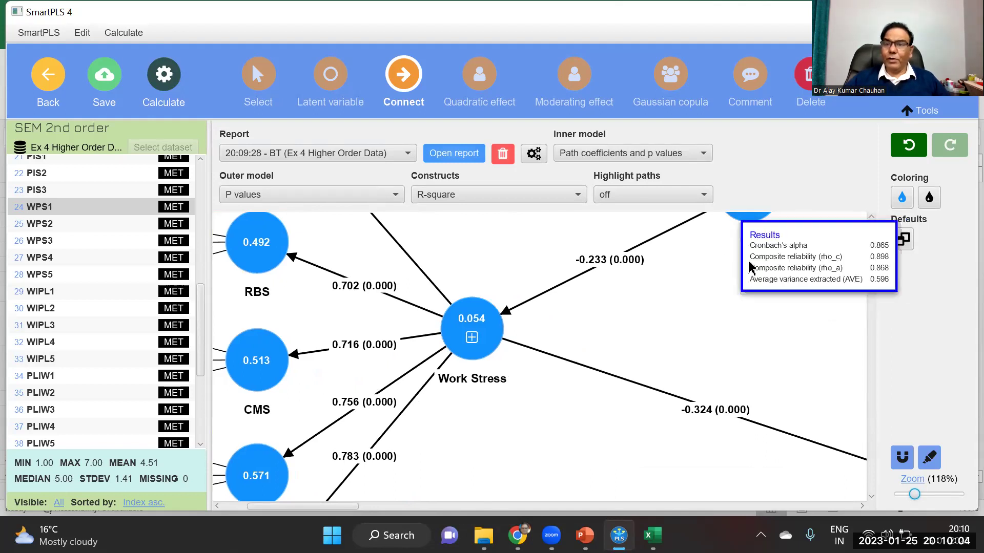
{"action": "mouse_move", "coordinate": [472, 373]}
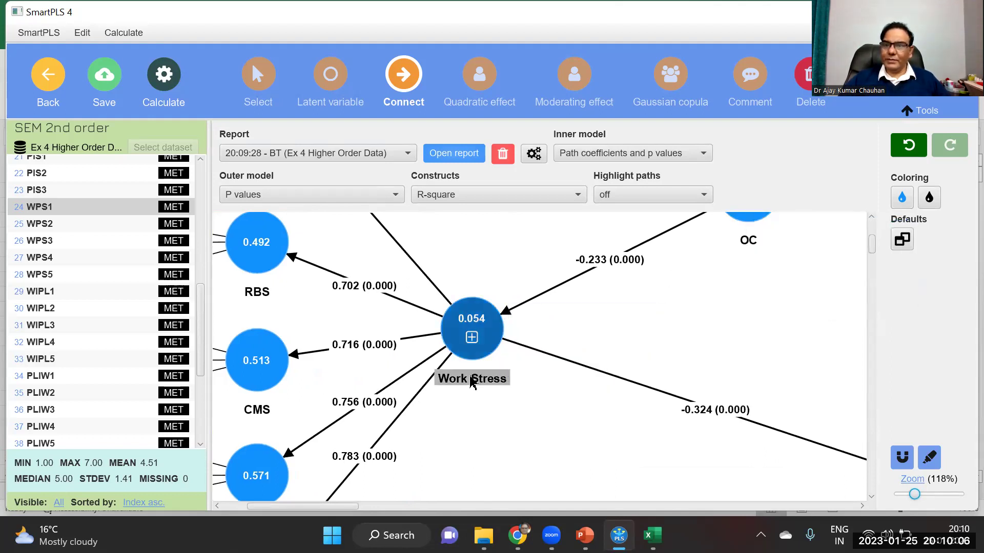
{"action": "mouse_move", "coordinate": [471, 392]}
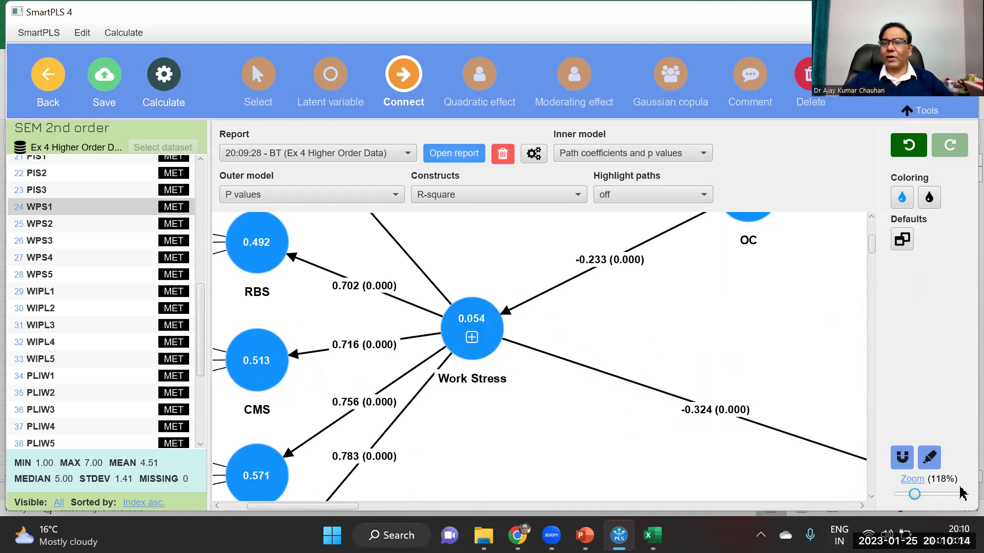
{"action": "left_click", "coordinate": [467, 389]}
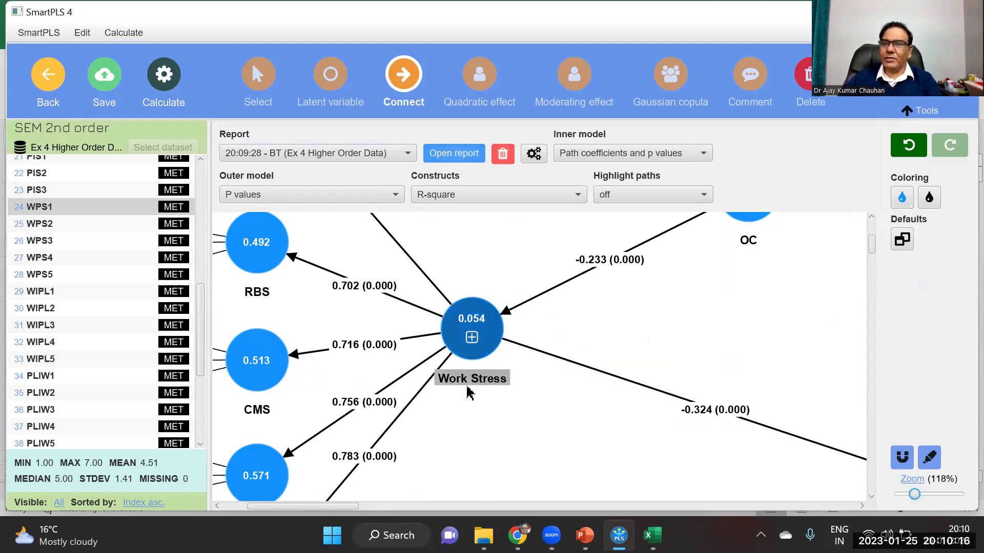
{"action": "left_click", "coordinate": [629, 423]}
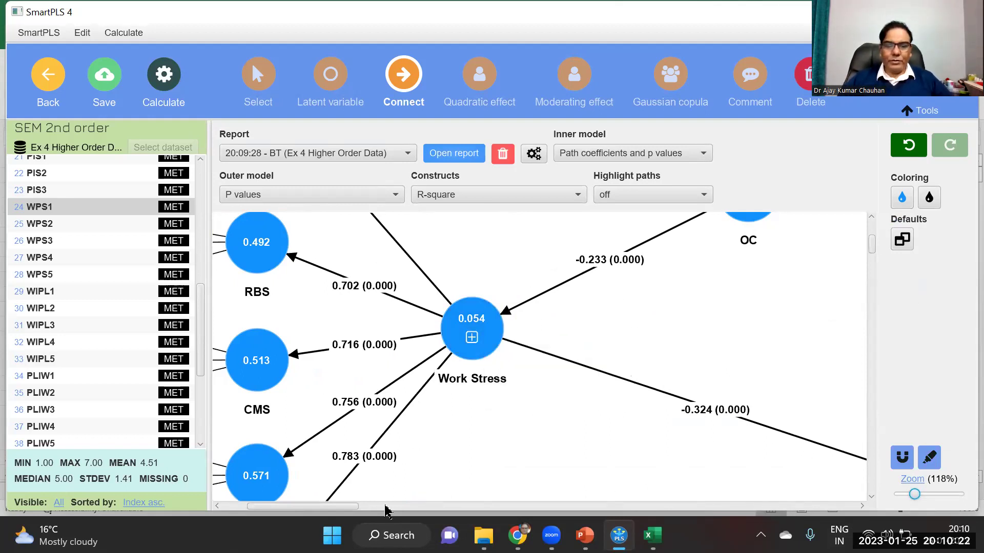
{"action": "left_click_drag", "start_coordinate": [338, 506], "coordinate": [407, 506]}
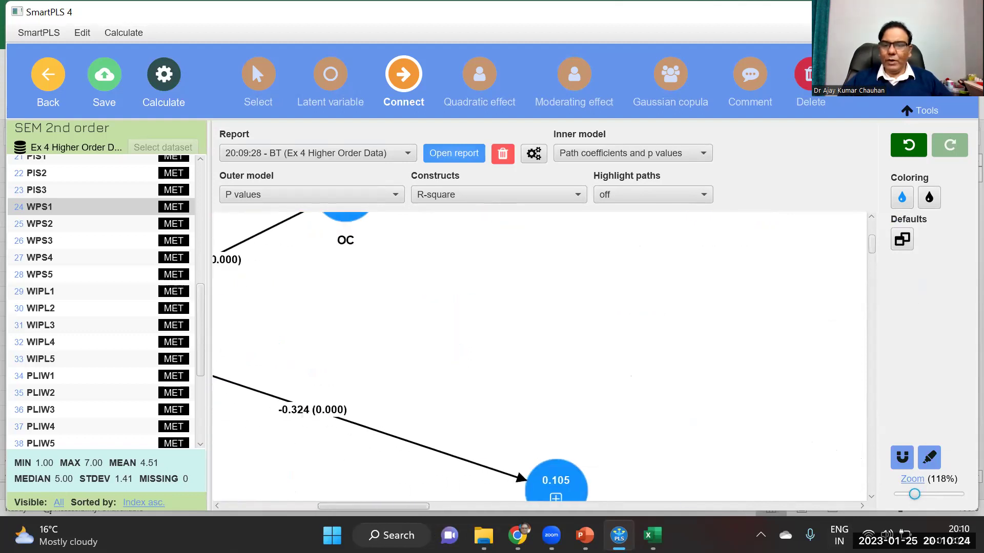
{"action": "scroll", "coordinate": [879, 274], "scroll_direction": "down", "scroll_amount": 5}
{"action": "scroll", "coordinate": [879, 274], "scroll_direction": "up", "scroll_amount": 10}
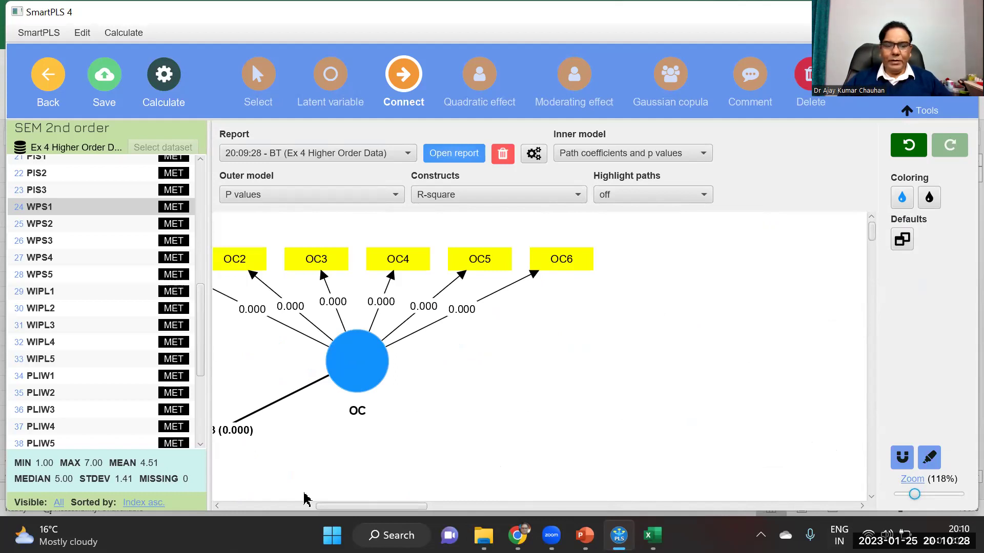
{"action": "left_click_drag", "start_coordinate": [338, 506], "coordinate": [245, 506]}
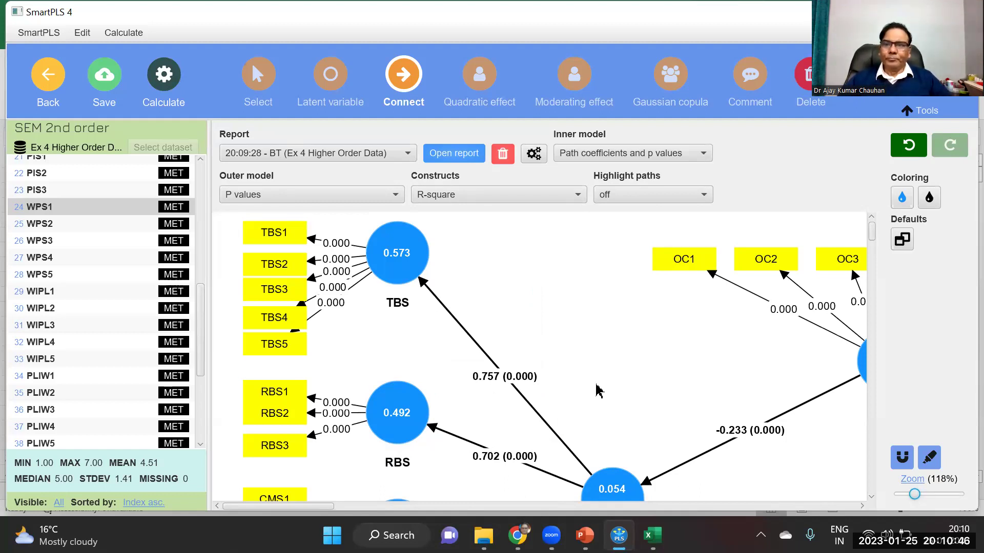
- Leave the SEM 2nd order model, open the job embeddedness CFA model from another project, and reduce its diagram to 31%
{"action": "left_click", "coordinate": [48, 81]}
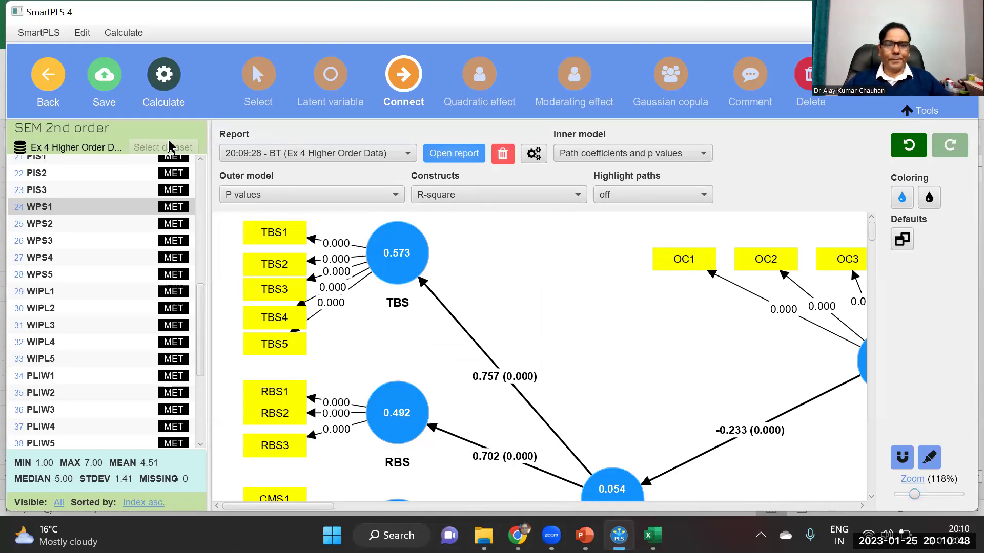
{"action": "left_click", "coordinate": [462, 293]}
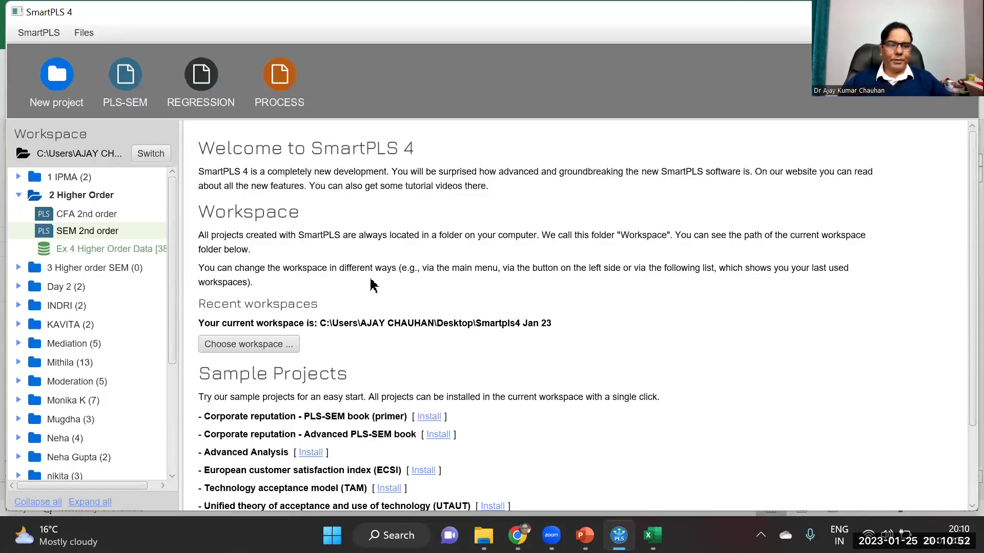
{"action": "double_click", "coordinate": [93, 458]}
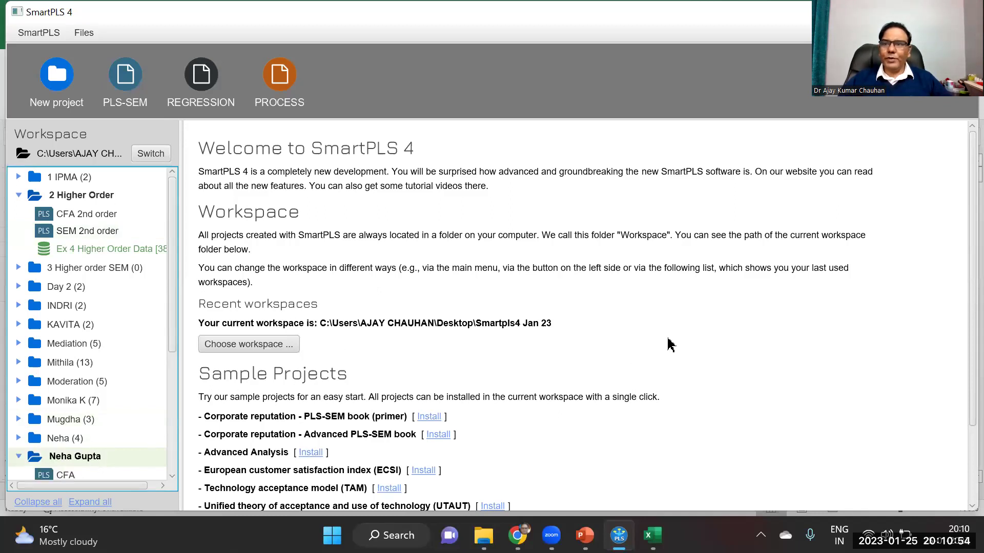
{"action": "left_click", "coordinate": [67, 476]}
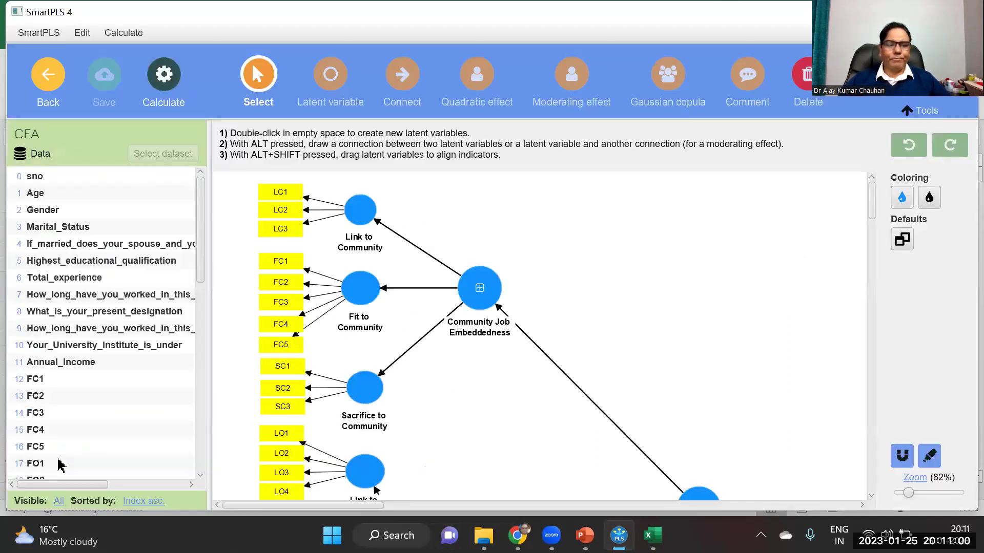
{"action": "double_click", "coordinate": [119, 476]}
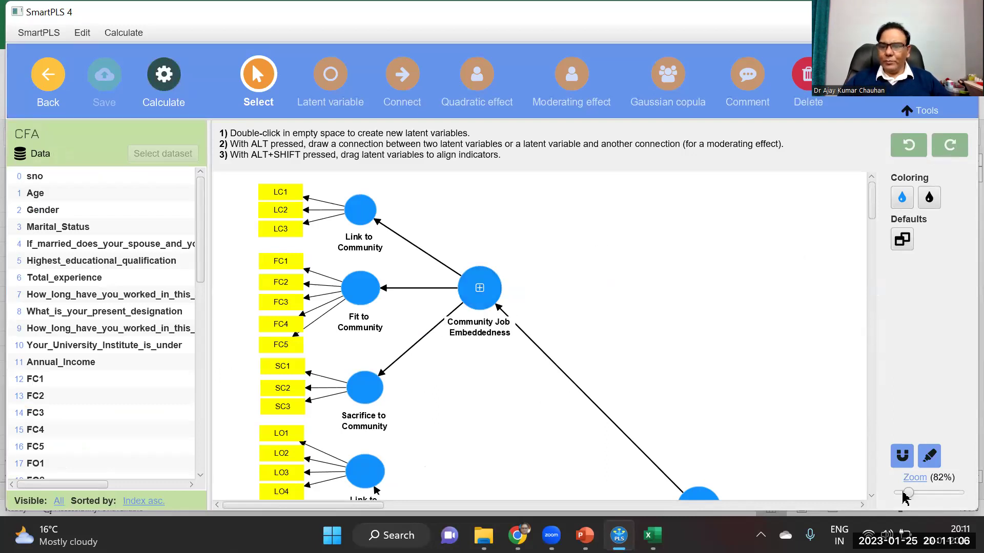
{"action": "left_click_drag", "start_coordinate": [907, 496], "coordinate": [900, 500]}
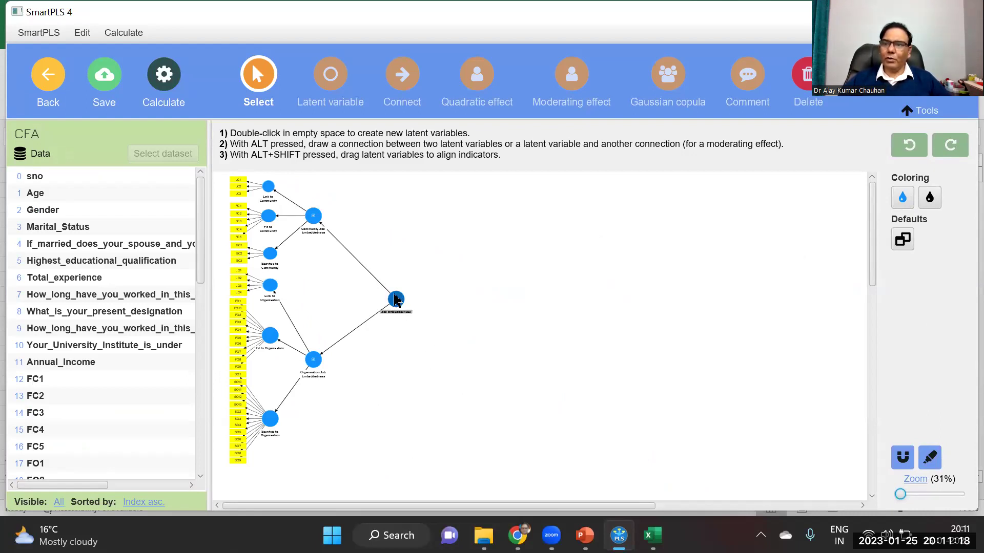
- Show the indicators of Job Embeddedness, Community Job Embeddedness and Organisation Job Embeddedness
{"action": "right_click", "coordinate": [397, 307]}
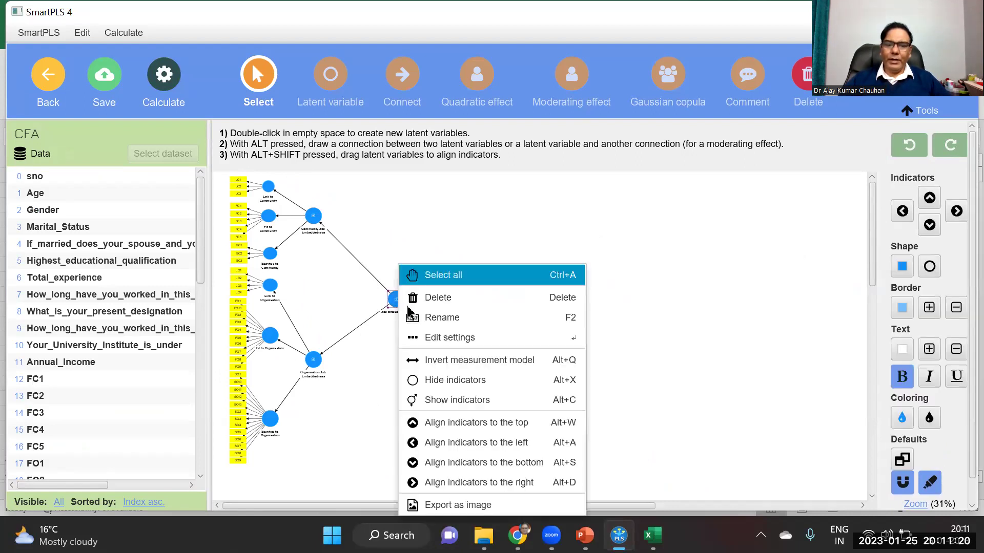
{"action": "left_click", "coordinate": [442, 400]}
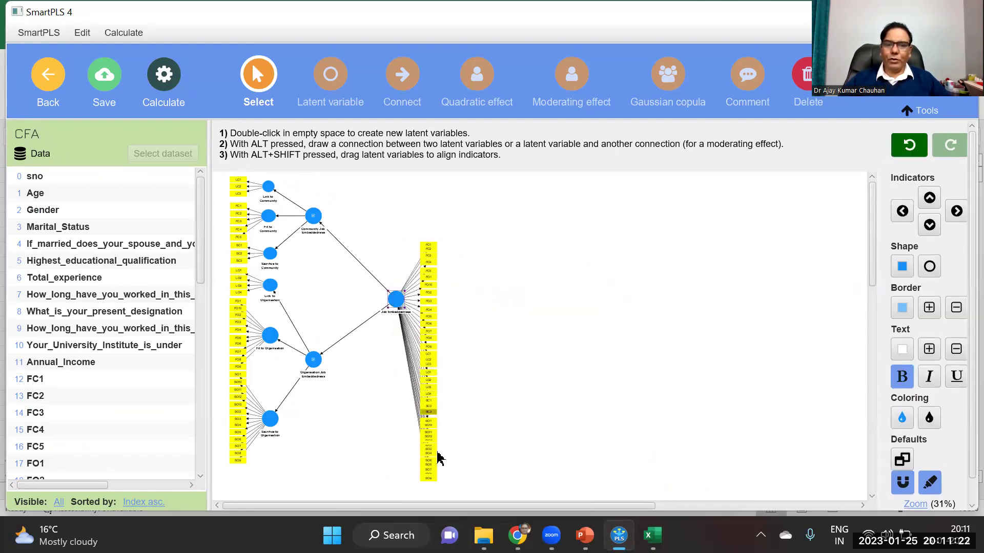
{"action": "left_click", "coordinate": [311, 219]}
{"action": "right_click", "coordinate": [310, 219]}
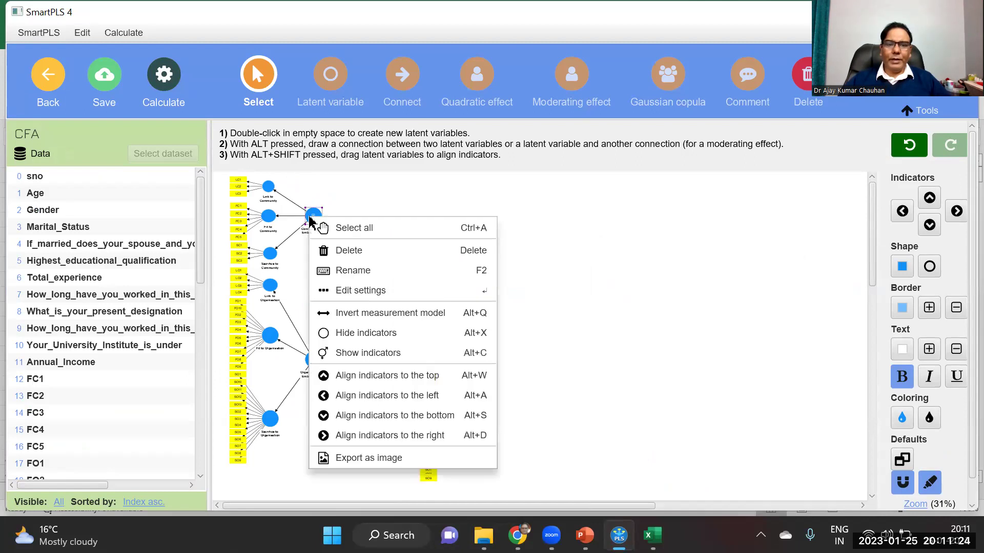
{"action": "left_click", "coordinate": [368, 353]}
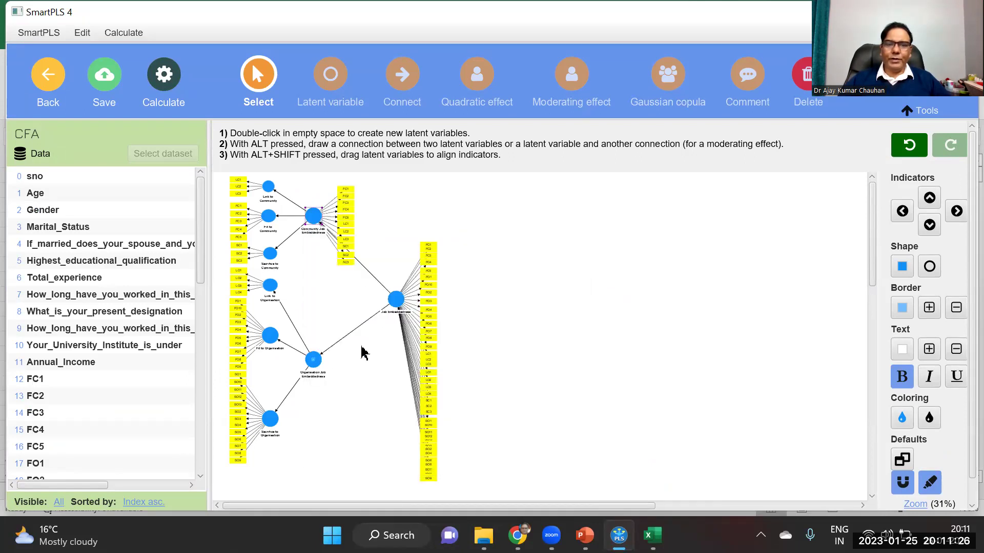
{"action": "left_click", "coordinate": [309, 359]}
{"action": "right_click", "coordinate": [310, 360]}
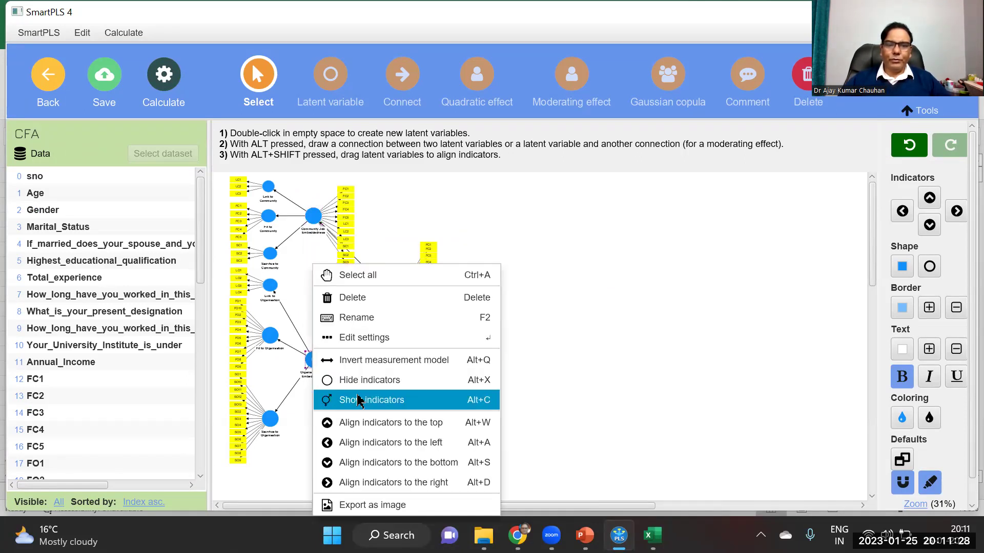
{"action": "left_click", "coordinate": [343, 400]}
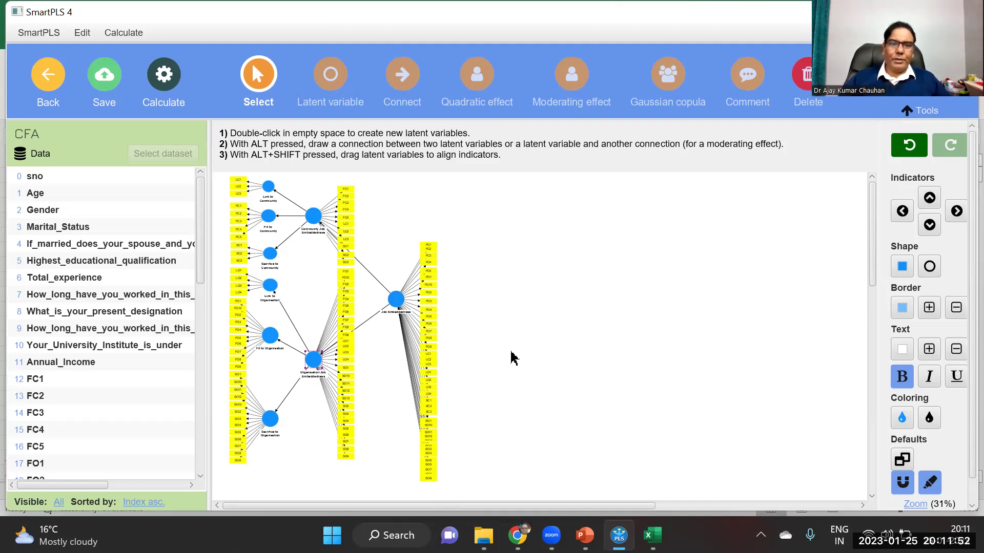
- Capture the whole job embeddedness diagram as a screen snip and switch to the Session 7 Higher Order presentation in PowerPoint, at the Exercise Two slide
{"action": "key", "text": "super+shift+s"}
{"action": "left_click_drag", "start_coordinate": [218, 171], "coordinate": [446, 488]}
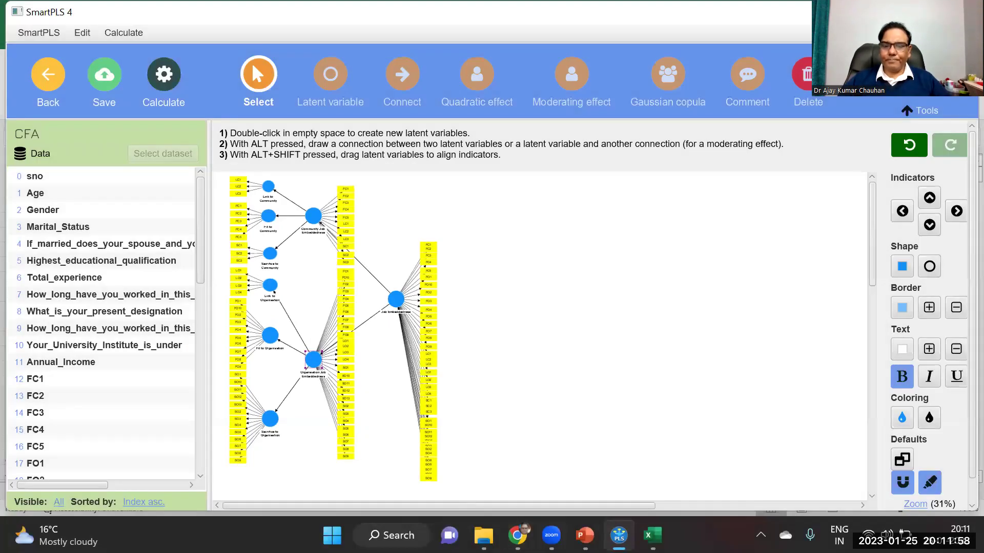
{"action": "mouse_move", "coordinate": [585, 536]}
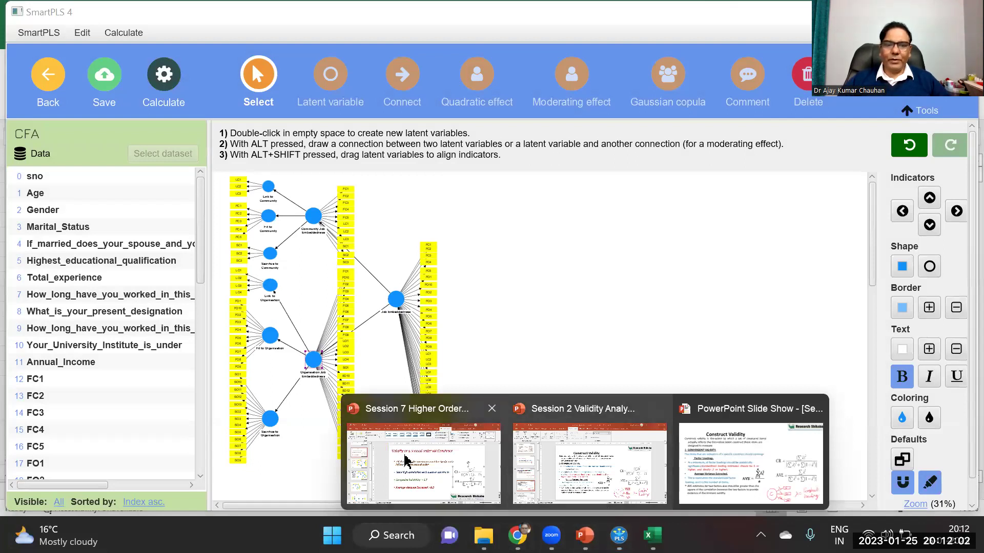
{"action": "left_click", "coordinate": [454, 474]}
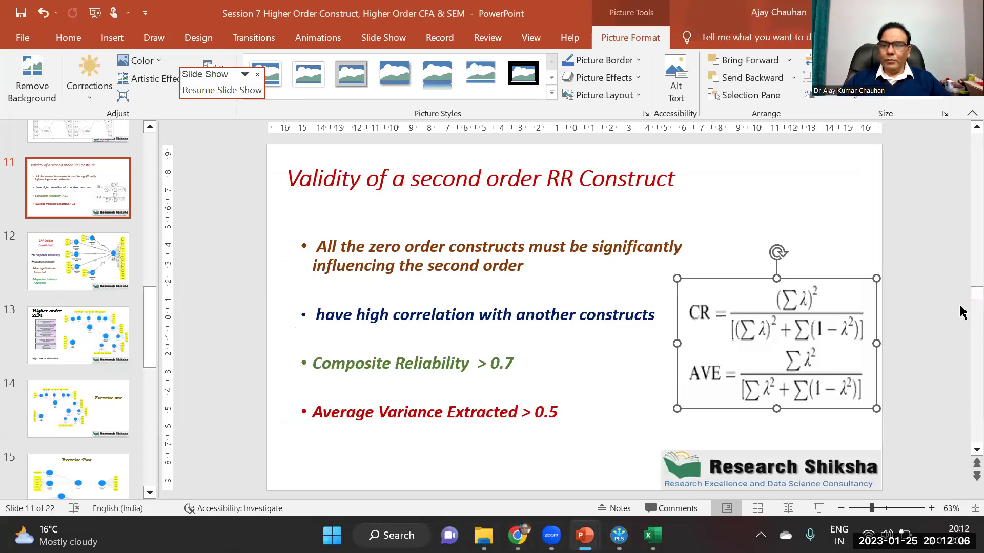
{"action": "scroll", "coordinate": [962, 297], "scroll_direction": "down", "scroll_amount": 3}
{"action": "scroll", "coordinate": [962, 366], "scroll_direction": "down", "scroll_amount": 2}
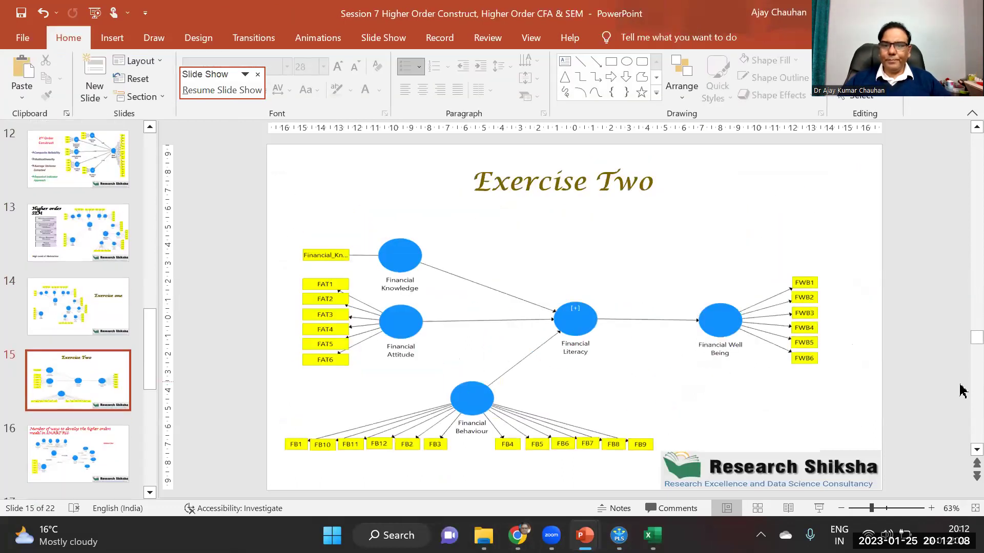